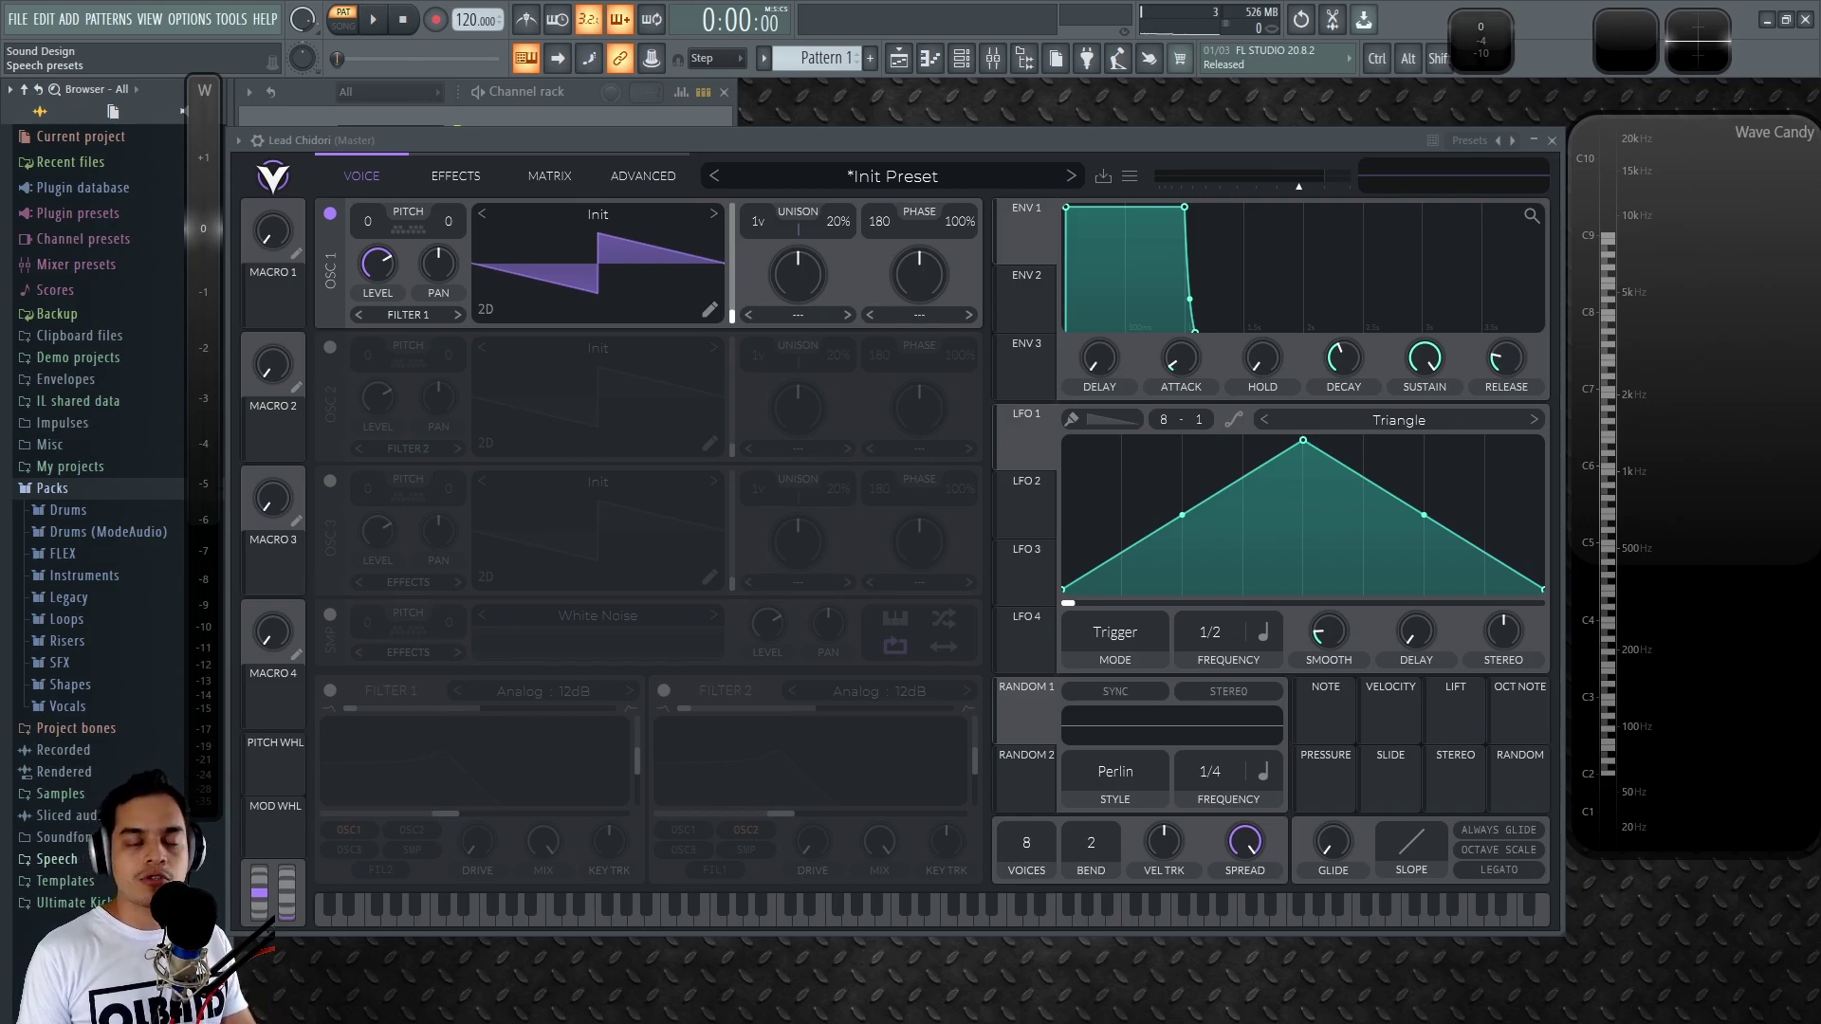
left_click_drag(721, 138, 730, 138)
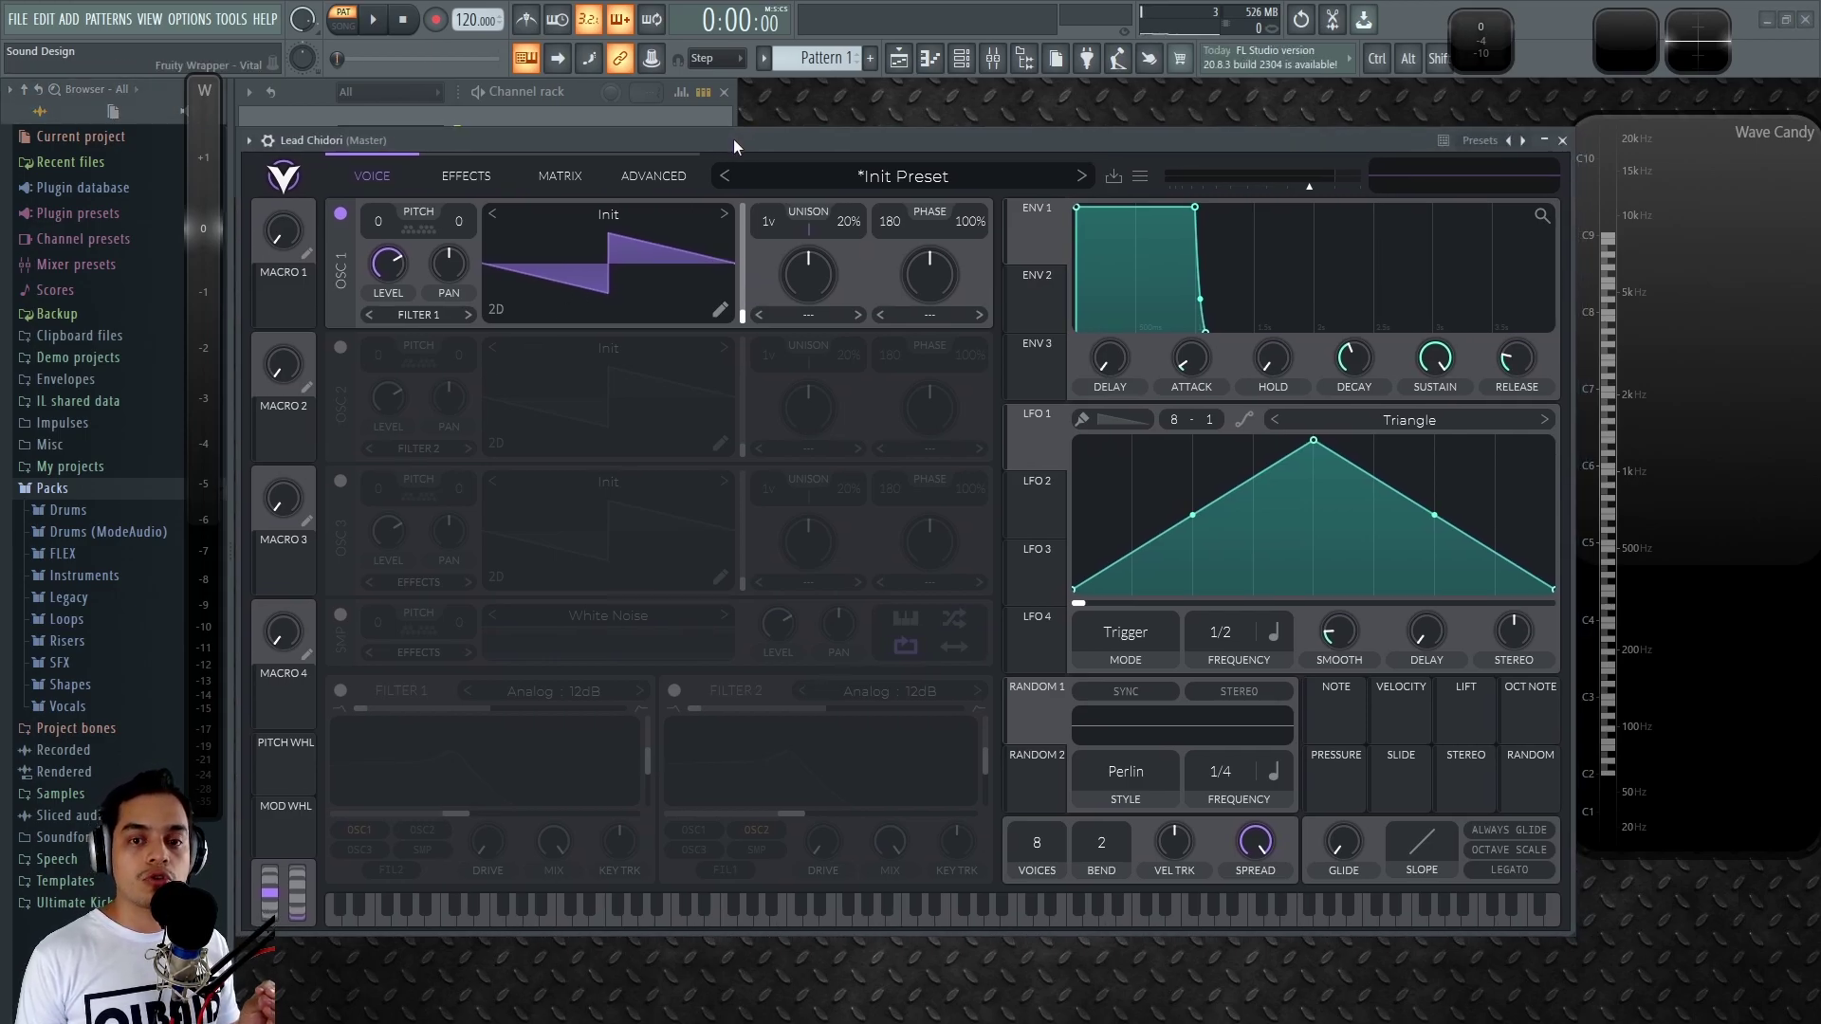
left_click_drag(764, 135, 761, 128)
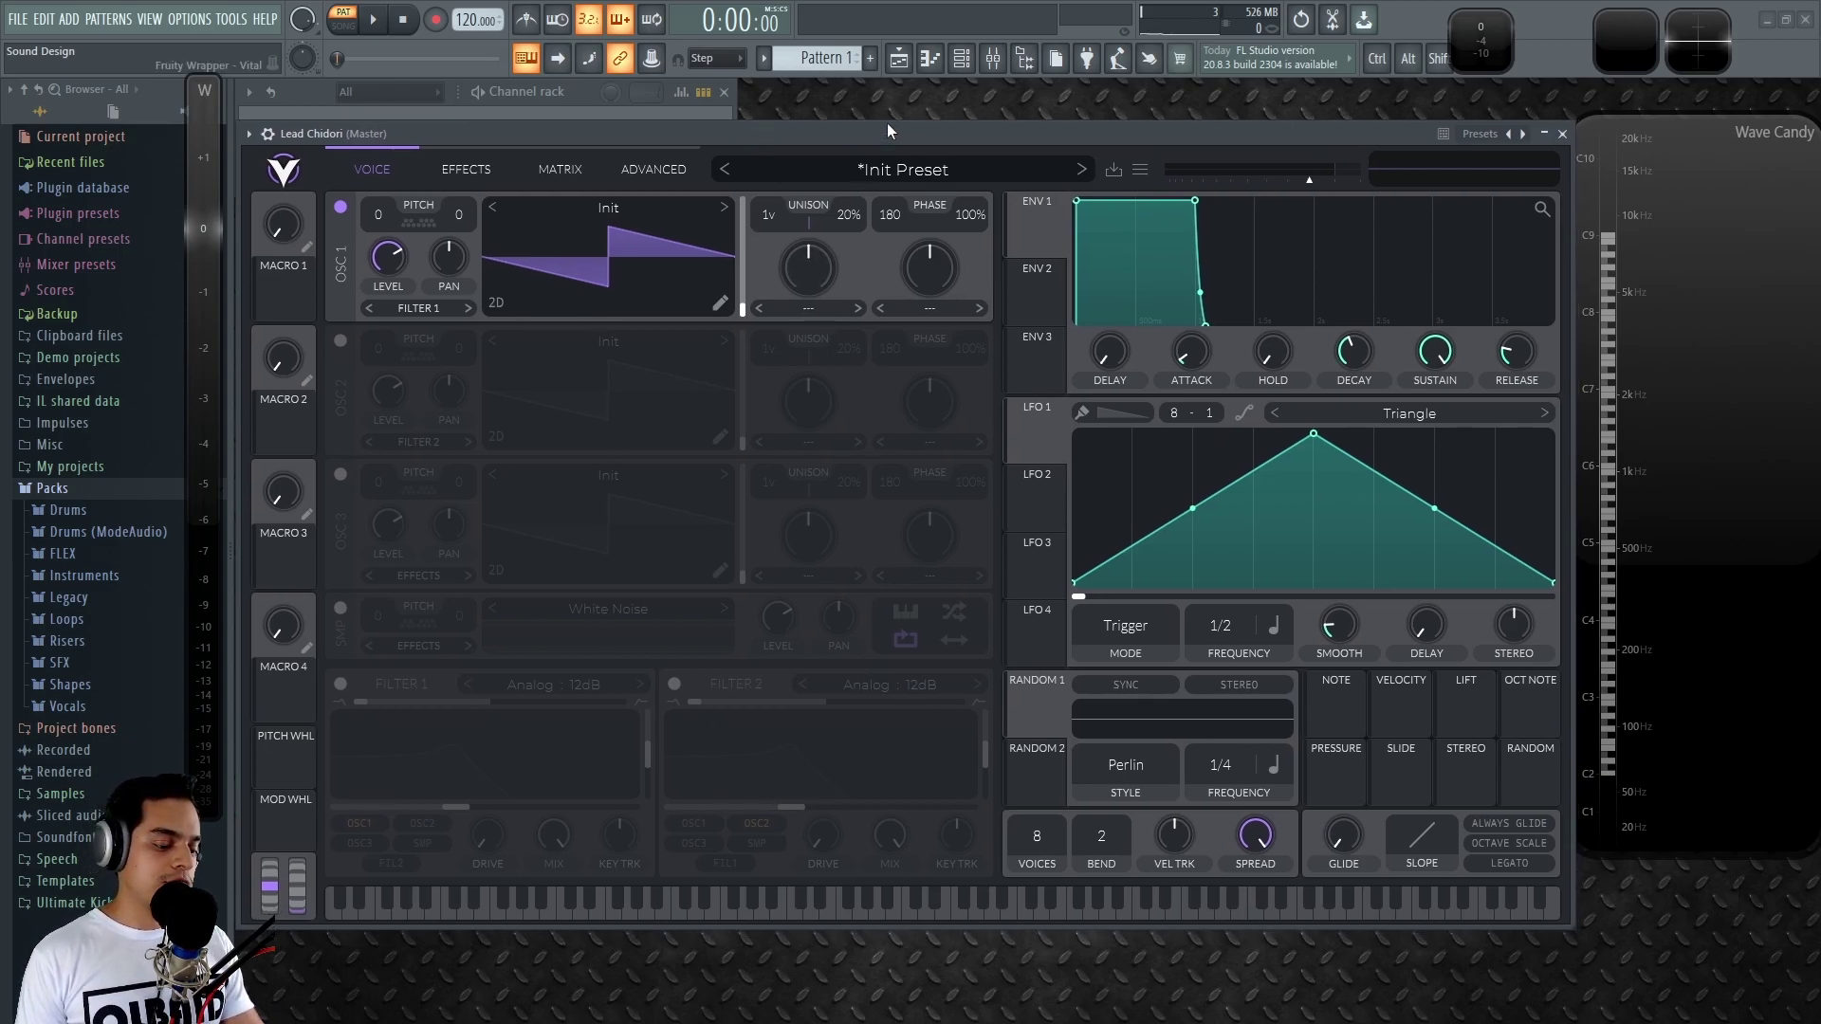
key("z")
key("z")
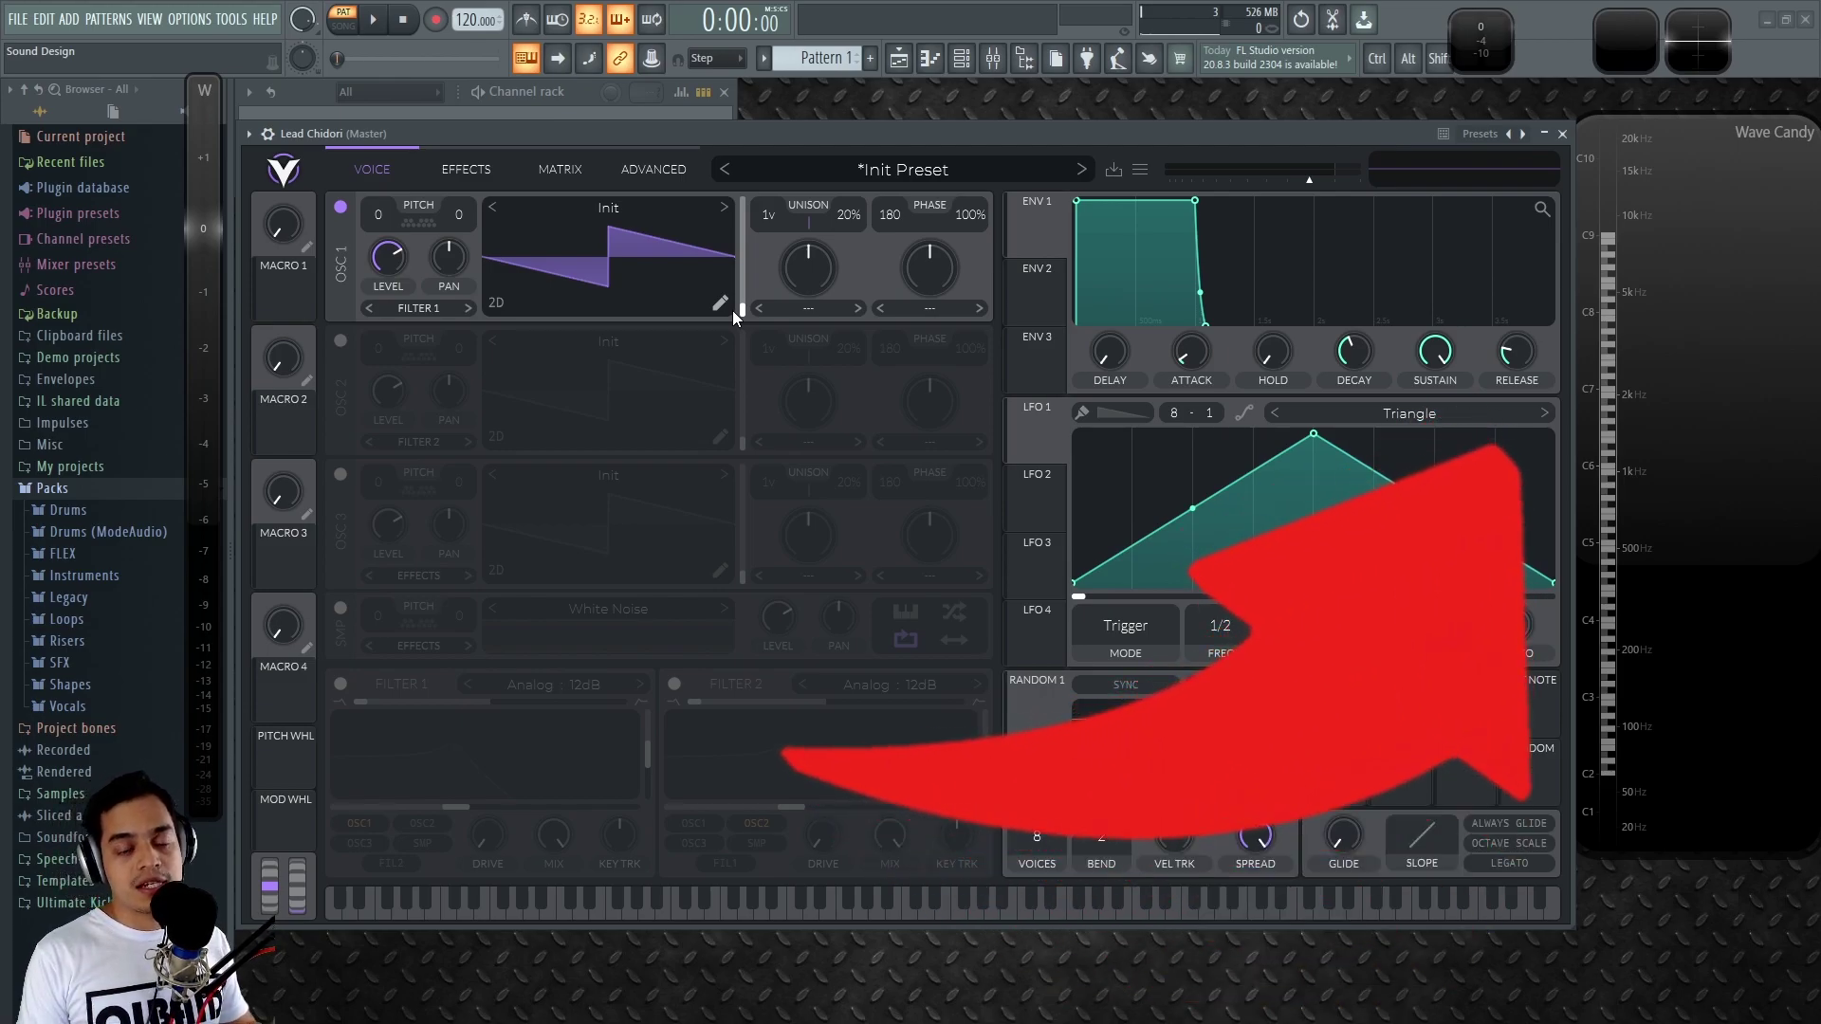
Load the Basic Shapes wavetable into oscillator 1.
left_click(724, 207)
left_click(492, 207)
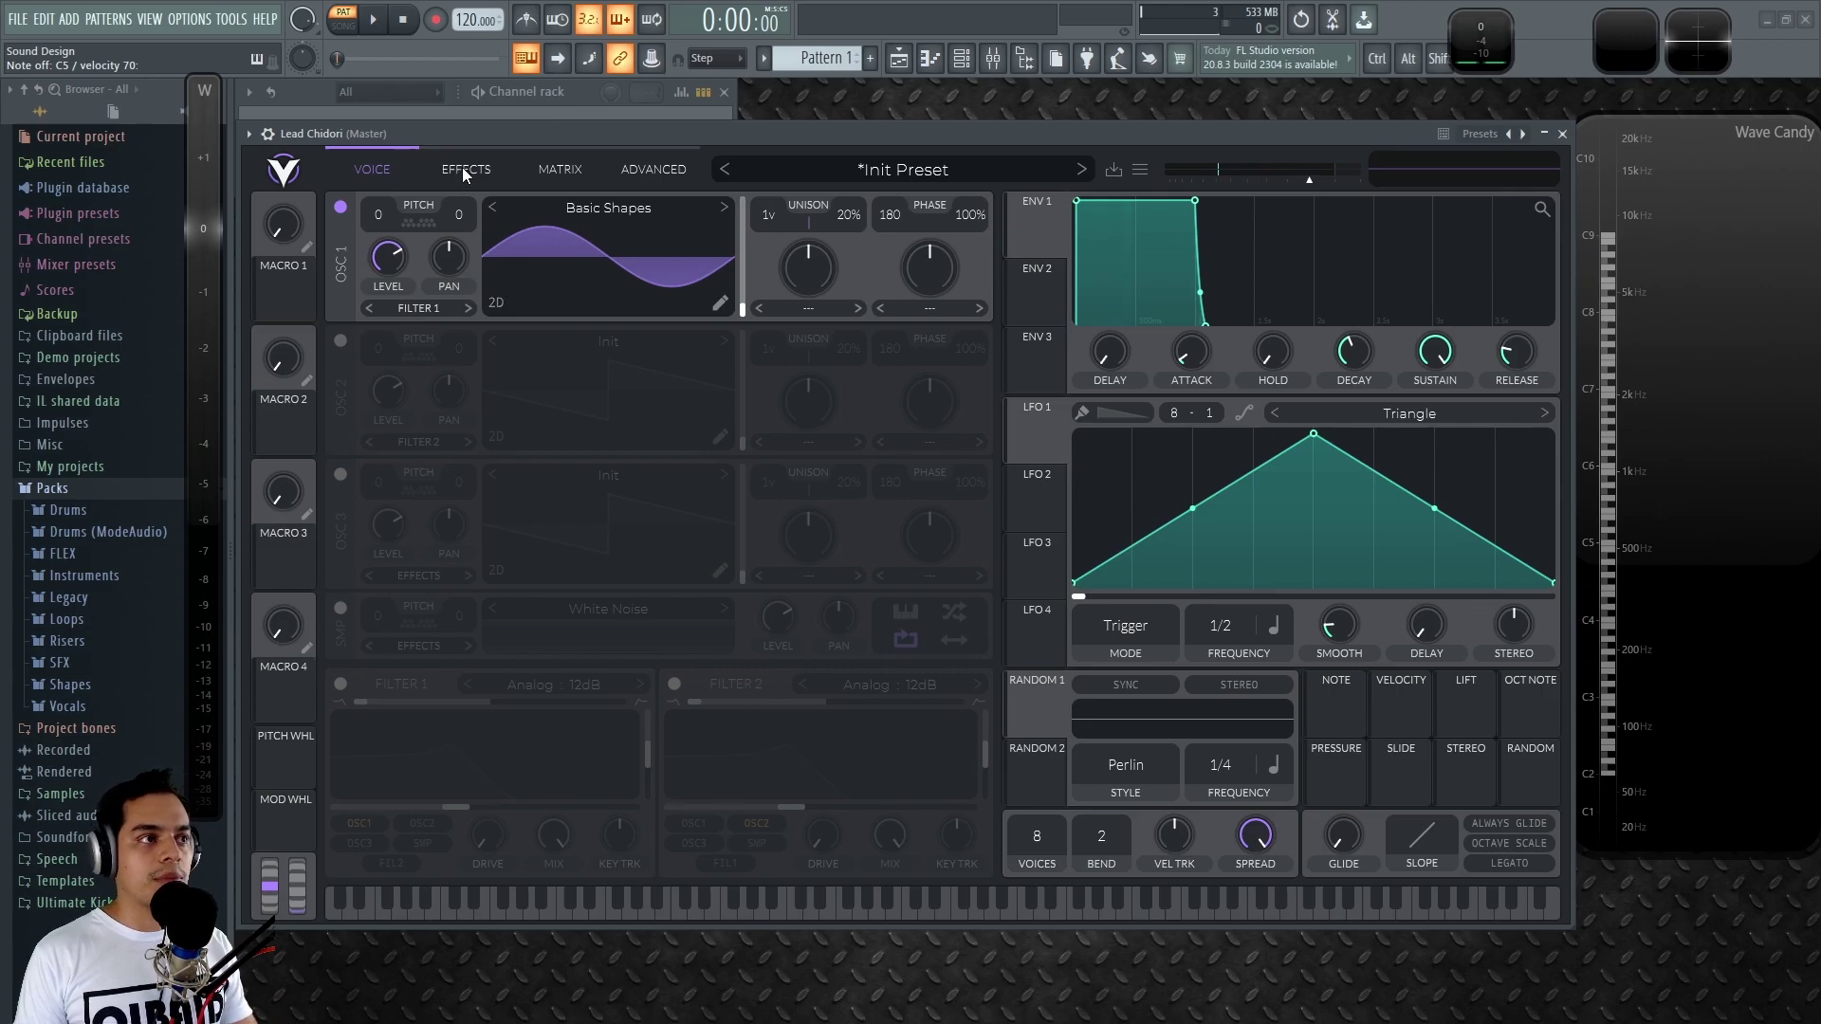
left_click(653, 171)
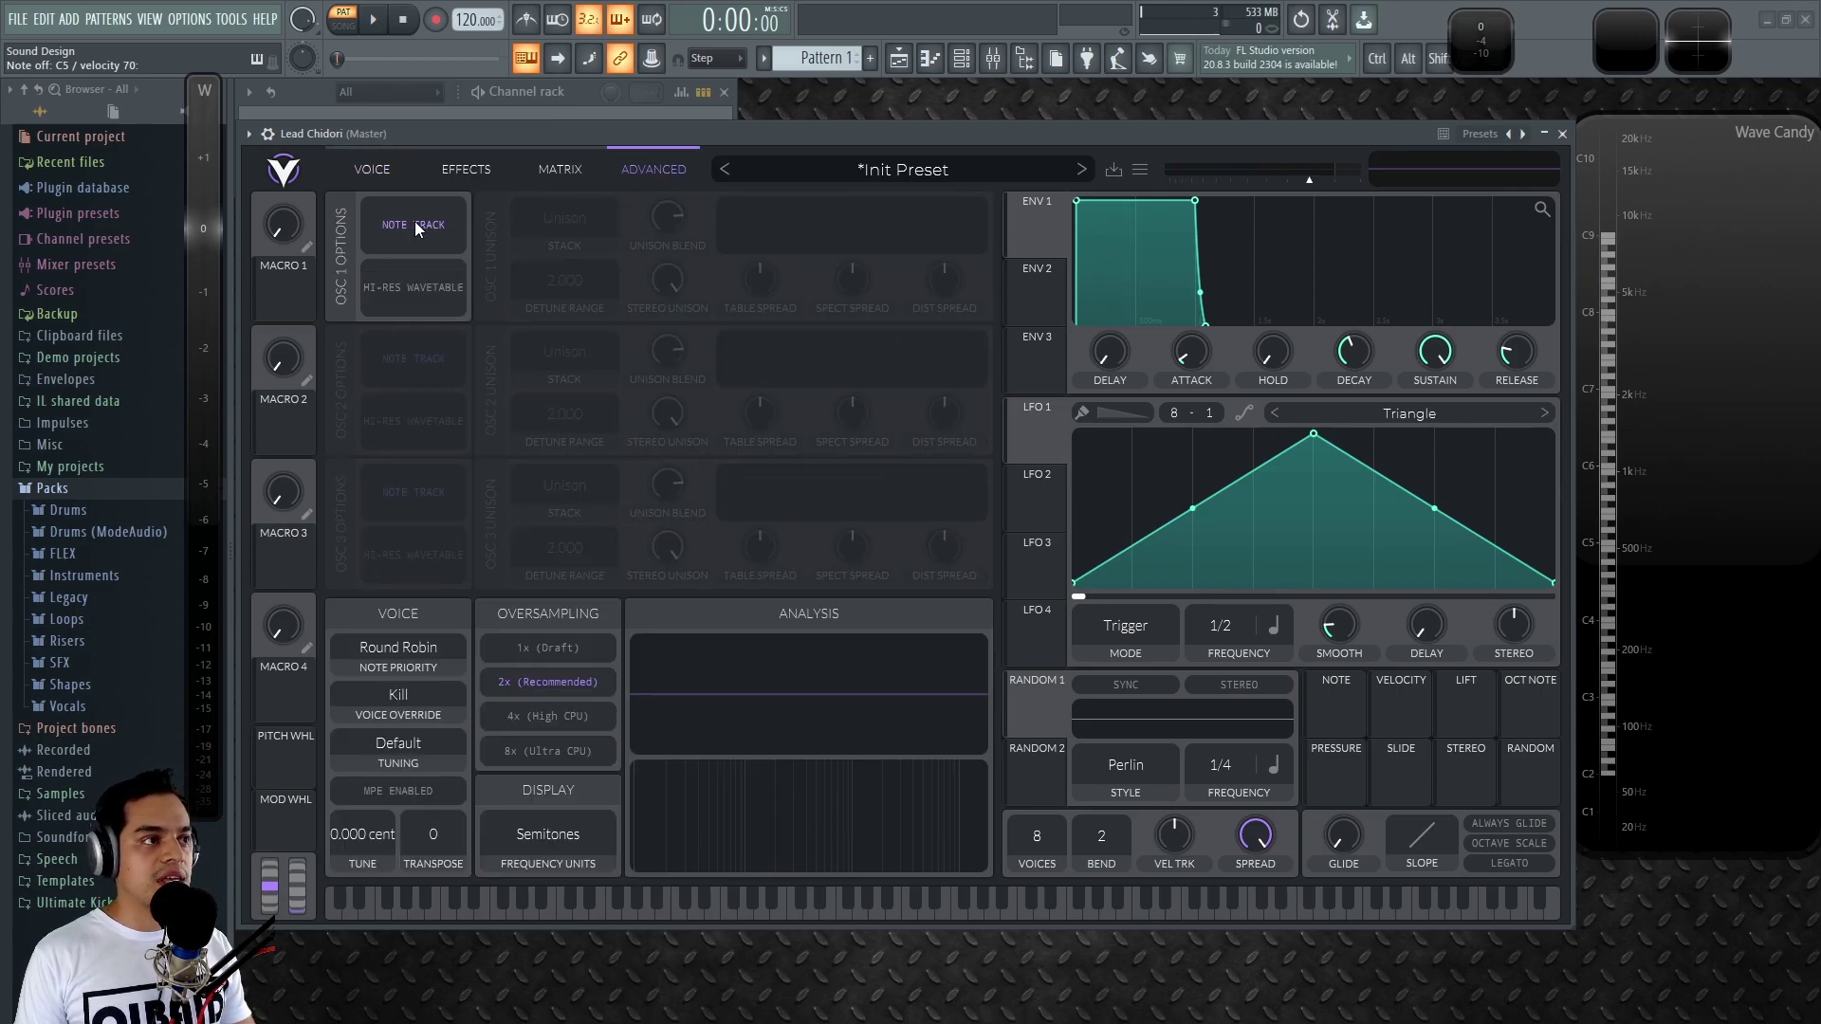
left_click(375, 176)
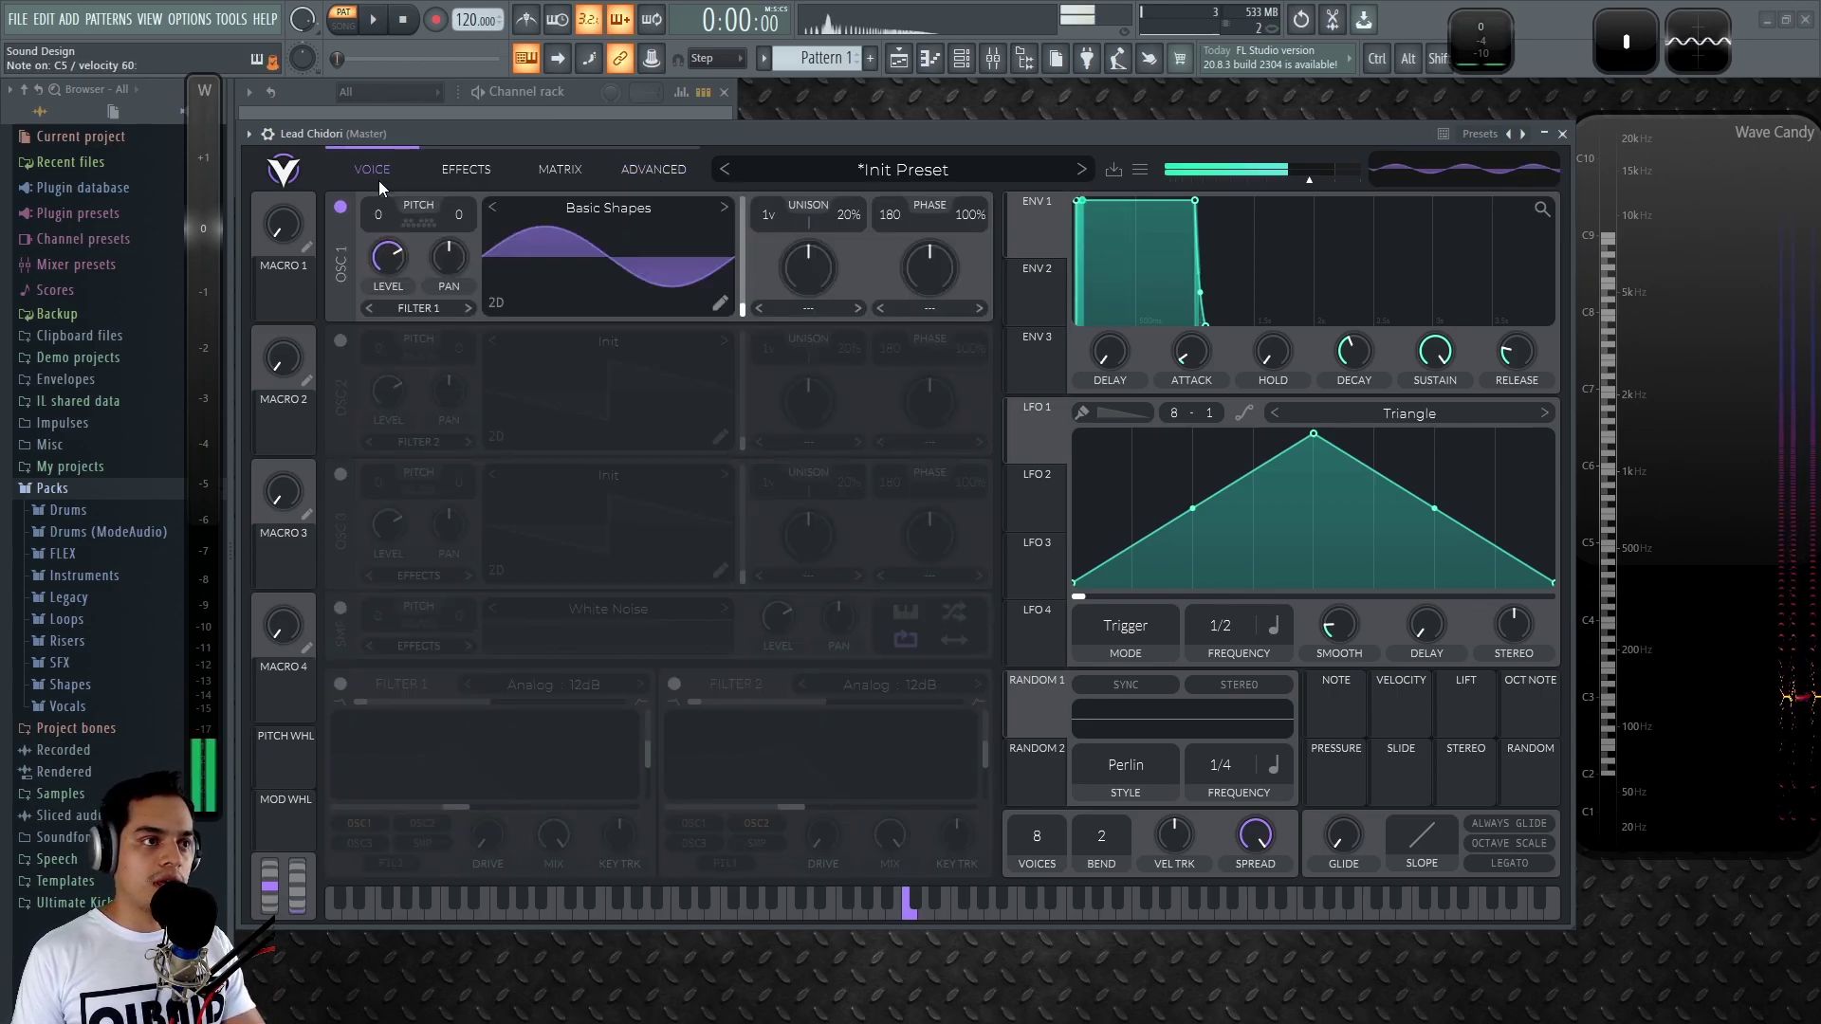
Limit the synth's polyphony to 1 voice and play test notes.
mouse_move(550, 904)
left_mouse_down()
mouse_move(1089, 913)
mouse_move(1028, 909)
left_mouse_up()
left_click_drag(1038, 836, 1049, 931)
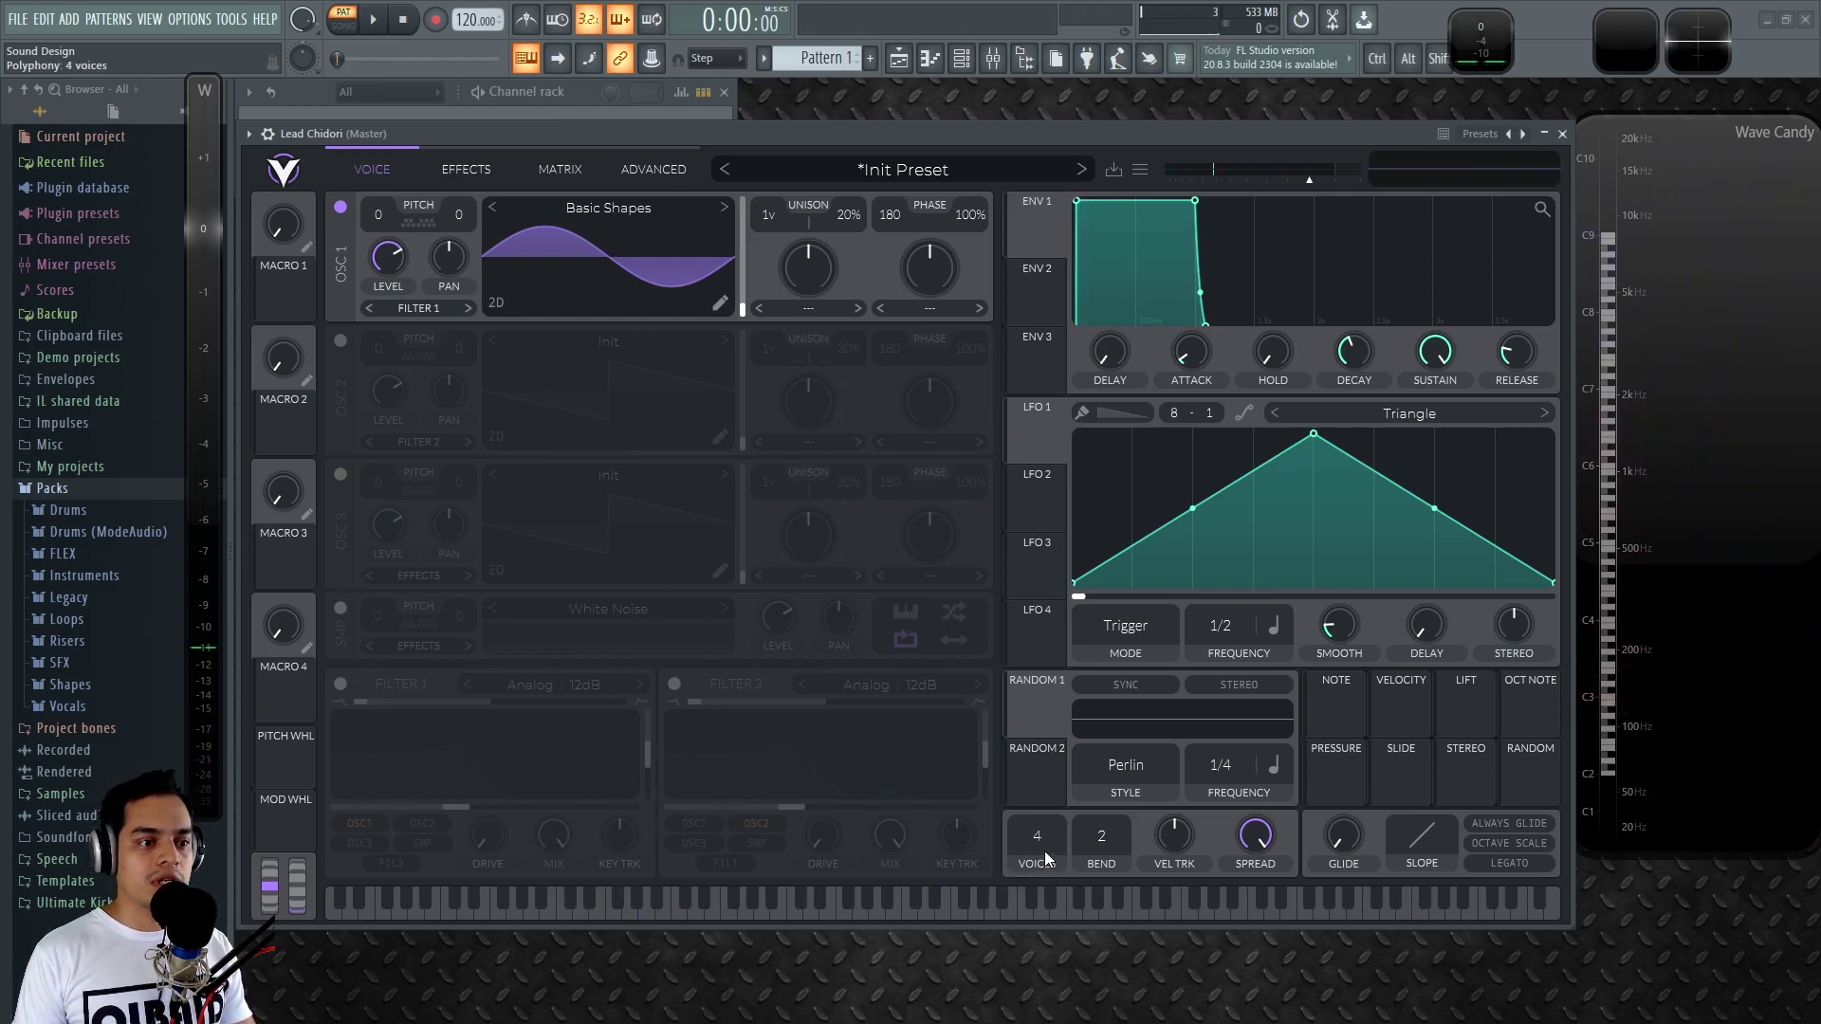
key("z")
key("z")
key("z")
key("z")
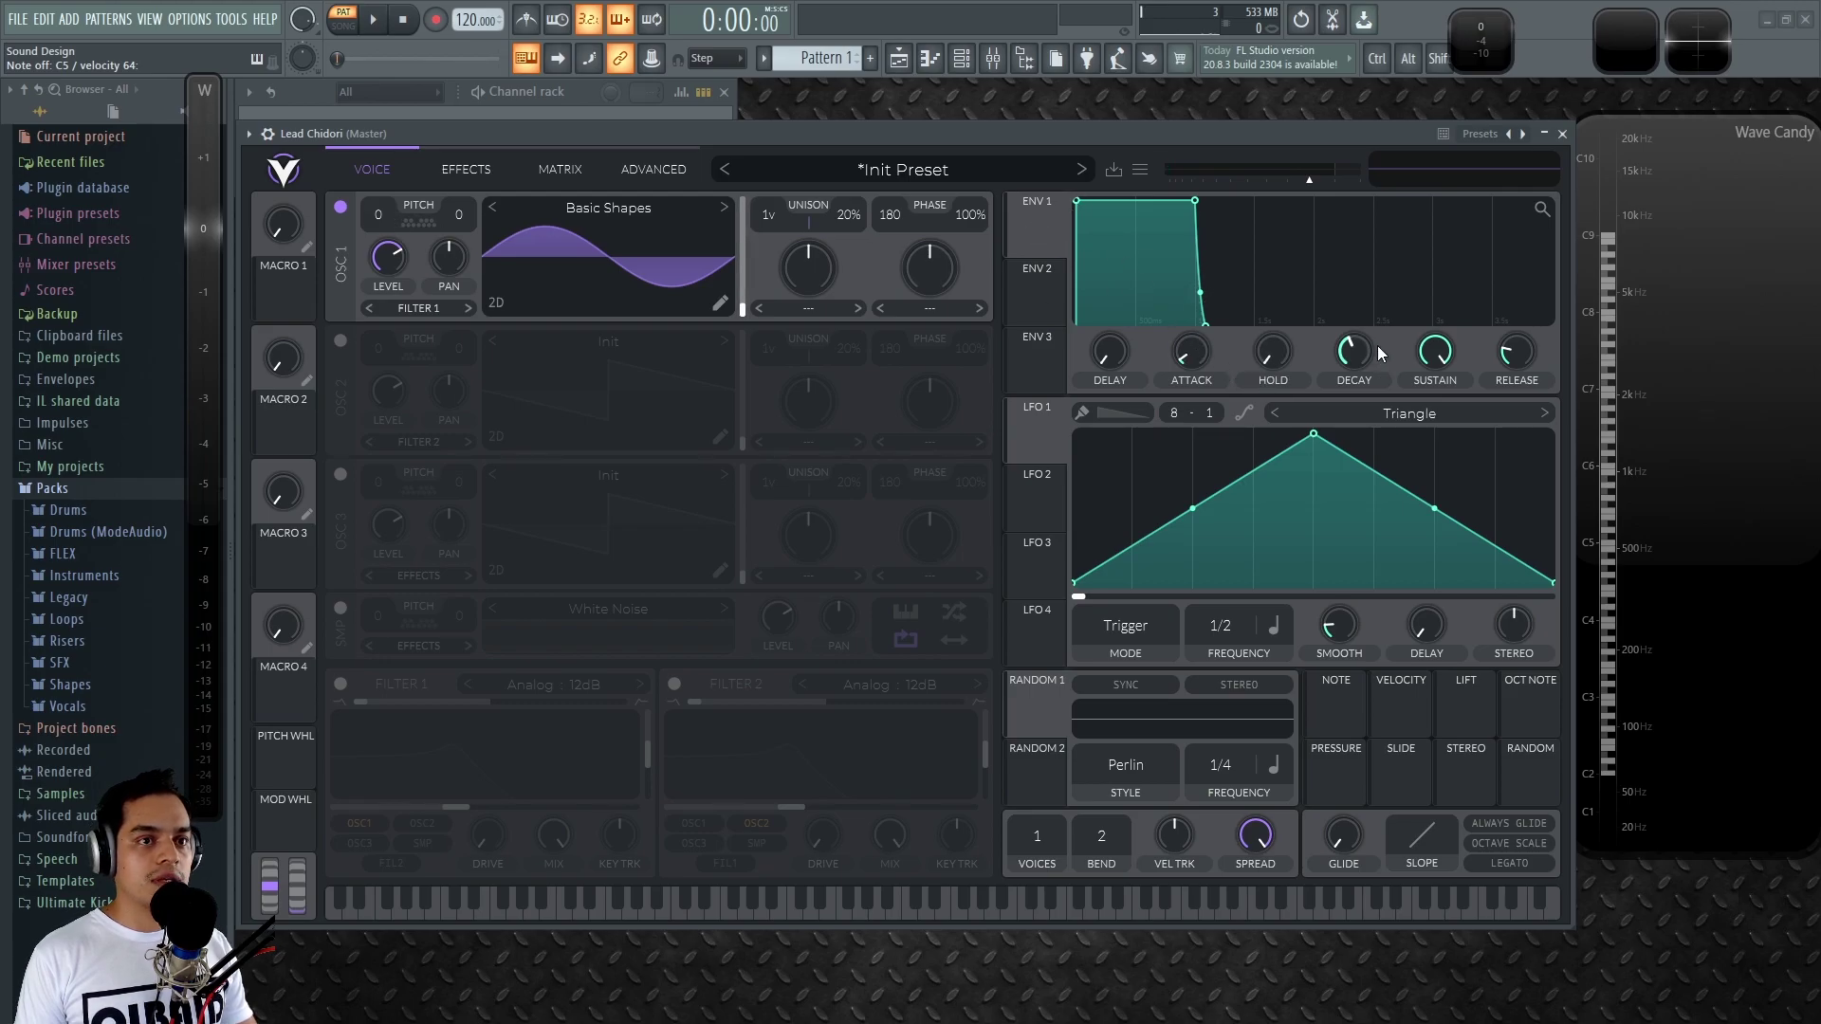
Set envelope 1's sustain to zero and shorten its decay for a brief percussive hit.
left_click_drag(1434, 353, 1483, 646)
left_click_drag(1348, 351, 1354, 374)
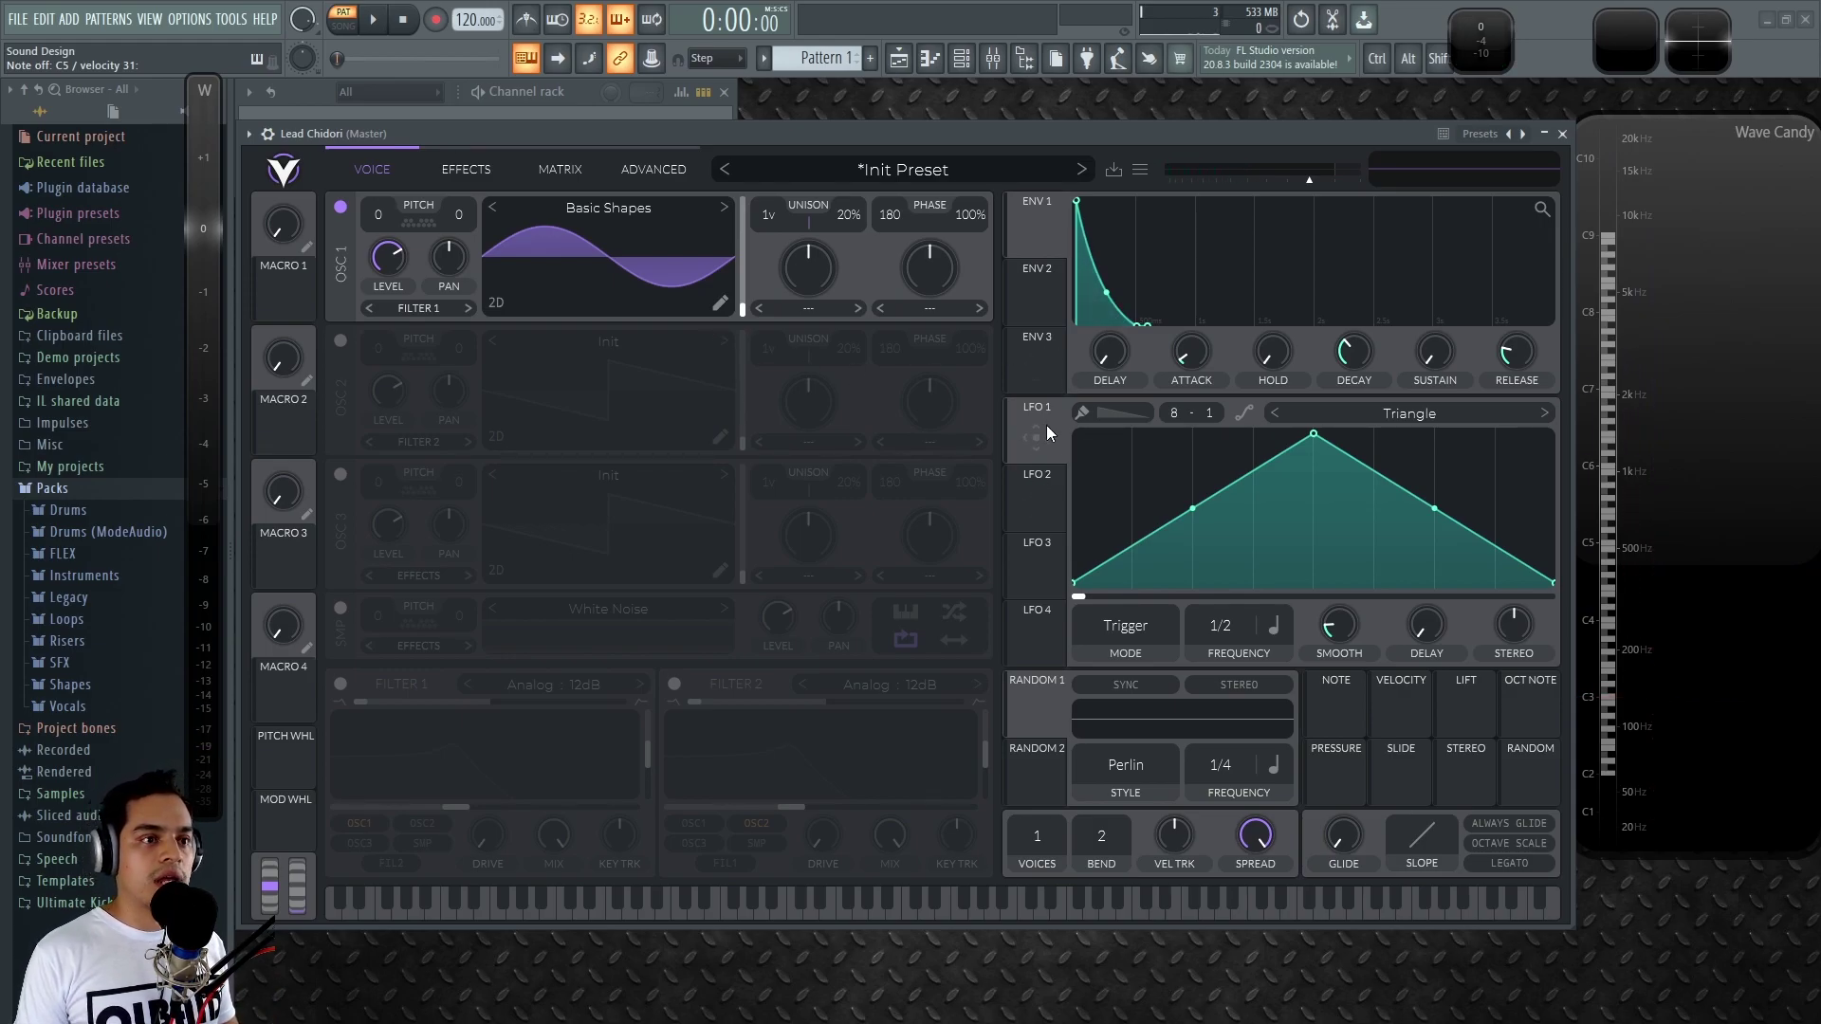
Assign LFO 1 to oscillator 1's pitch transposition and set the LFO mode to Sync.
left_click_drag(1043, 436, 408, 246)
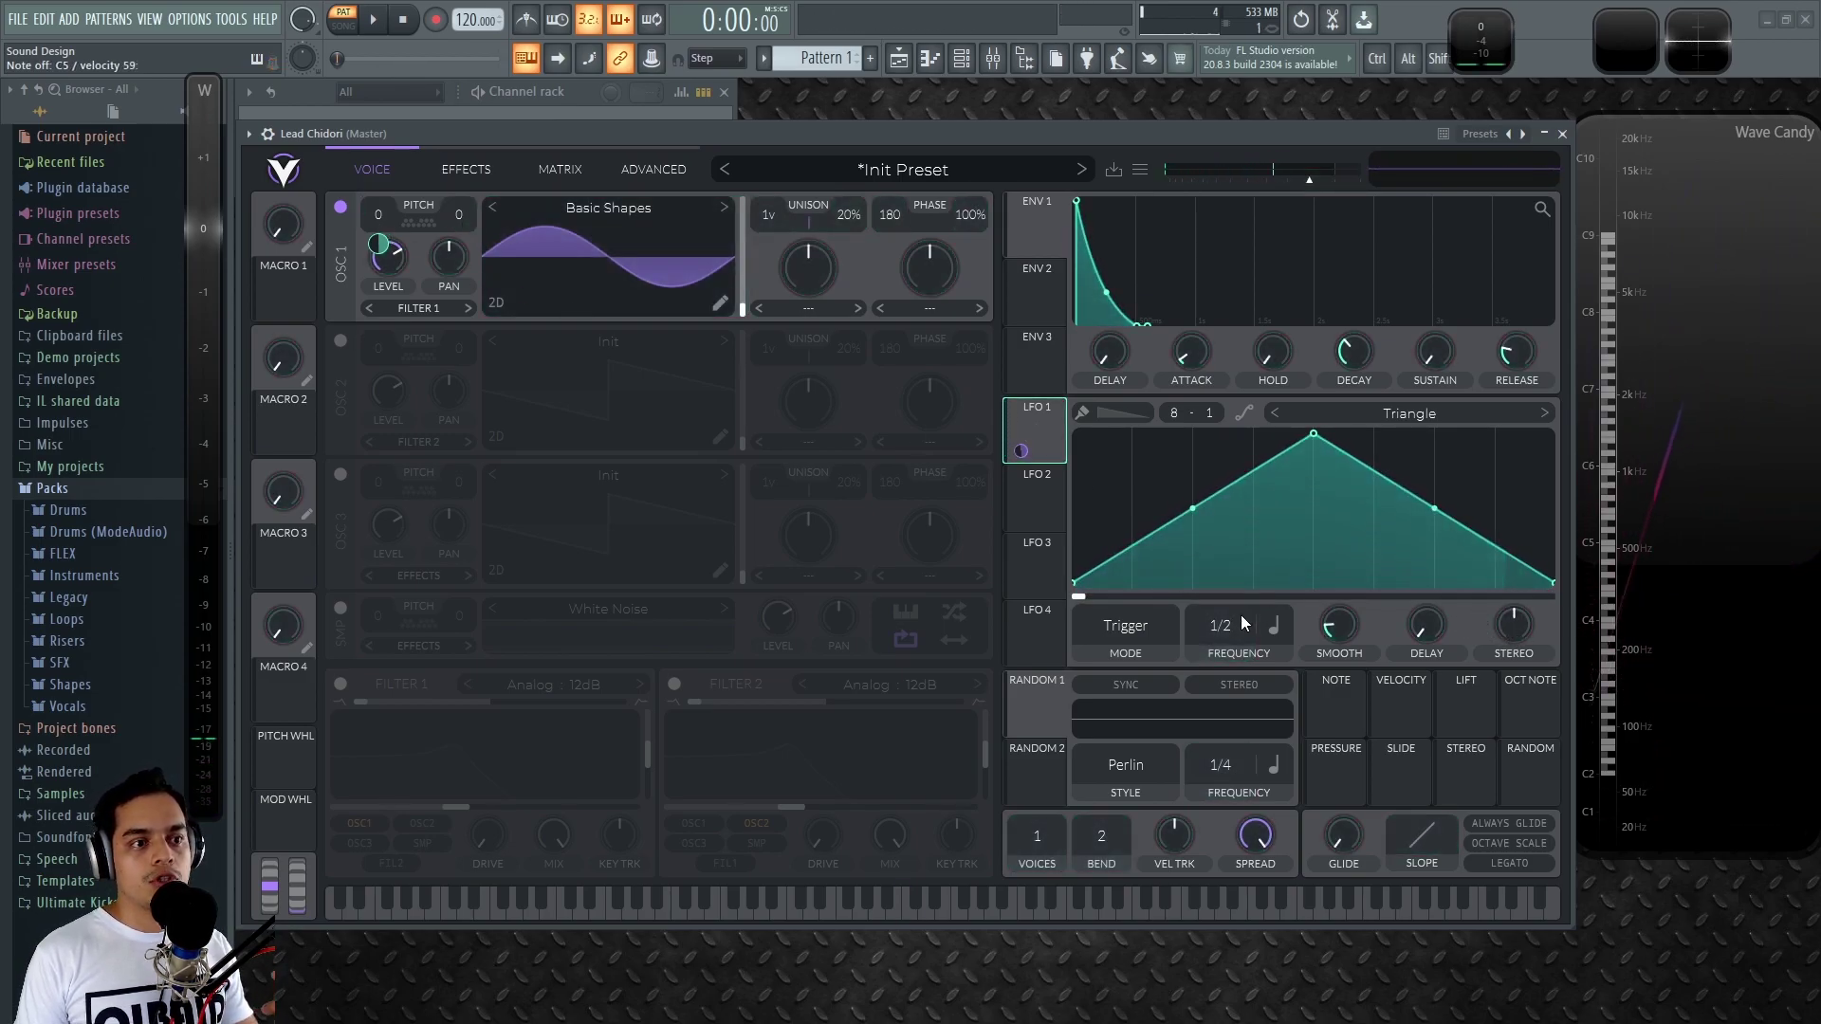
left_click(1121, 628)
left_click(1119, 698)
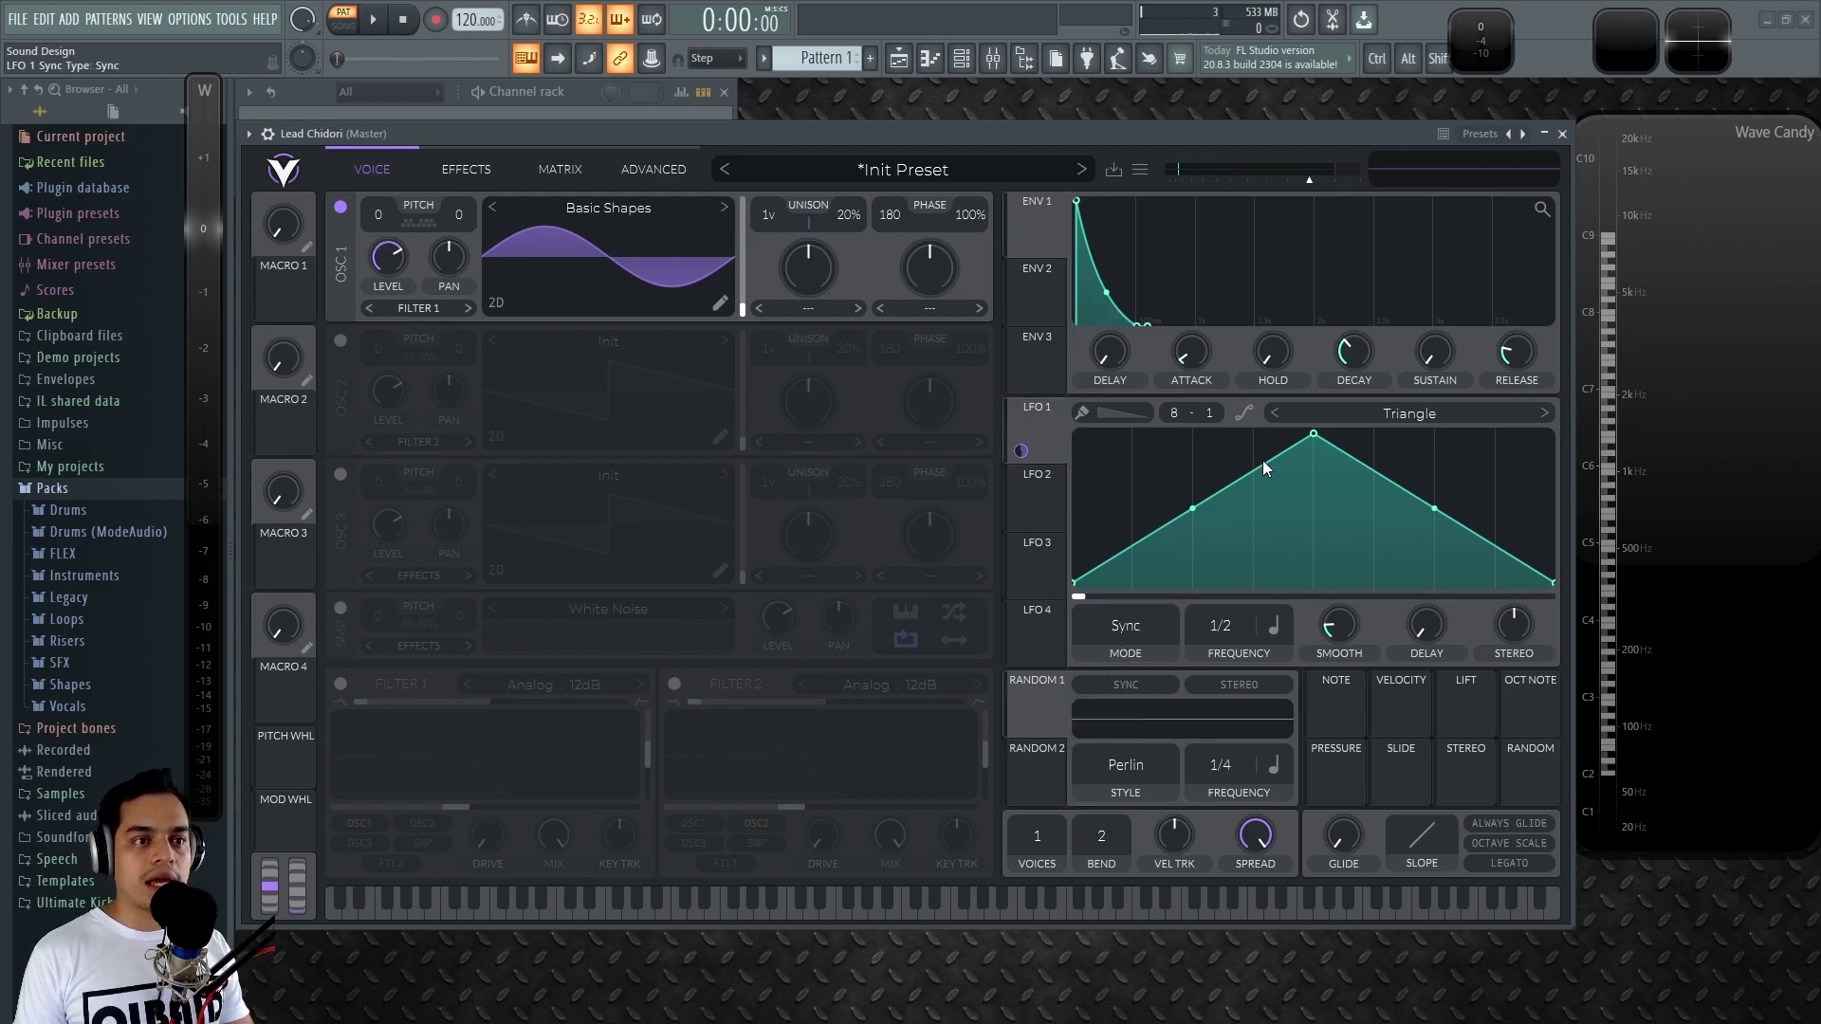
Reshape LFO 1's triangle into a curve that drops steeply from its peak and tapers to zero, using three added points.
mouse_move(1074, 581)
left_mouse_down()
mouse_move(1061, 502)
mouse_move(1061, 588)
left_mouse_up()
left_click_drag(1314, 433, 960, 365)
double_click(1128, 550)
double_click(1204, 575)
mouse_move(1126, 551)
left_mouse_down()
mouse_move(1110, 556)
mouse_move(1084, 516)
mouse_move(1099, 542)
left_mouse_up()
left_click_drag(1204, 572, 1180, 569)
double_click(1299, 577)
left_click_drag(1300, 577, 1337, 612)
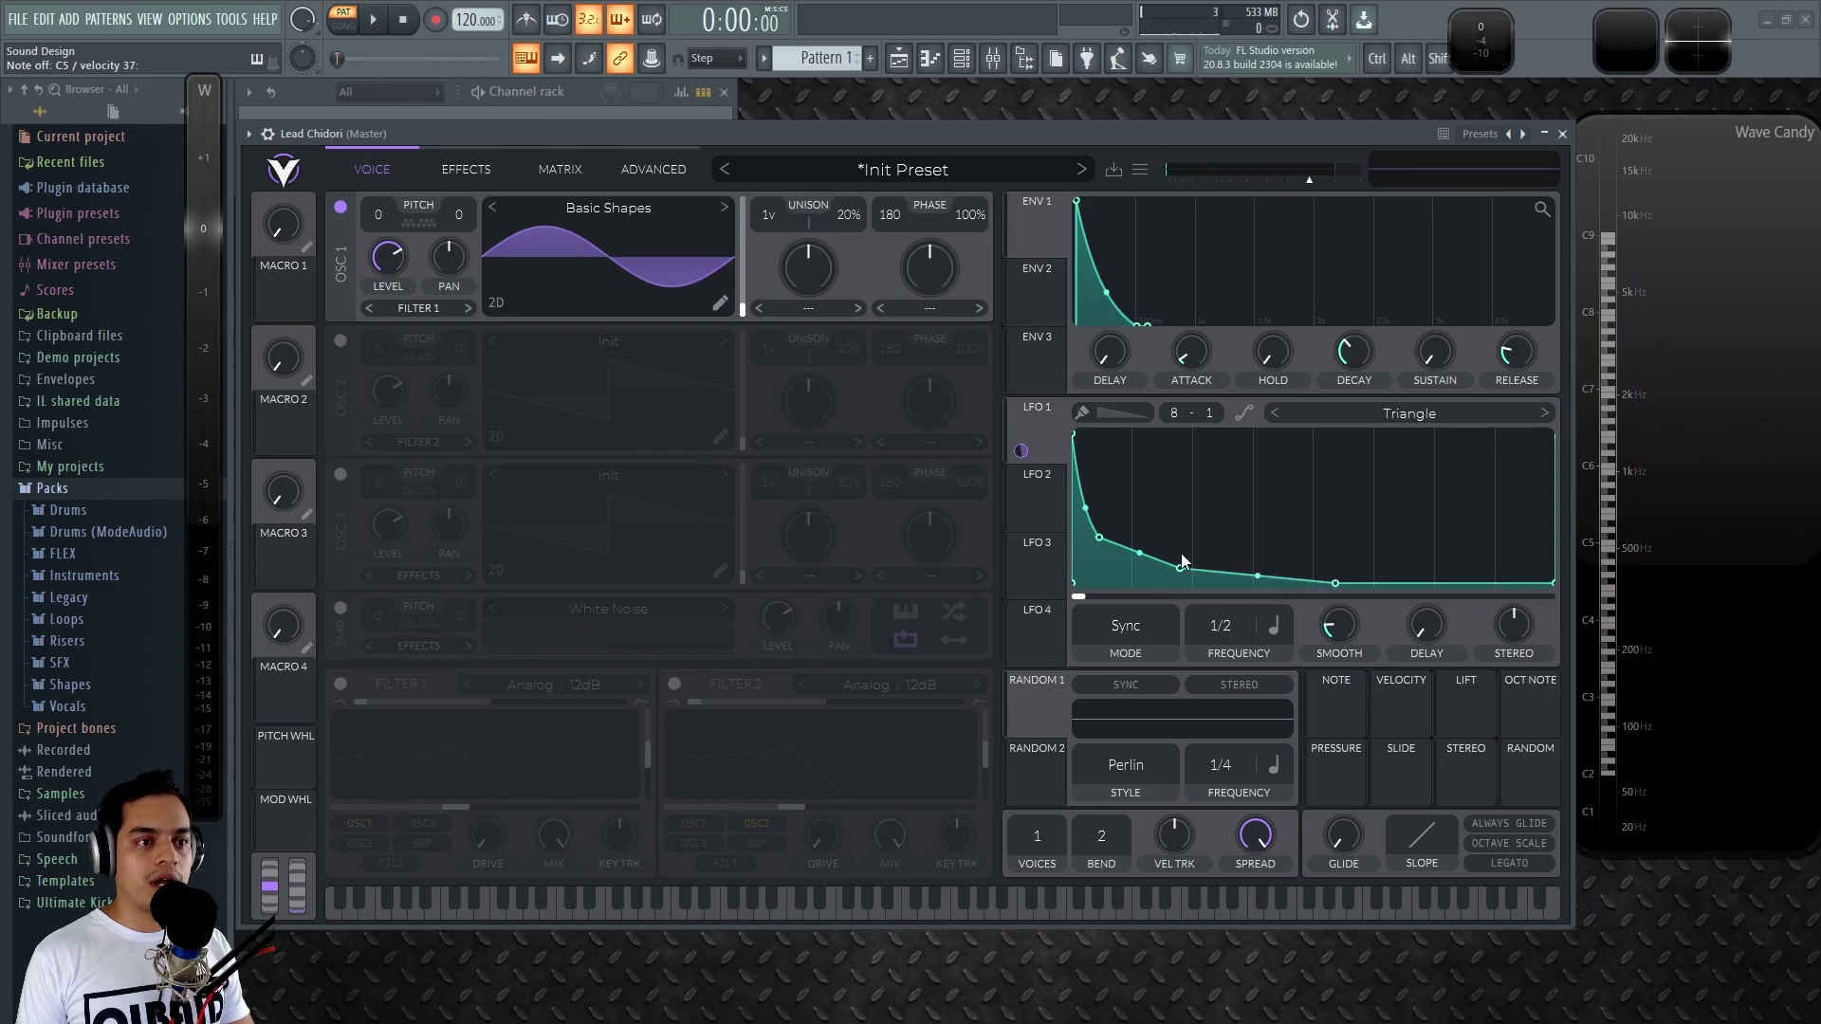
Refine LFO 1's falling curve by bending its first segments lower and shifting the early points for a smoother drop.
left_click_drag(1140, 553, 1140, 565)
left_click_drag(1086, 508, 1086, 528)
mouse_move(1180, 569)
left_mouse_down()
mouse_move(1105, 550)
mouse_move(1156, 577)
left_mouse_up()
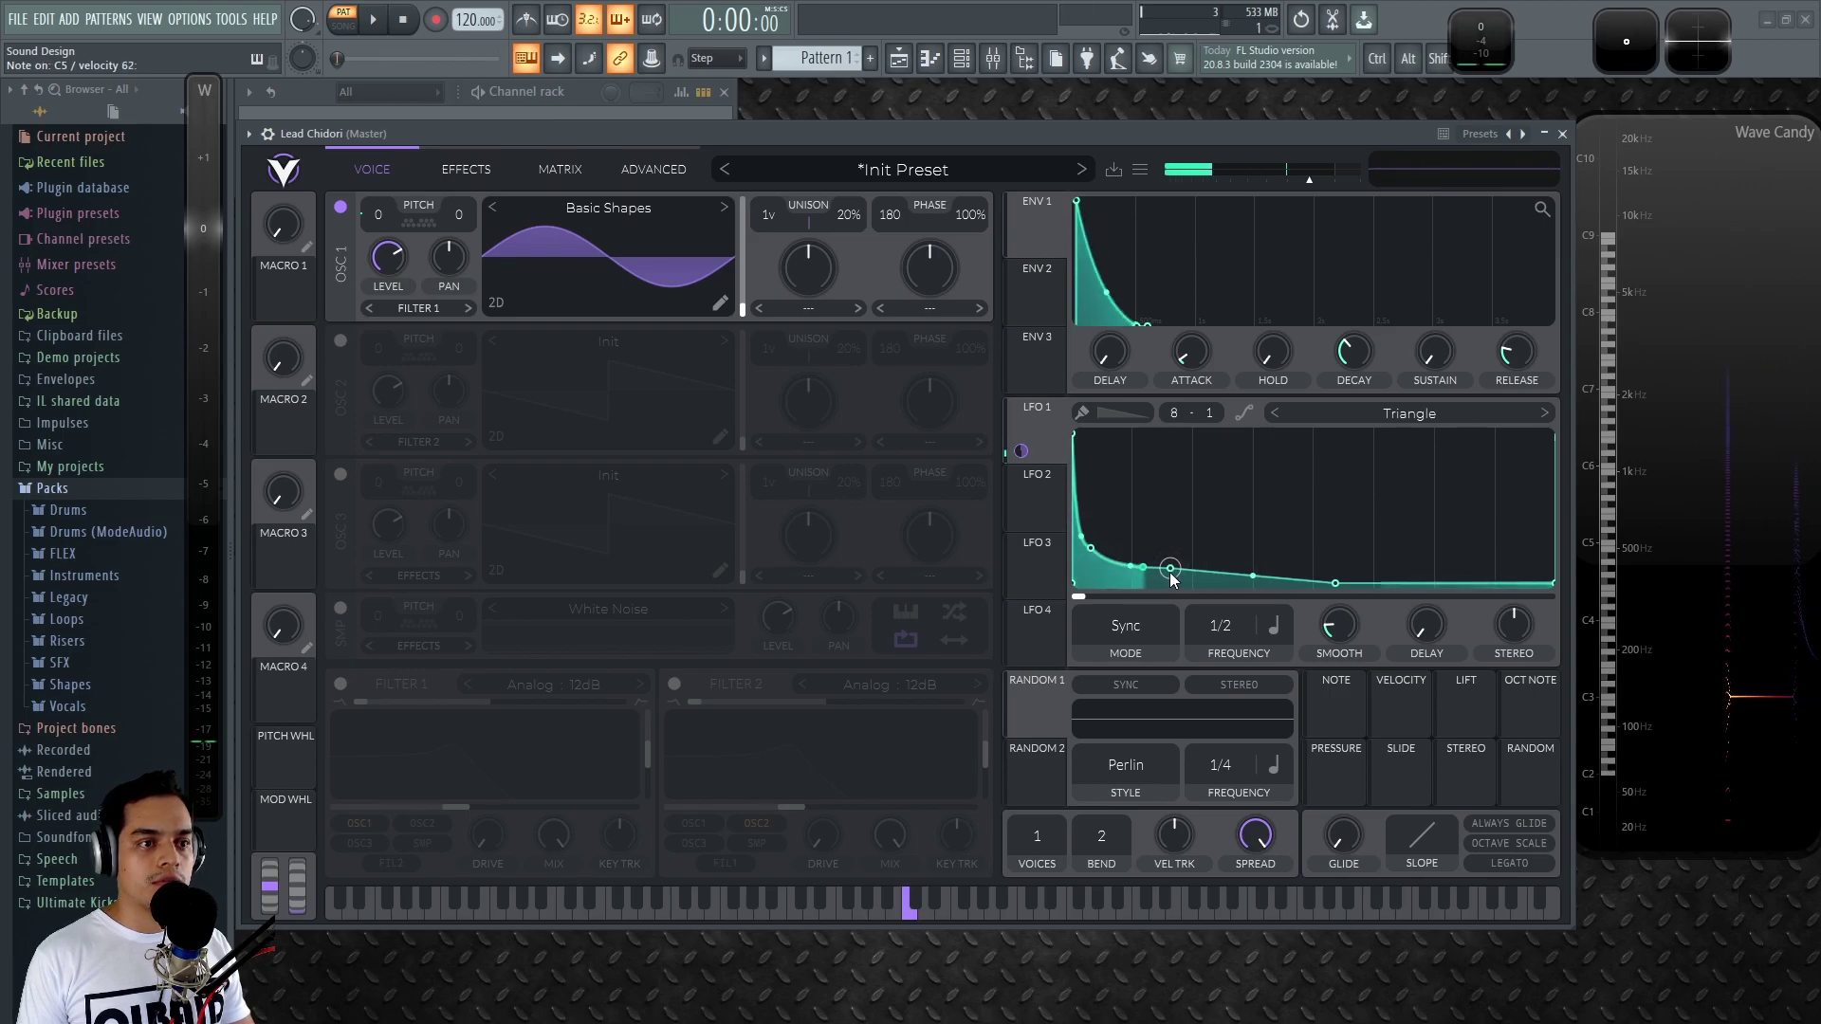
left_click_drag(1092, 548, 1104, 547)
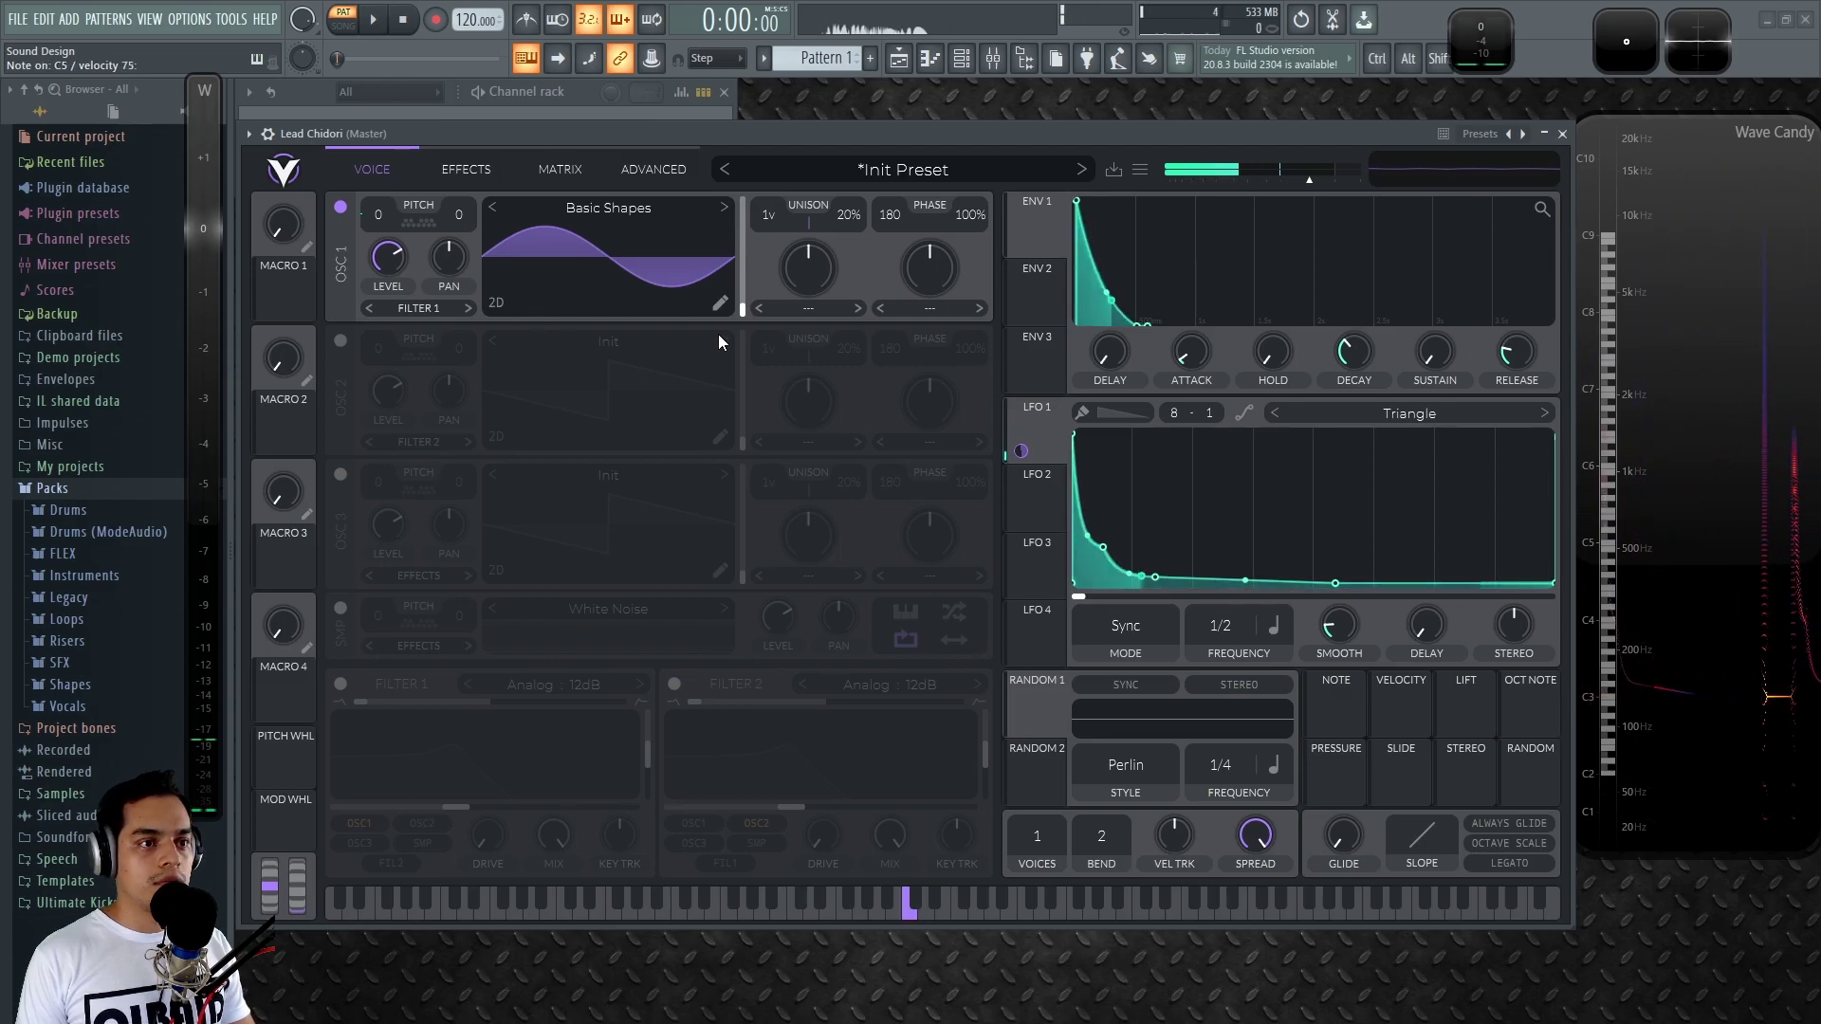
Set LFO 1 to Envelope mode, and tighten the pitch drop by reducing its modulation amount and lowering the first curve point.
left_click(1119, 625)
left_click(1106, 721)
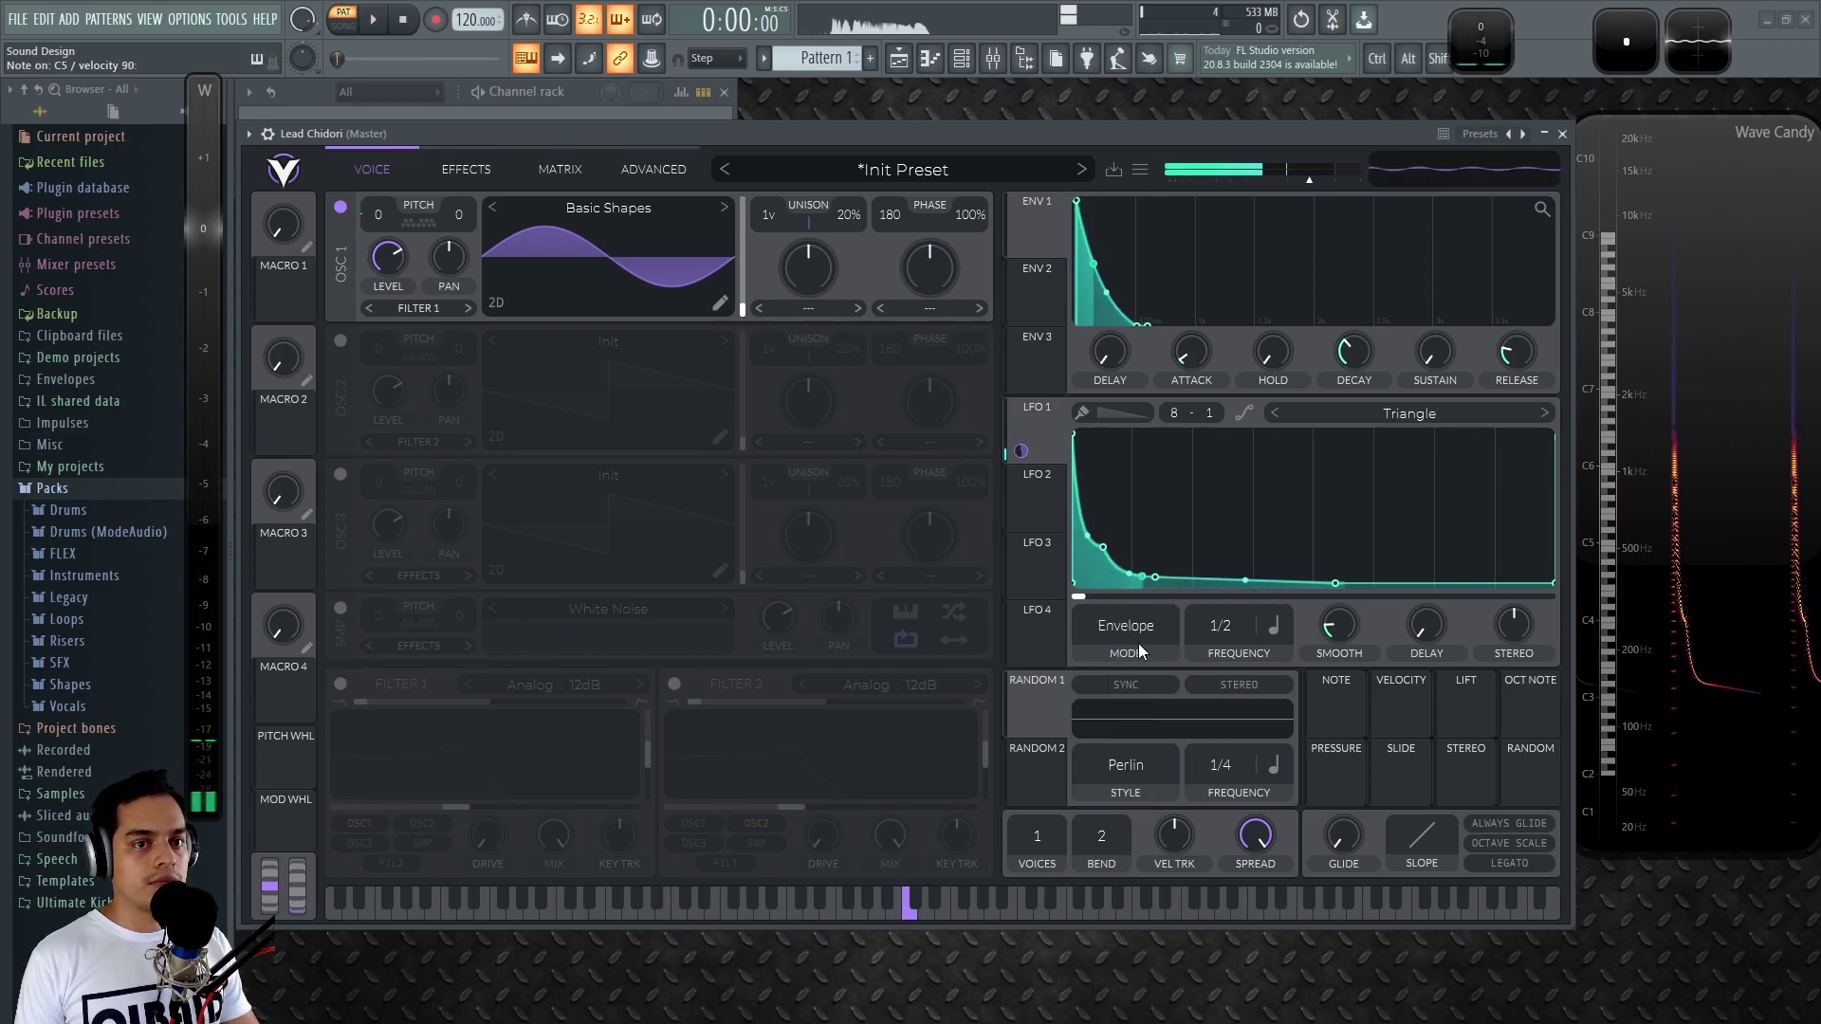
left_click_drag(378, 244, 378, 267)
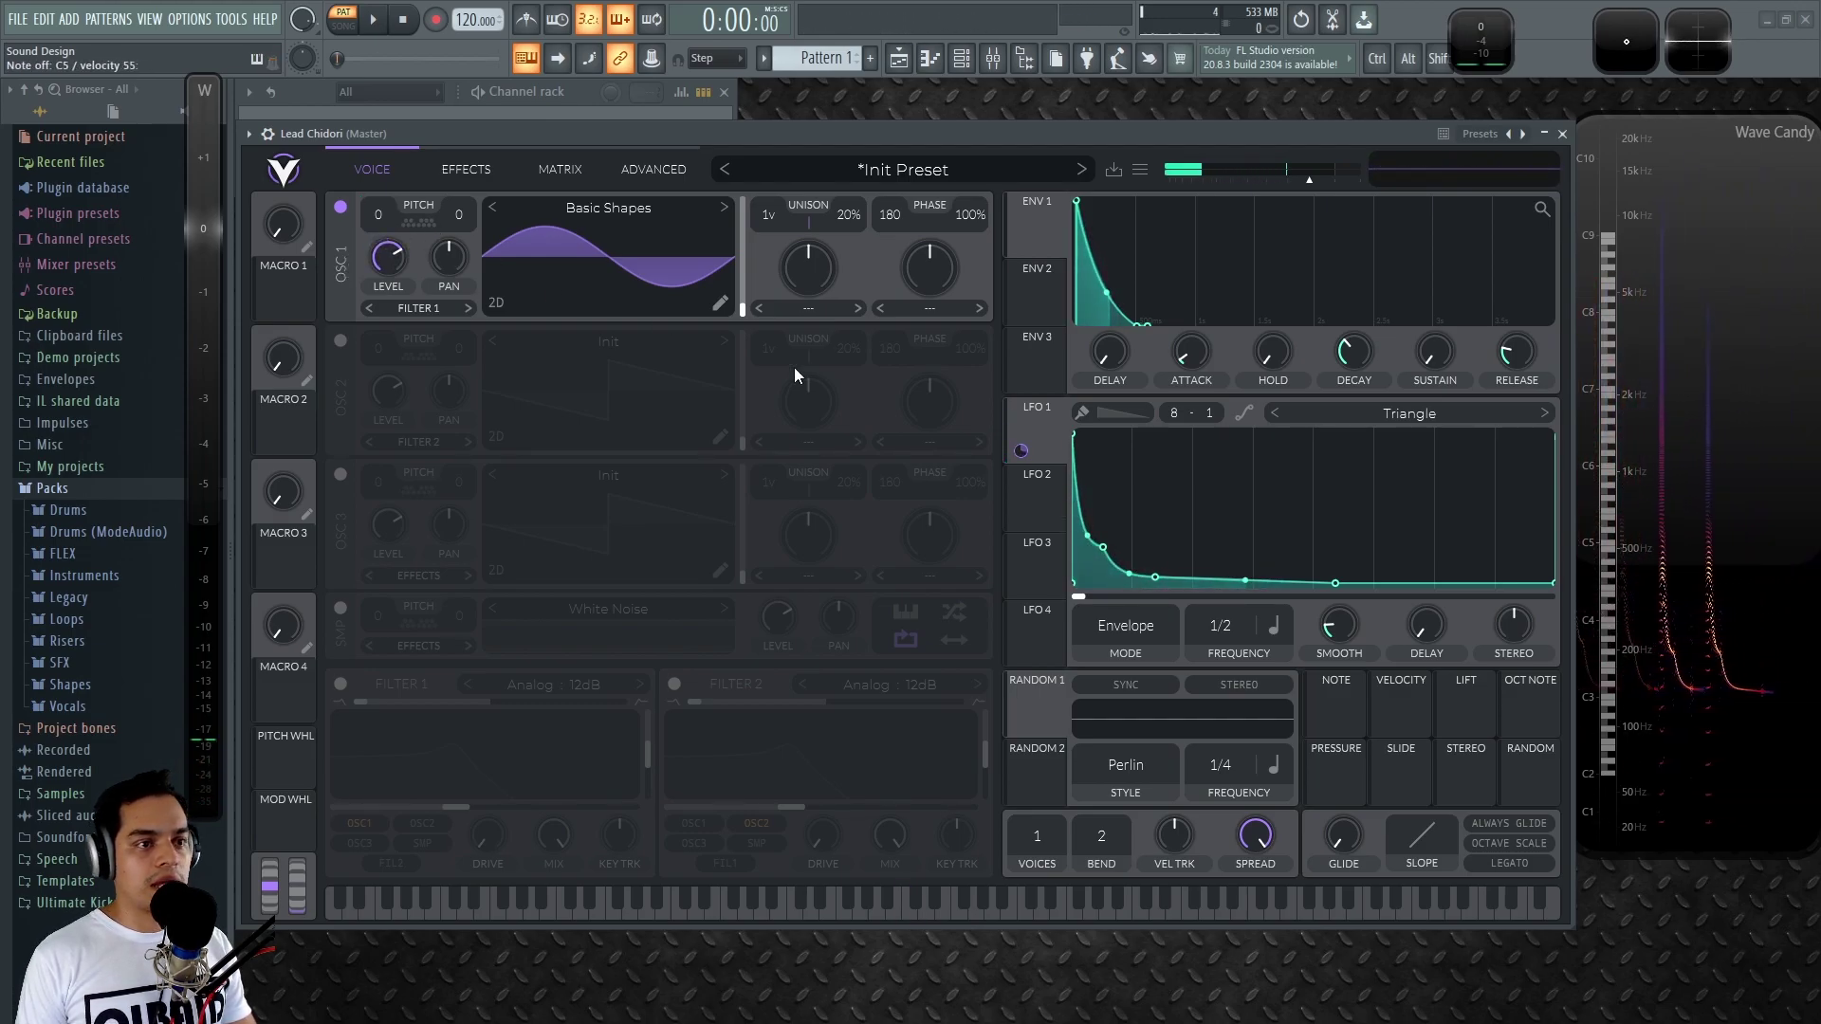
left_click_drag(1103, 547, 1097, 563)
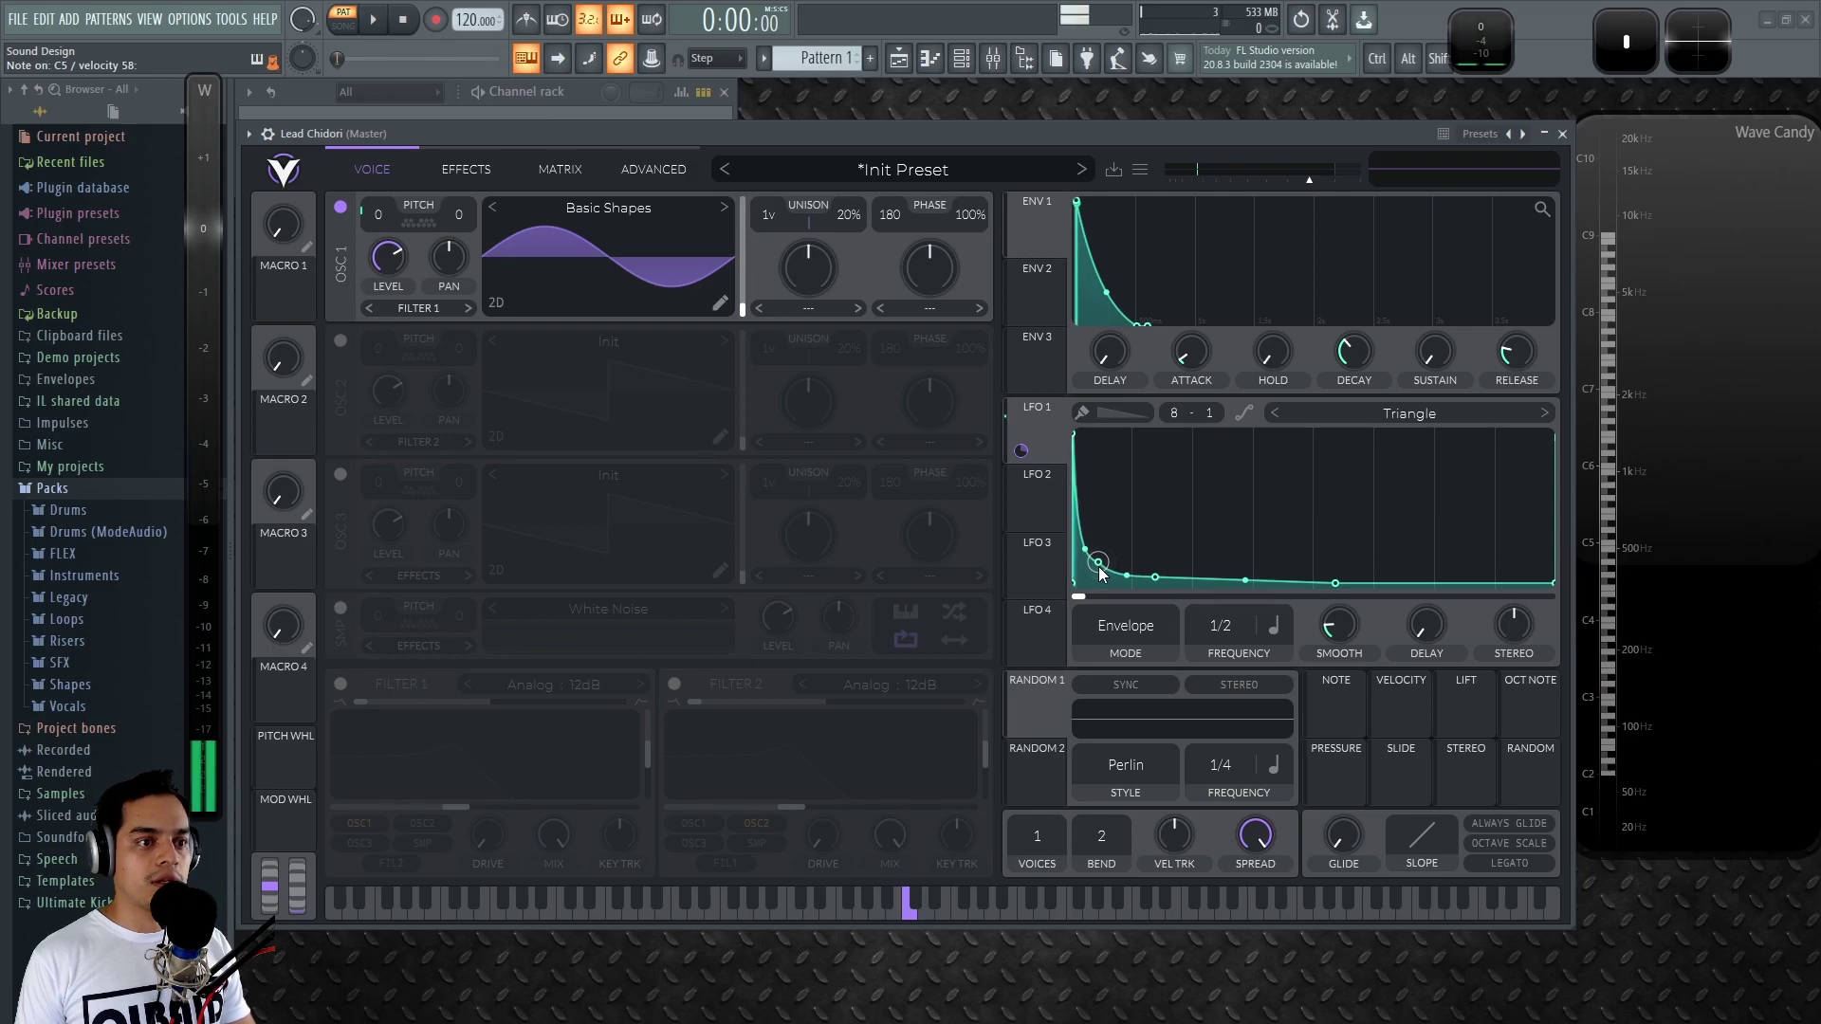
Transpose oscillator 1 by -12 semitones and raise its level to maximum.
left_click_drag(381, 210, 391, 341)
left_click_drag(394, 257, 403, 124)
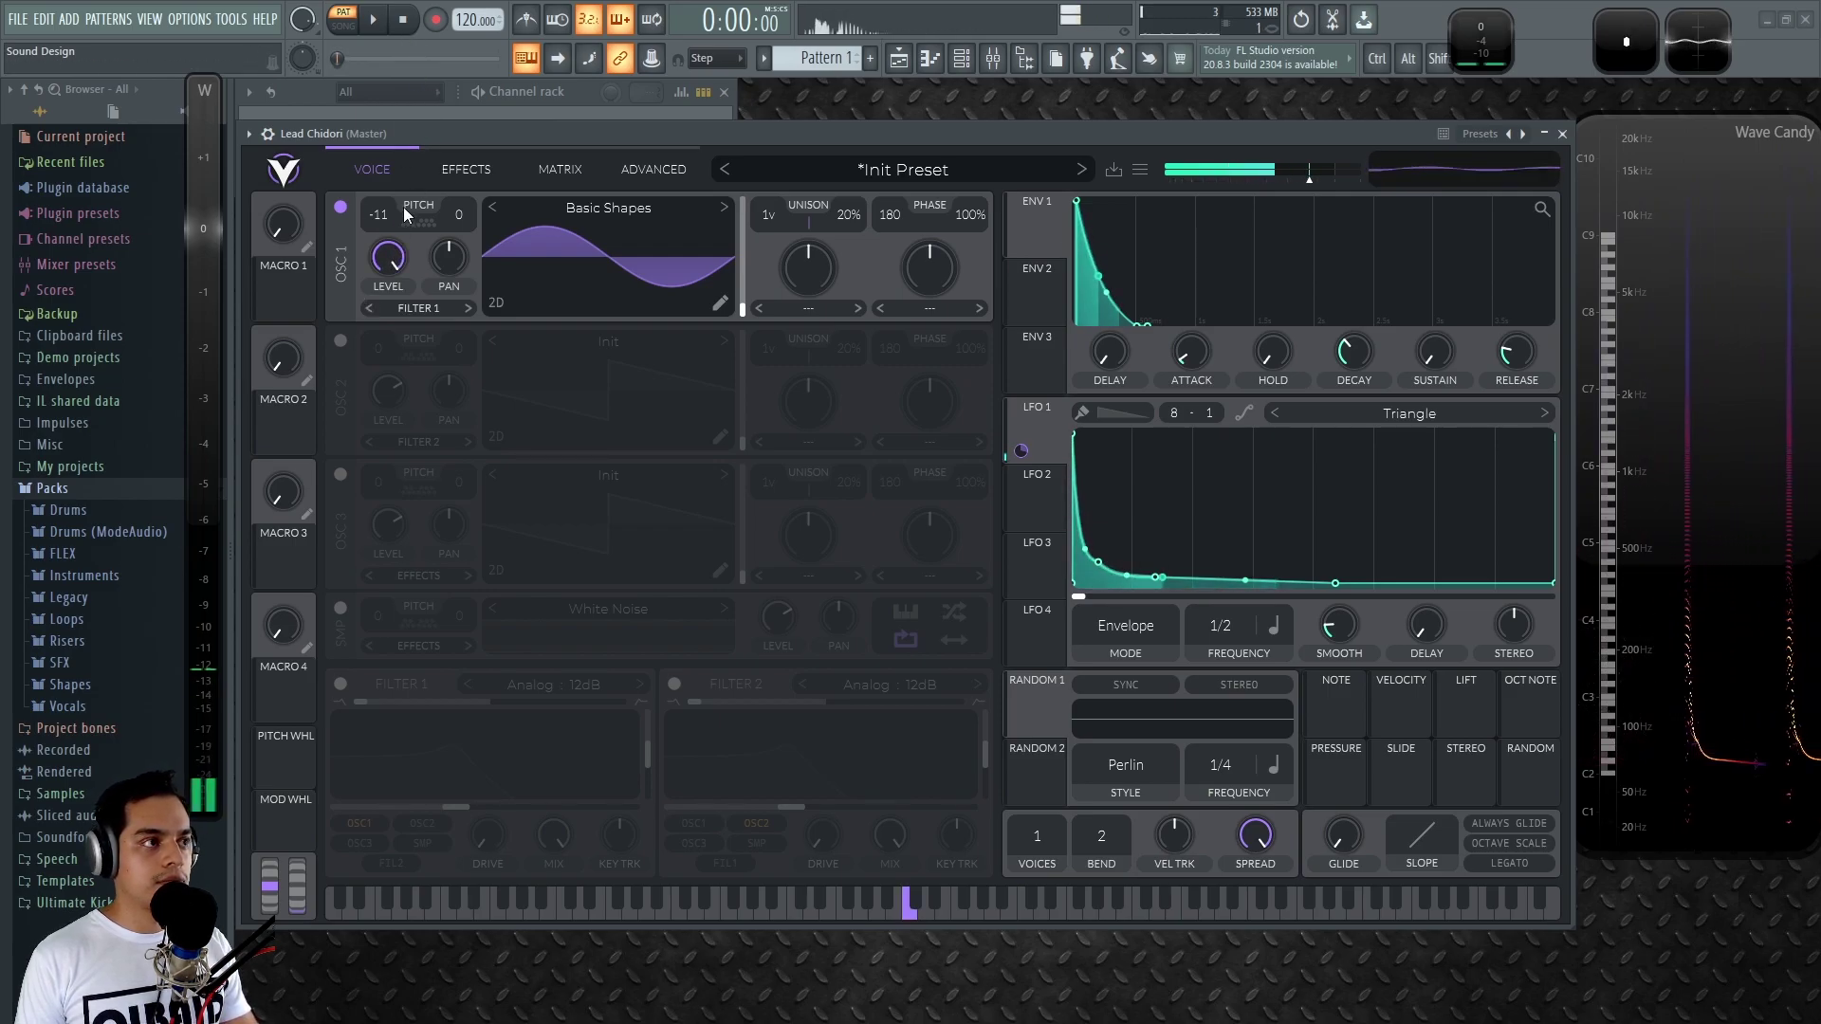
left_click_drag(383, 224, 384, 232)
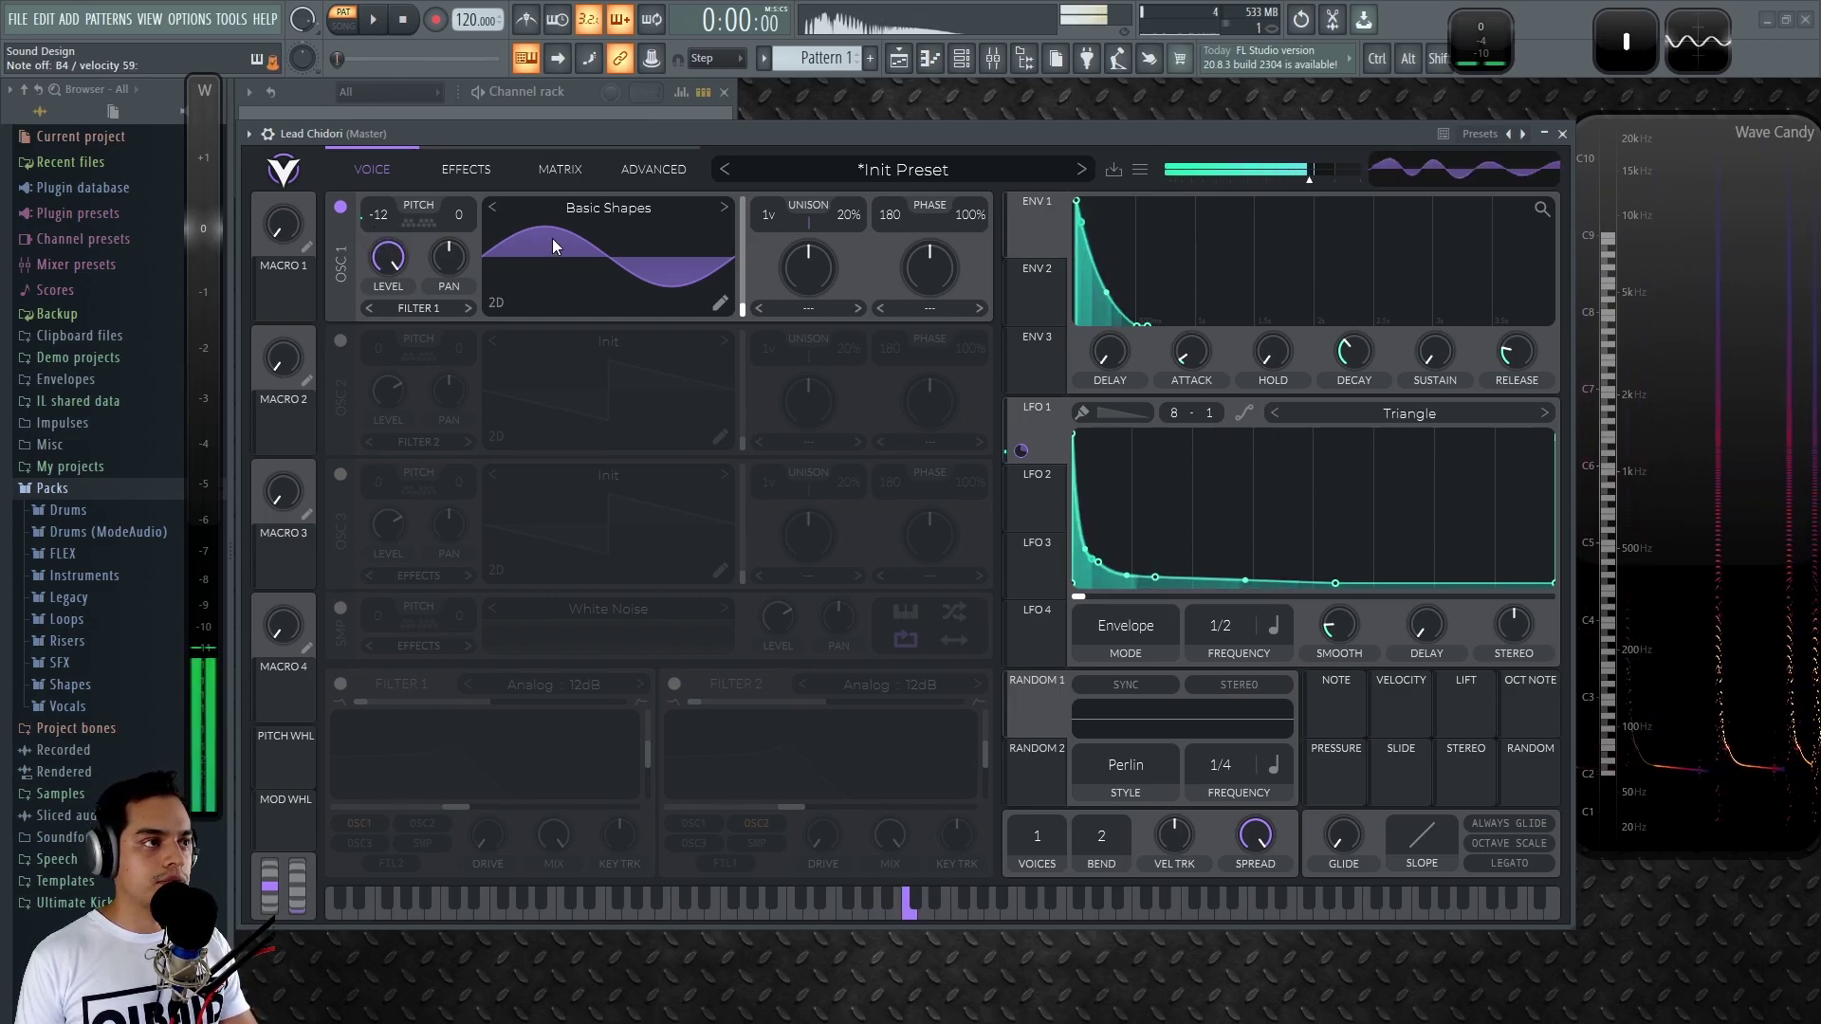
Route oscillator 1 to Effects, and enable the sampler with its output set to Direct Out.
left_click(419, 305)
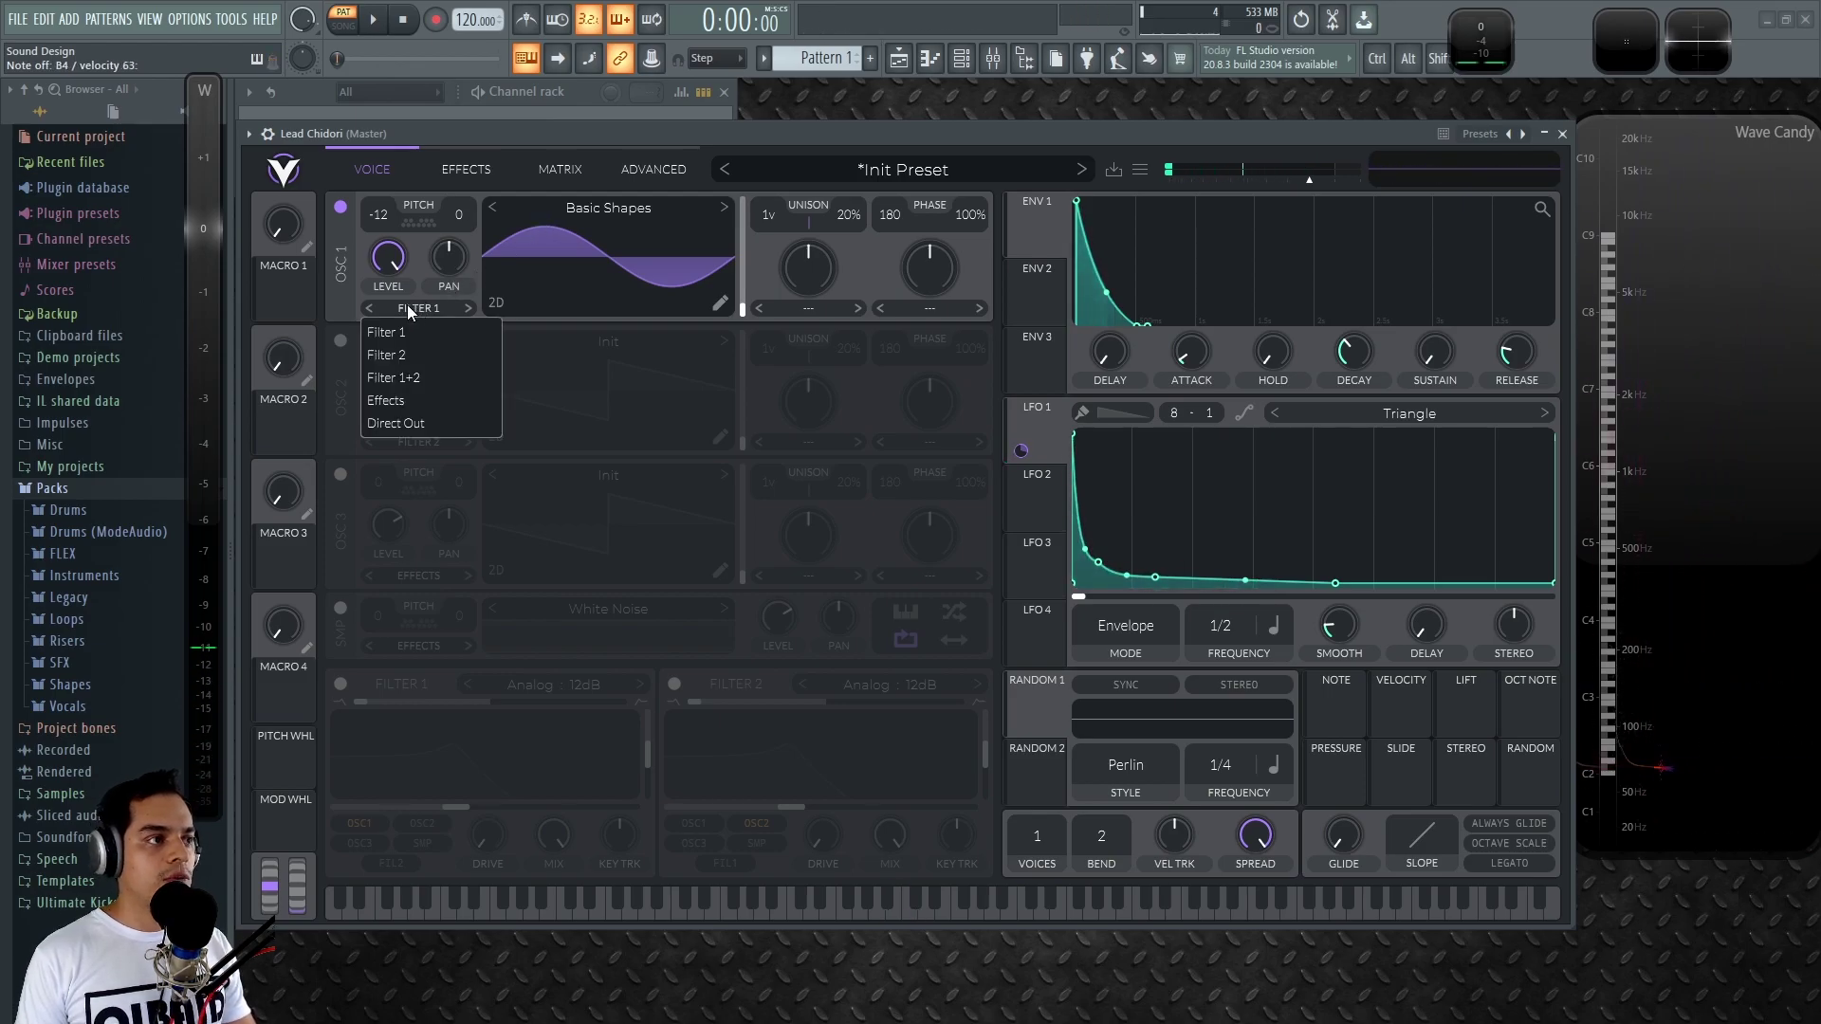
left_click(379, 404)
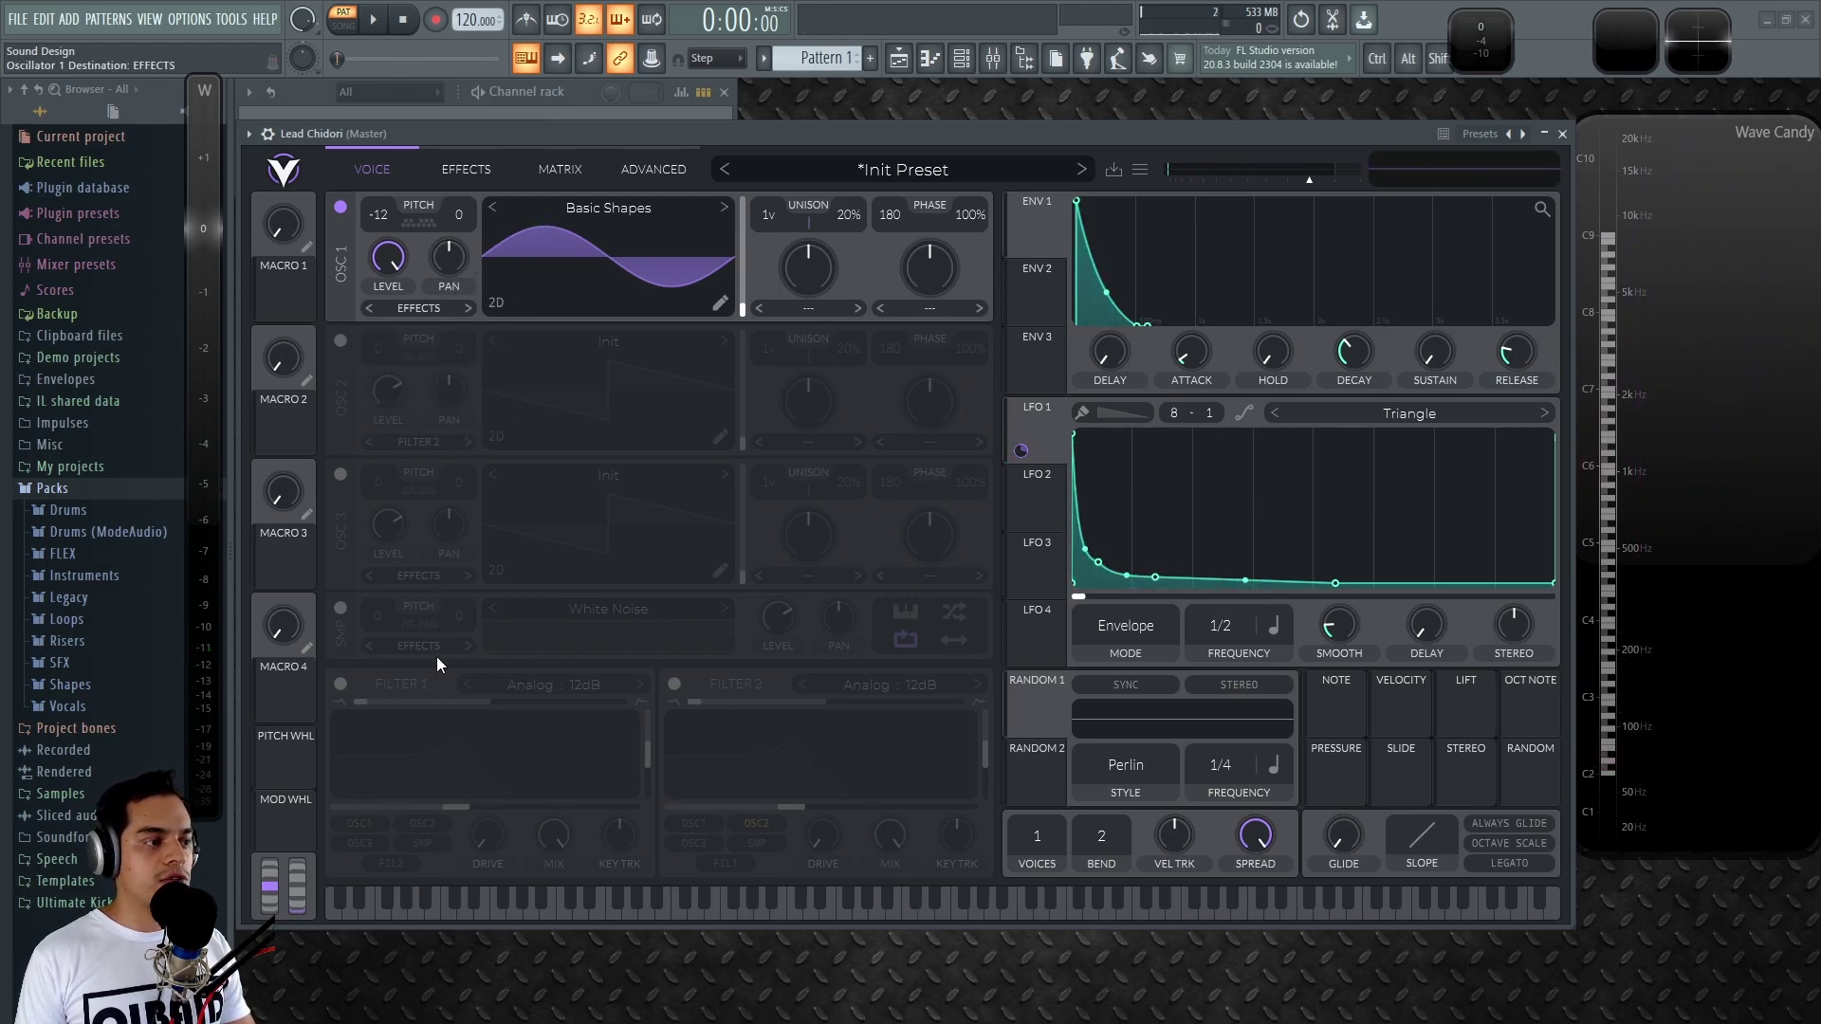
left_click(340, 607)
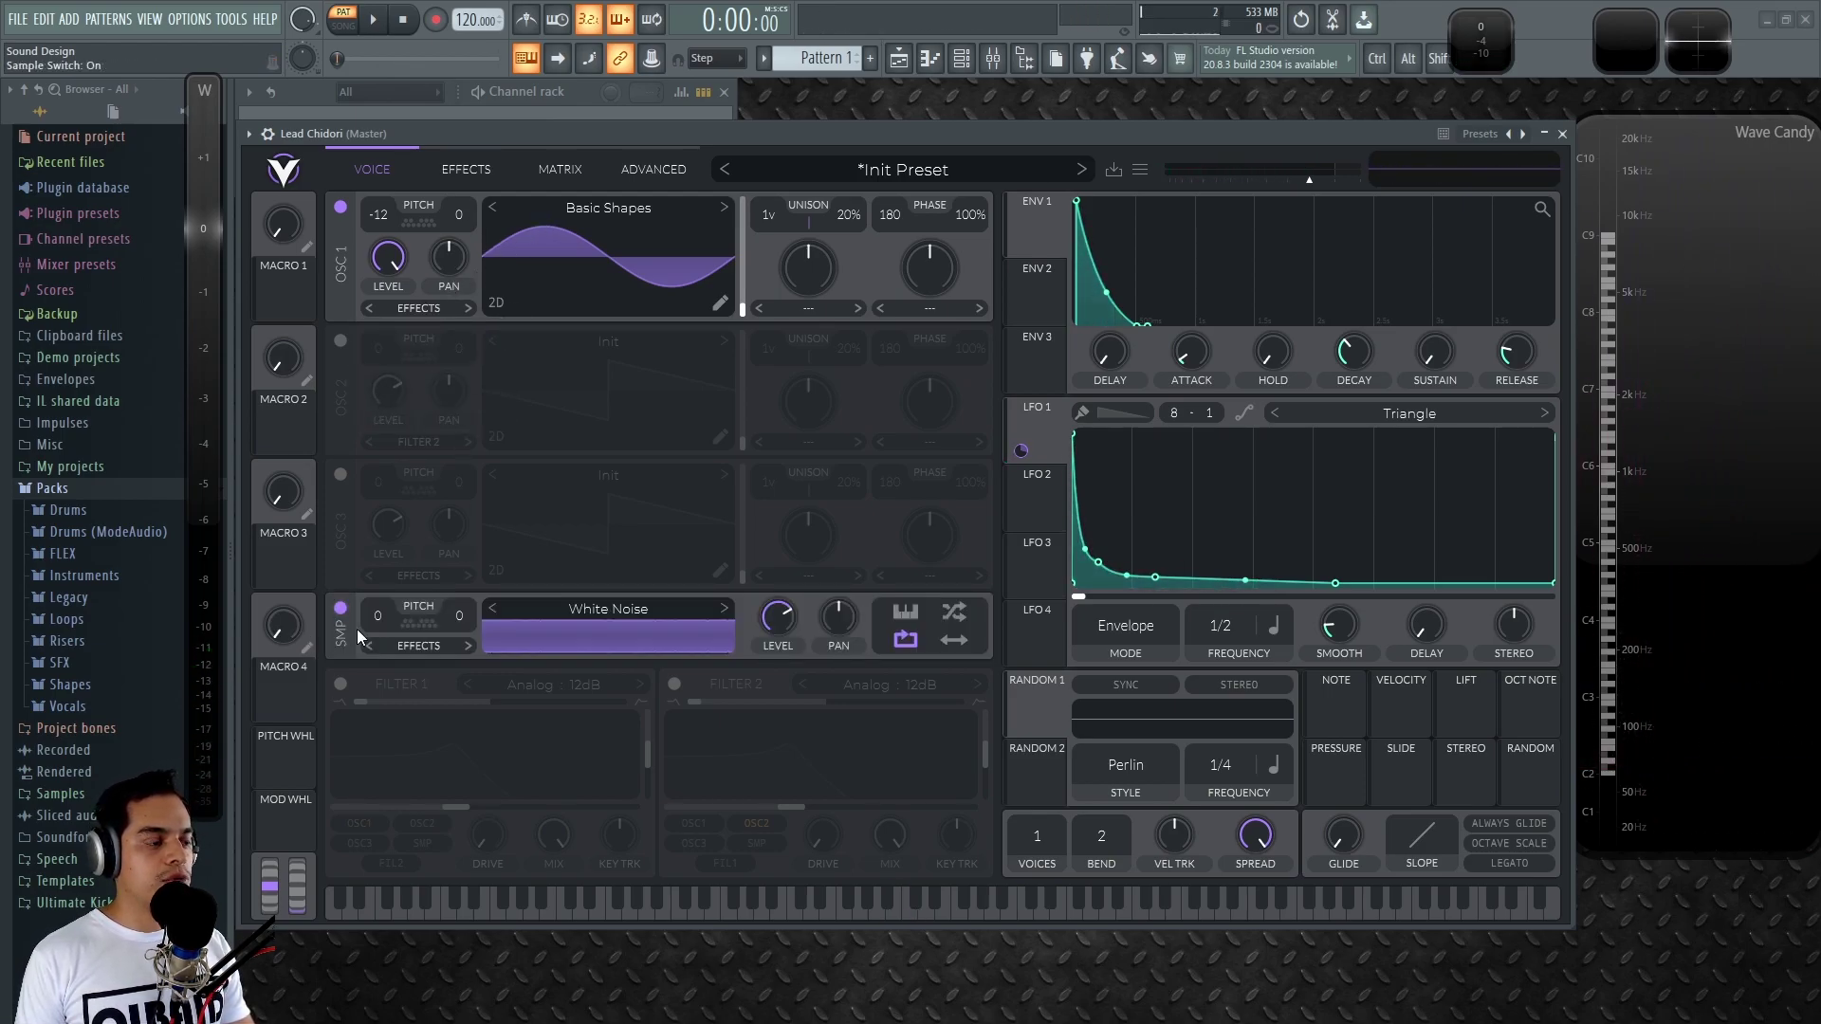
left_click(425, 649)
left_click(412, 748)
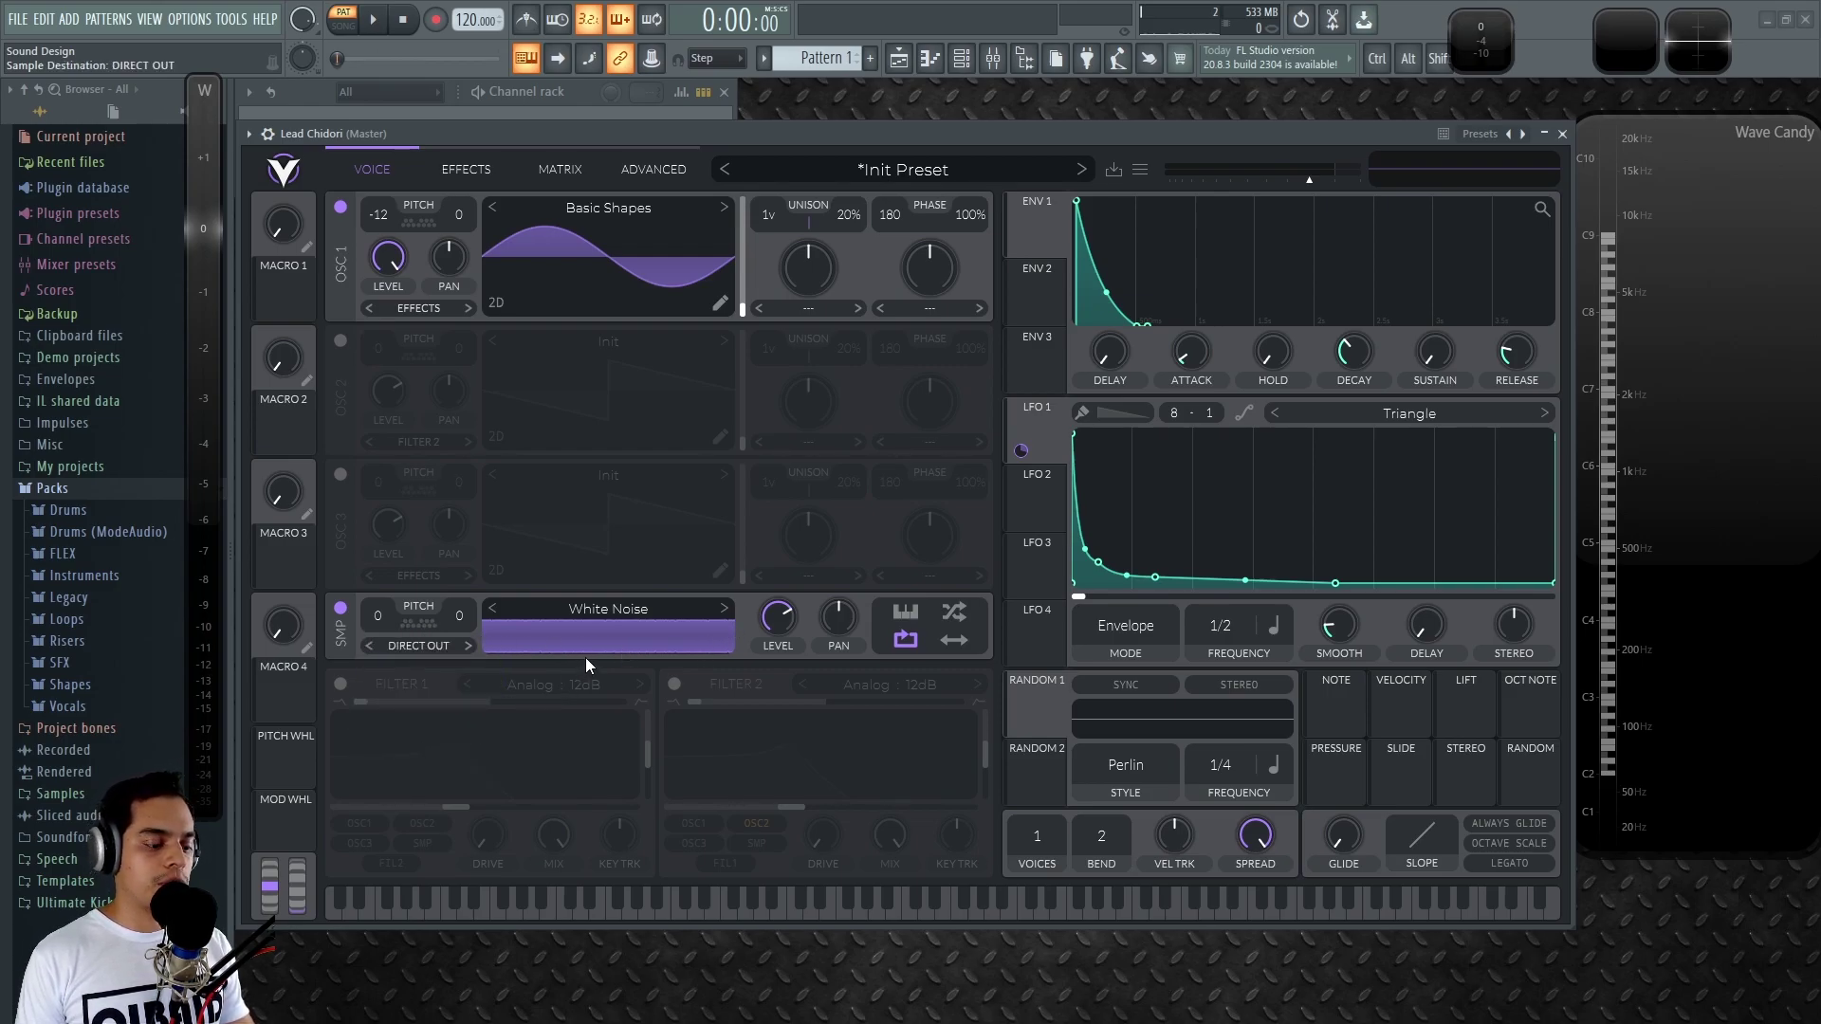
Turn off oscillator 1 to hear the sampler alone and load the River noise sample.
left_click(338, 208)
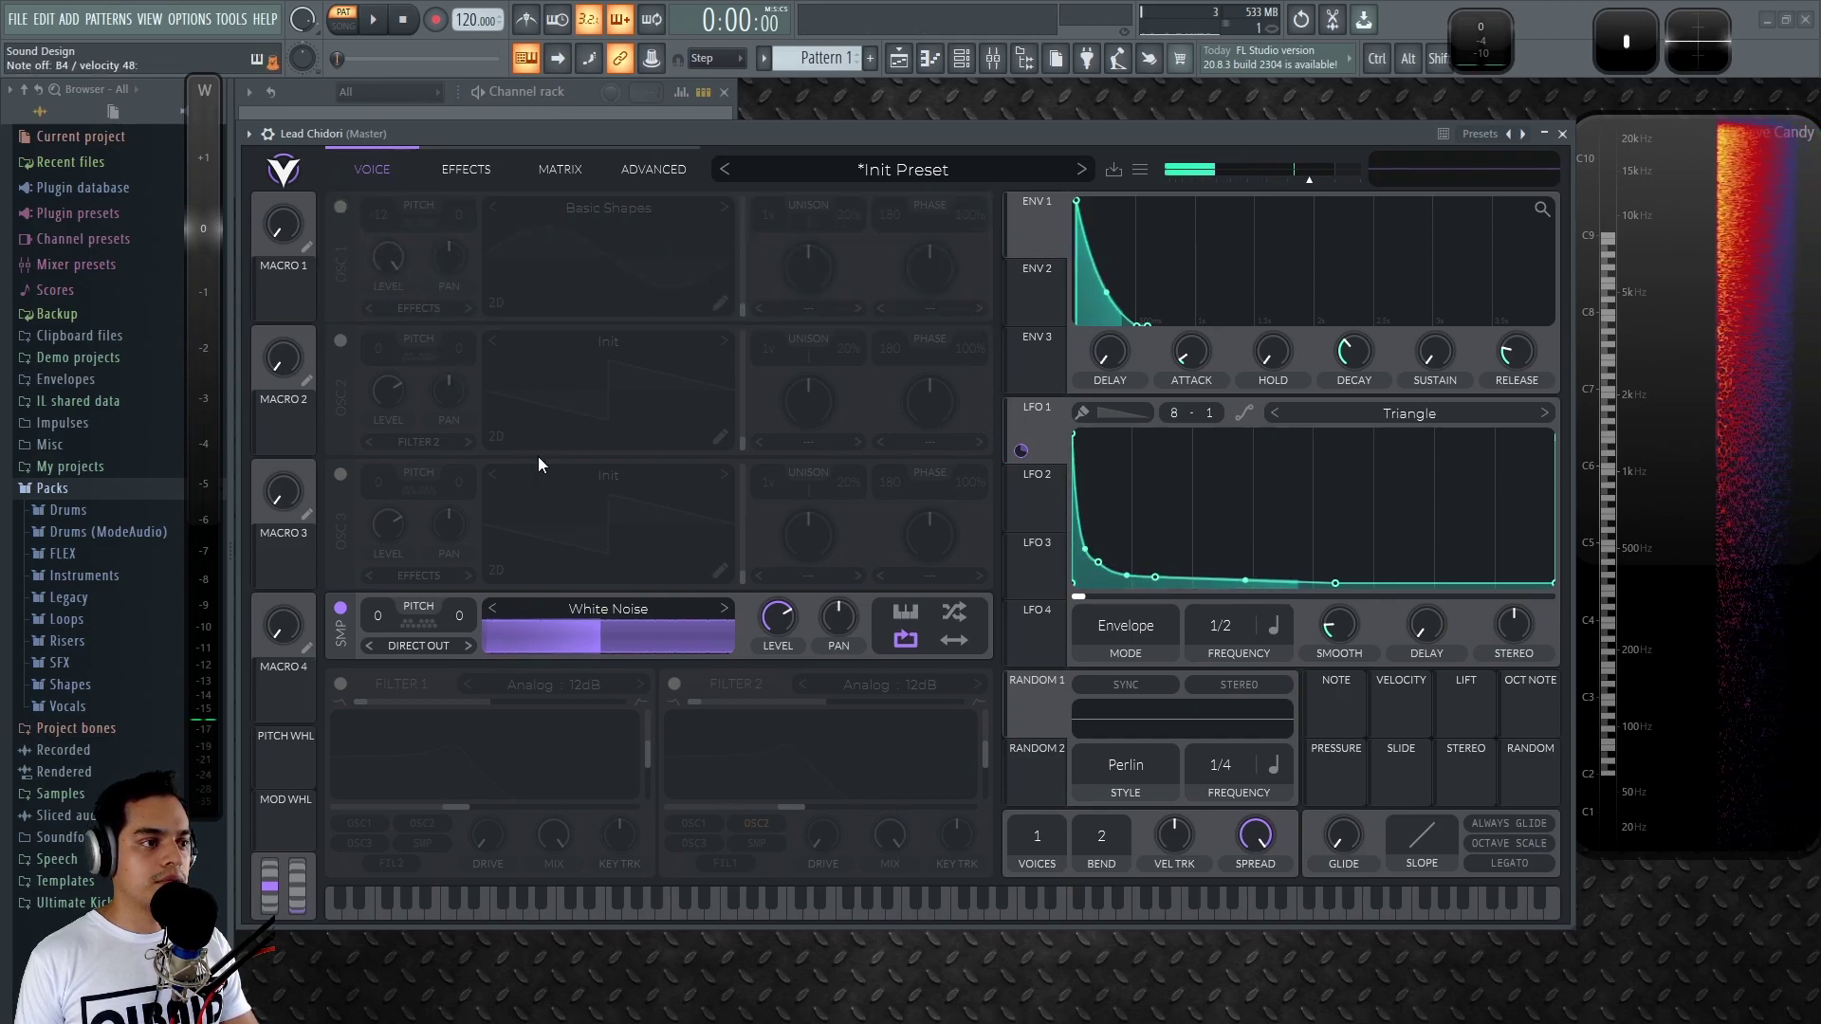
left_click(726, 607)
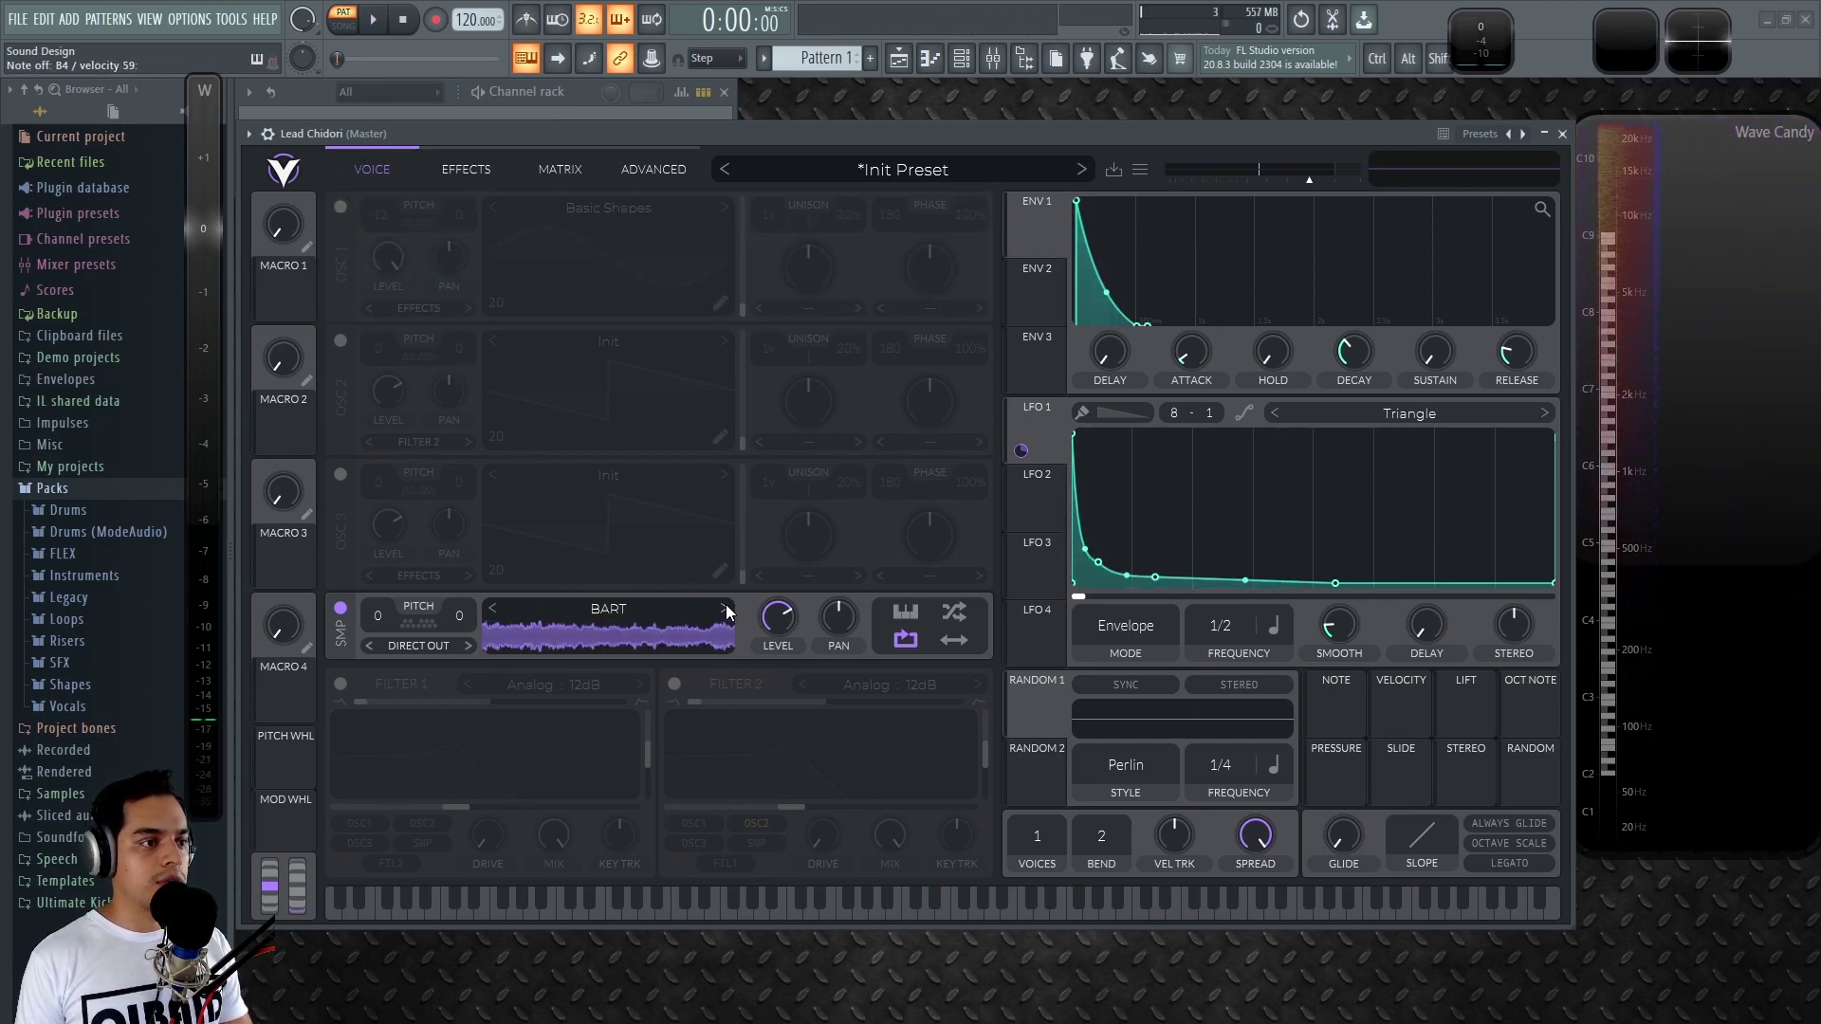
left_click(725, 607)
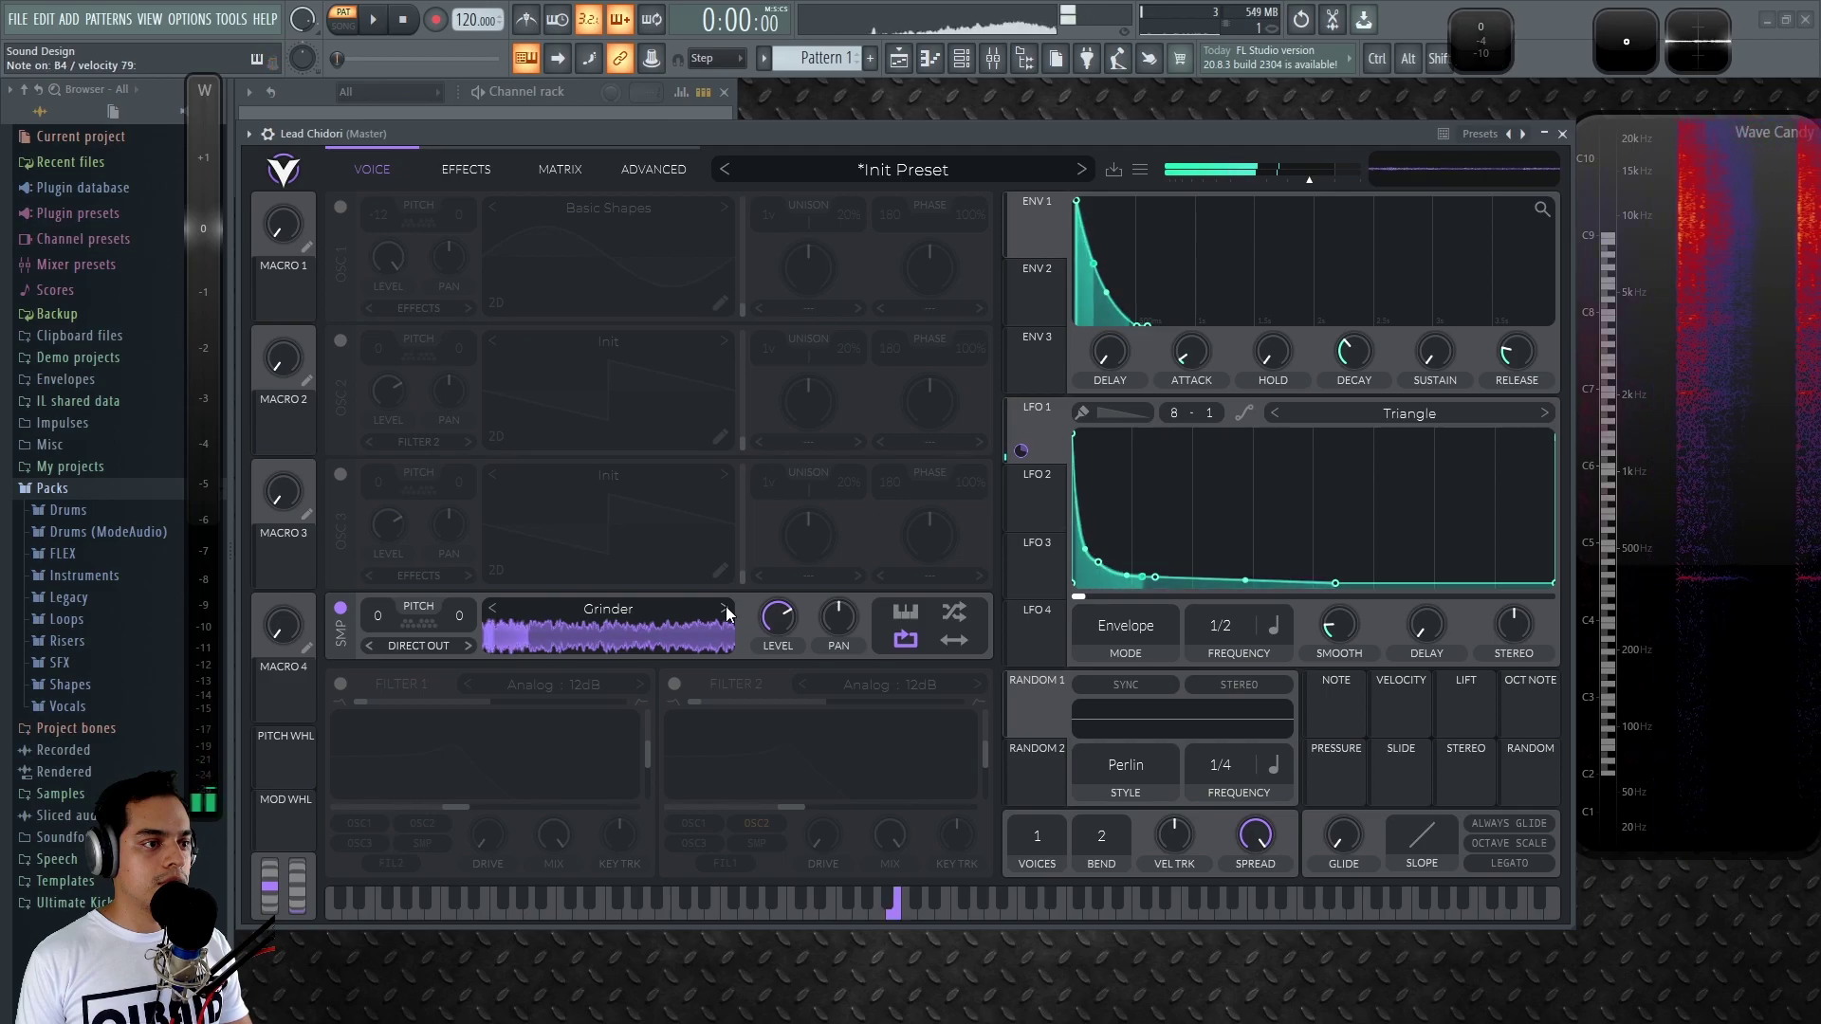
left_click(726, 607)
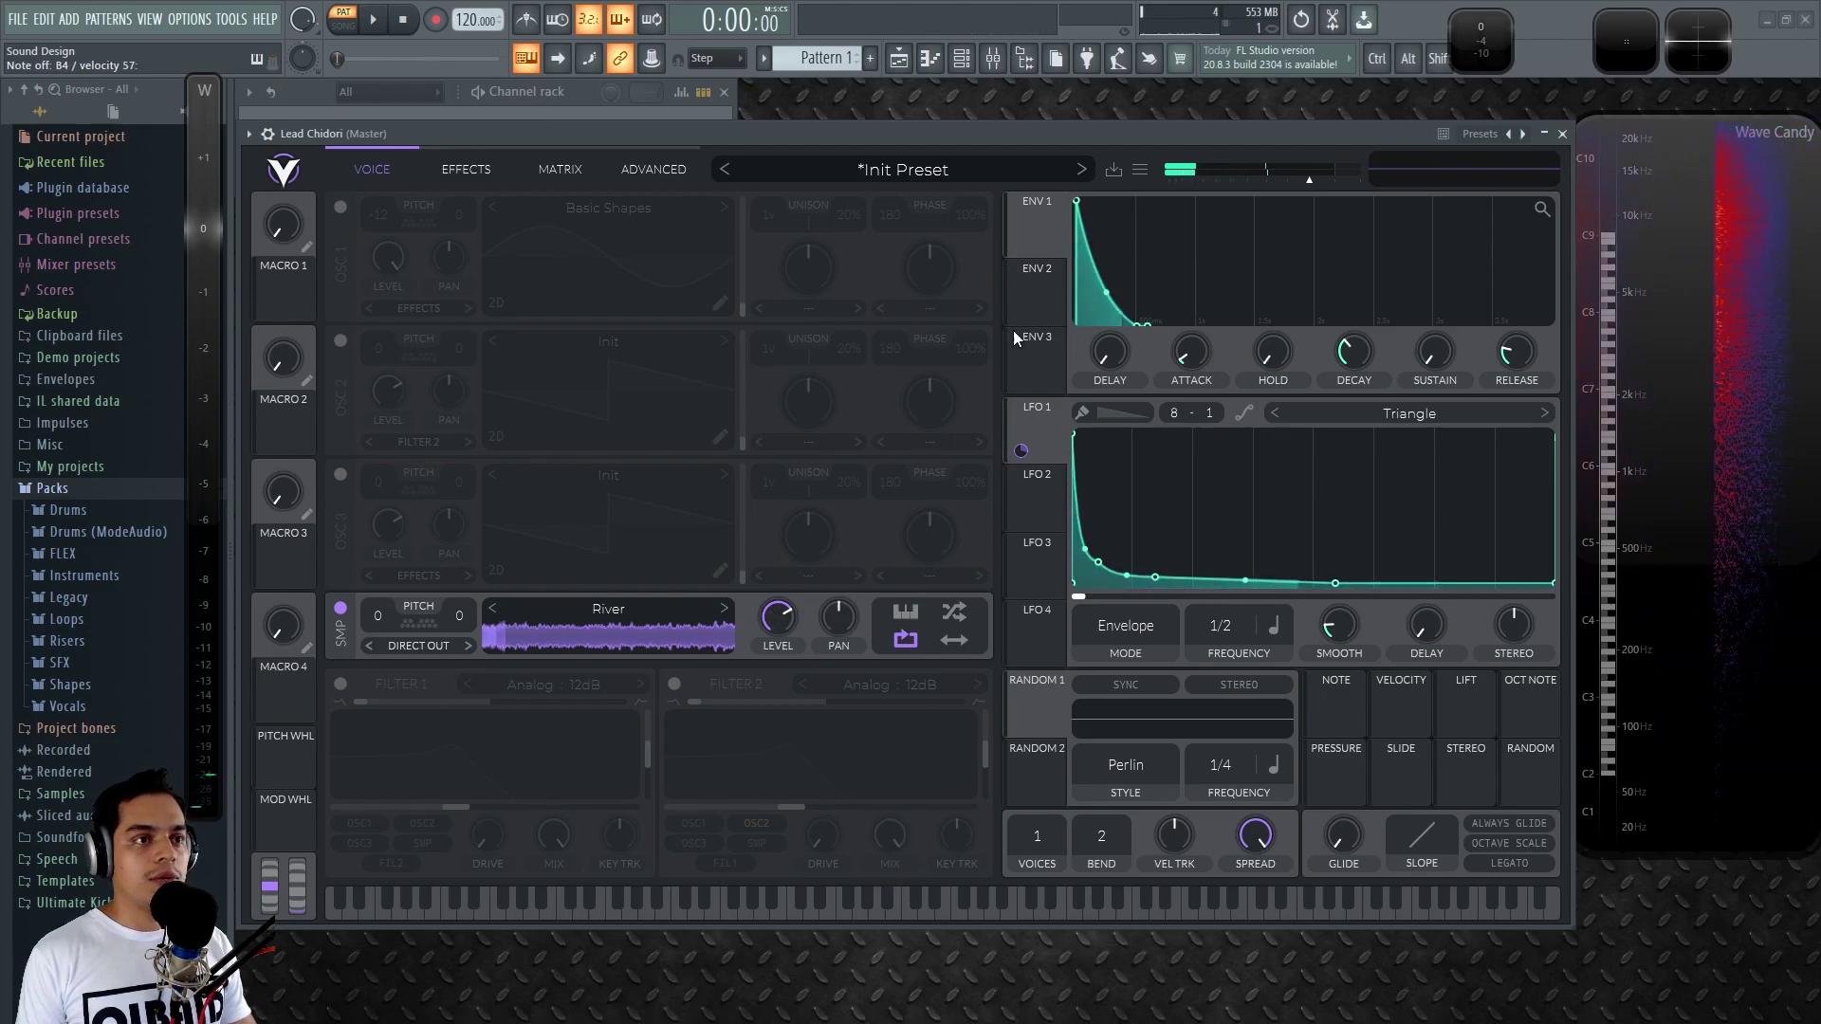
Assign envelope 2 to the sampler's level and lower the sampler's base level.
left_click(1037, 294)
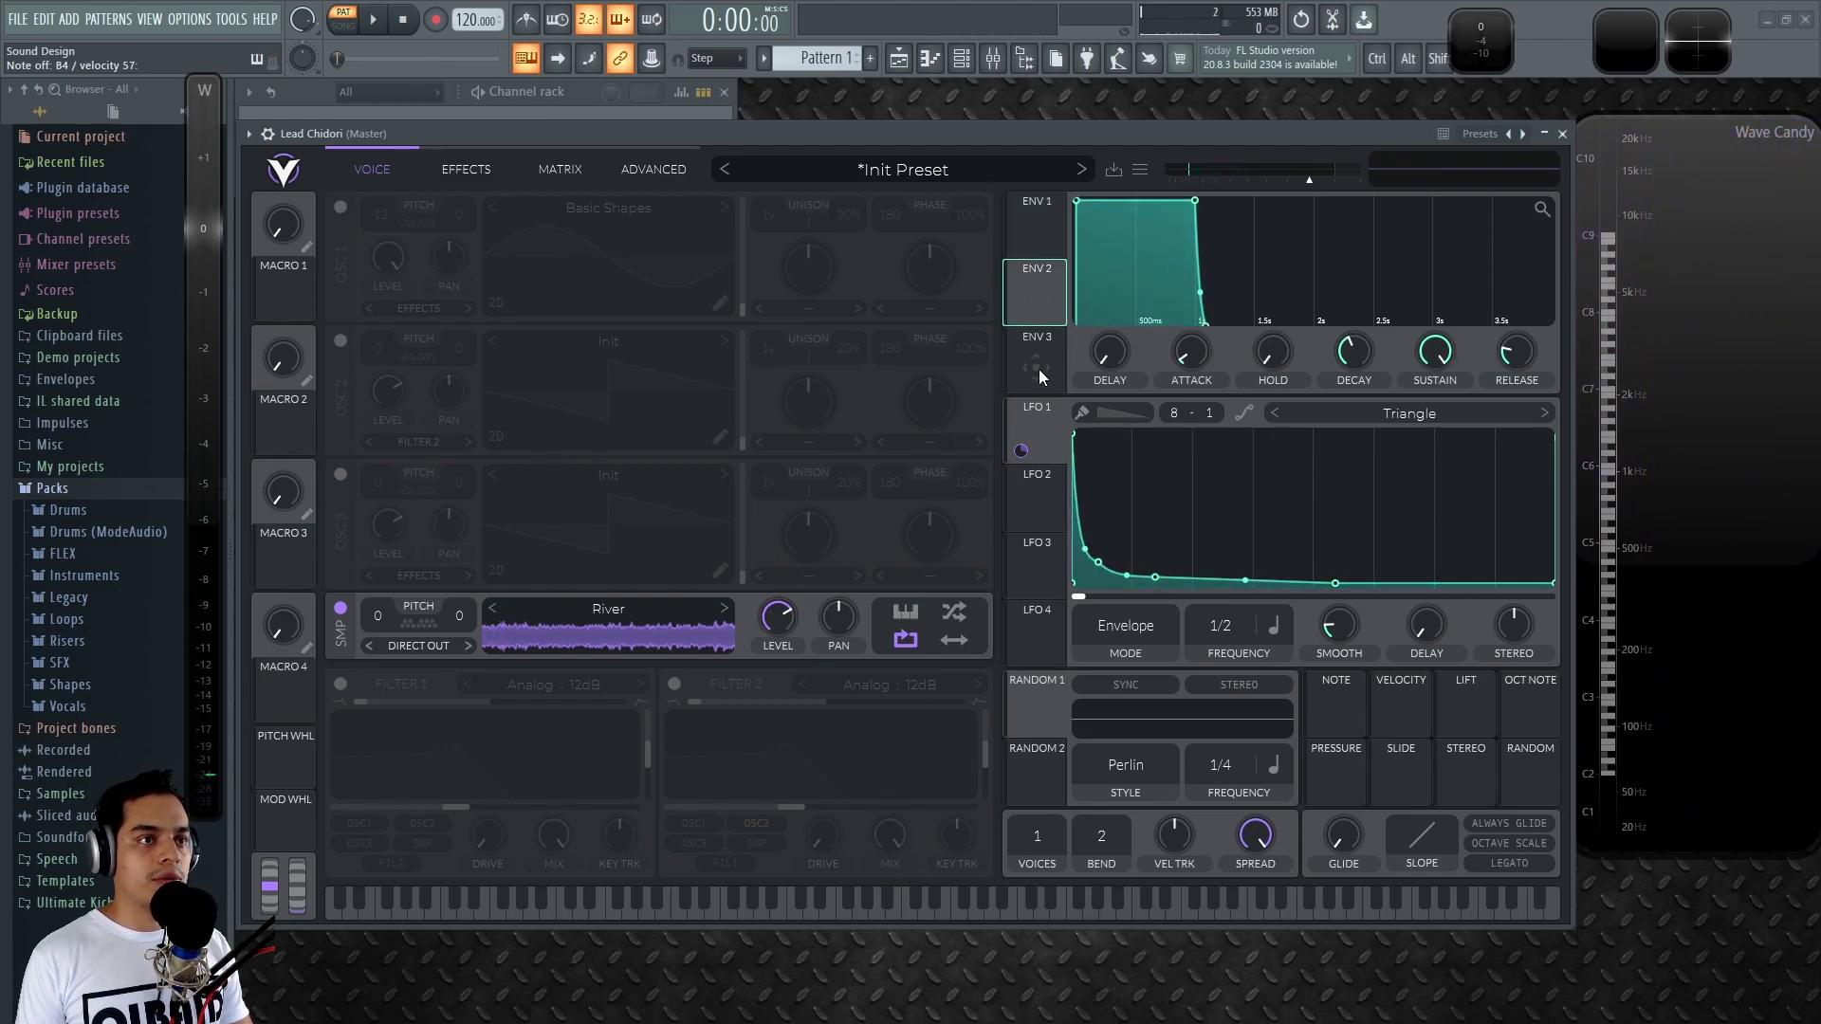
left_click_drag(1043, 296, 767, 710)
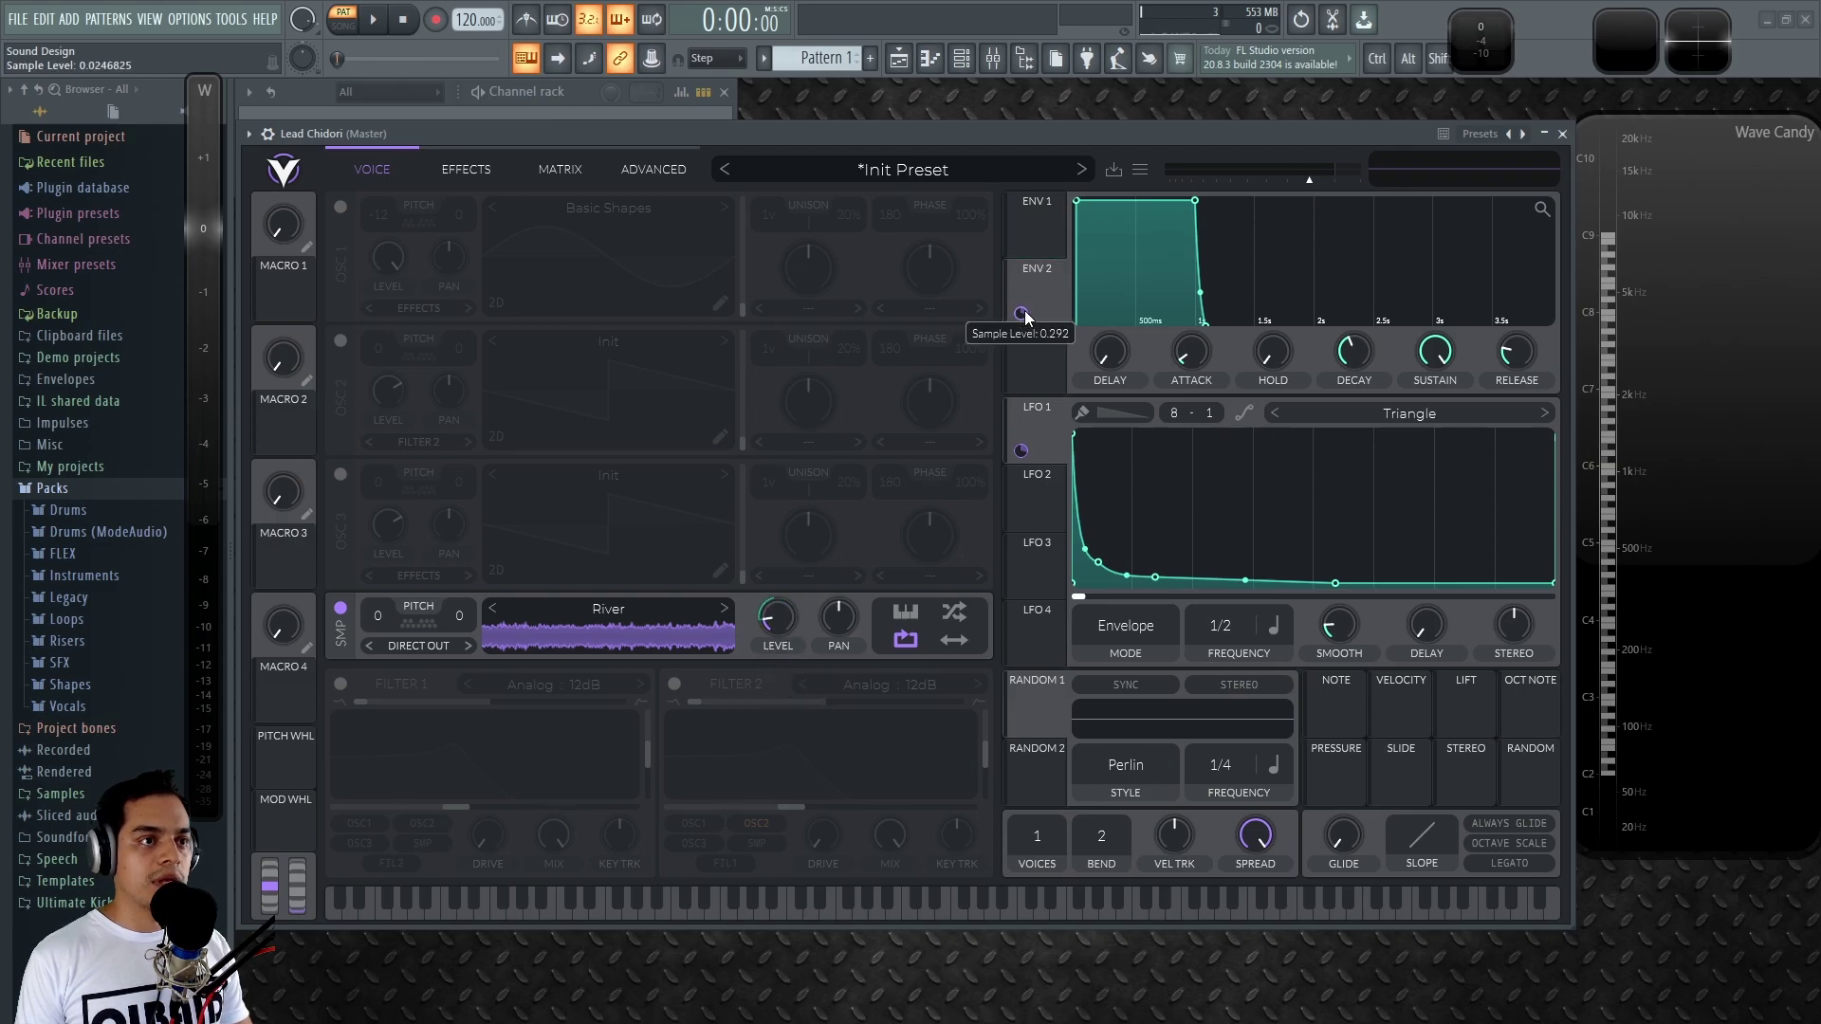
Set envelope 2's sustain to 0, shorten its decay and bend the decay curve steeper.
left_click_drag(1435, 352, 1451, 474)
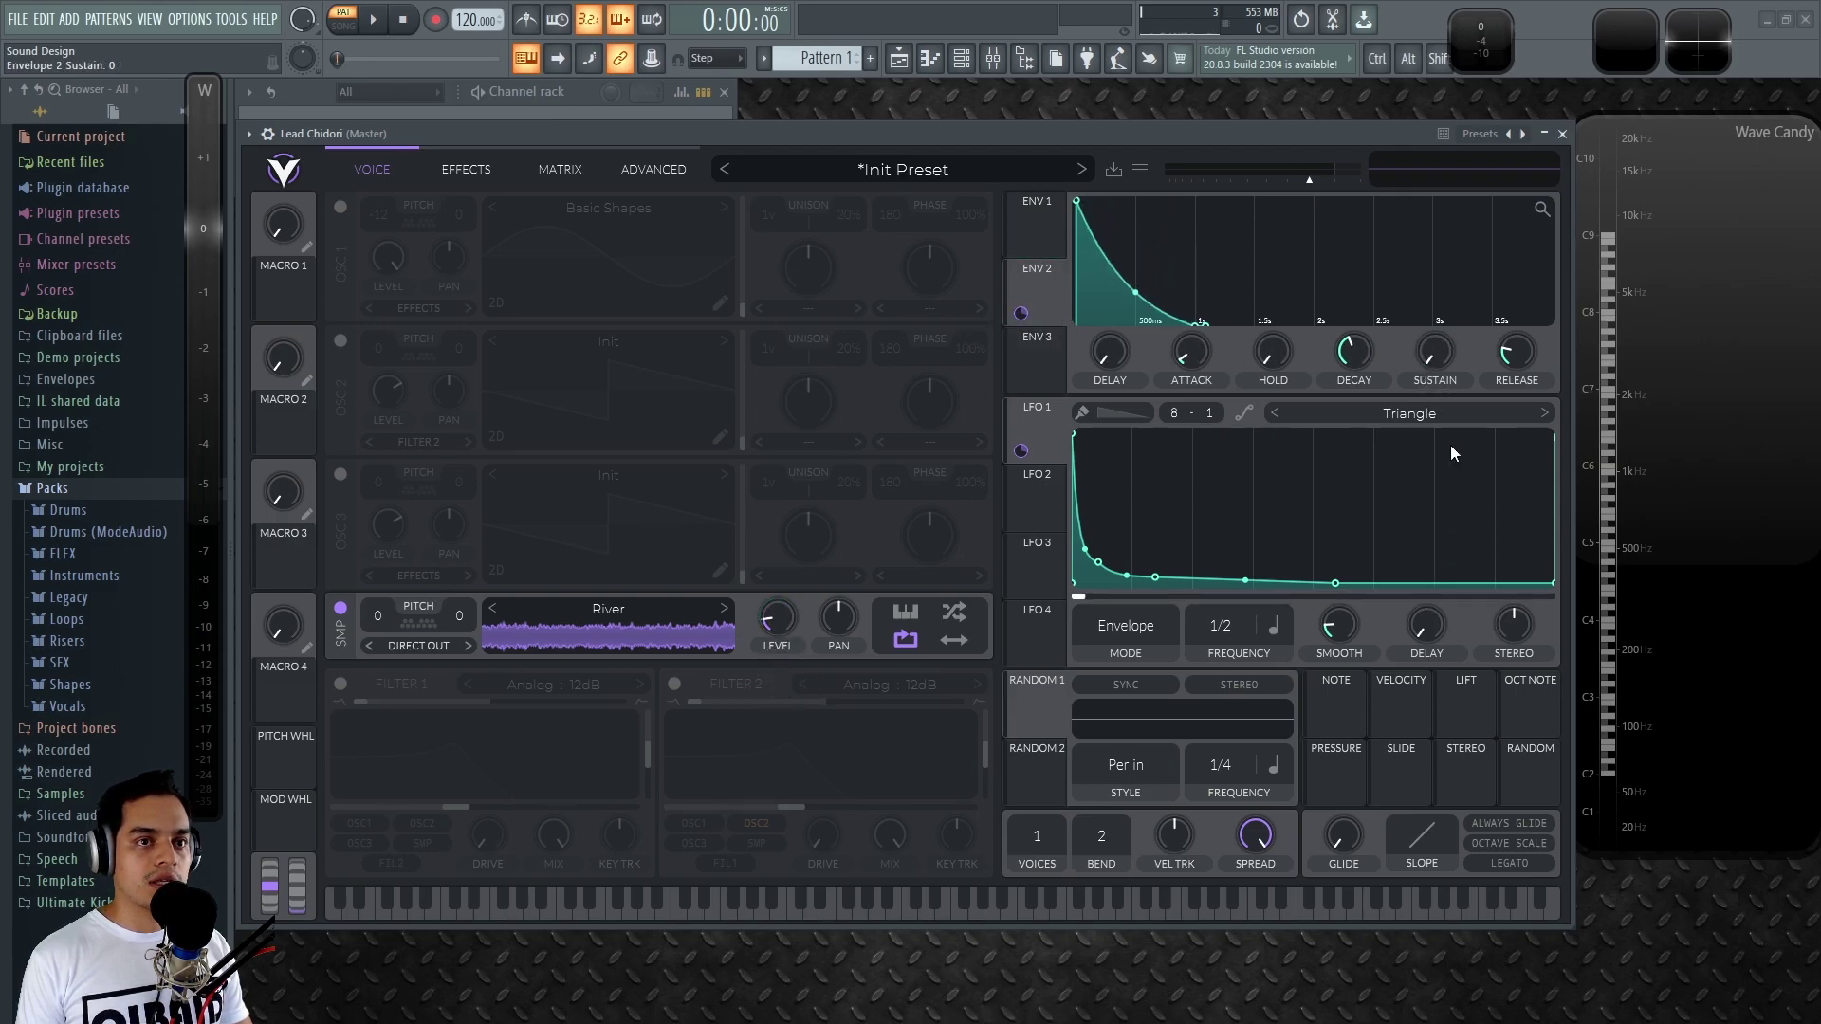
left_click_drag(1353, 353, 1351, 366)
left_click_drag(1105, 292, 1103, 305)
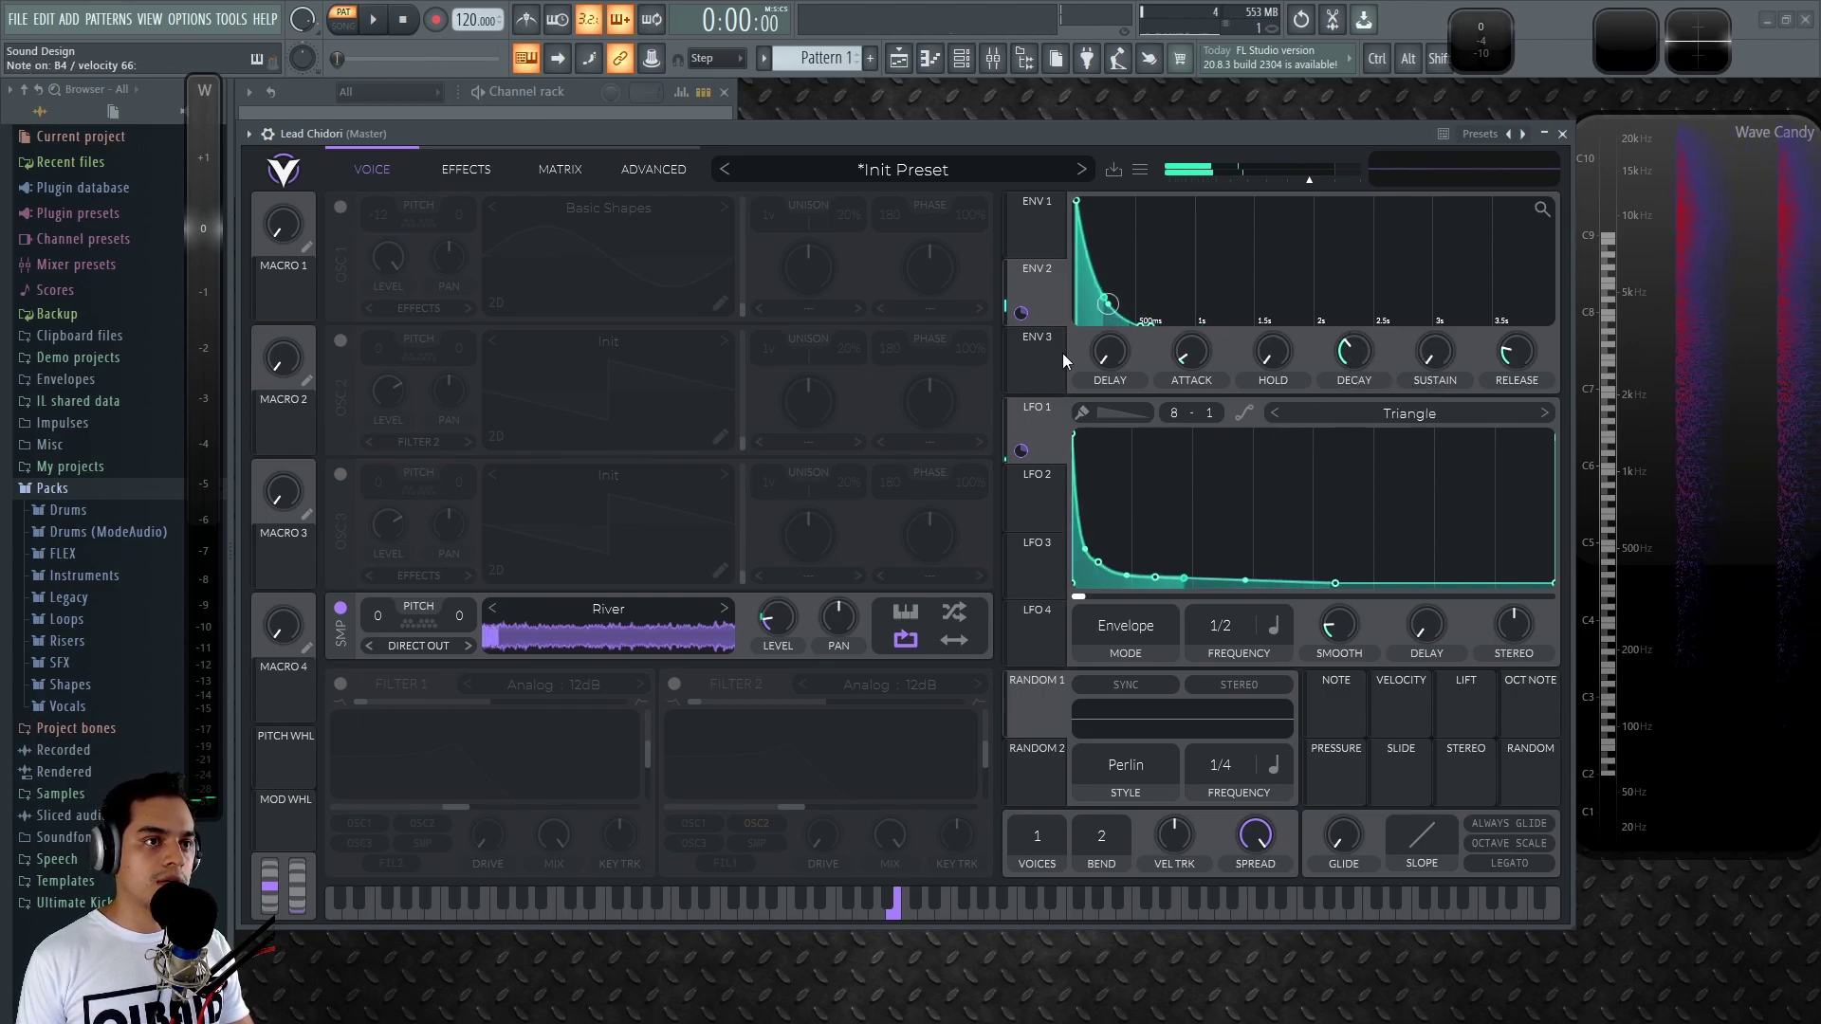
Turn oscillator 1 back on and balance the noise against it through envelope 2's modulation amount on the sampler level.
mouse_move(775, 623)
left_click_drag(777, 666, 778, 607)
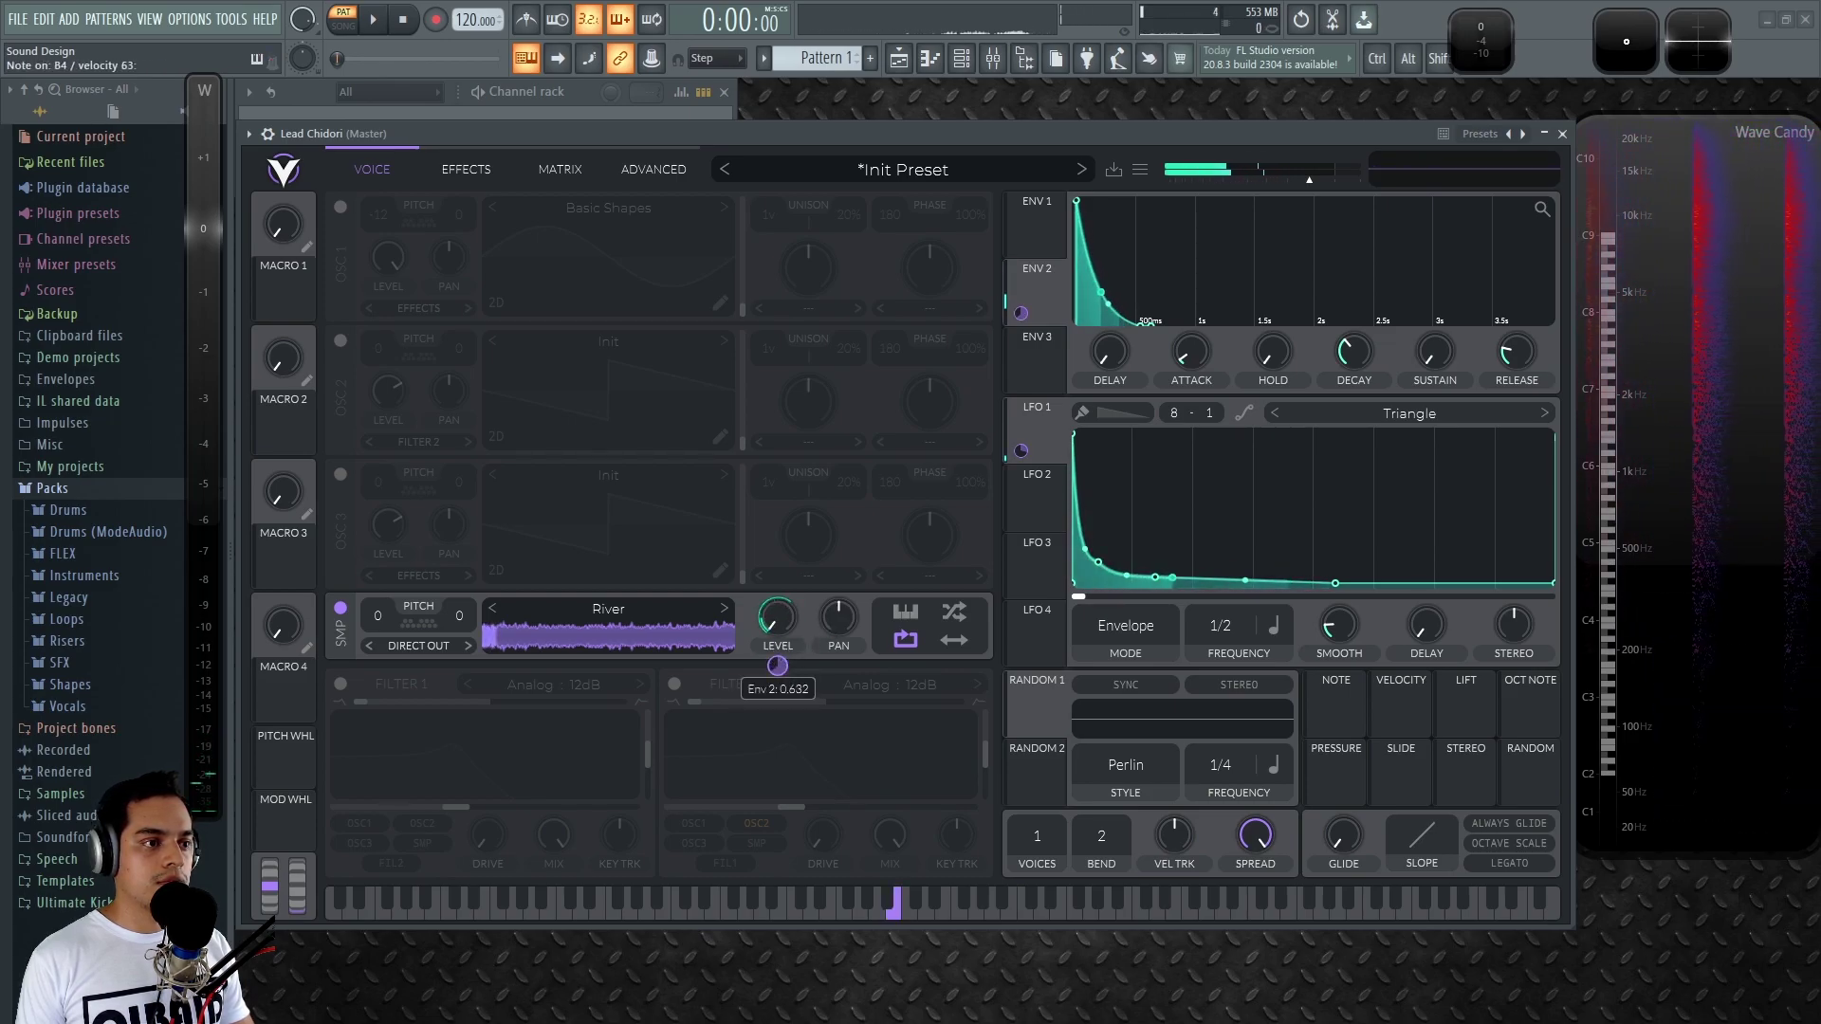
left_click(341, 208)
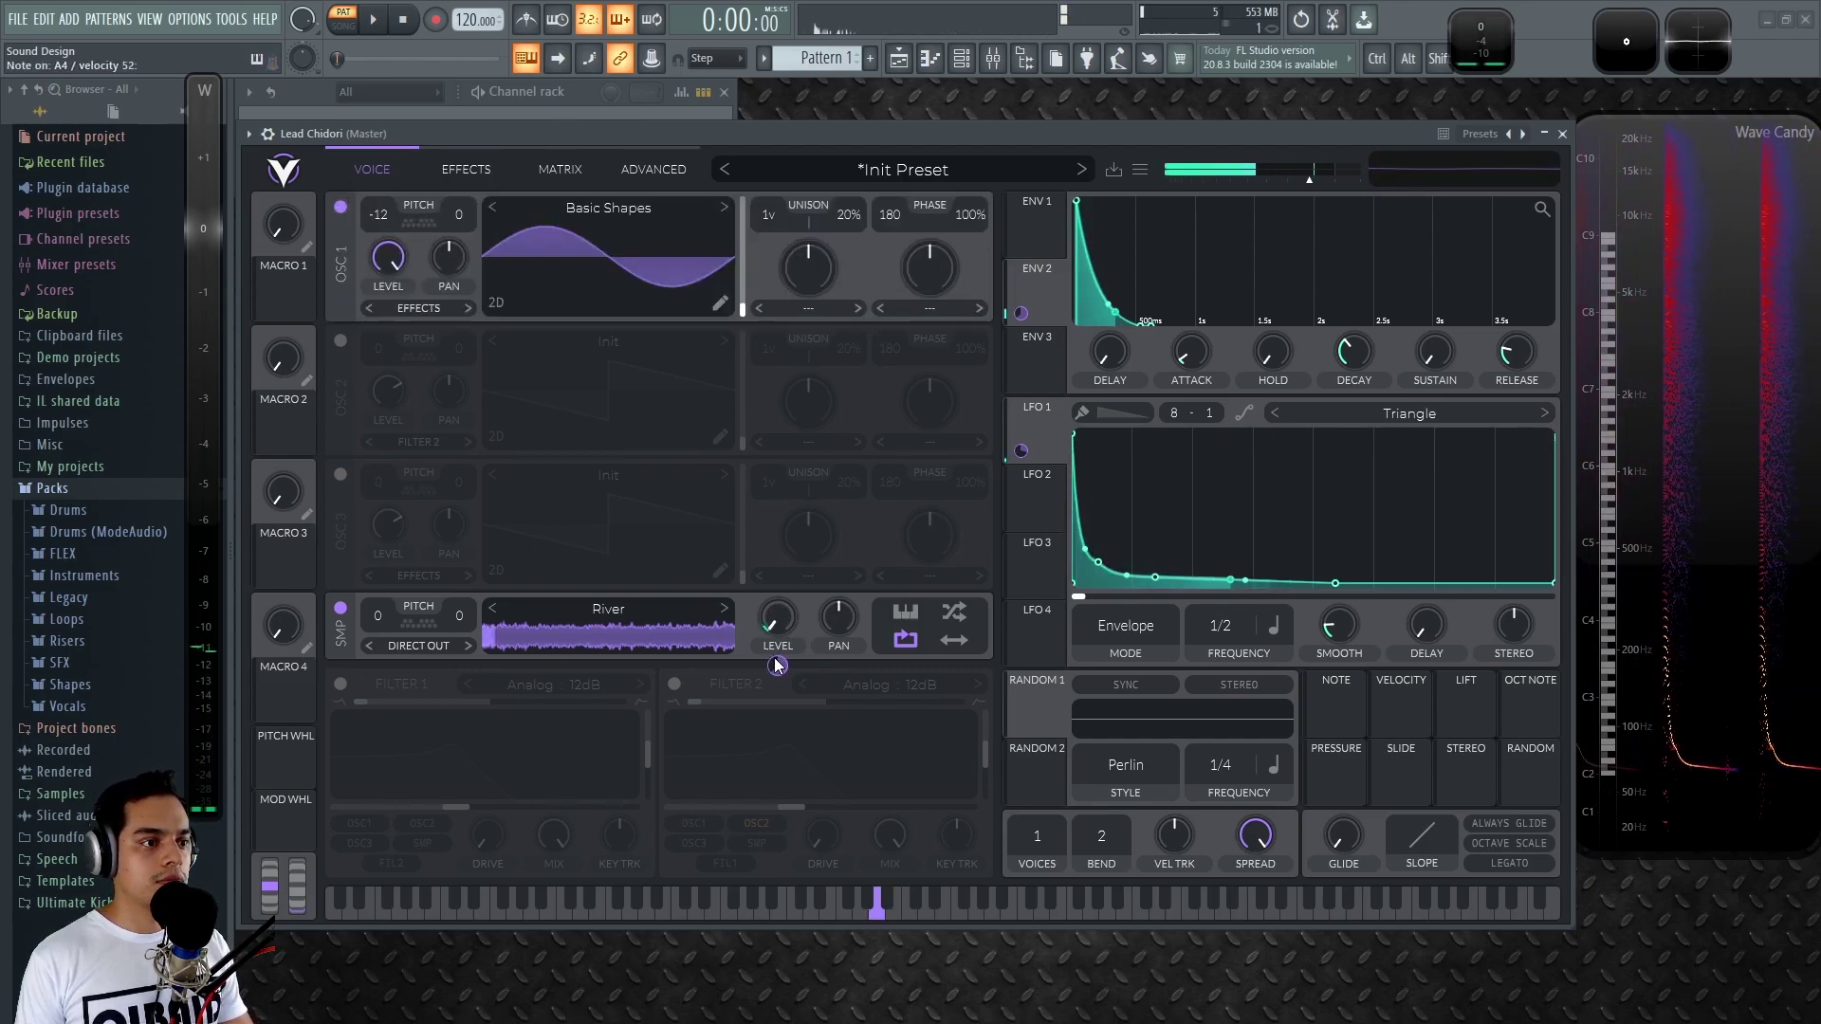
left_click_drag(777, 666, 776, 635)
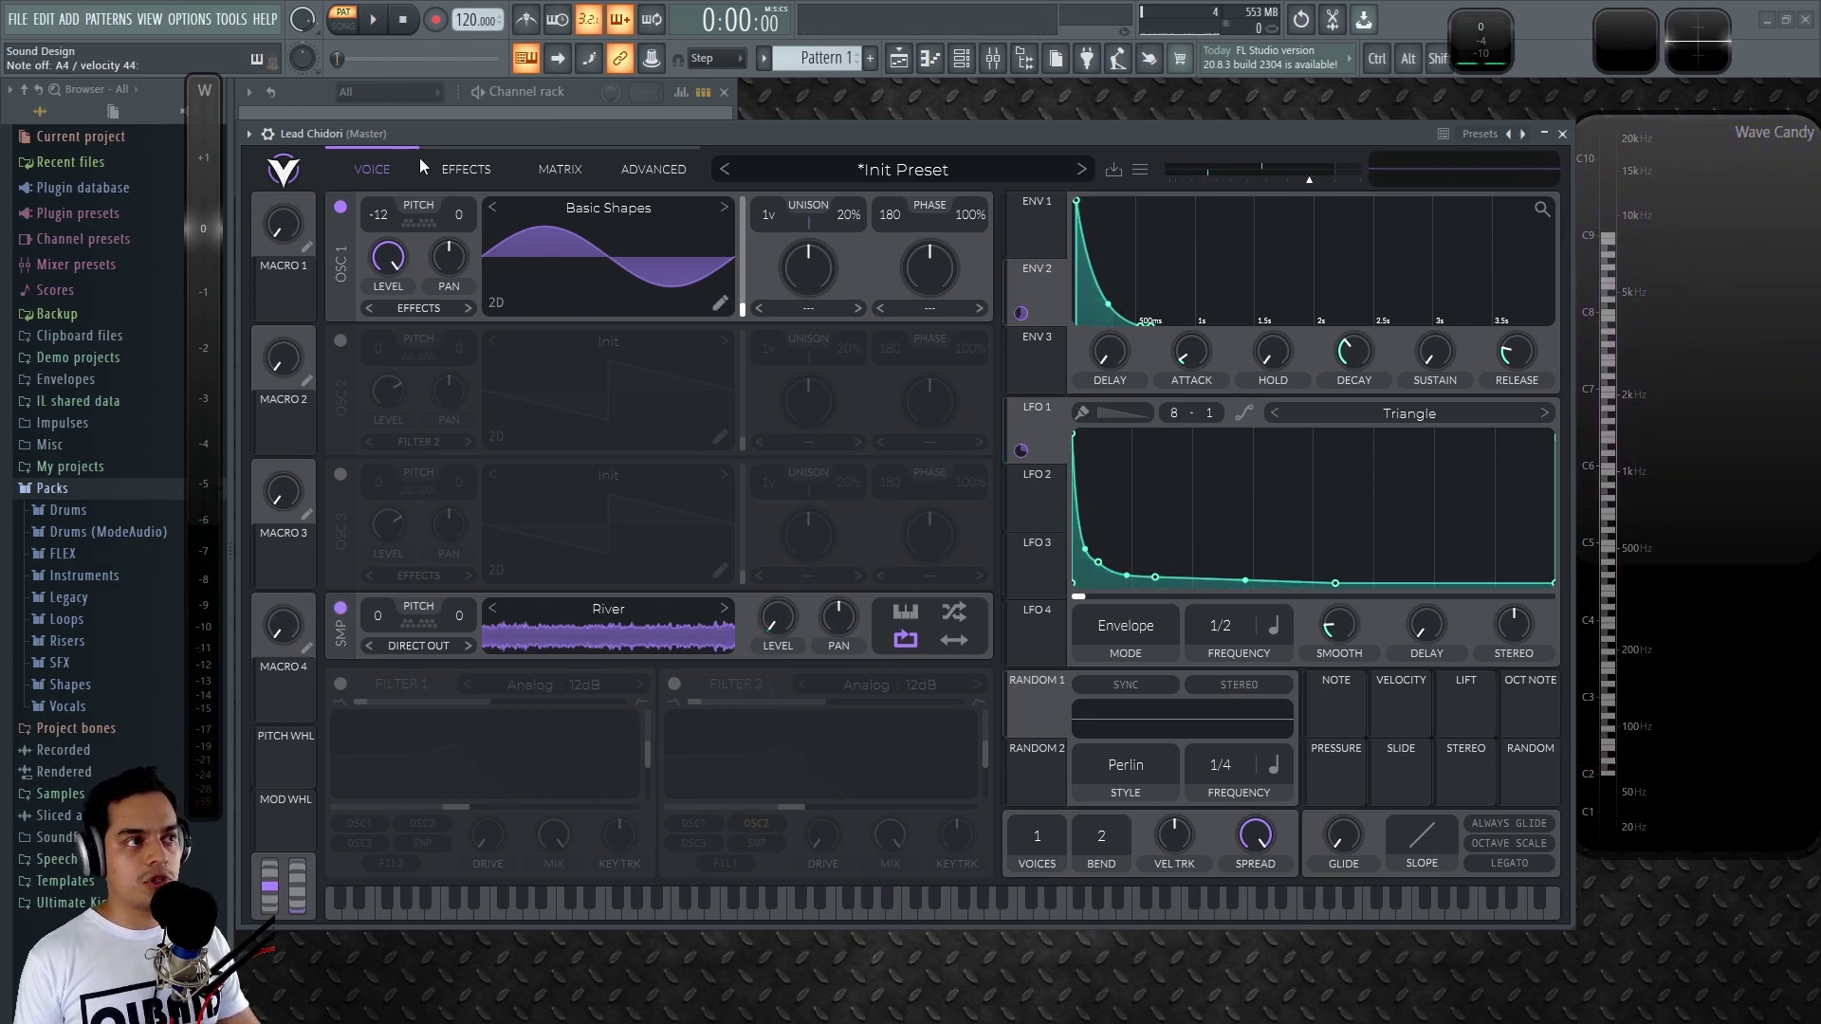
Enable the distortion effect, set its type to Hard Clip and its drive to 6 dB.
left_click(463, 157)
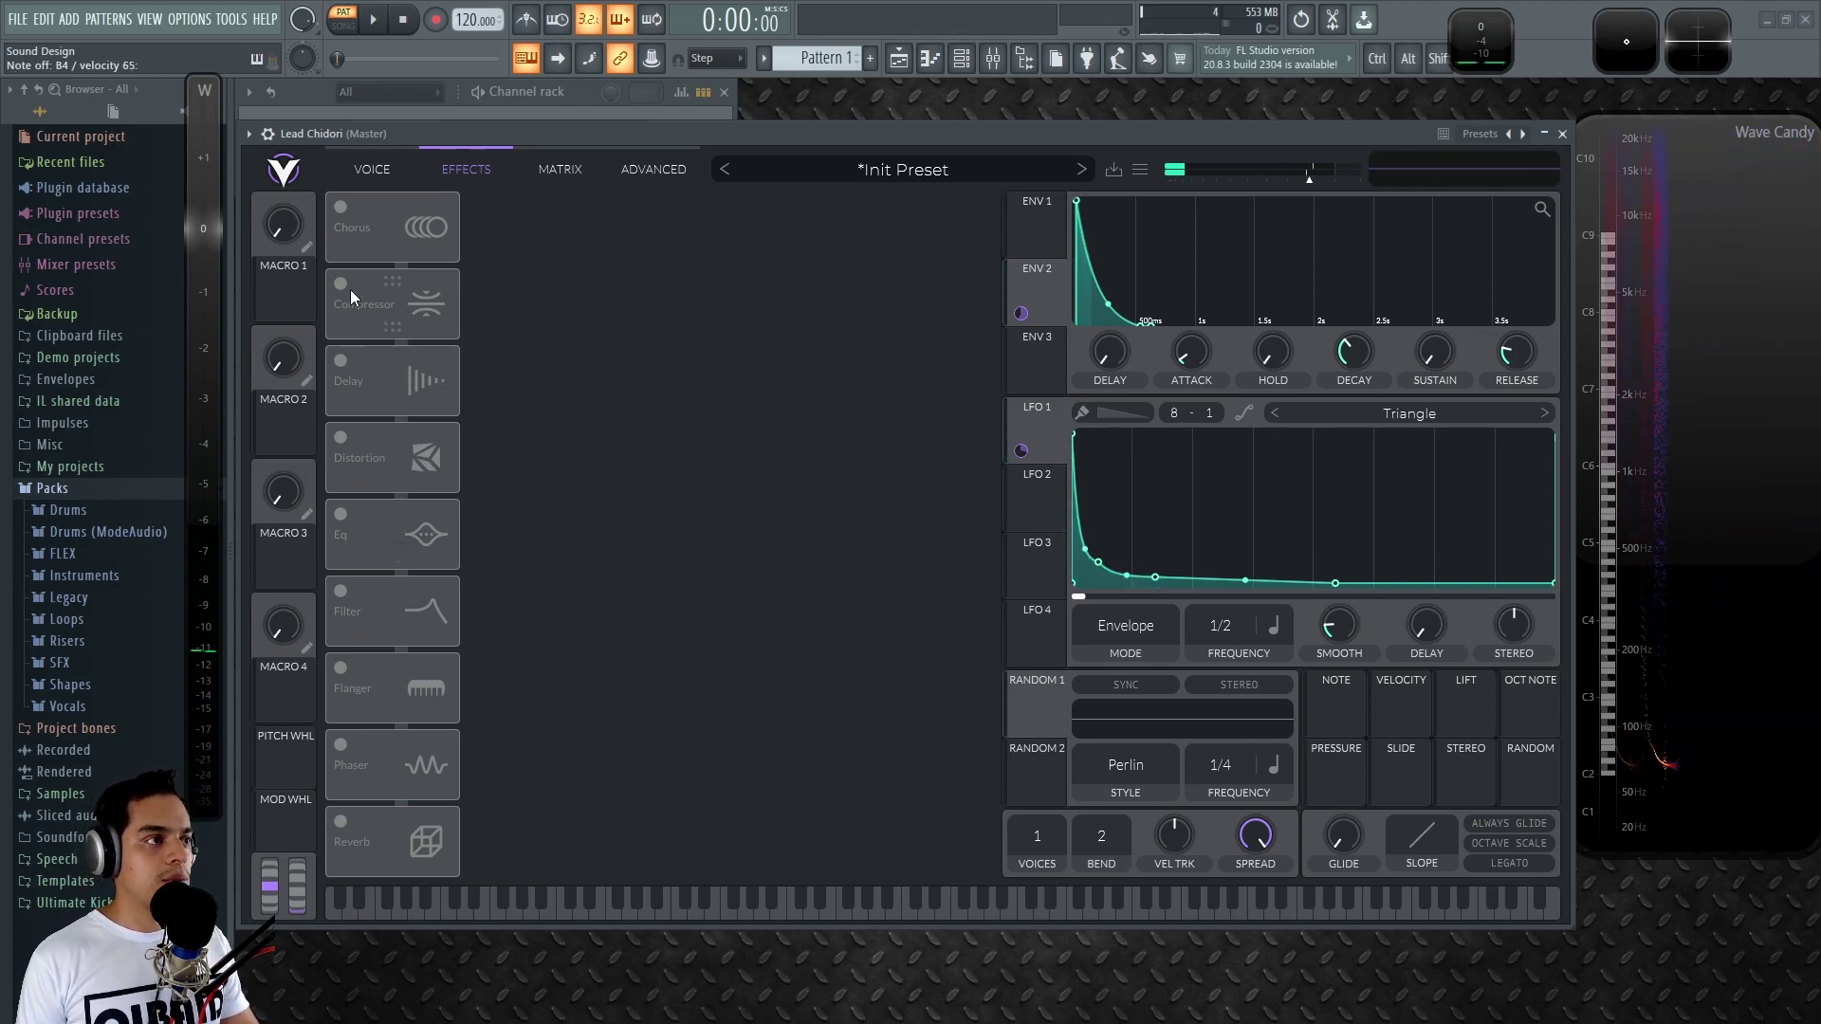
left_click(344, 439)
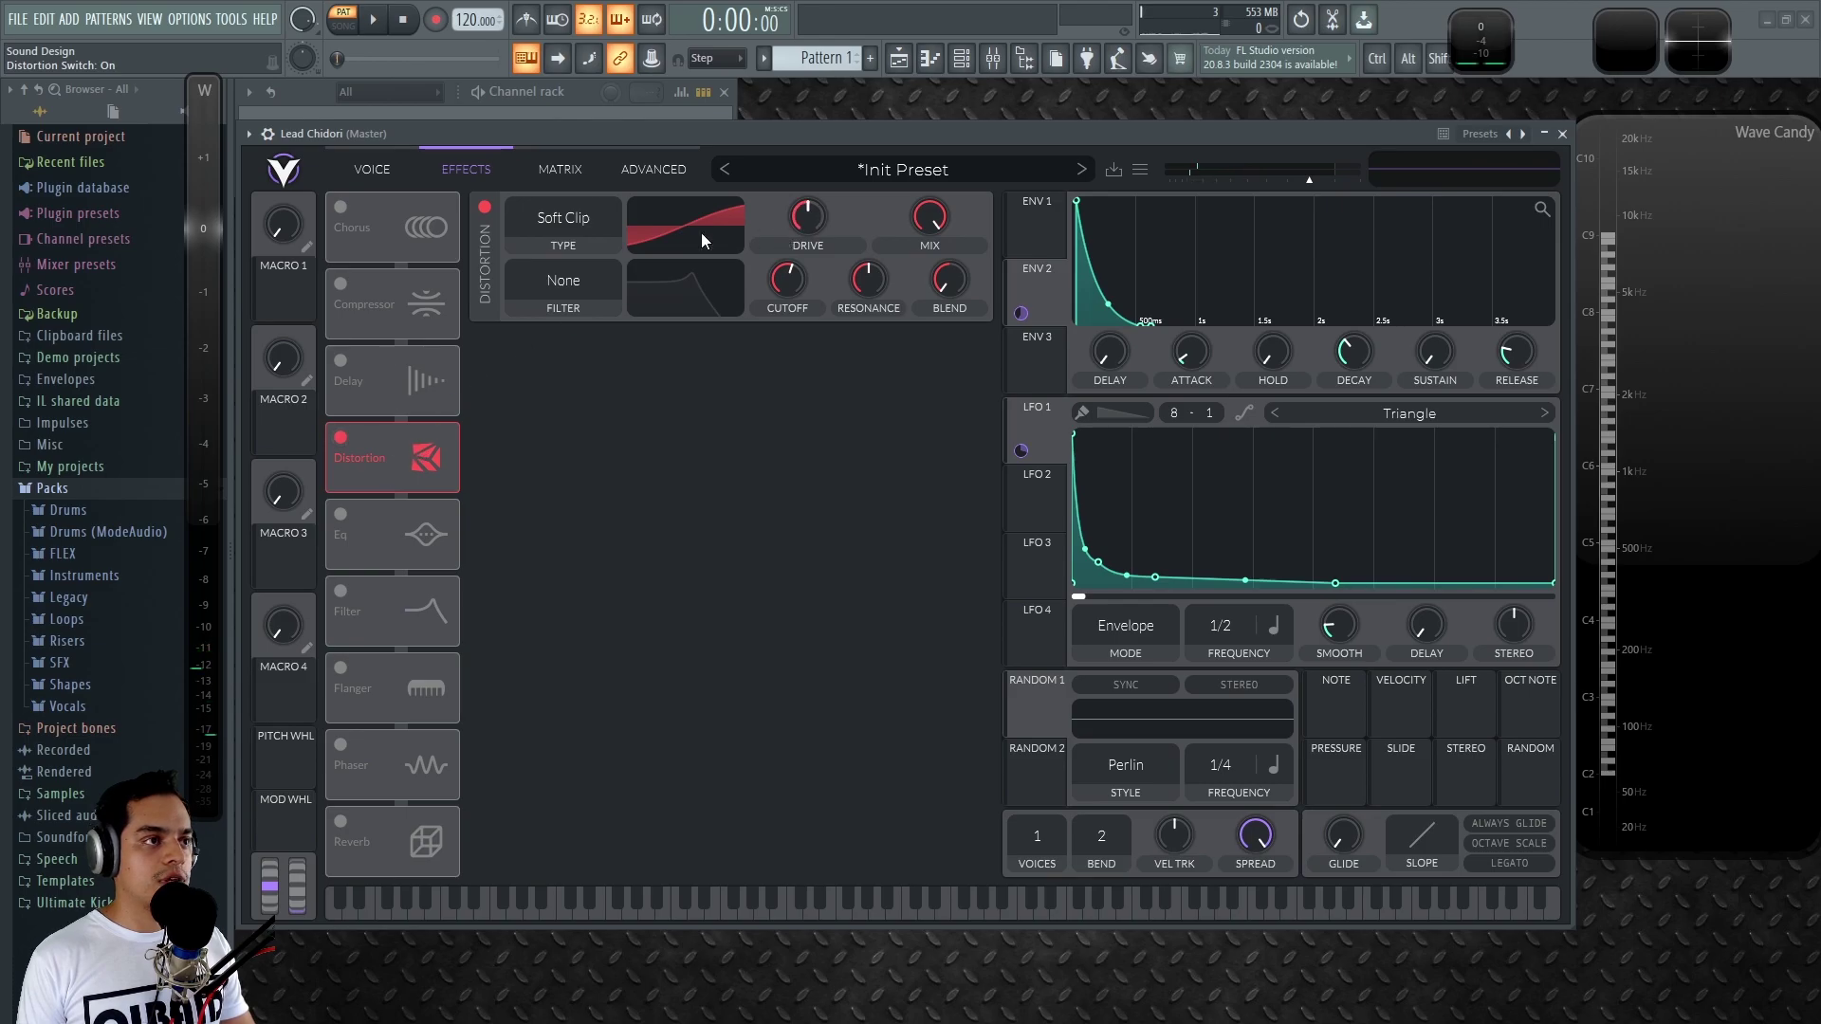
left_click(564, 217)
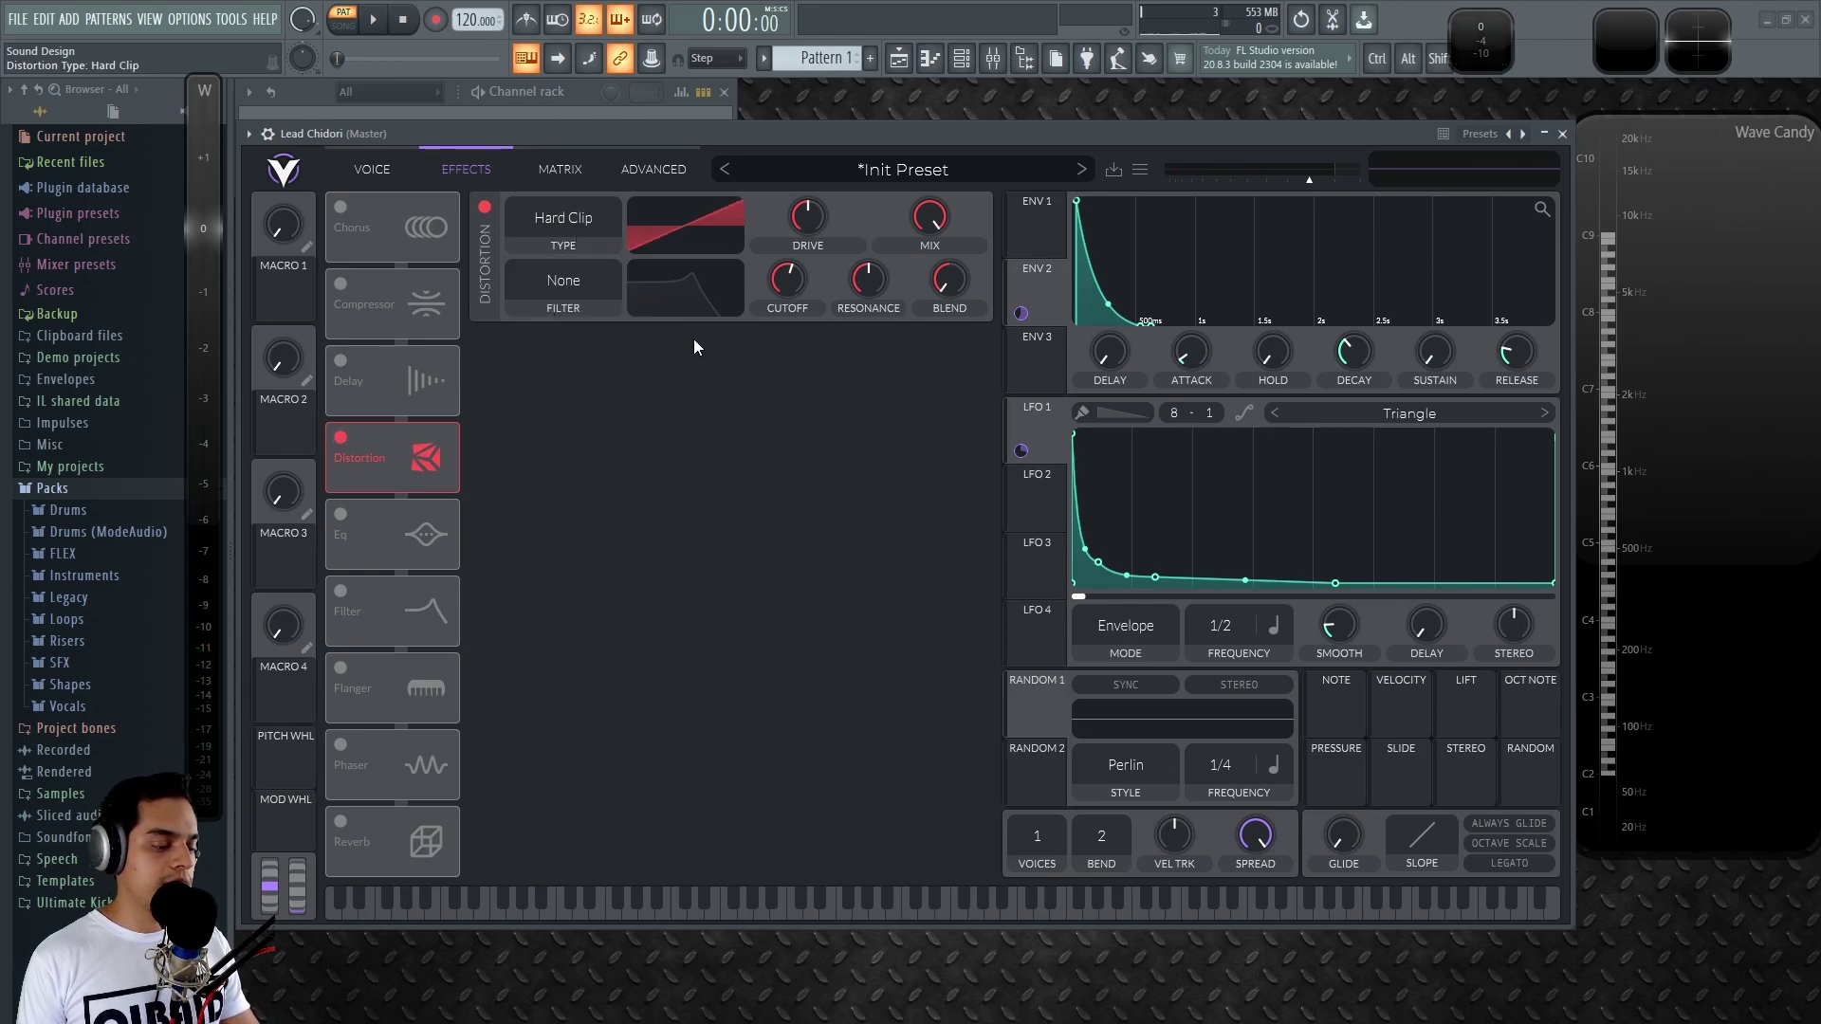
mouse_move(806, 223)
left_mouse_down()
mouse_move(832, 203)
mouse_move(817, 218)
left_mouse_up()
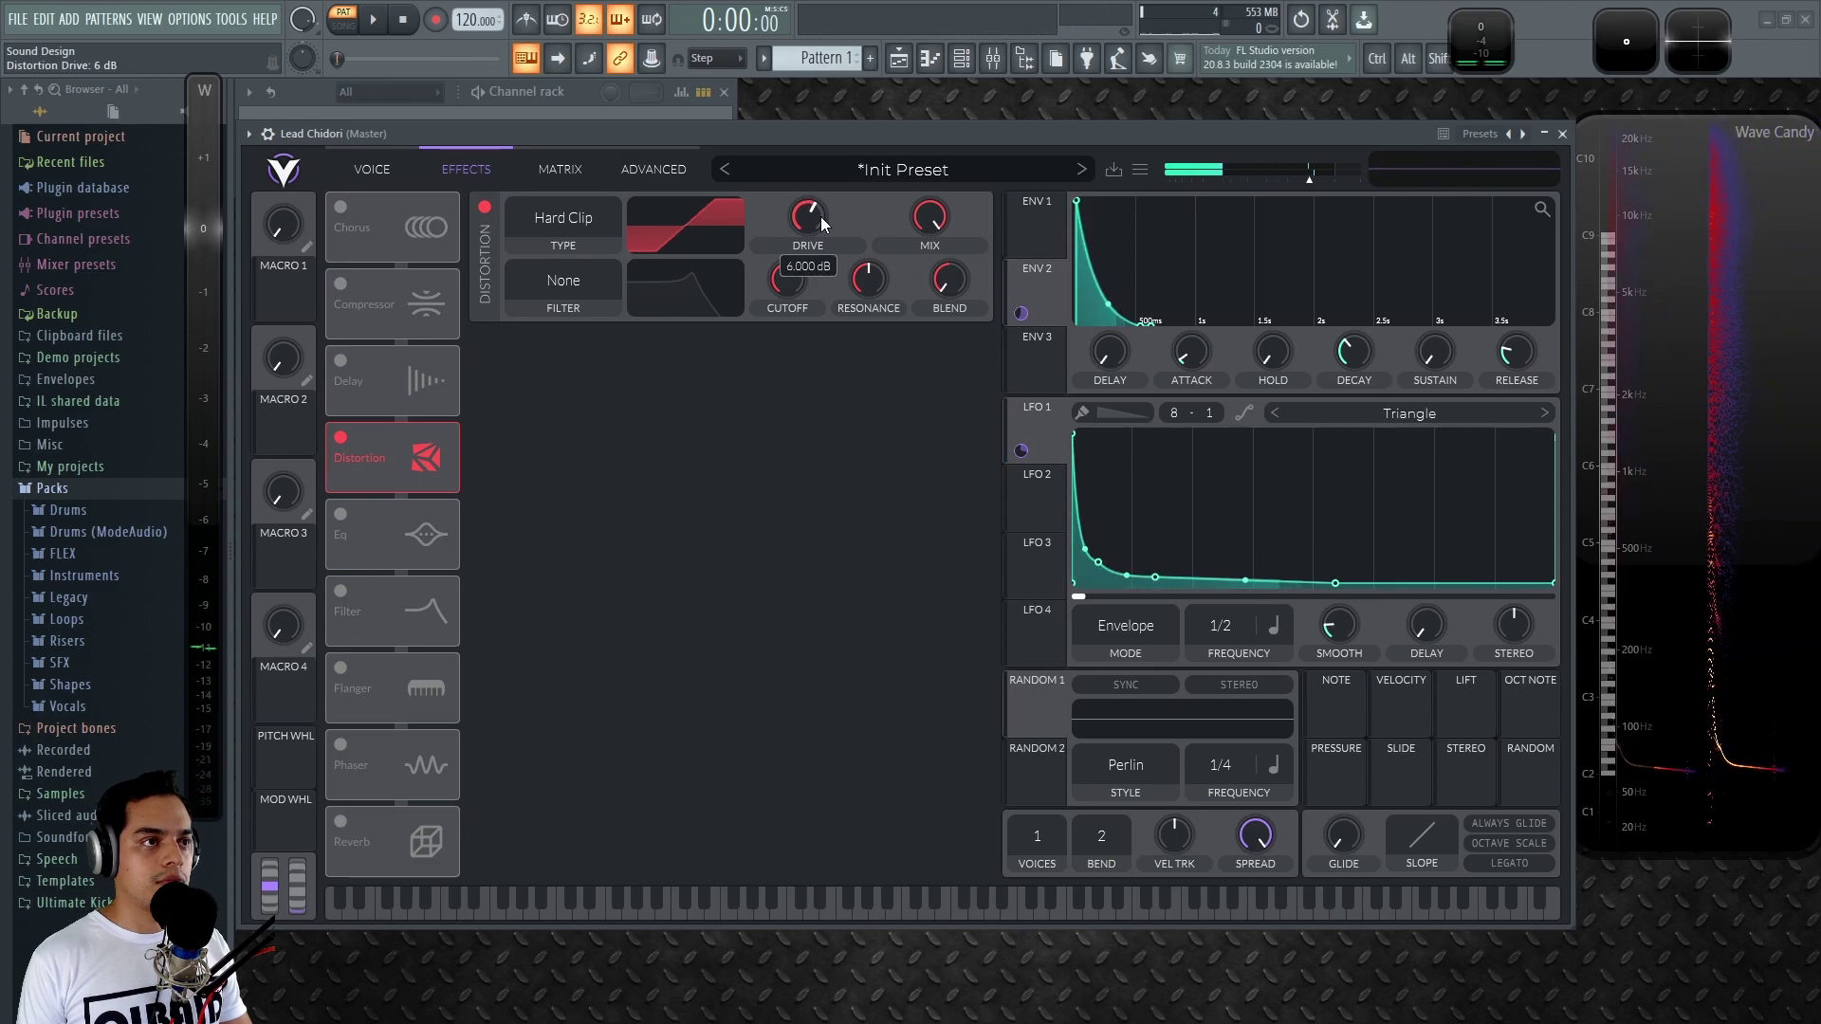
left_click_drag(817, 219, 822, 217)
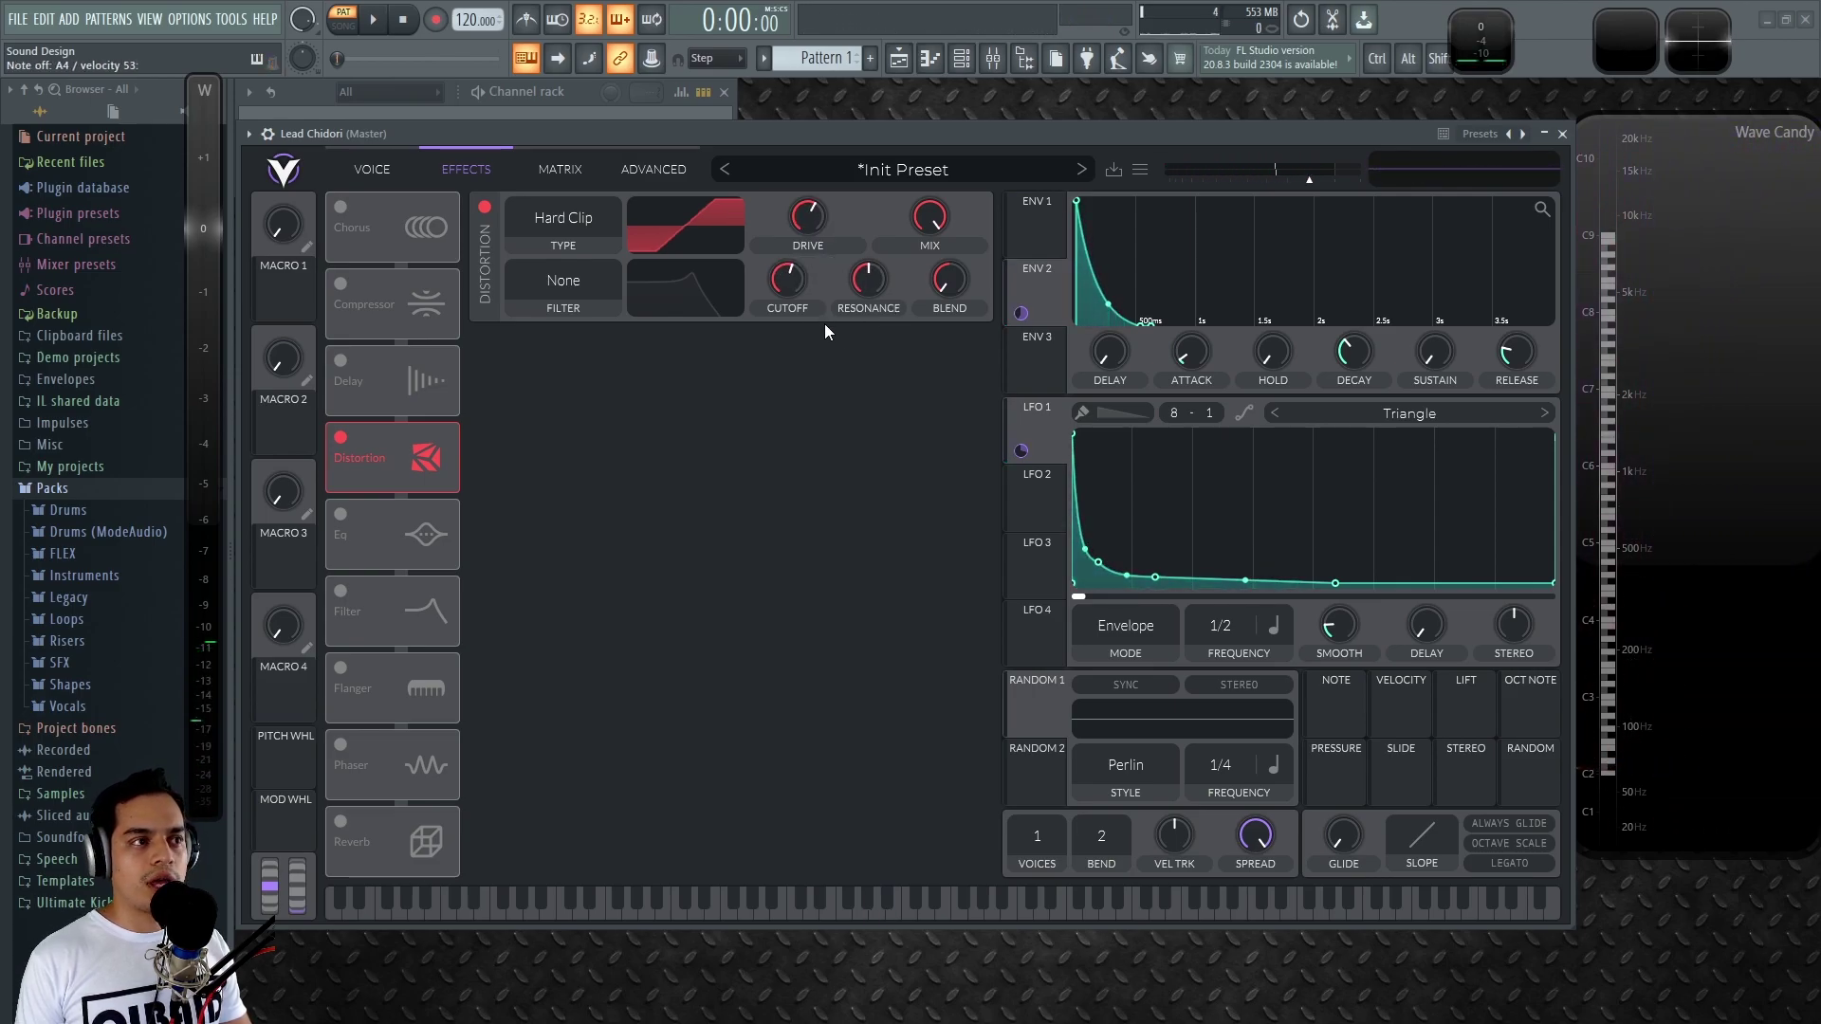
Set the distortion's filter to Post and raise its cutoff to about 92 semitones, with more resonance.
left_click(578, 285)
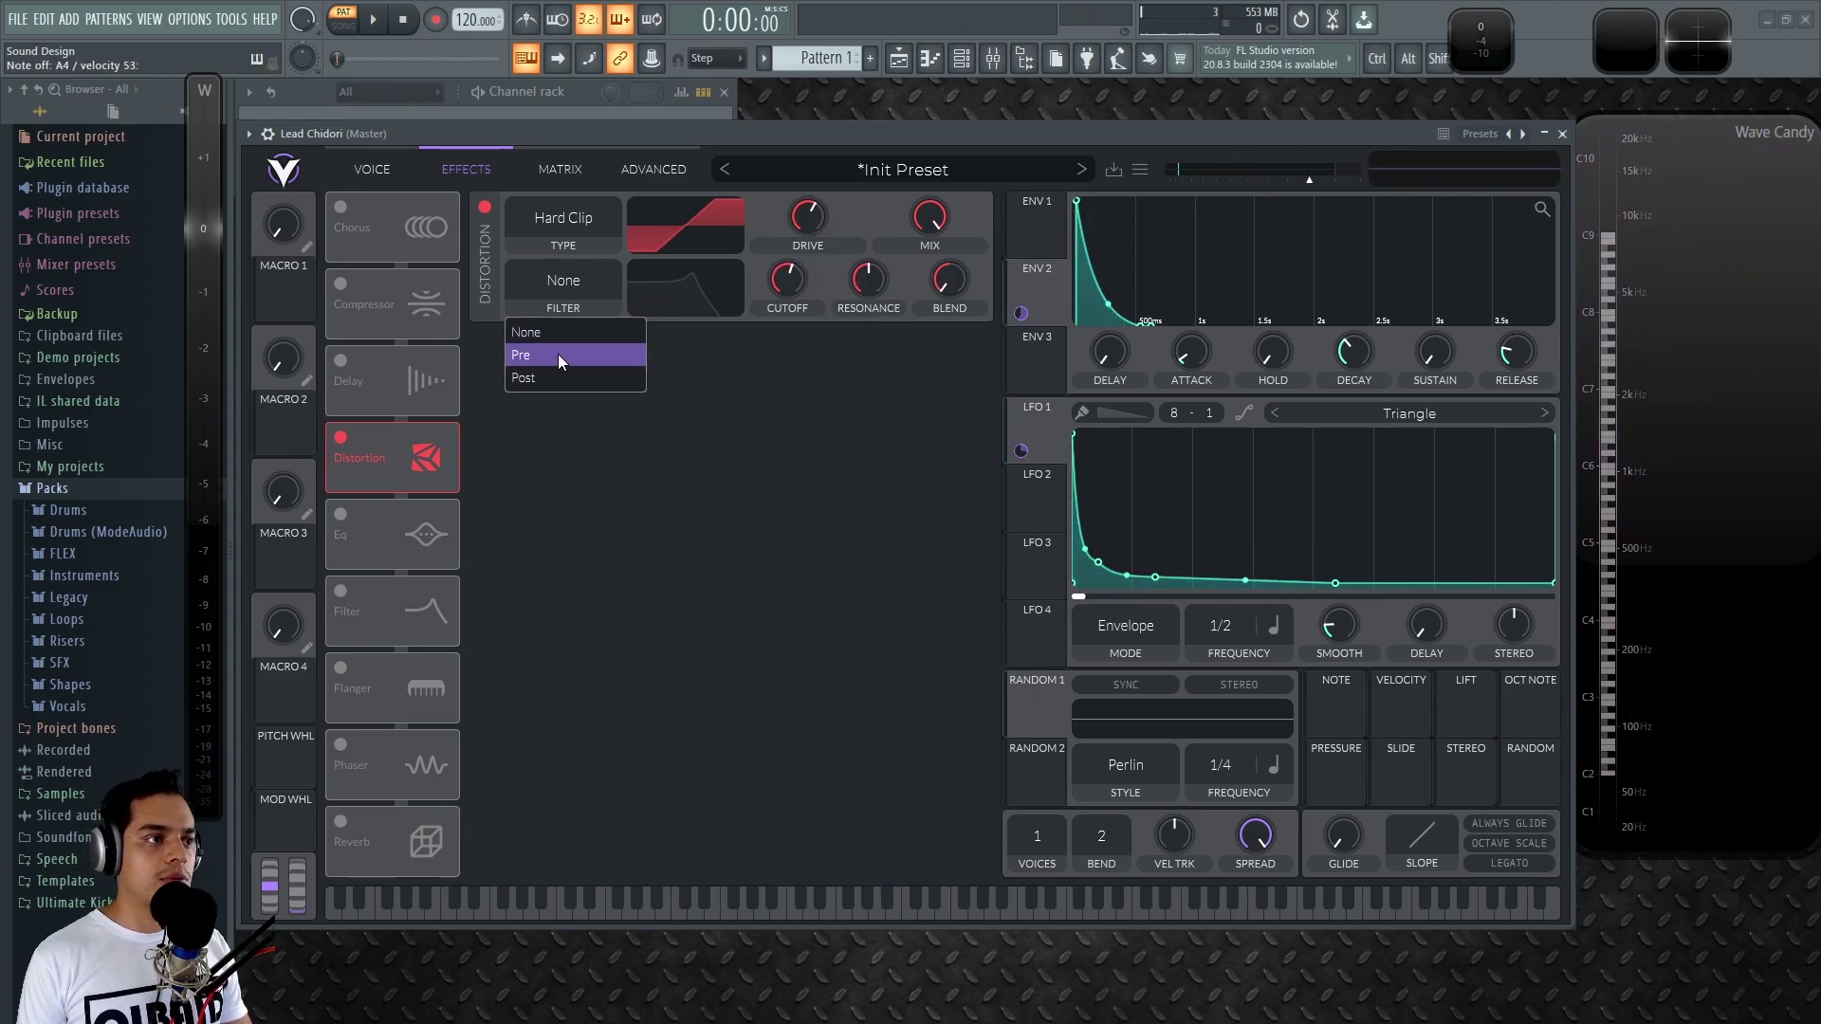
left_click(567, 380)
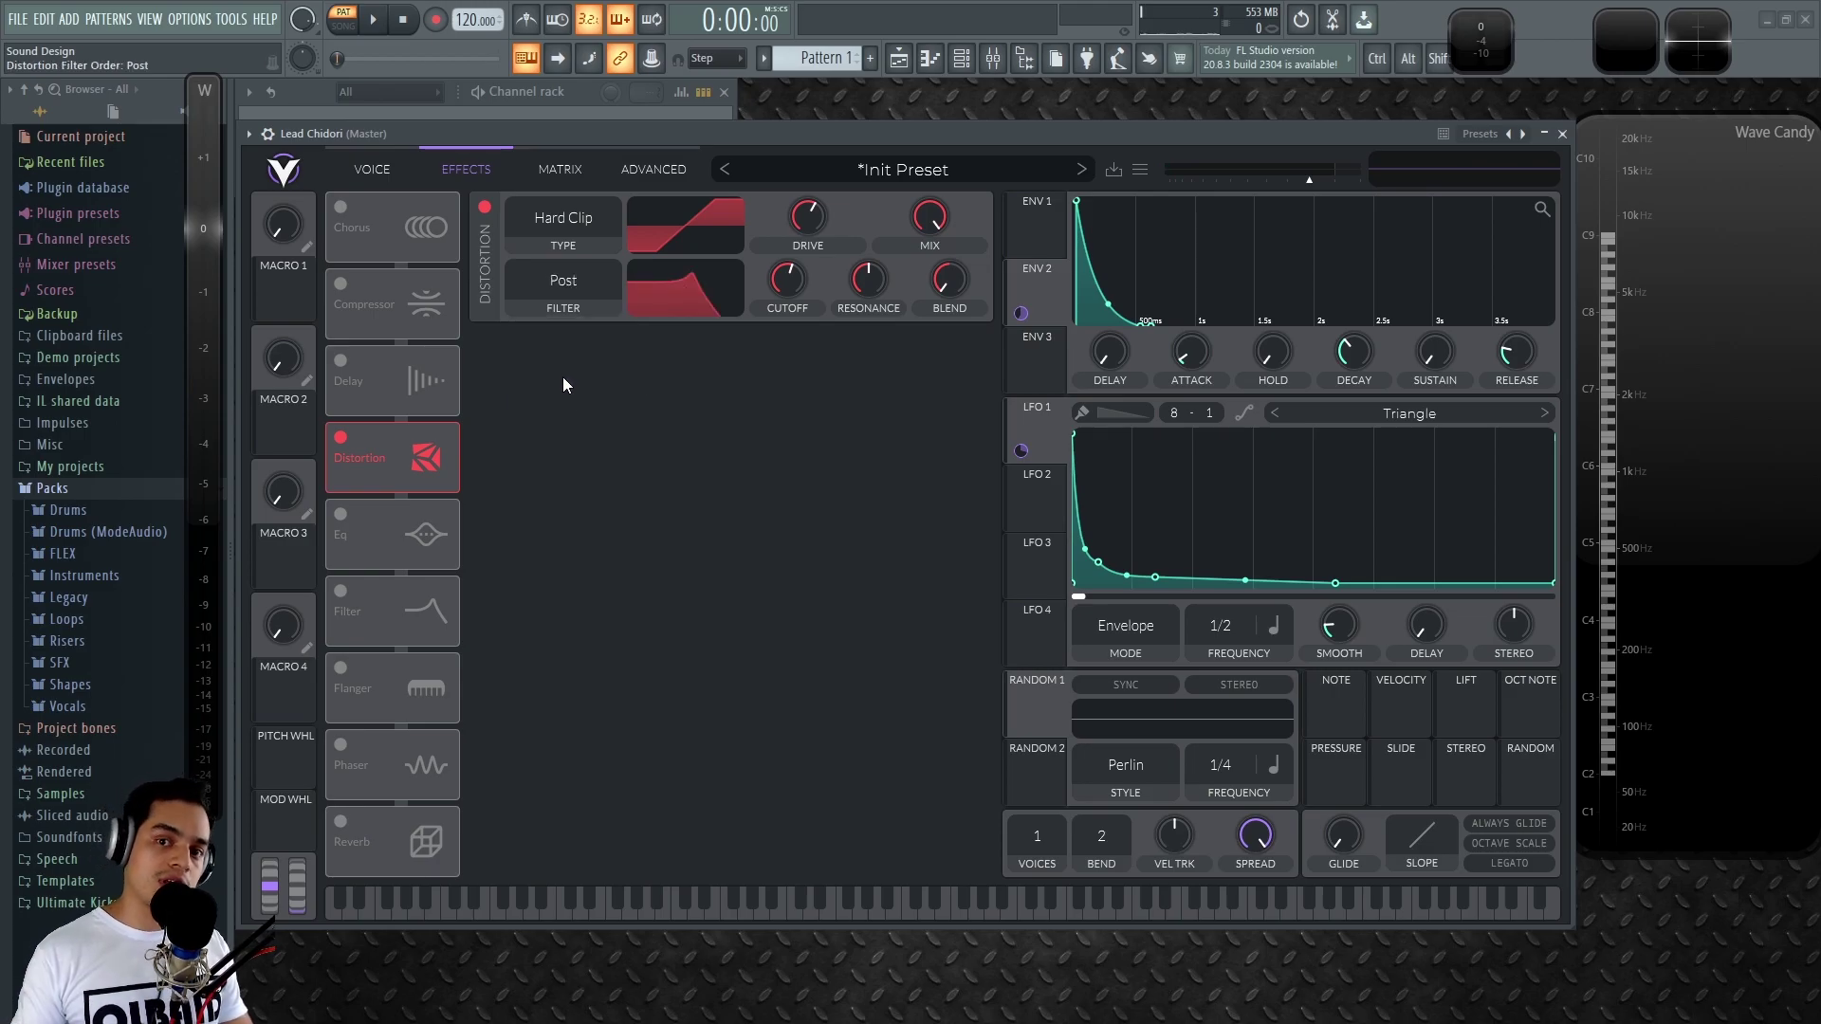
left_click_drag(790, 297, 755, 207)
left_click_drag(875, 277, 771, 279)
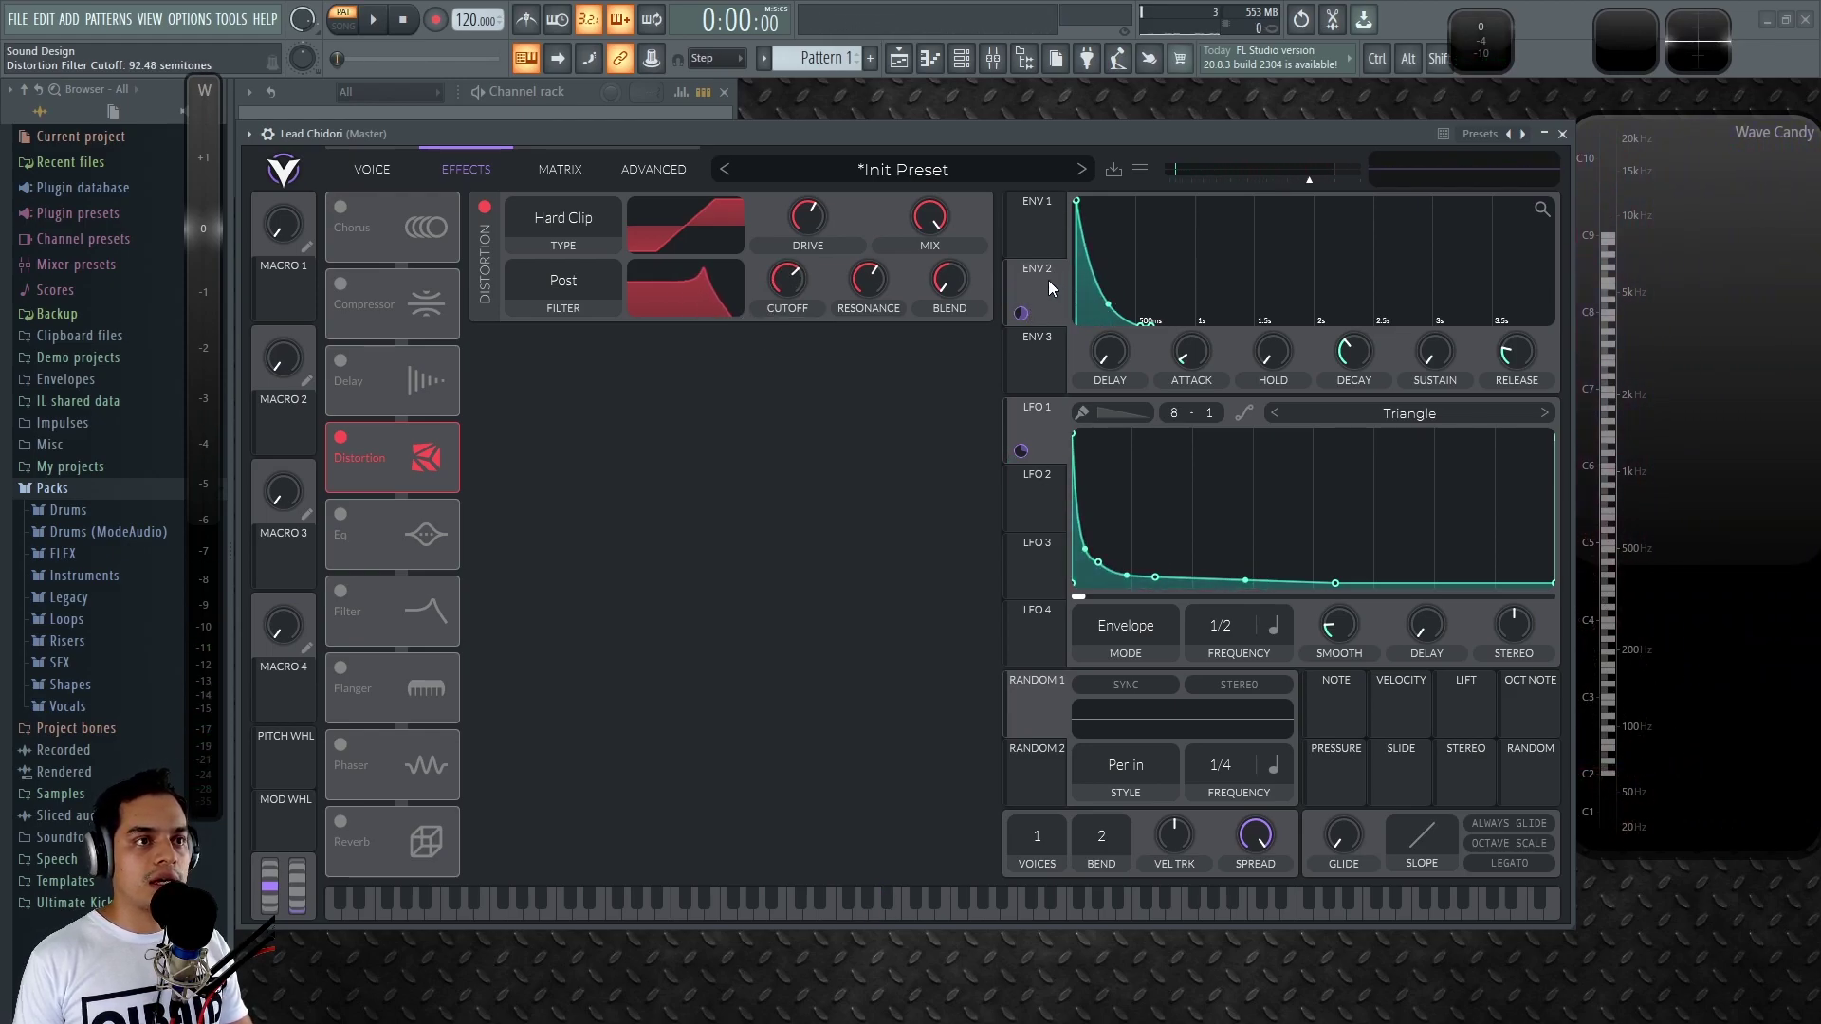
Assign envelope 2 to the distortion filter's cutoff and lower the base cutoff.
left_click_drag(1051, 275, 878, 334)
left_click_drag(790, 275, 799, 282)
Compare the sound with the distortion bypassed and set the distortion drive to about 3.9 dB.
left_click(485, 208)
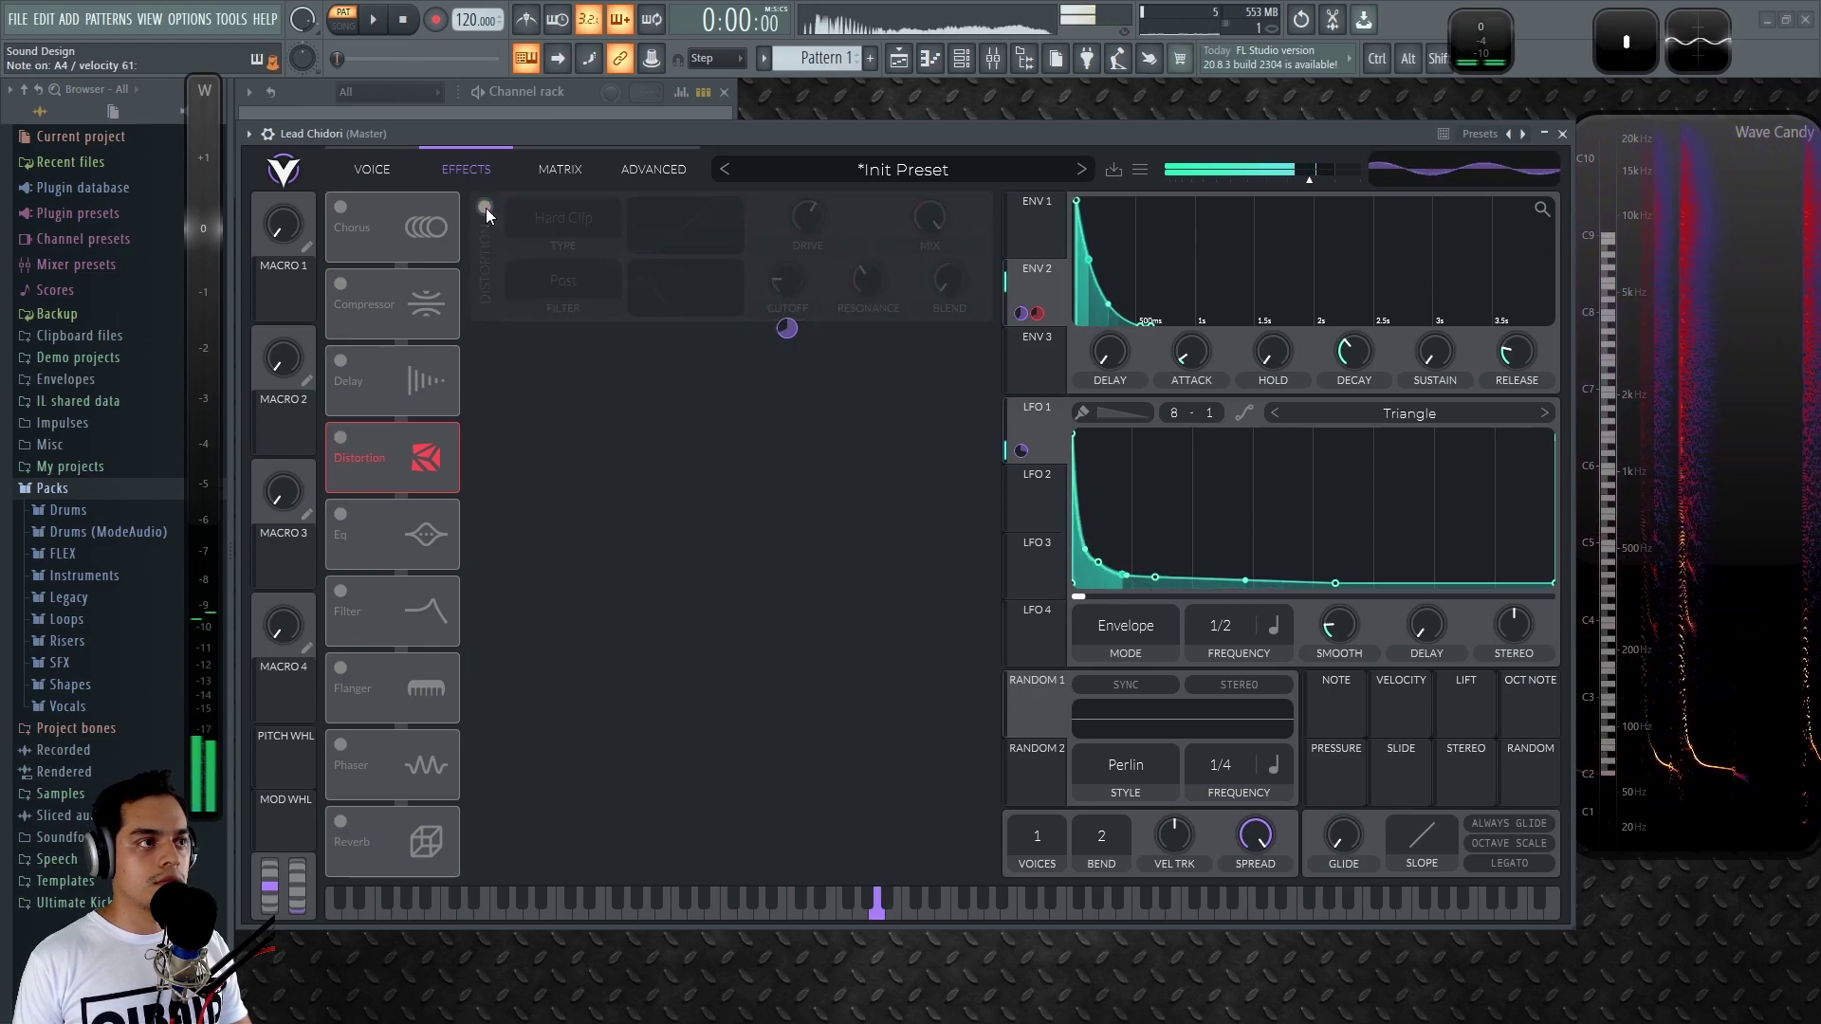
left_click(485, 208)
left_click_drag(805, 220, 823, 222)
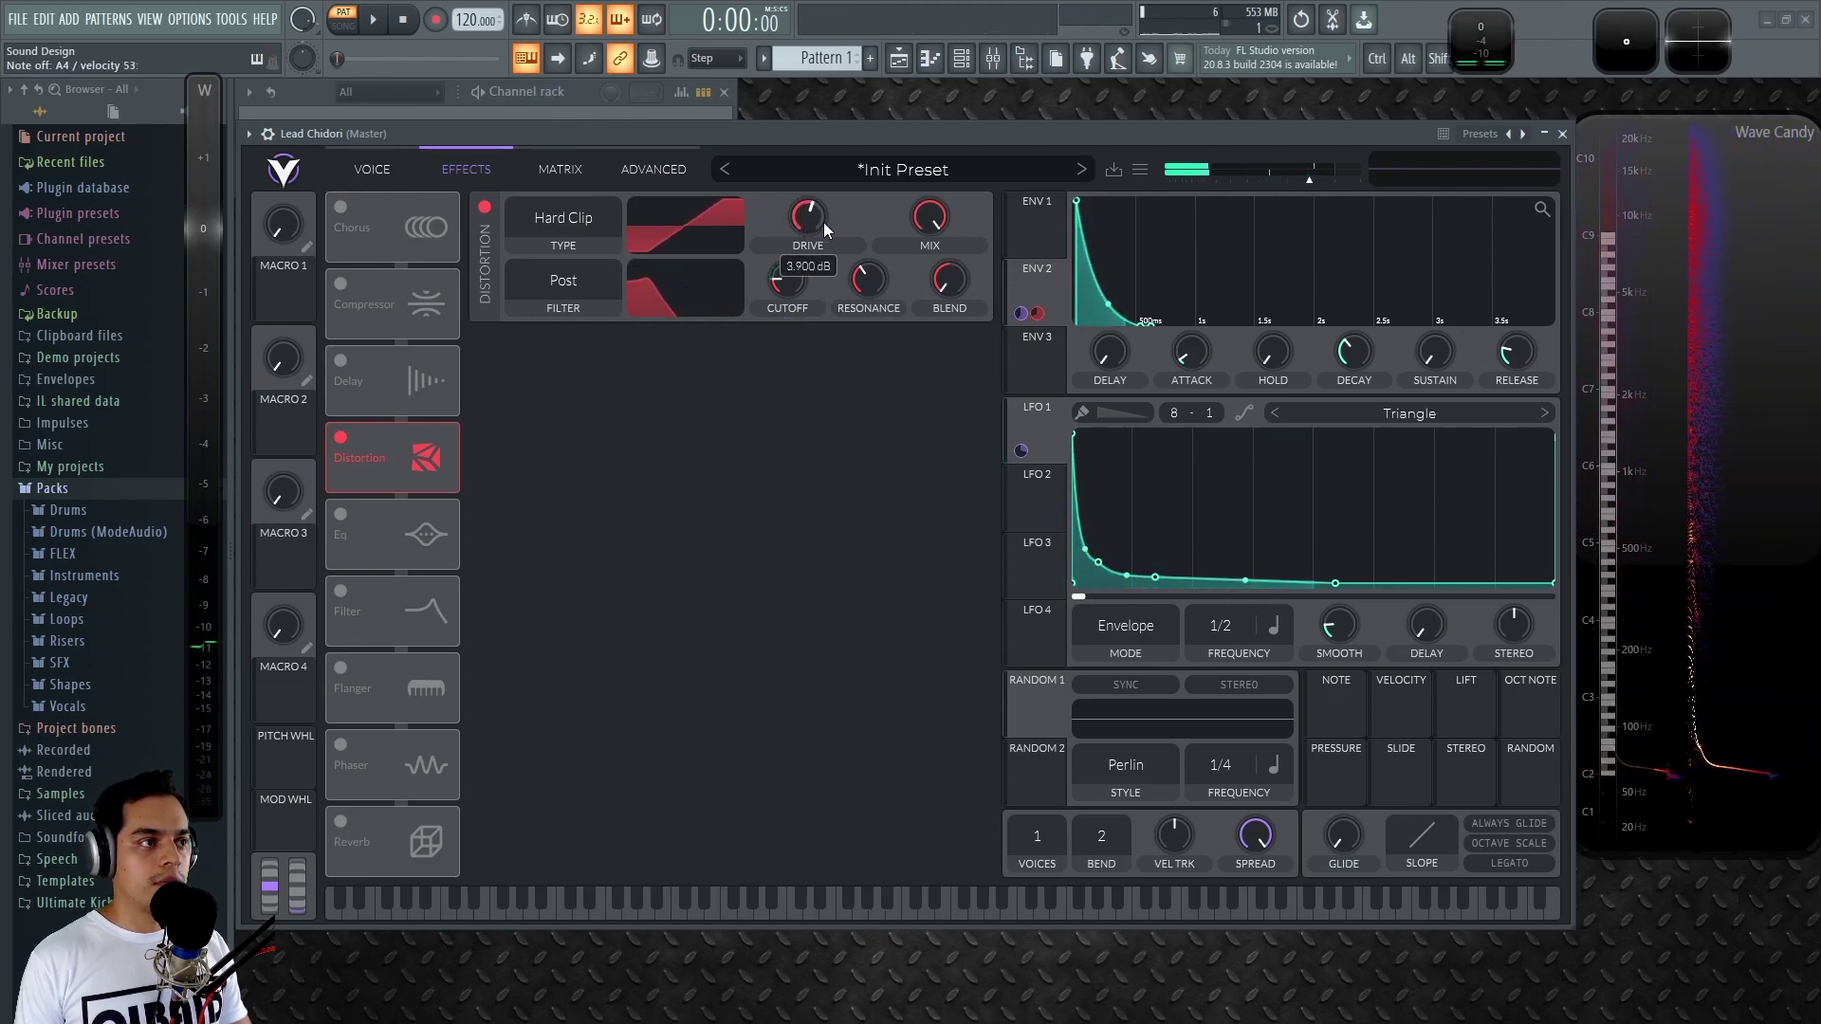
Enable the EQ ahead of the distortion and set its low band to High Pass with about 30% resonance.
left_click(344, 516)
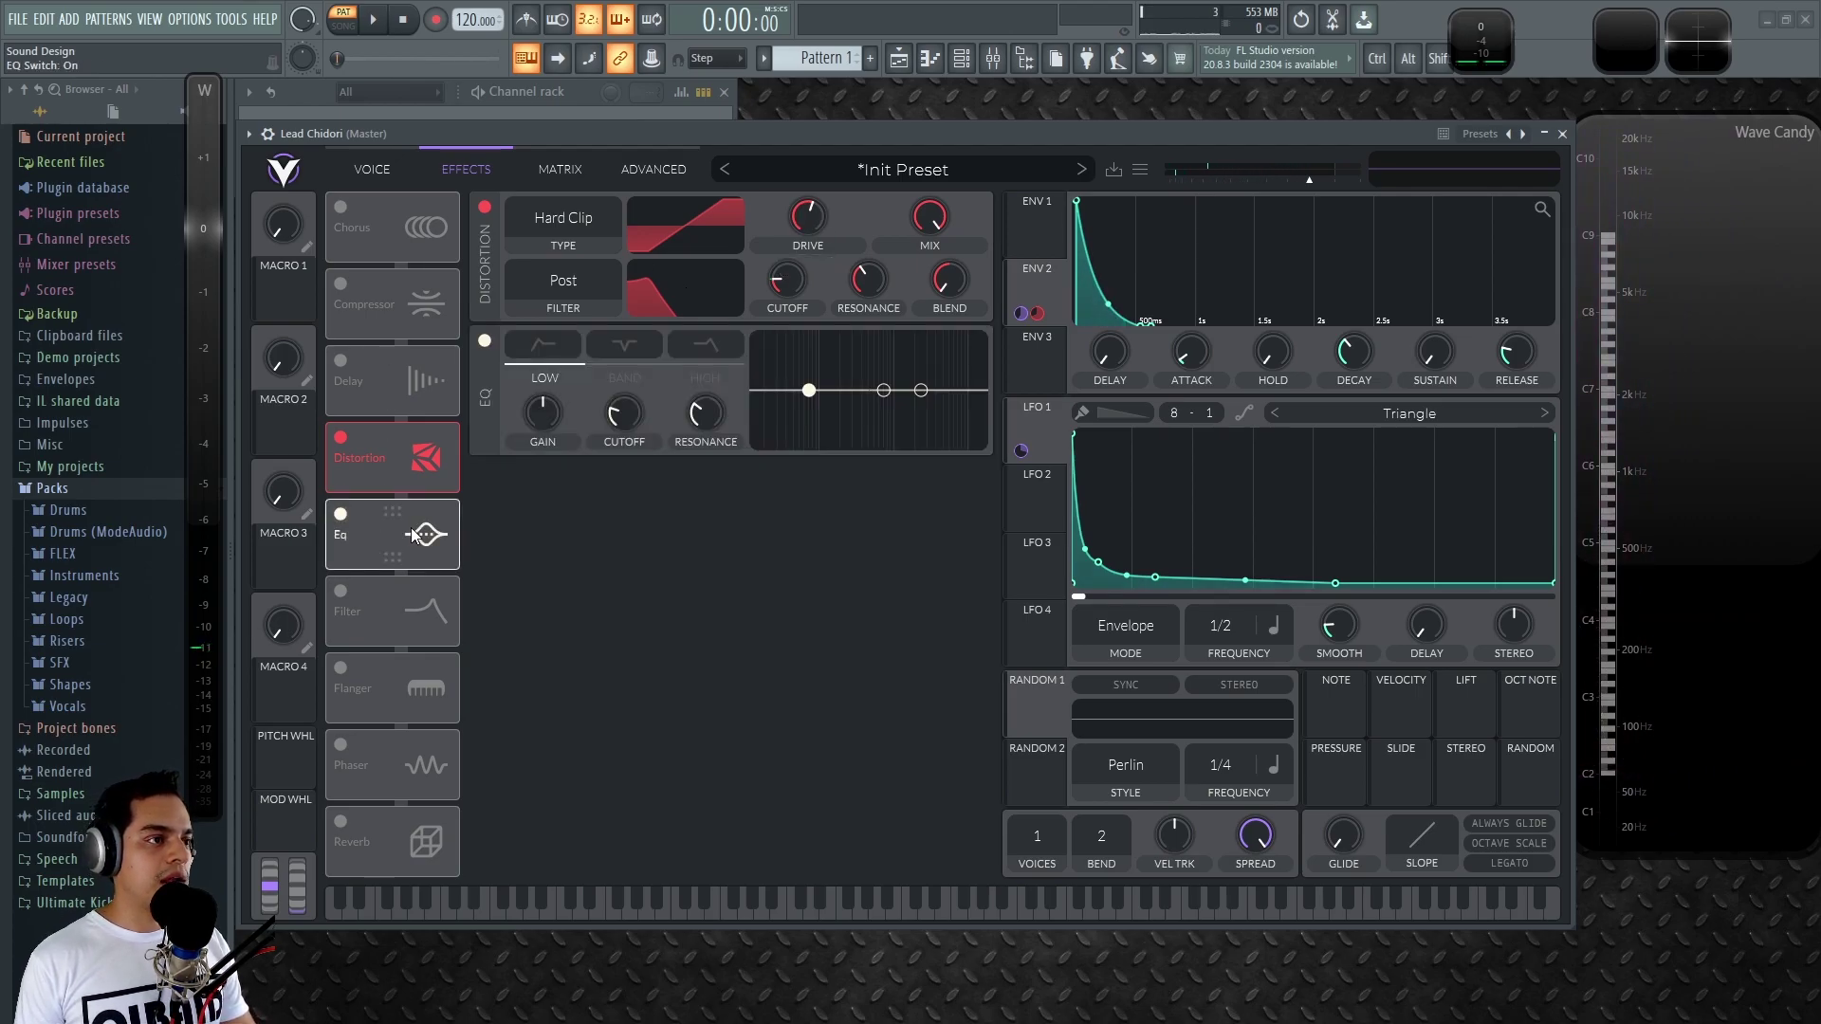
left_click_drag(418, 540, 418, 449)
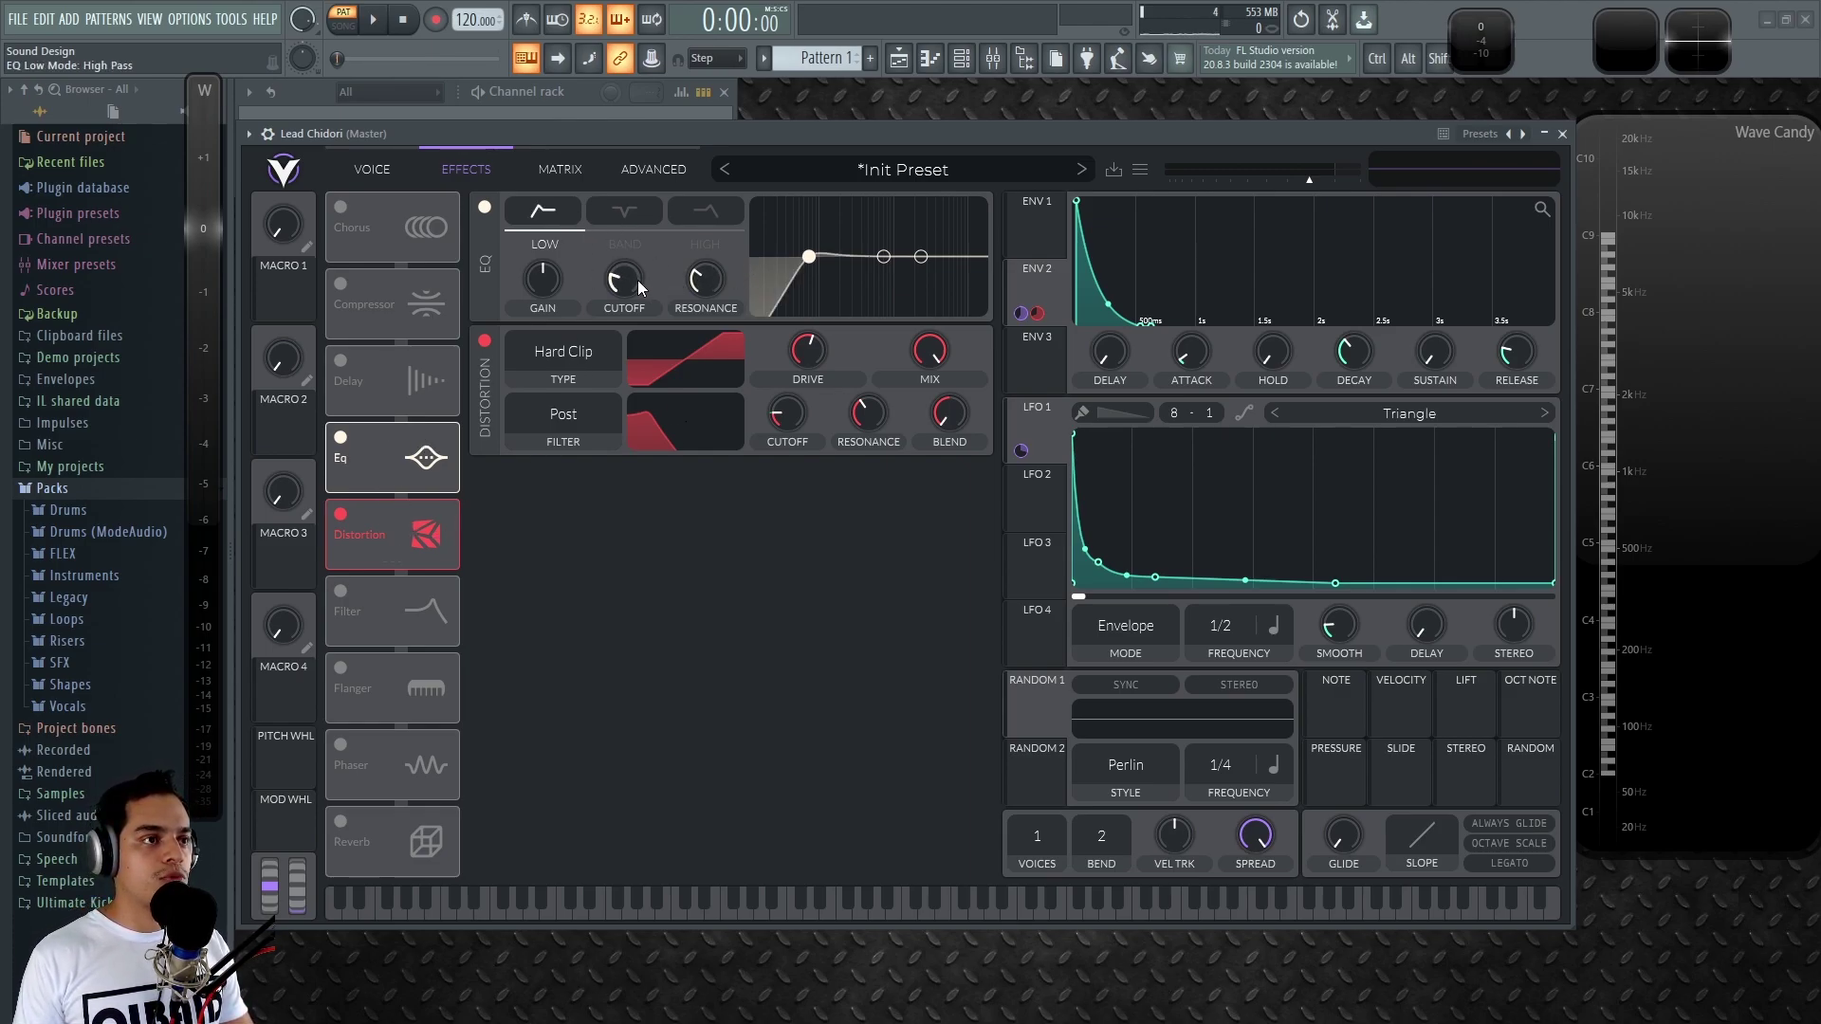
left_click_drag(721, 242, 668, 287)
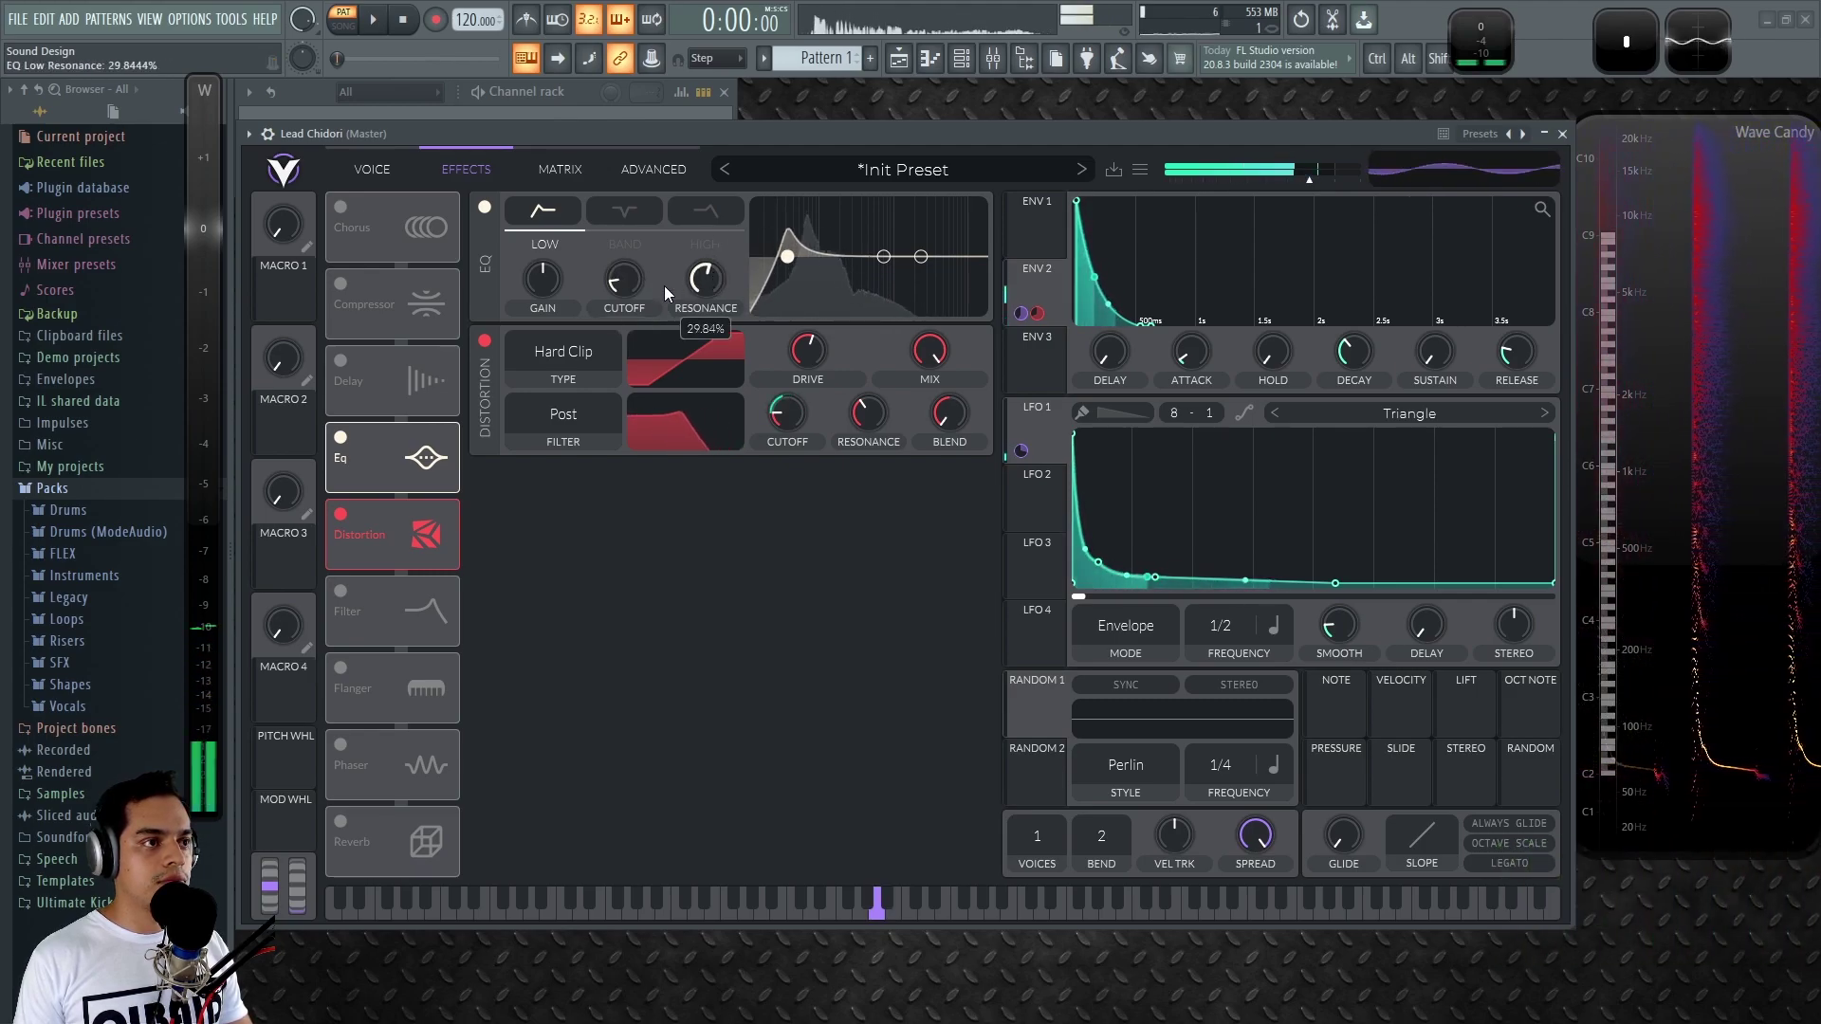
Boost the EQ's mid and high bands while fine-tuning the low band's position.
left_click_drag(883, 256, 934, 240)
scroll(840, 293, "down", 3)
left_click_drag(787, 414, 785, 434)
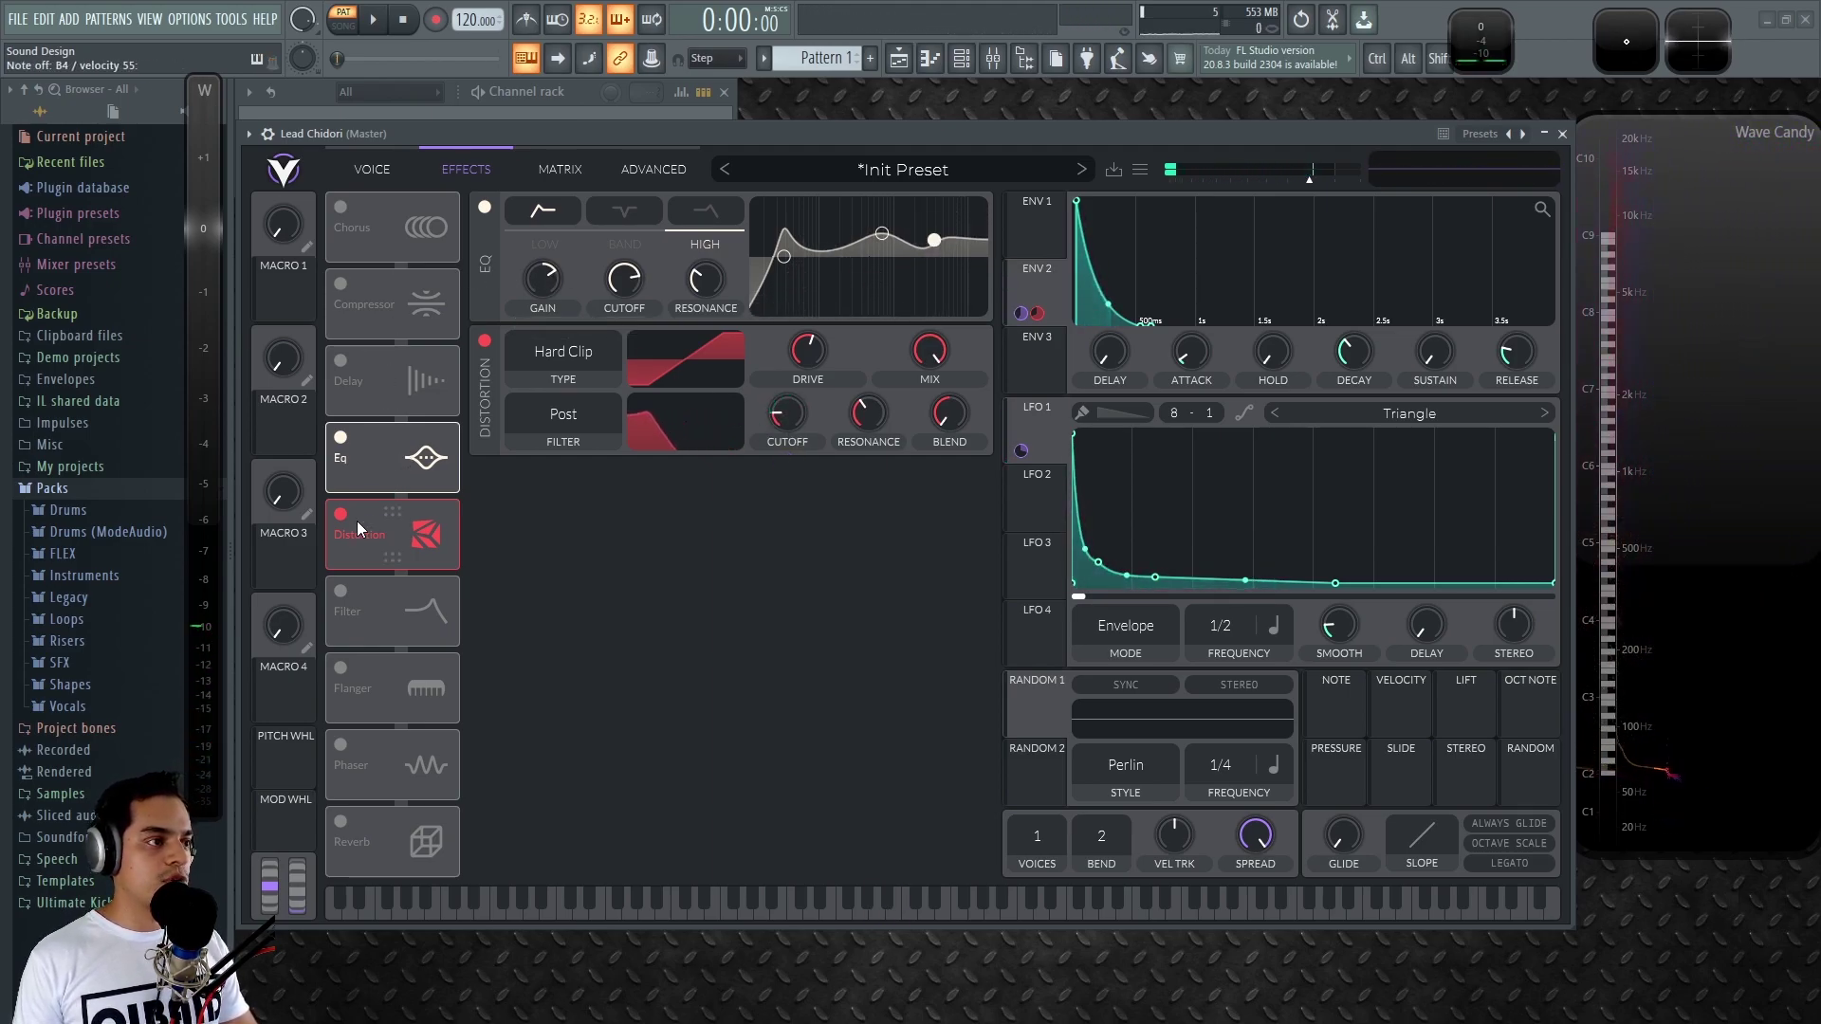
Order the effects chain as filter, distortion, EQ, with the filter enabled and the EQ switched off.
left_click_drag(383, 437, 406, 519)
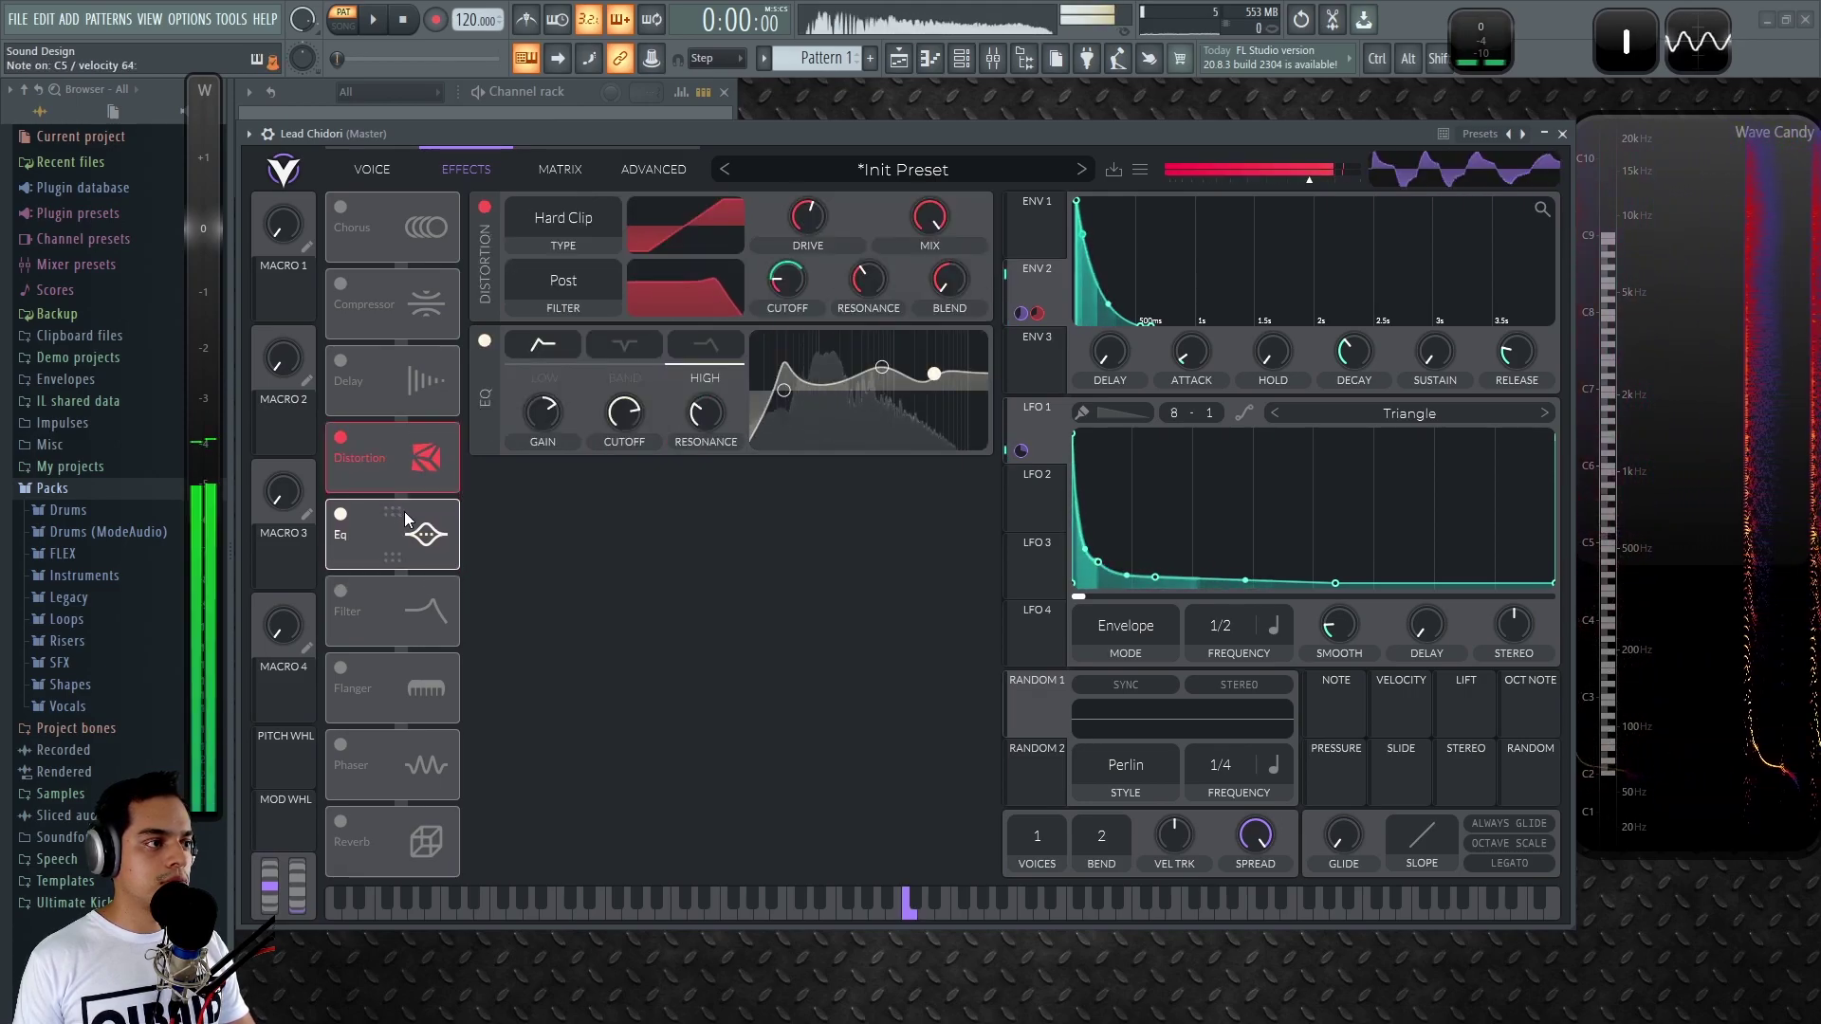
left_click(343, 590)
left_click_drag(385, 605, 406, 444)
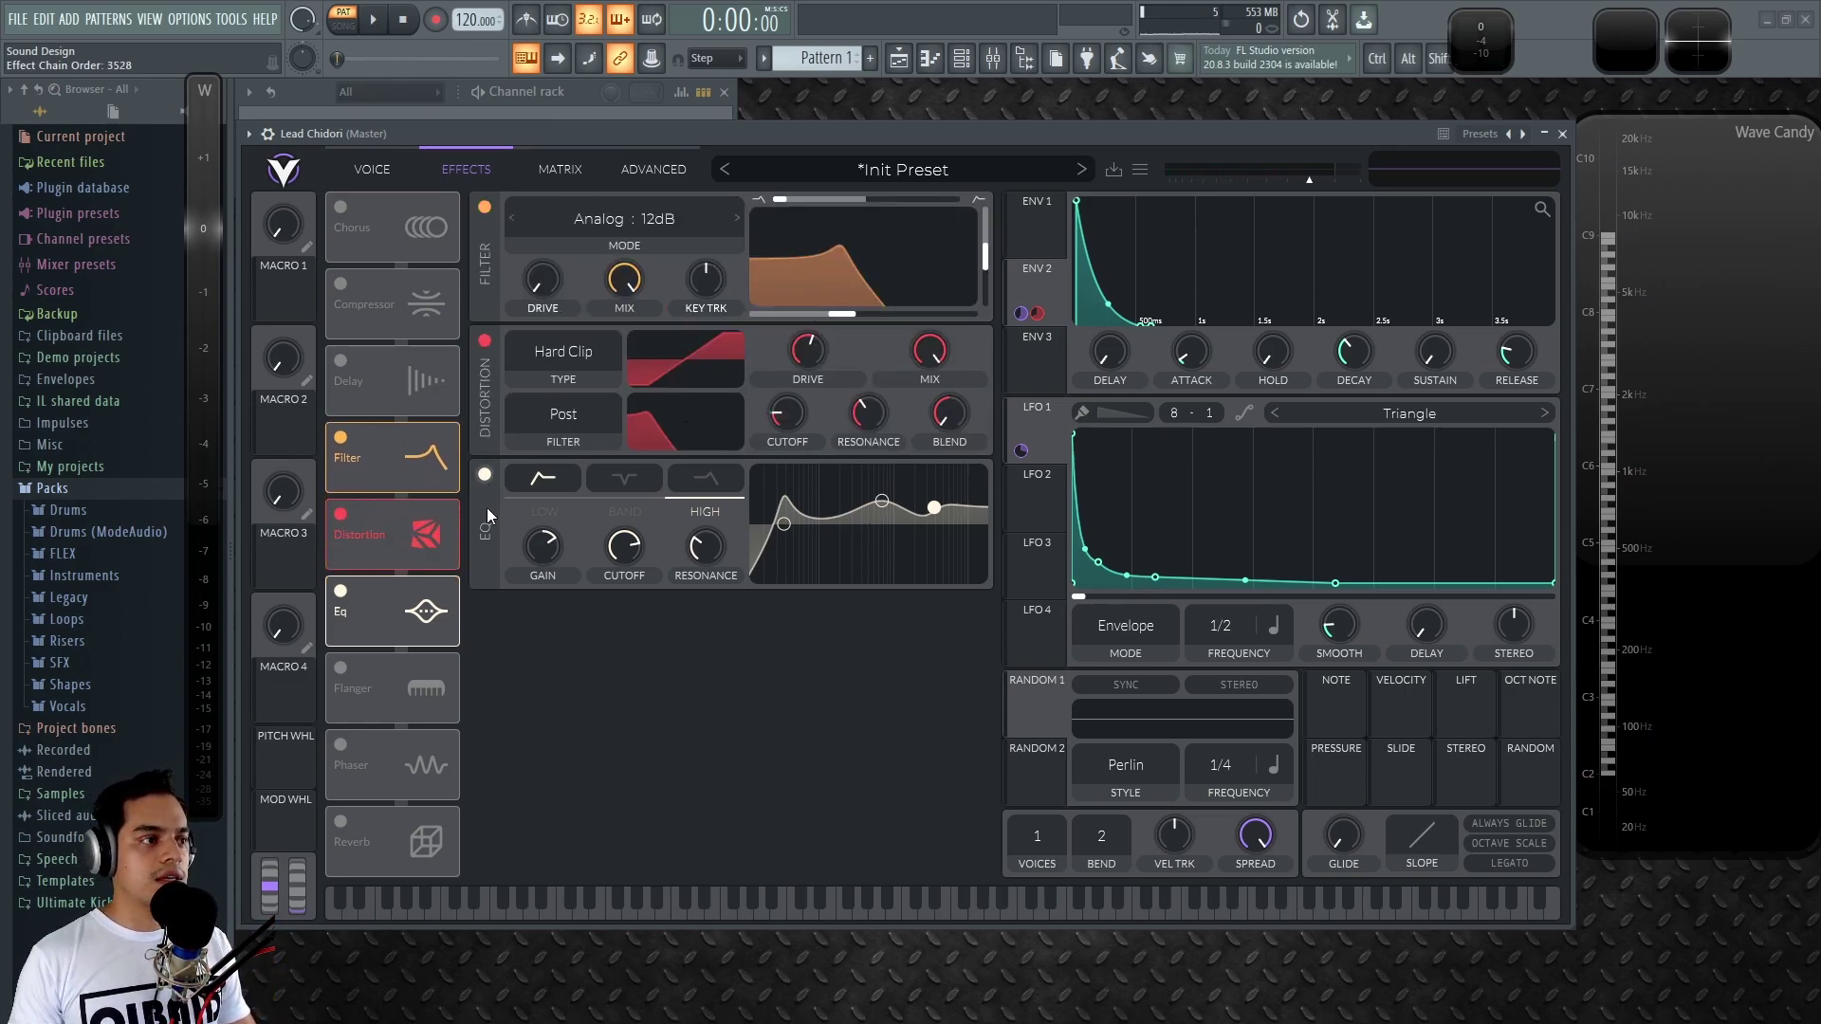
left_click(341, 591)
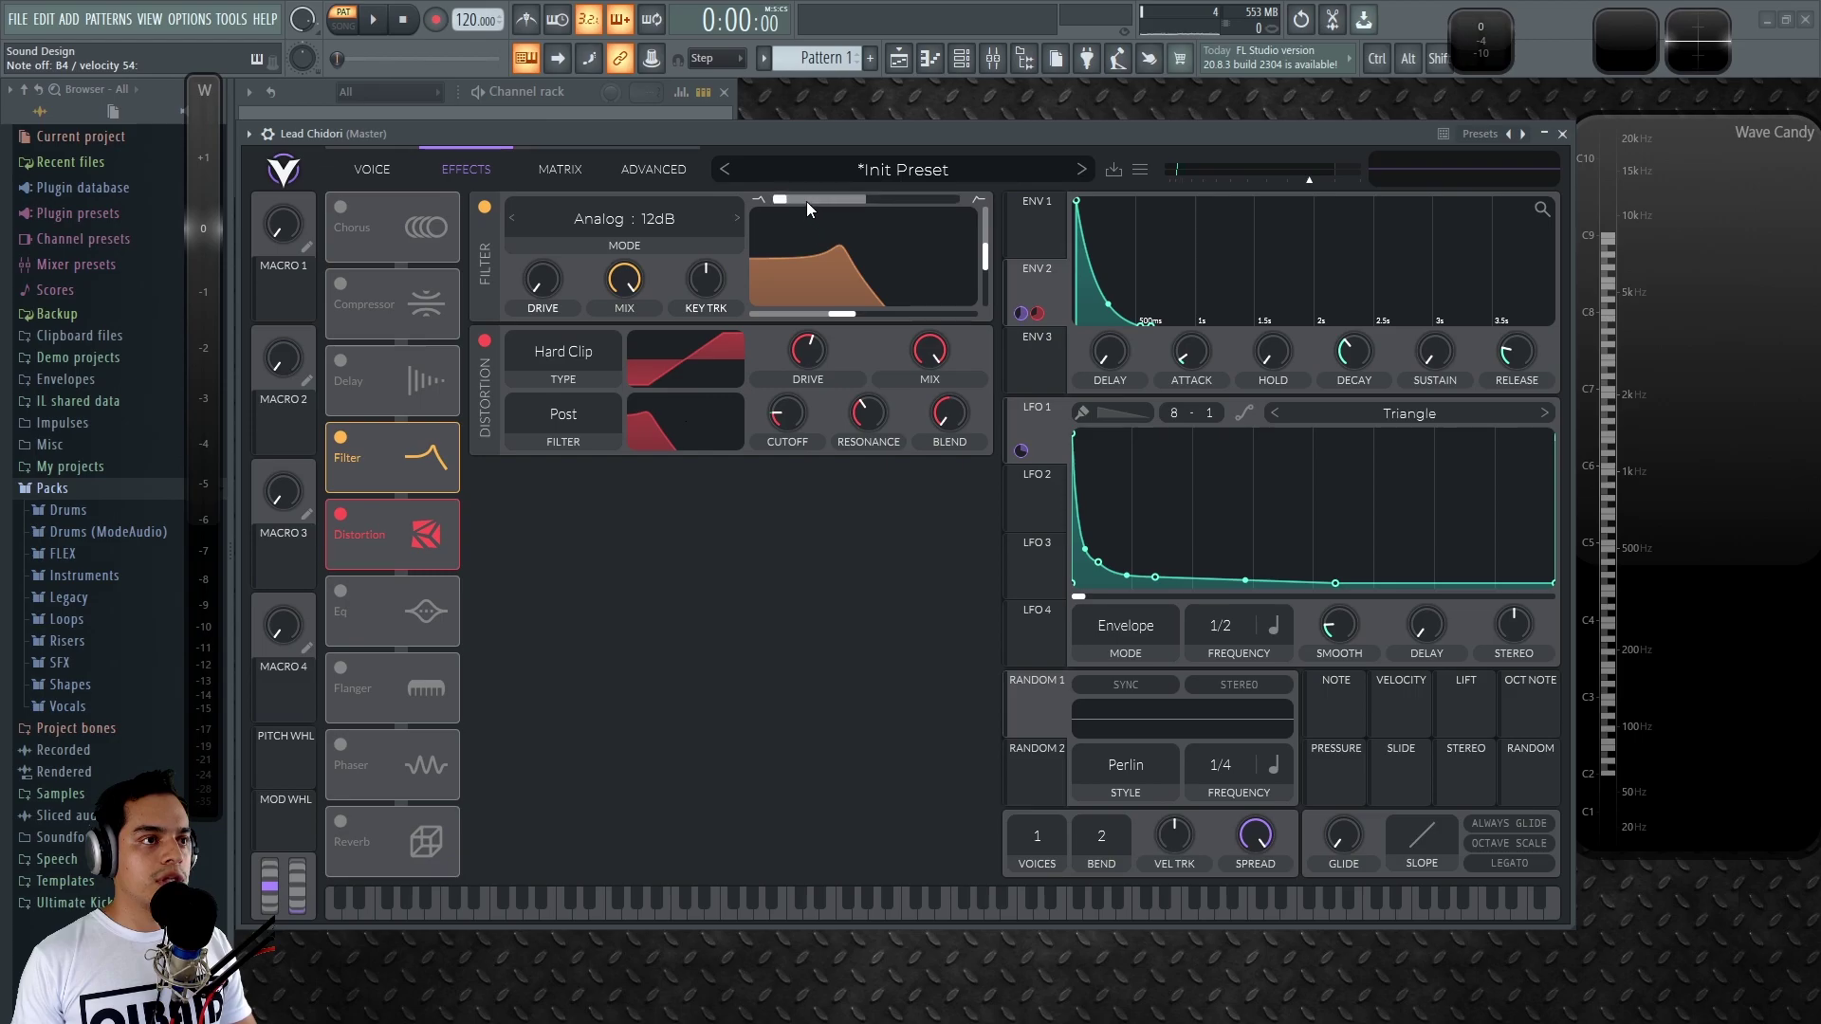
Blend the effects filter fully to high-pass and raise its key tracking and drive.
left_click_drag(872, 201, 1170, 168)
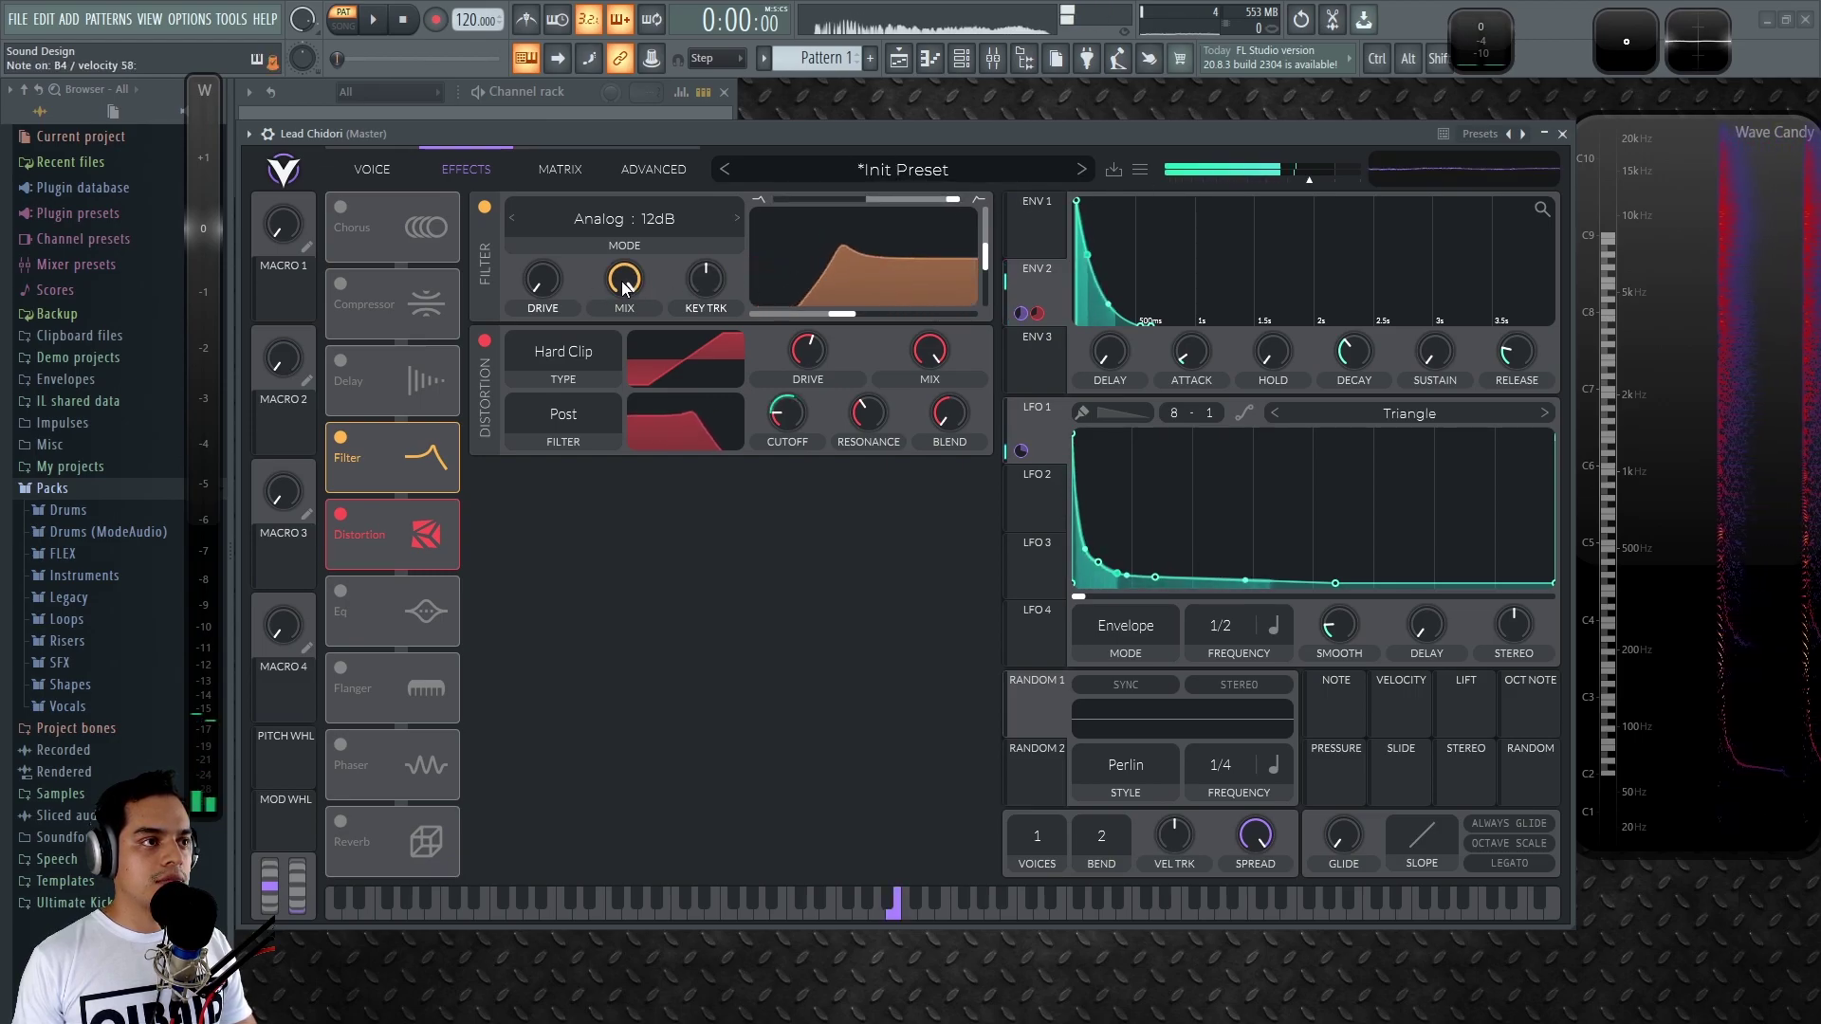
left_click_drag(703, 289, 721, 243)
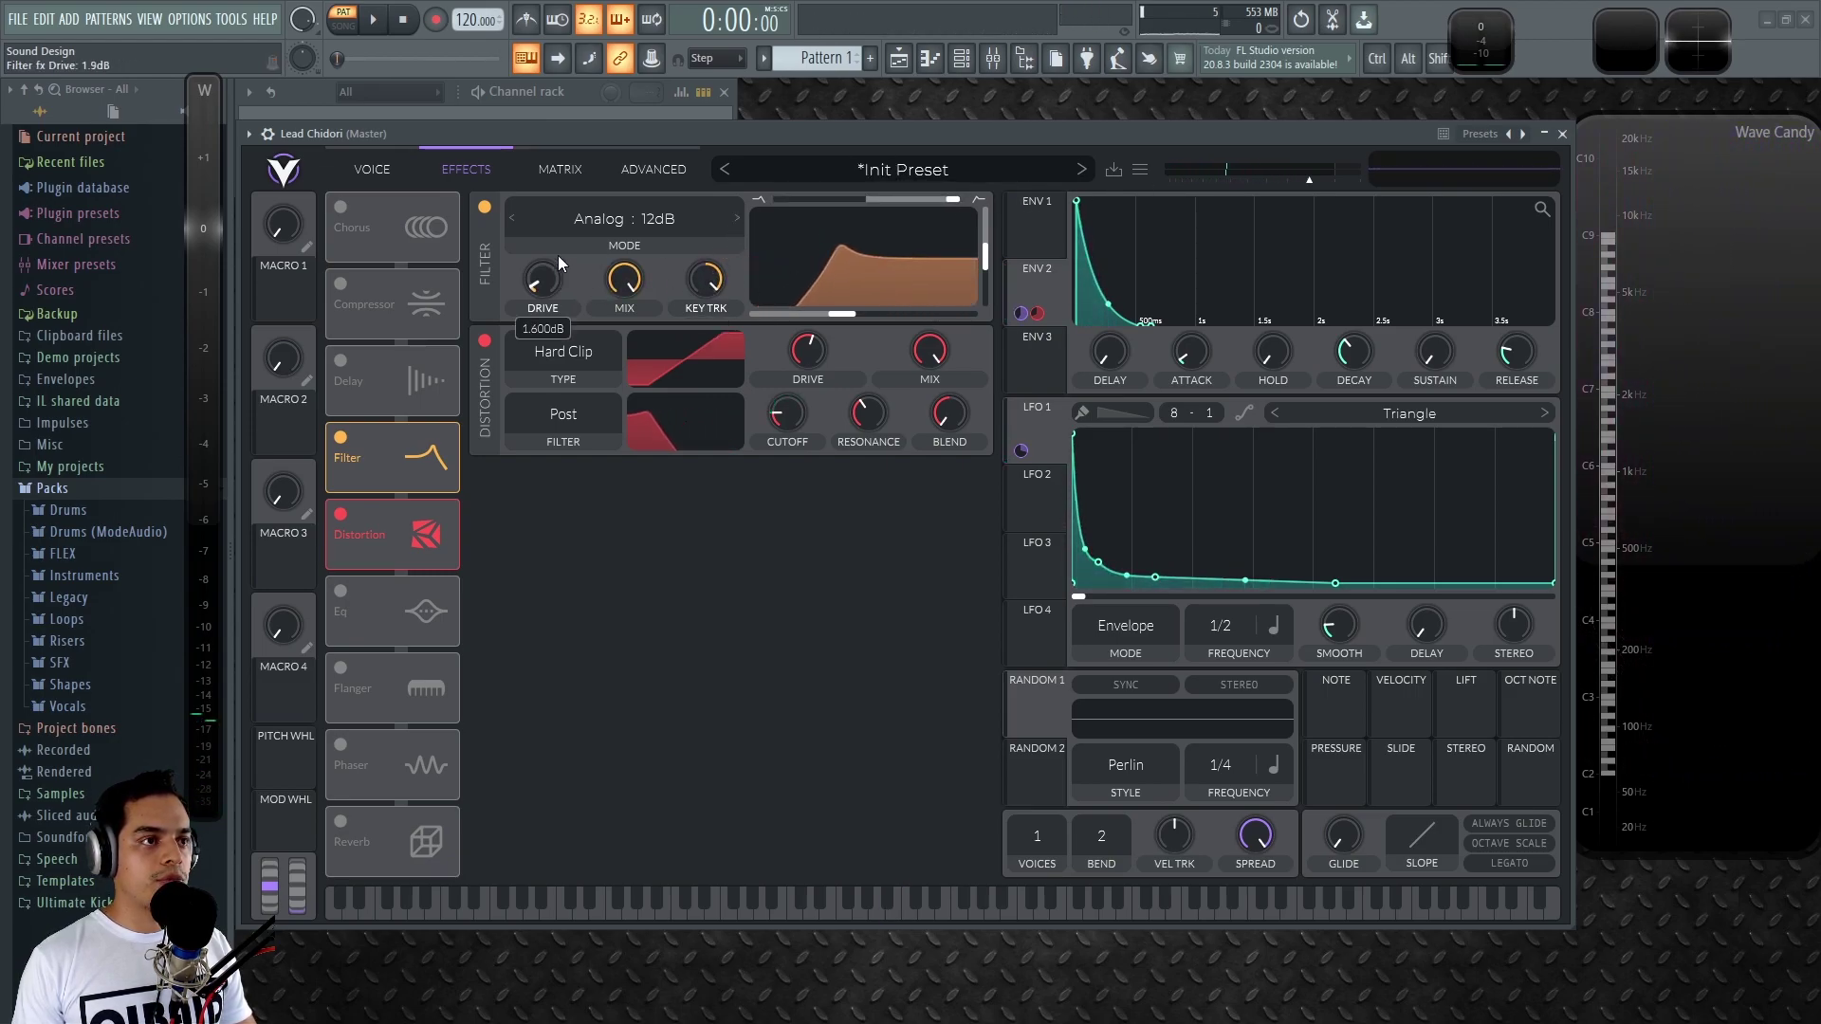
left_click_drag(579, 195, 626, 281)
Lower the high-pass filter's cutoff and raise its resonance slightly.
left_click_drag(818, 323, 780, 316)
mouse_move(984, 257)
left_mouse_down()
mouse_move(994, 195)
mouse_move(992, 236)
left_mouse_up()
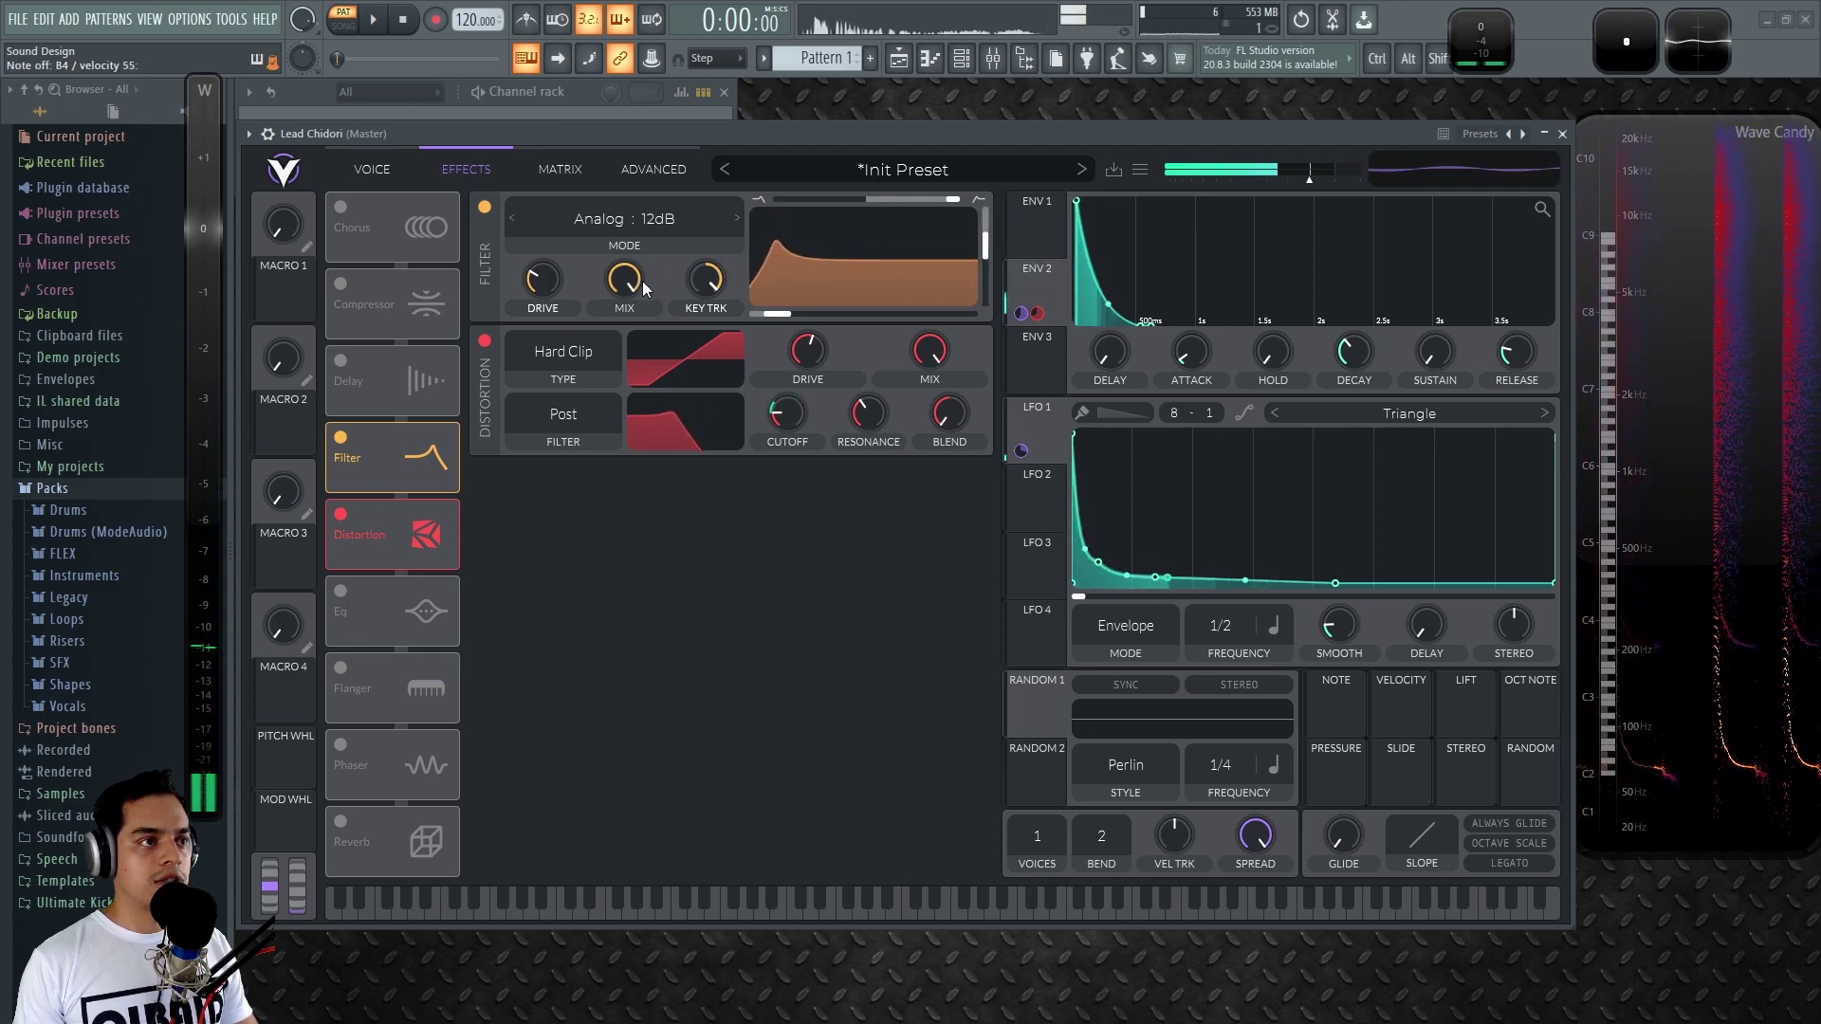
mouse_move(787, 312)
left_mouse_down()
mouse_move(837, 318)
mouse_move(795, 318)
mouse_move(817, 319)
left_mouse_up()
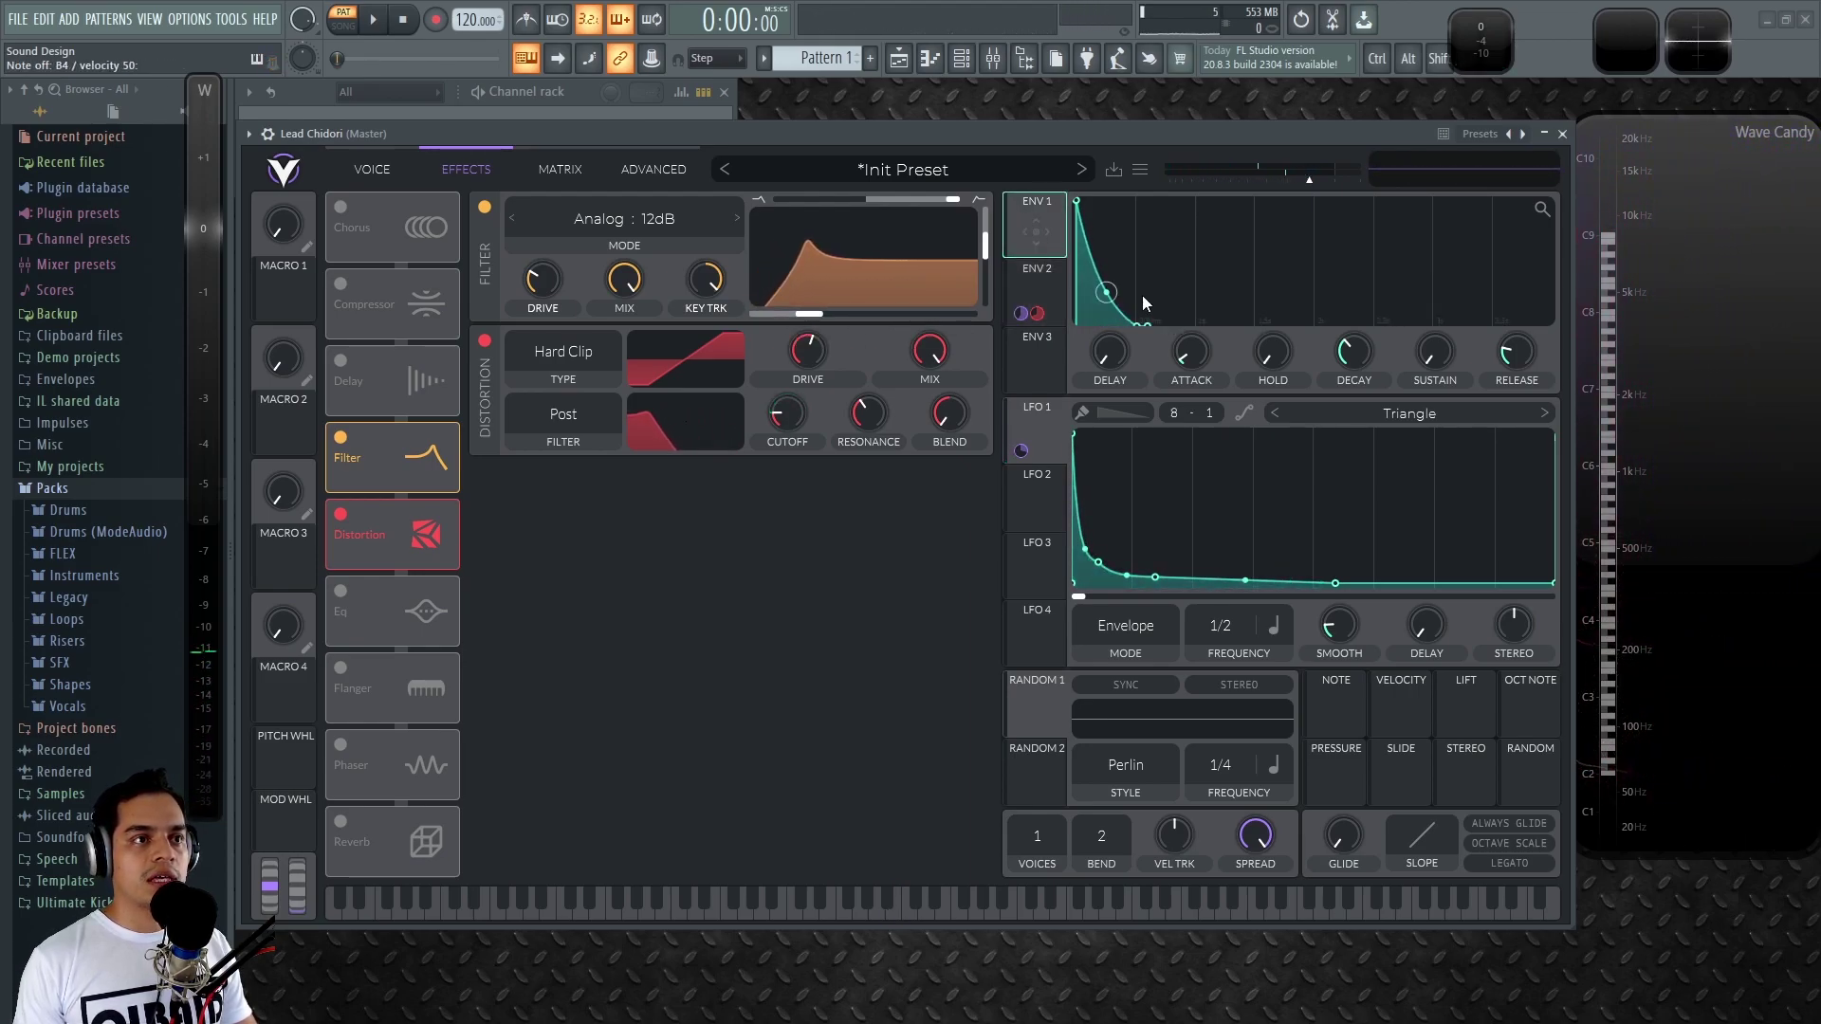
Bend envelope 1's decay curve steeper and shorten its decay.
left_click_drag(1105, 294, 1104, 318)
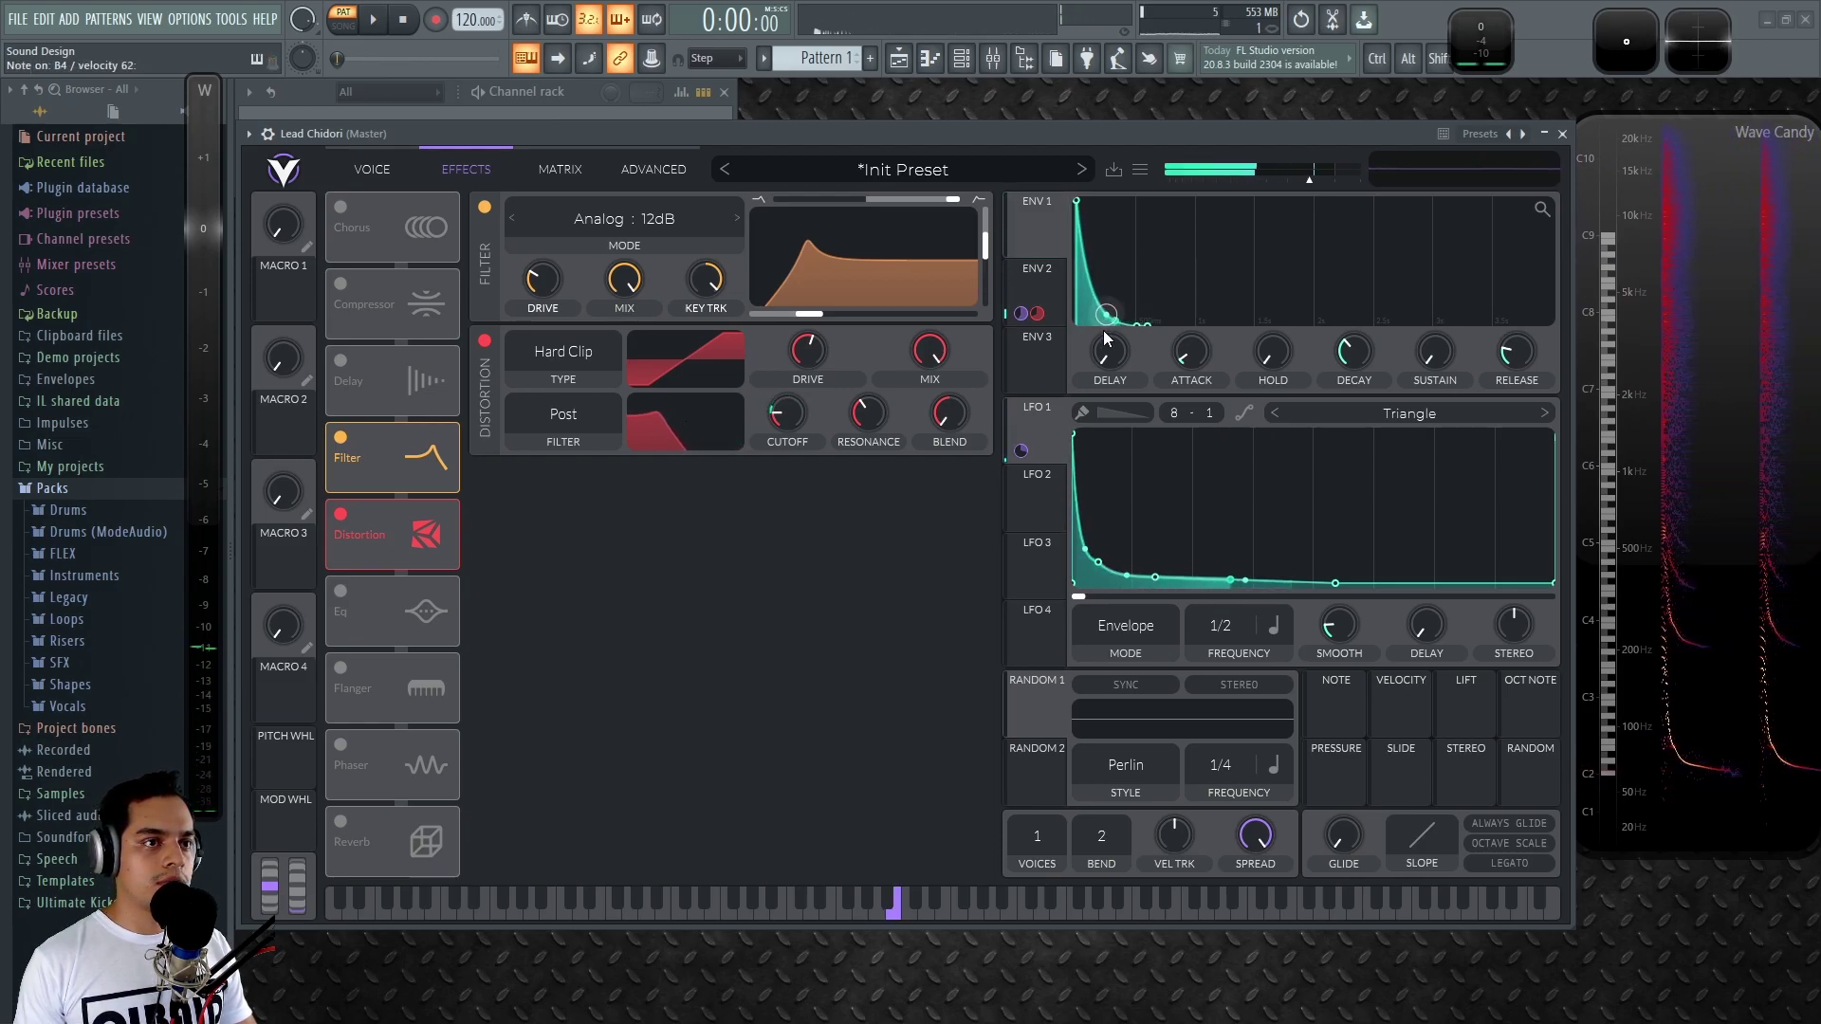
left_click_drag(1345, 348, 1347, 358)
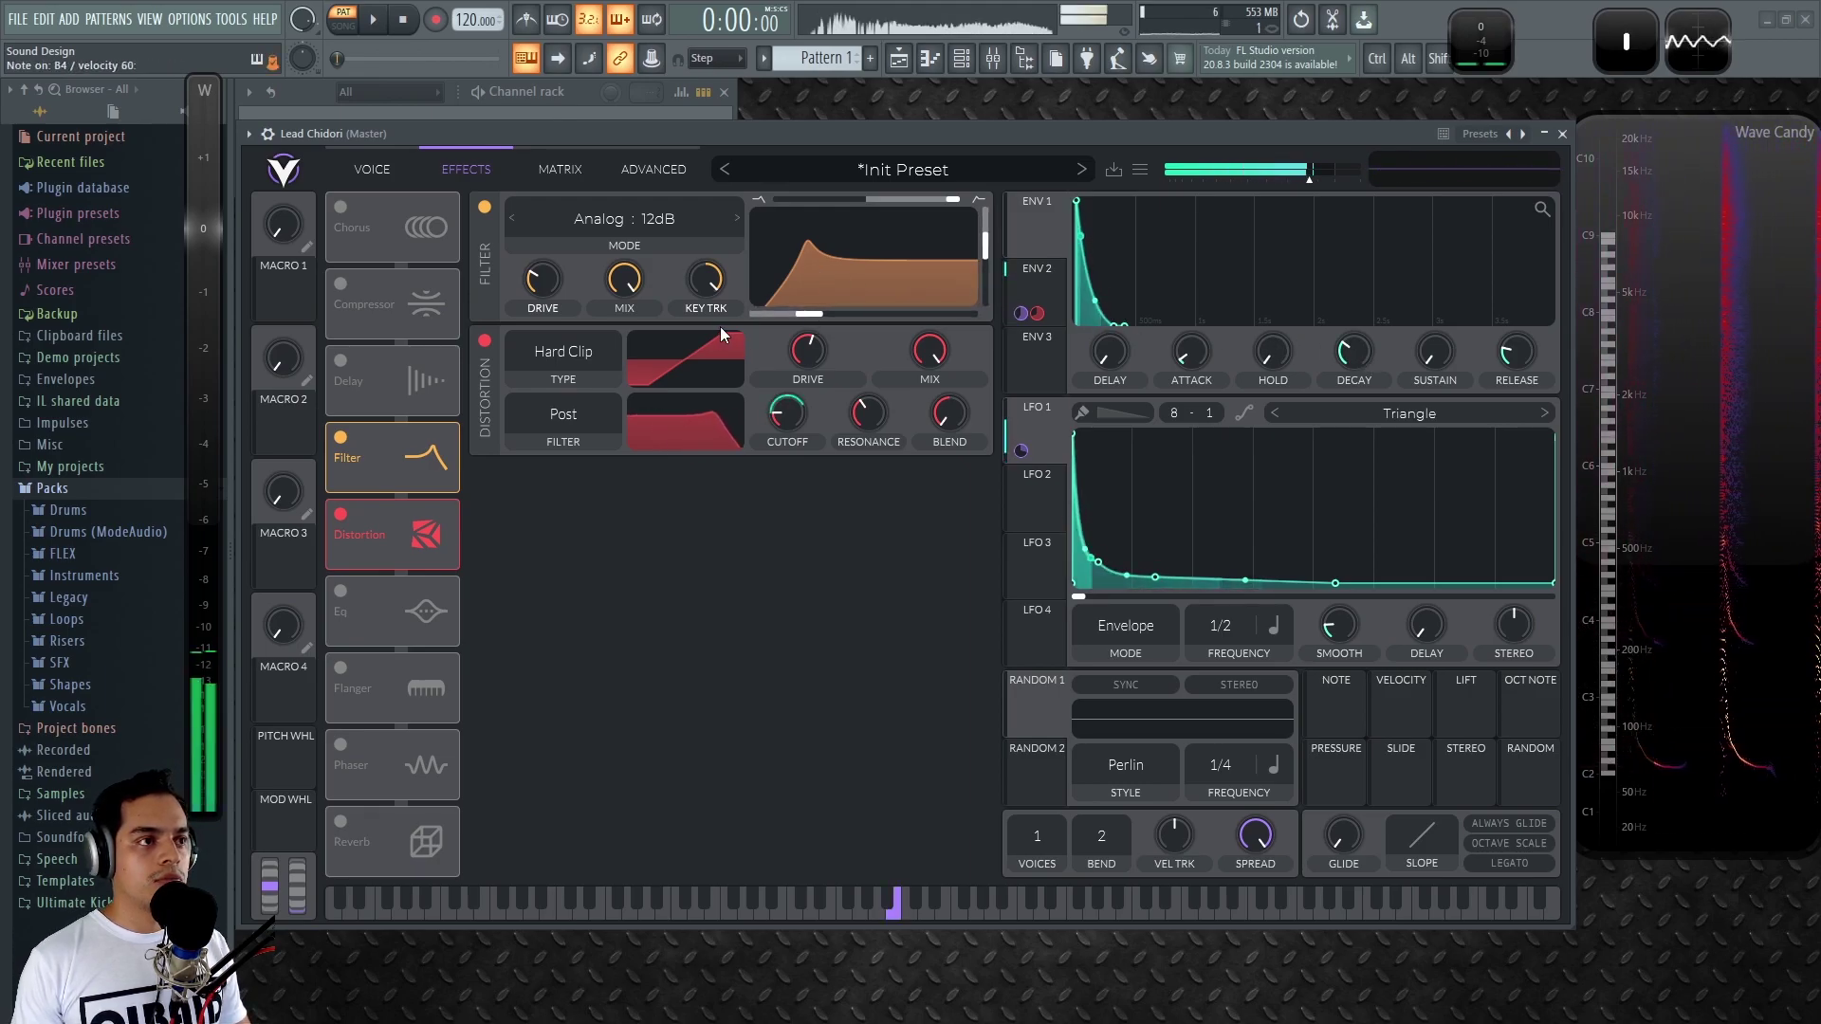
Set the high-pass filter's cutoff to about -28 semitones, raise its resonance moderately and increase its drive.
left_click_drag(801, 314, 796, 315)
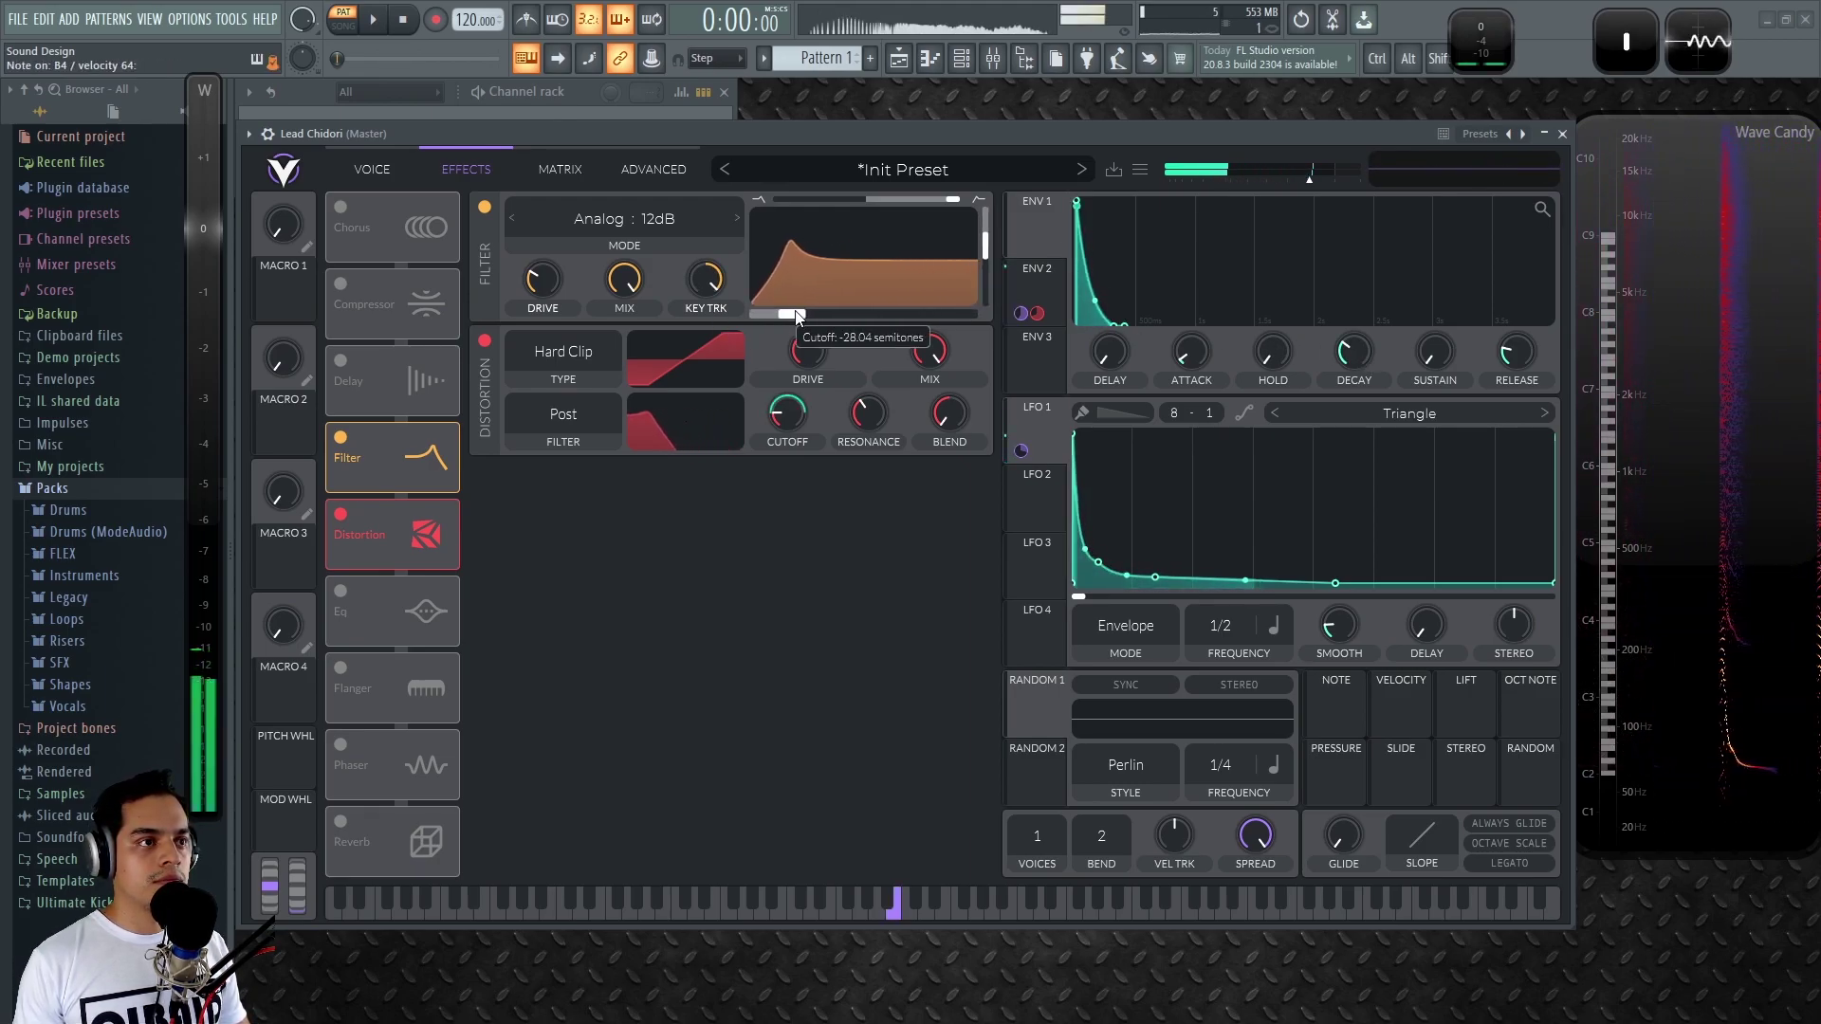
left_click_drag(984, 245, 987, 182)
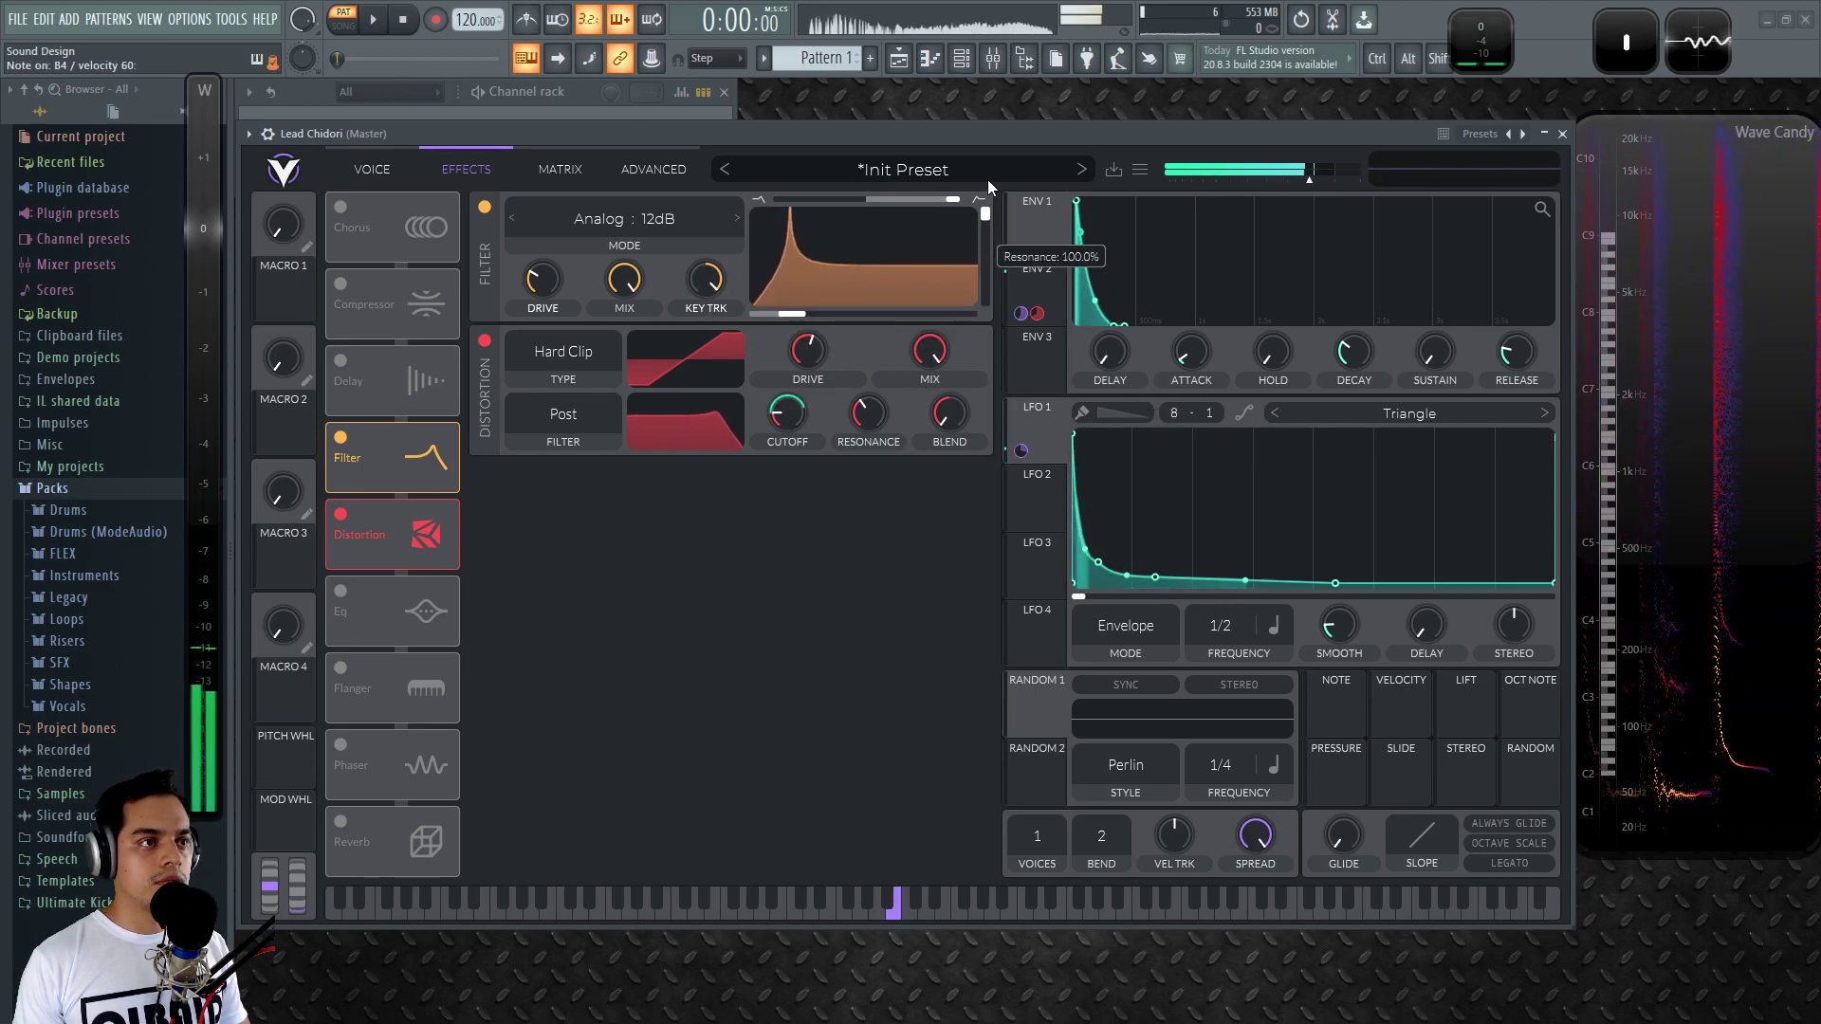
left_click_drag(988, 180, 993, 214)
left_click_drag(542, 279, 578, 266)
Switch the EQ back on and enable the compressor directly after it, with its attack at 0%.
left_click(345, 594)
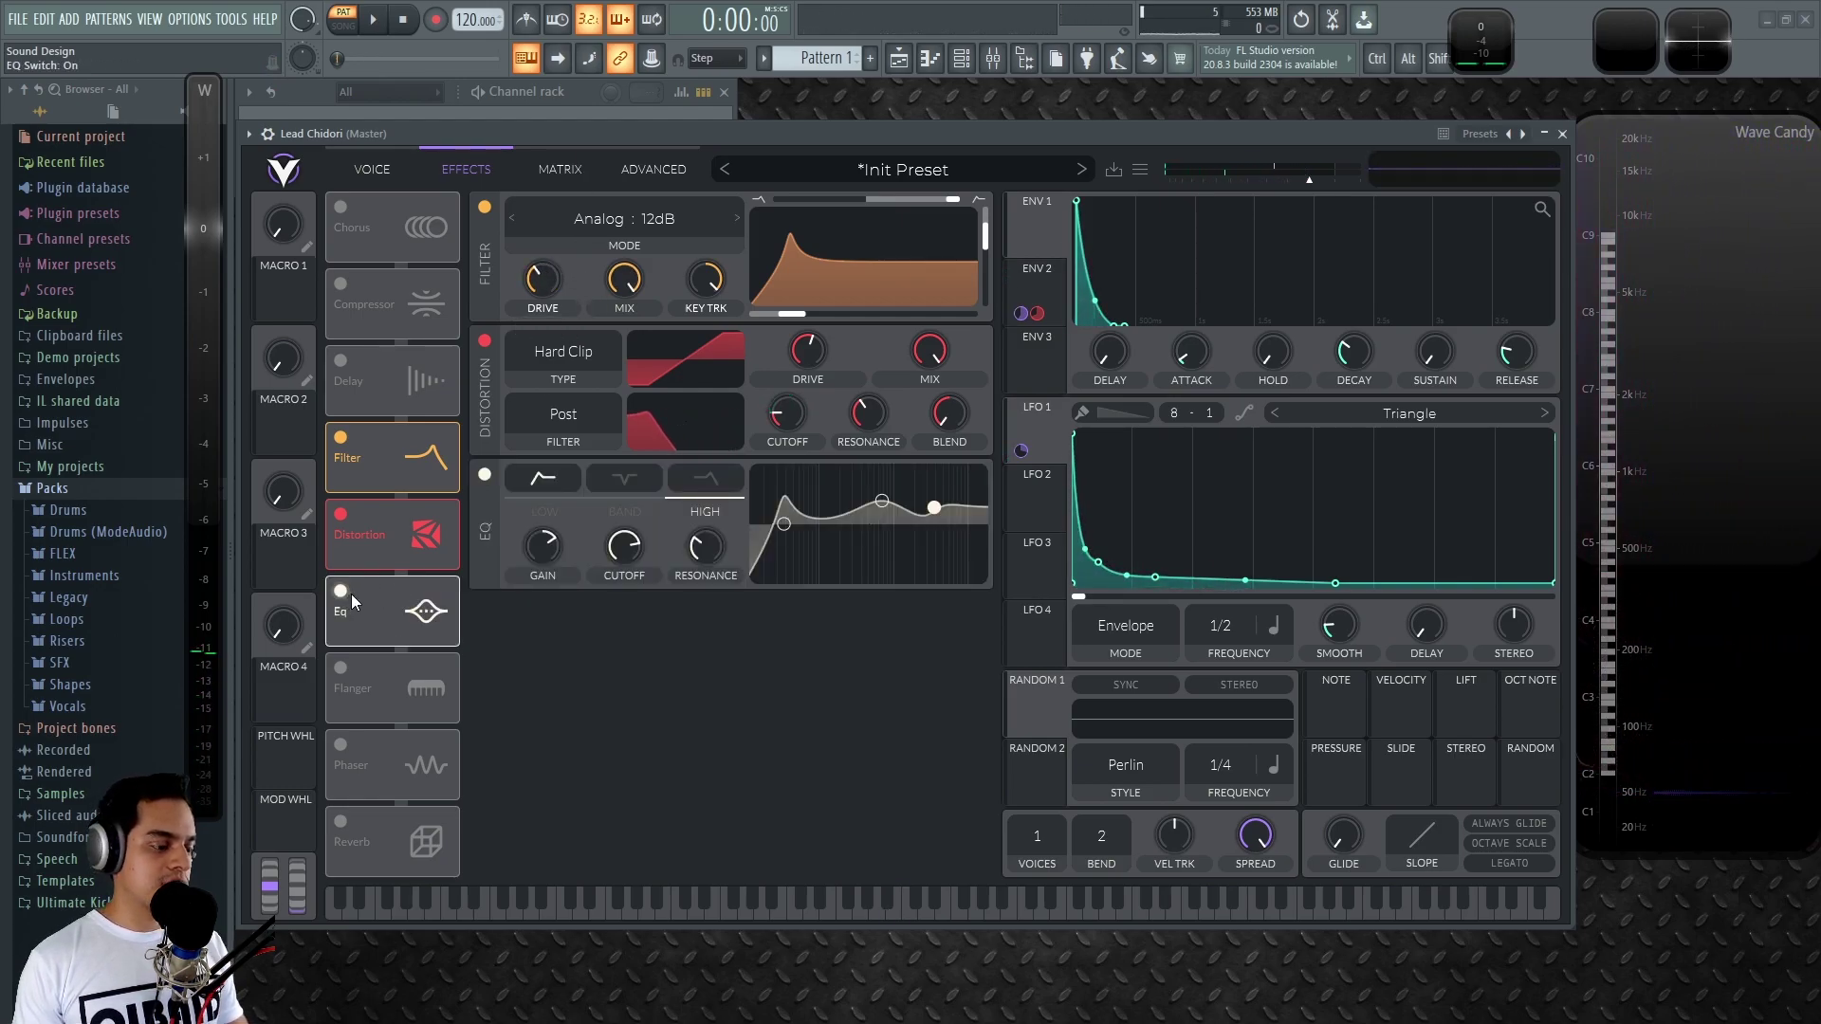
mouse_move(410, 611)
left_mouse_down()
mouse_move(405, 531)
mouse_move(394, 607)
left_mouse_up()
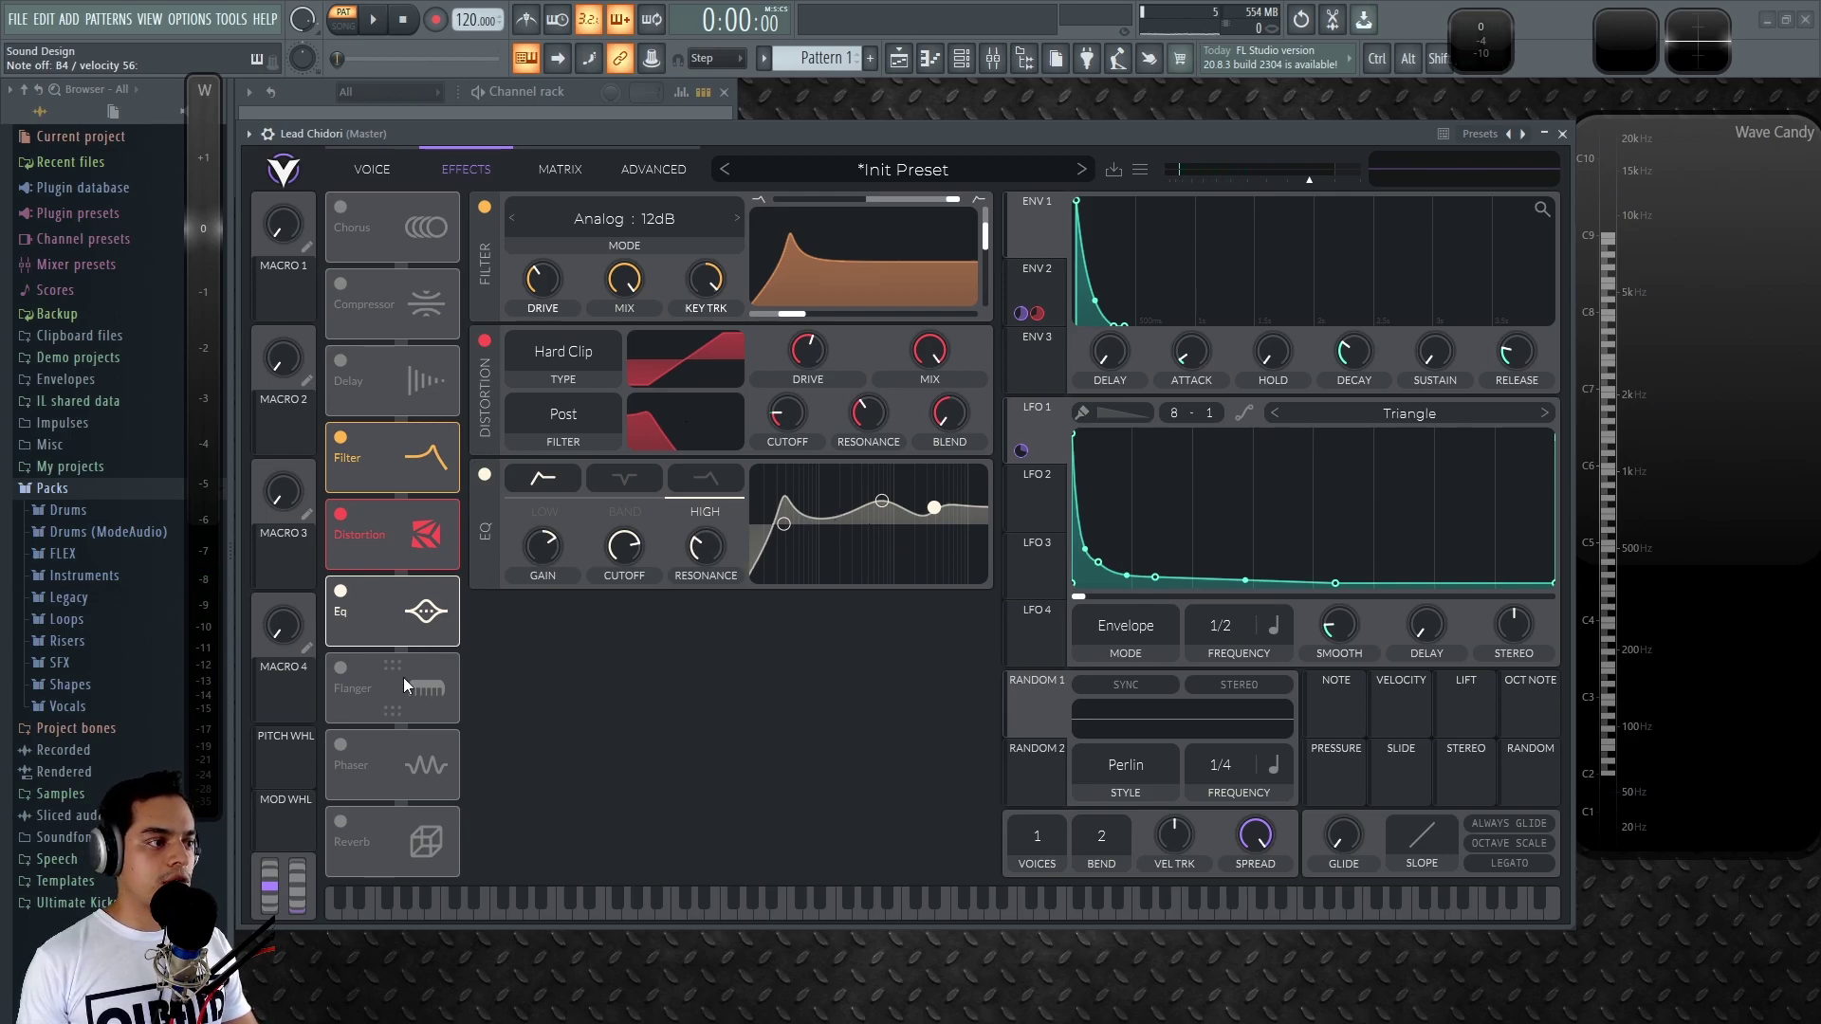
left_click_drag(392, 286, 424, 594)
left_click(340, 593)
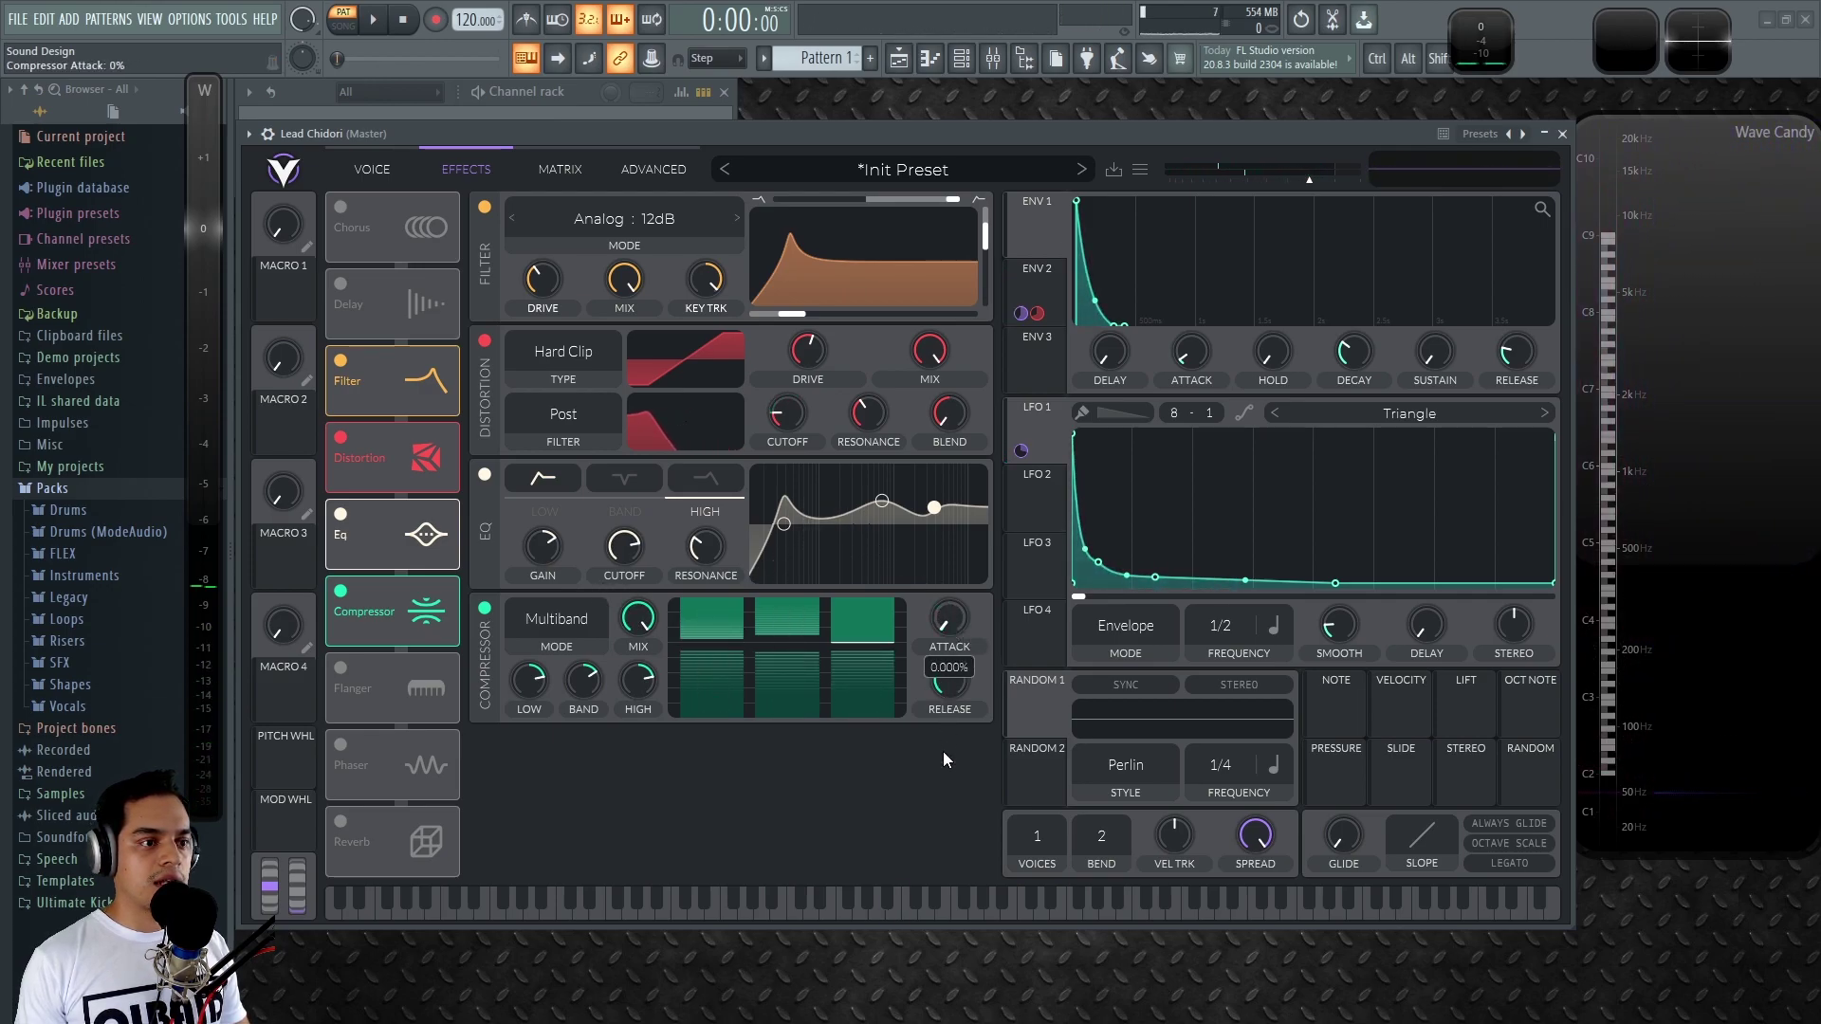
Raise the multiband compressor's upper thresholds, the low band's to about -13.5 dB, and raise the mid and high bands' lower thresholds.
left_click_drag(723, 640, 721, 619)
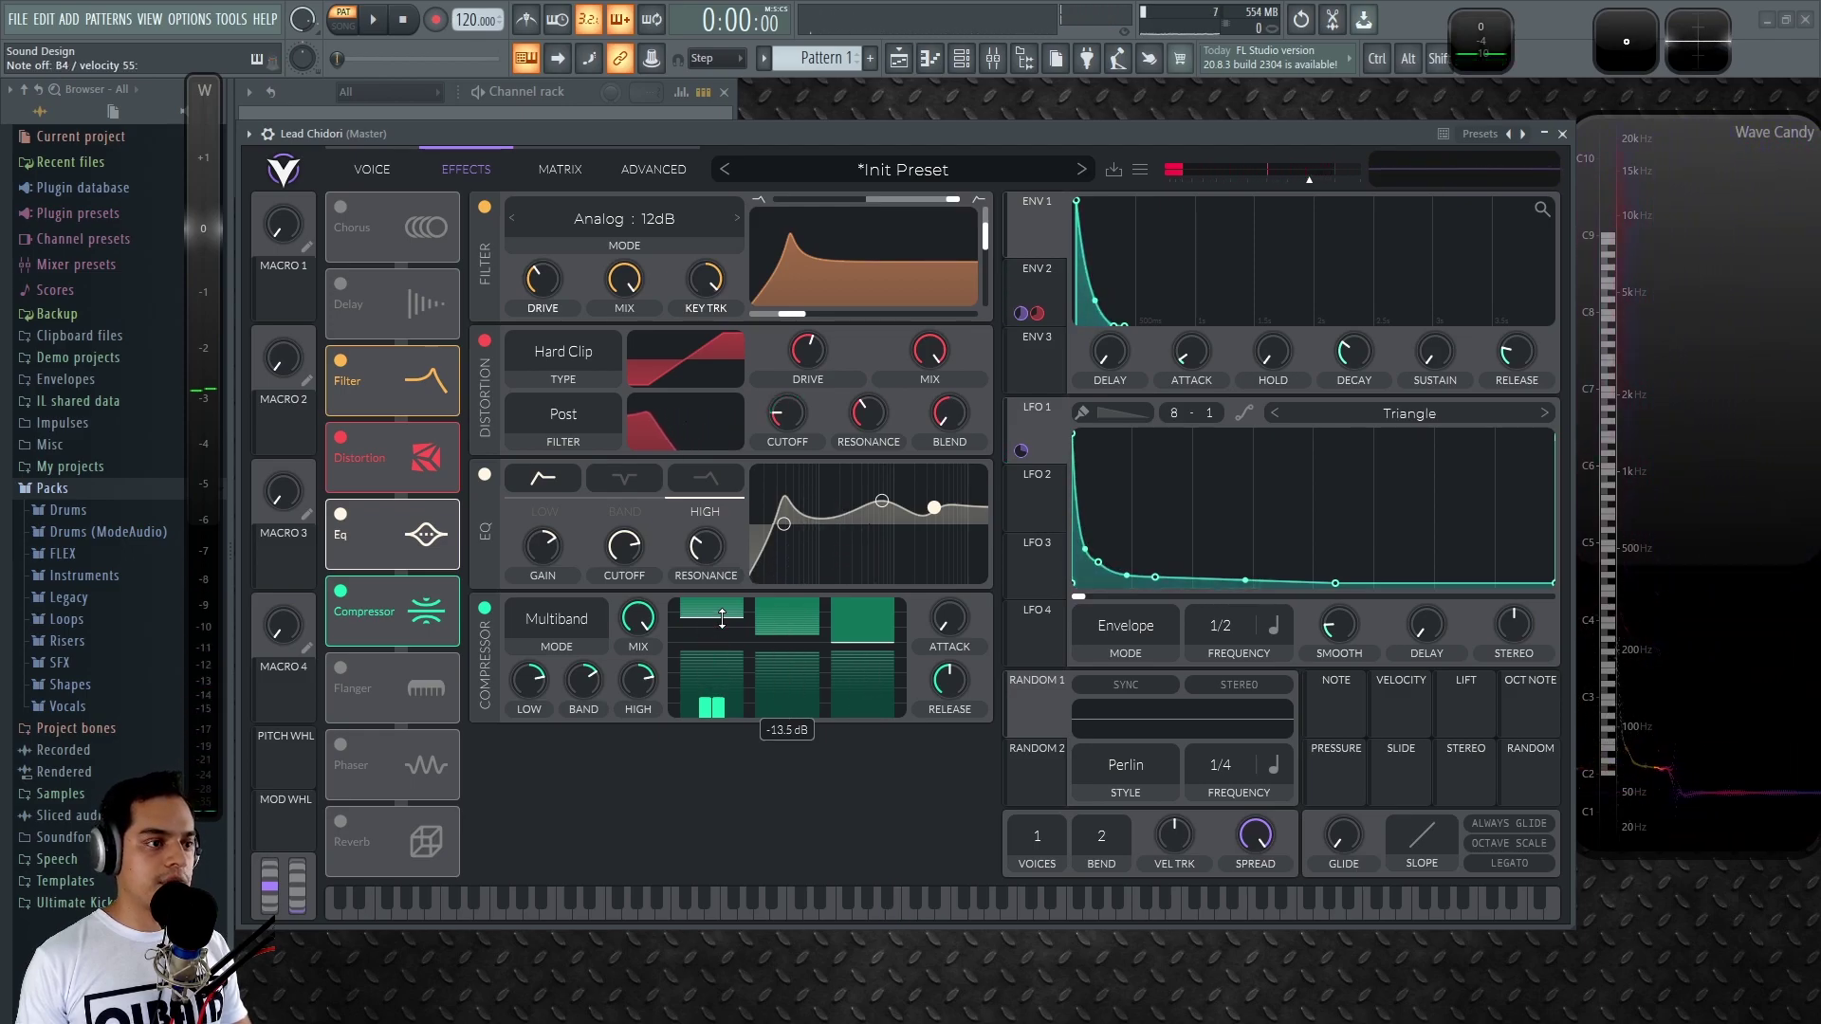
left_click_drag(800, 599, 800, 605)
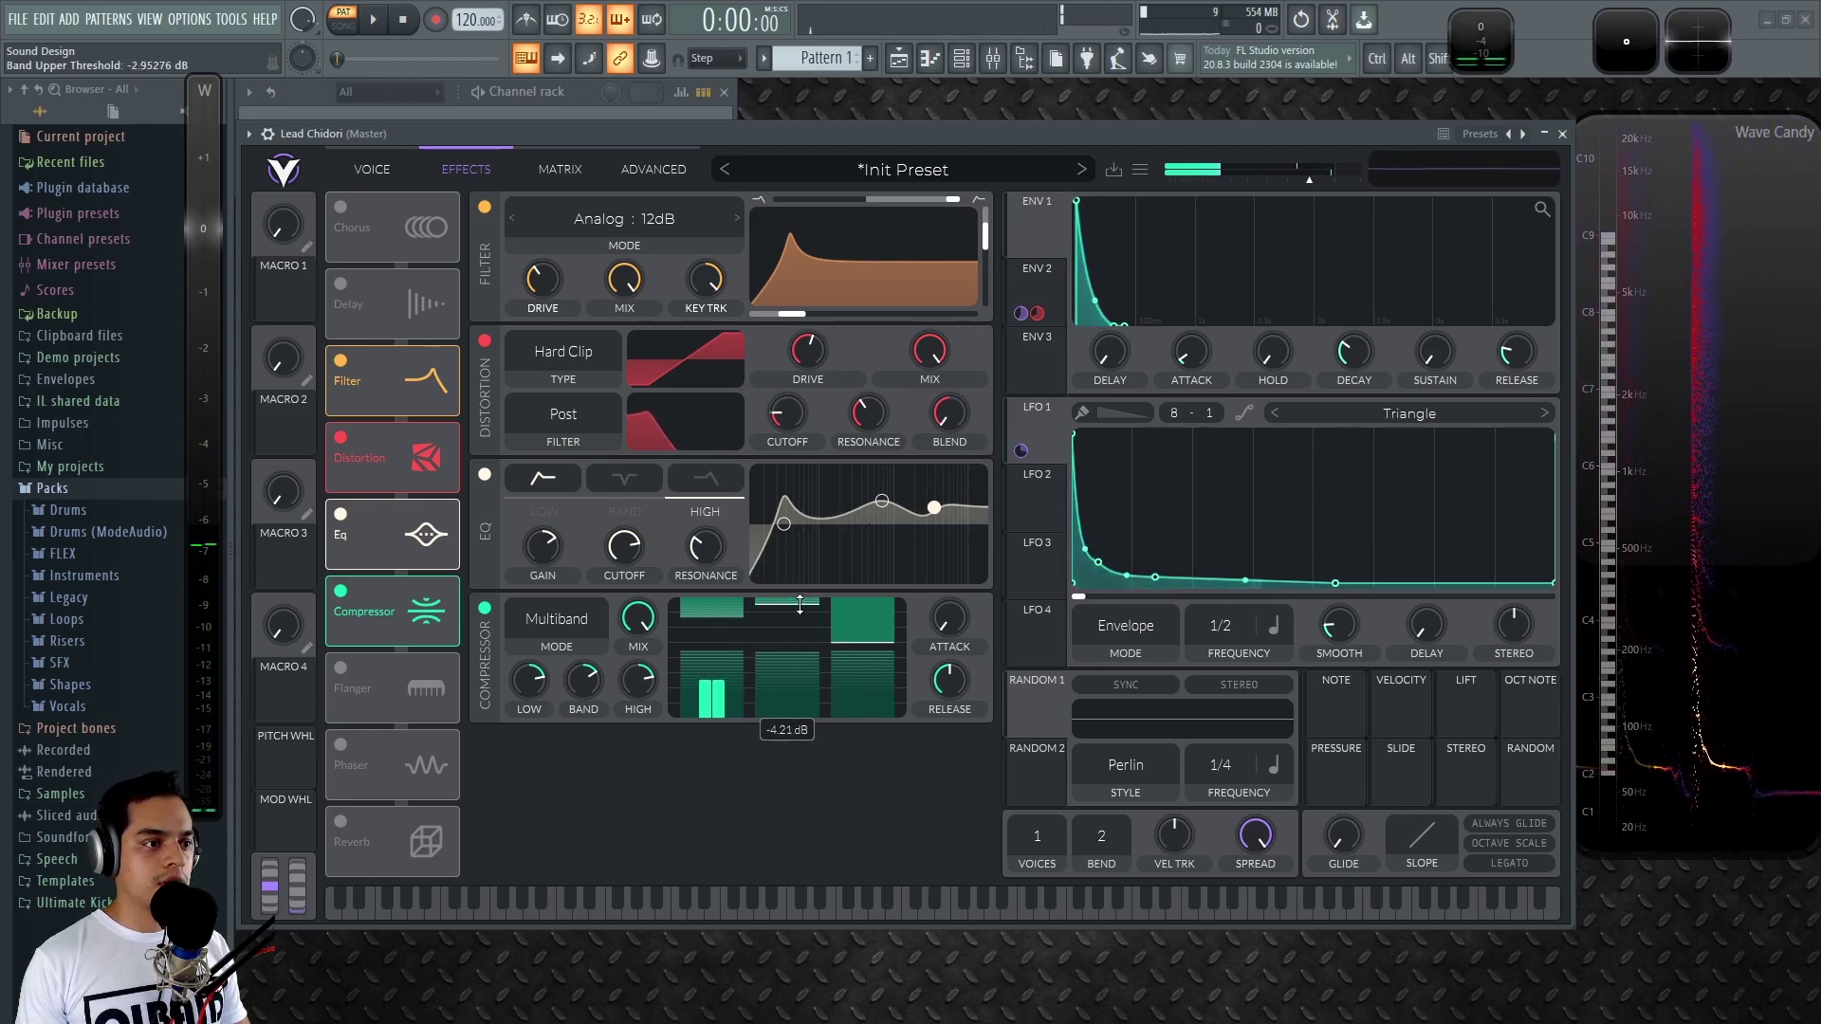
left_click_drag(787, 723, 876, 602)
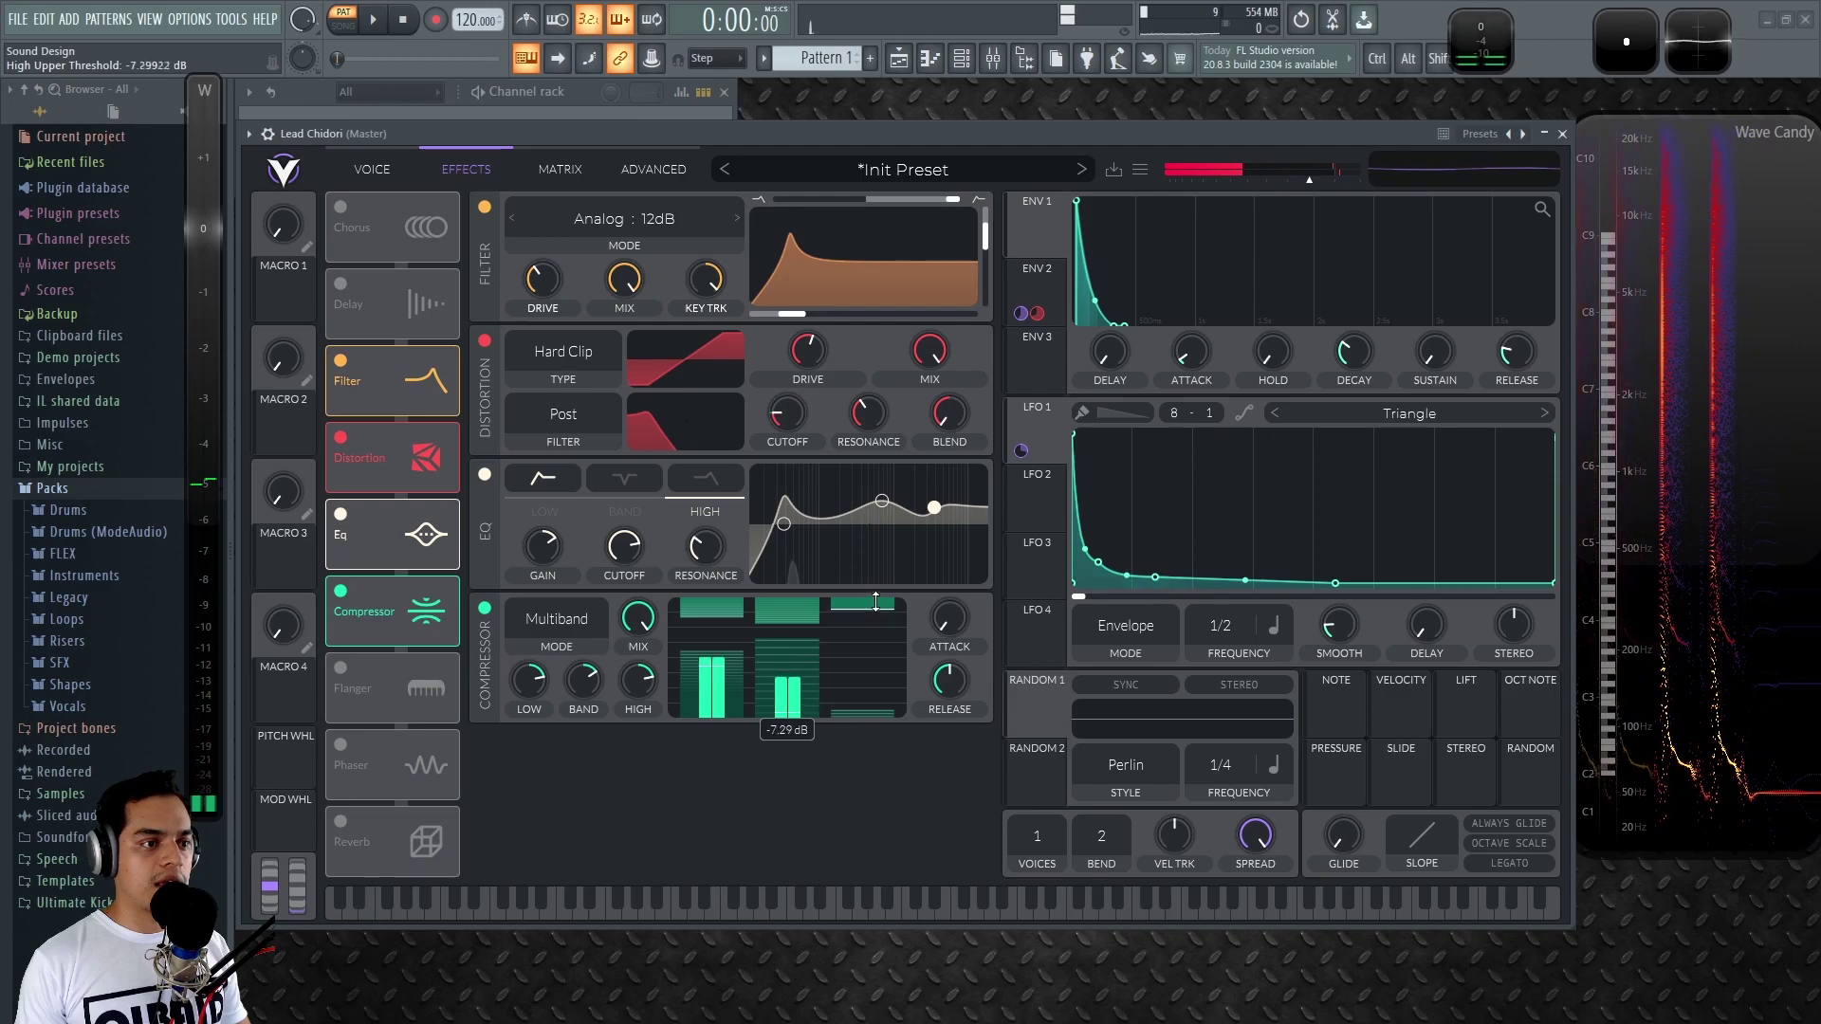
left_click_drag(865, 701, 884, 613)
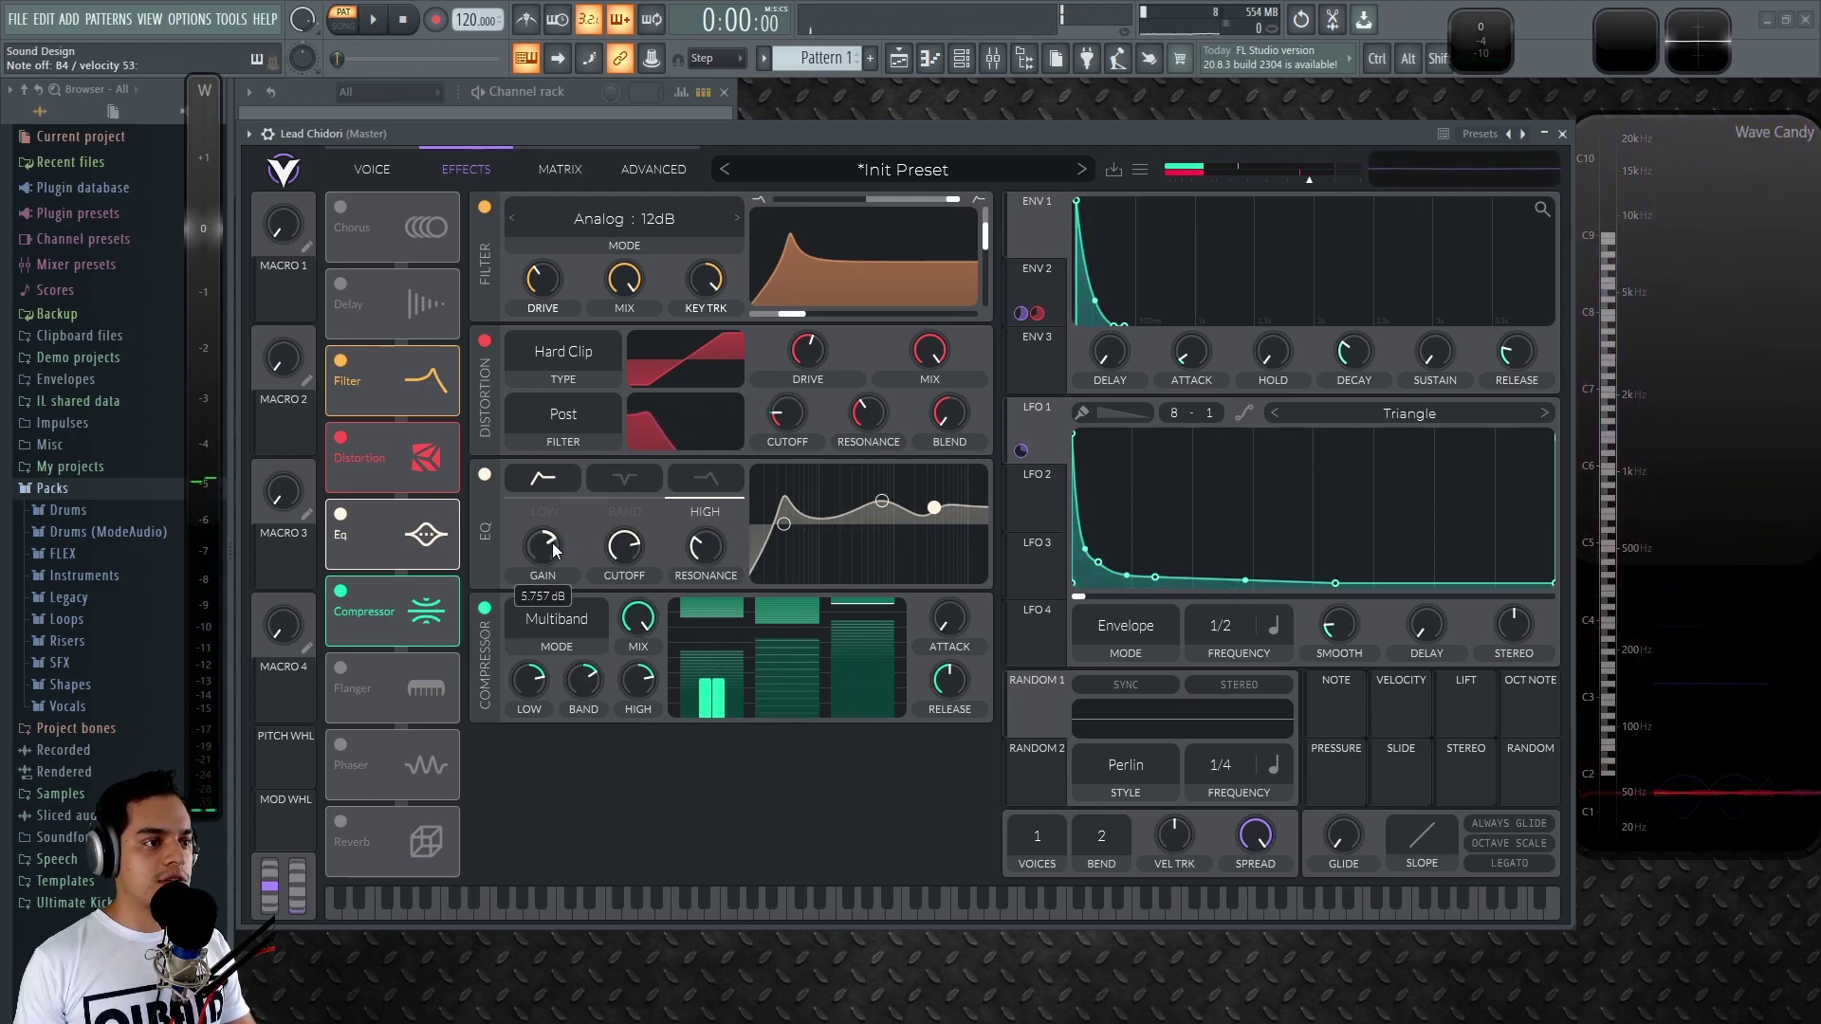
Trim the EQ's high-band gain slightly and retune its low high-pass band.
left_click_drag(561, 533, 561, 559)
left_click_drag(784, 524, 782, 529)
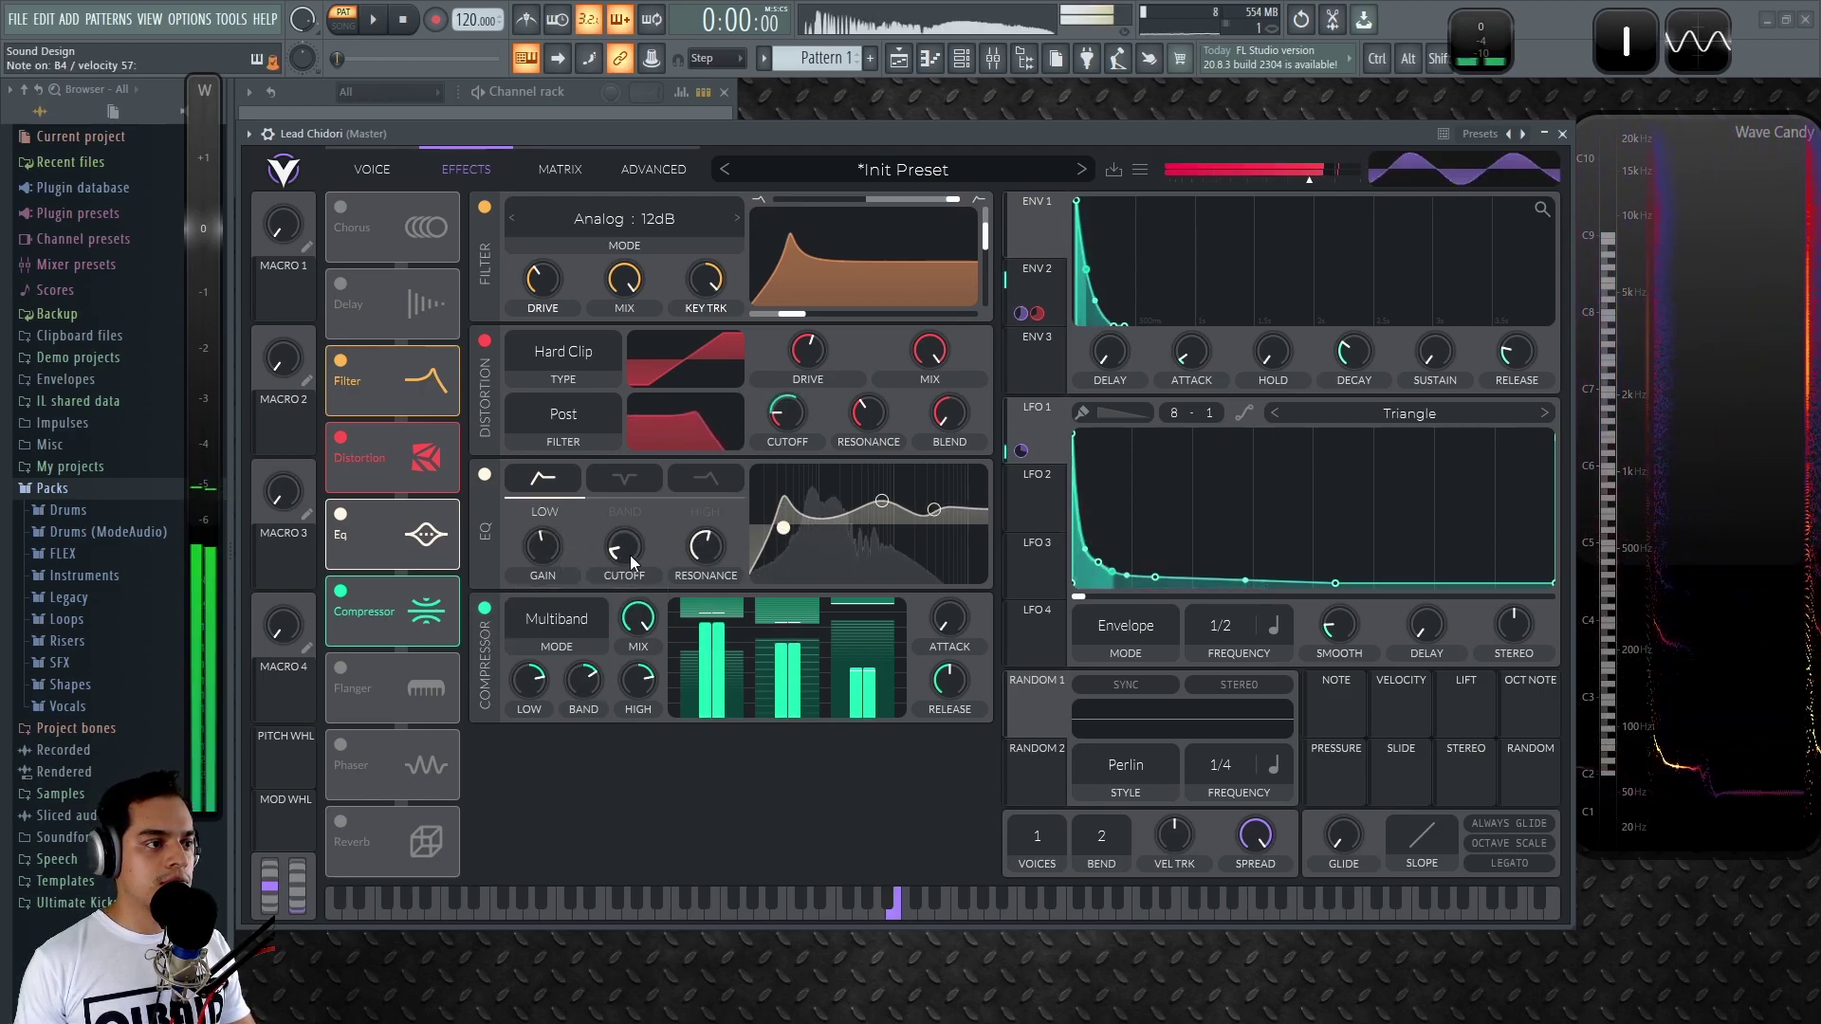
left_click_drag(549, 550, 648, 572)
Move the EQ's mid band to a lower frequency and turn its boost into a cut.
left_click_drag(874, 521, 821, 550)
left_click_drag(847, 543, 856, 539)
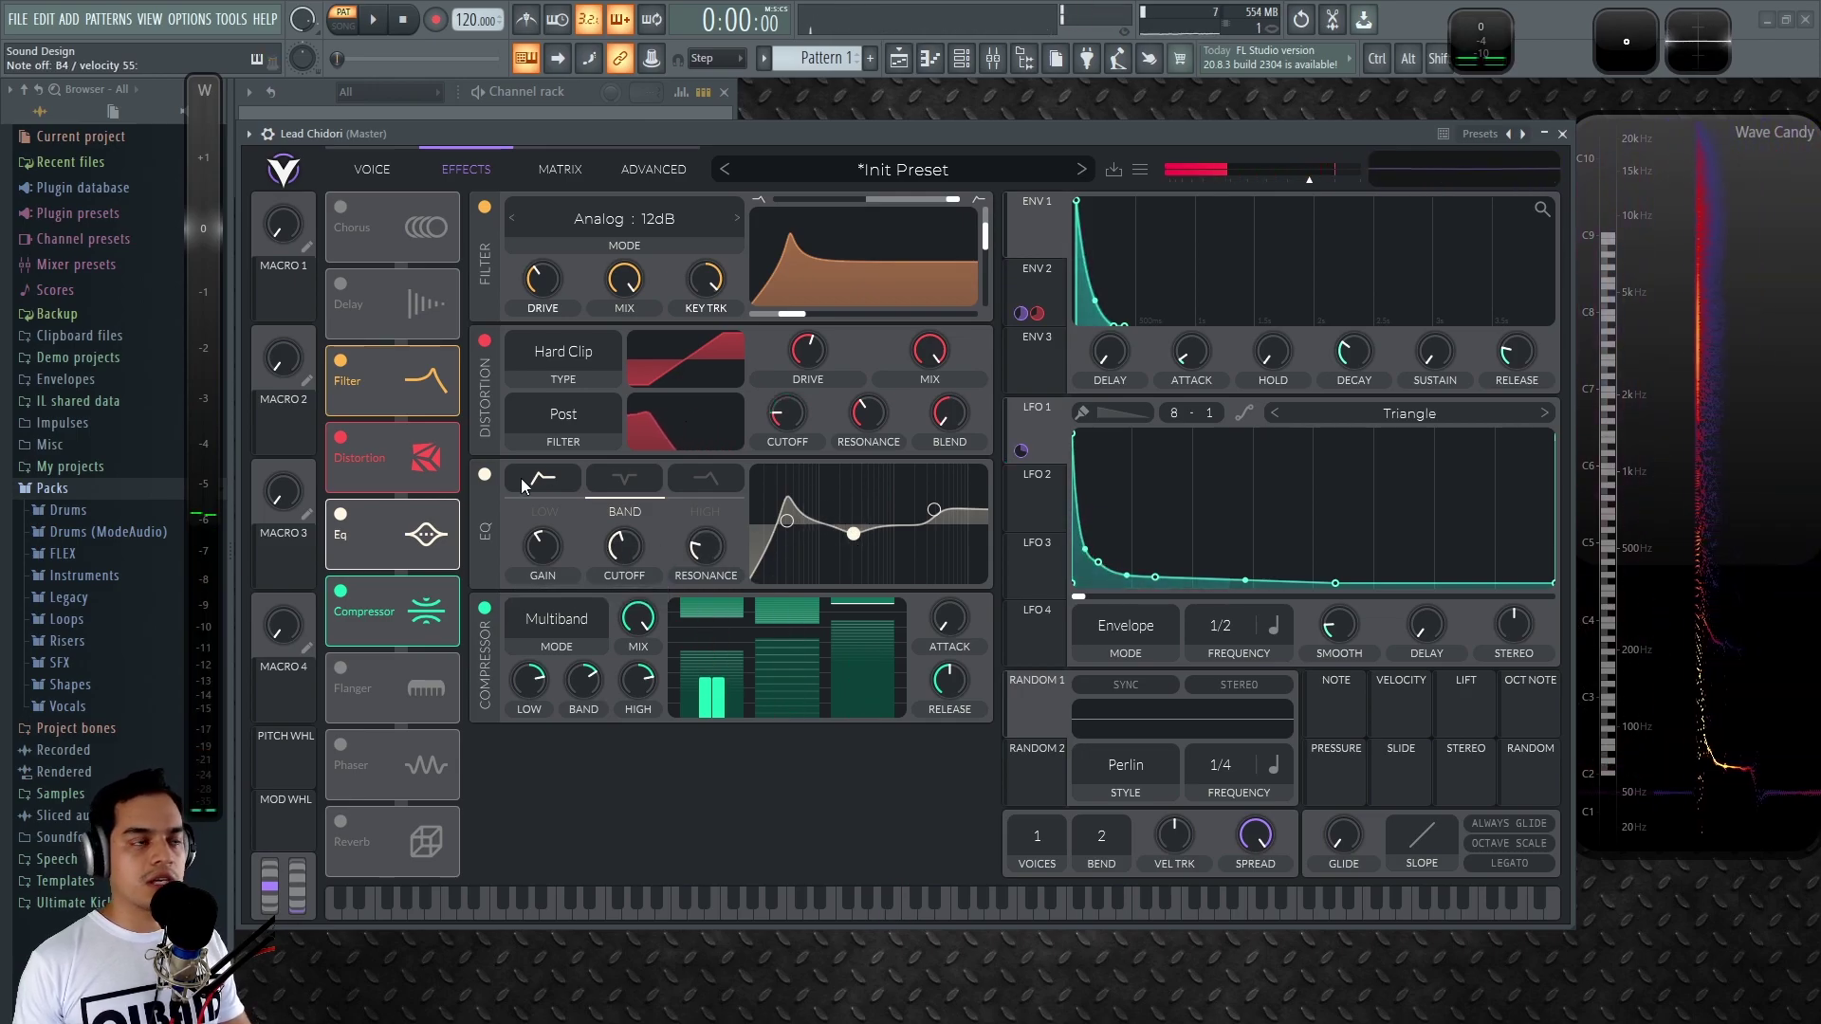
Transpose oscillator 1 to -14 and reshape LFO 1's falling curve so its early part drops less steeply.
left_click(372, 173)
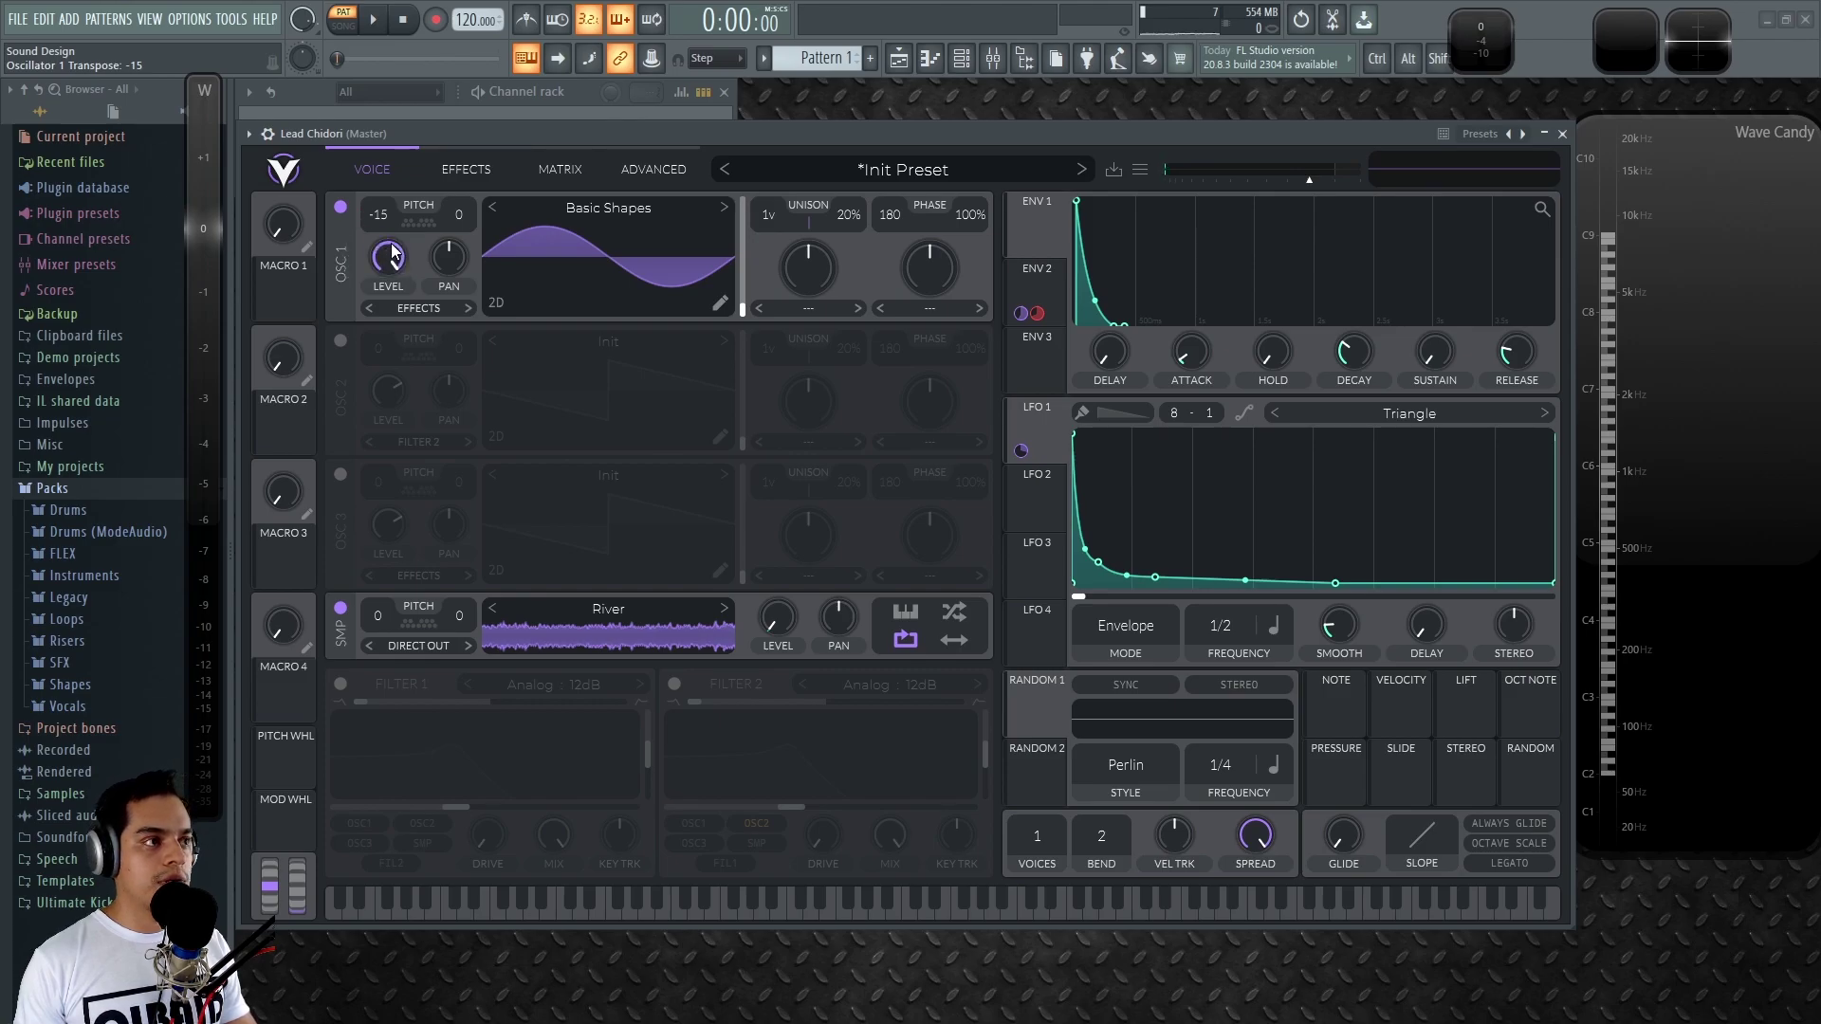
scroll(381, 224, "up", 1)
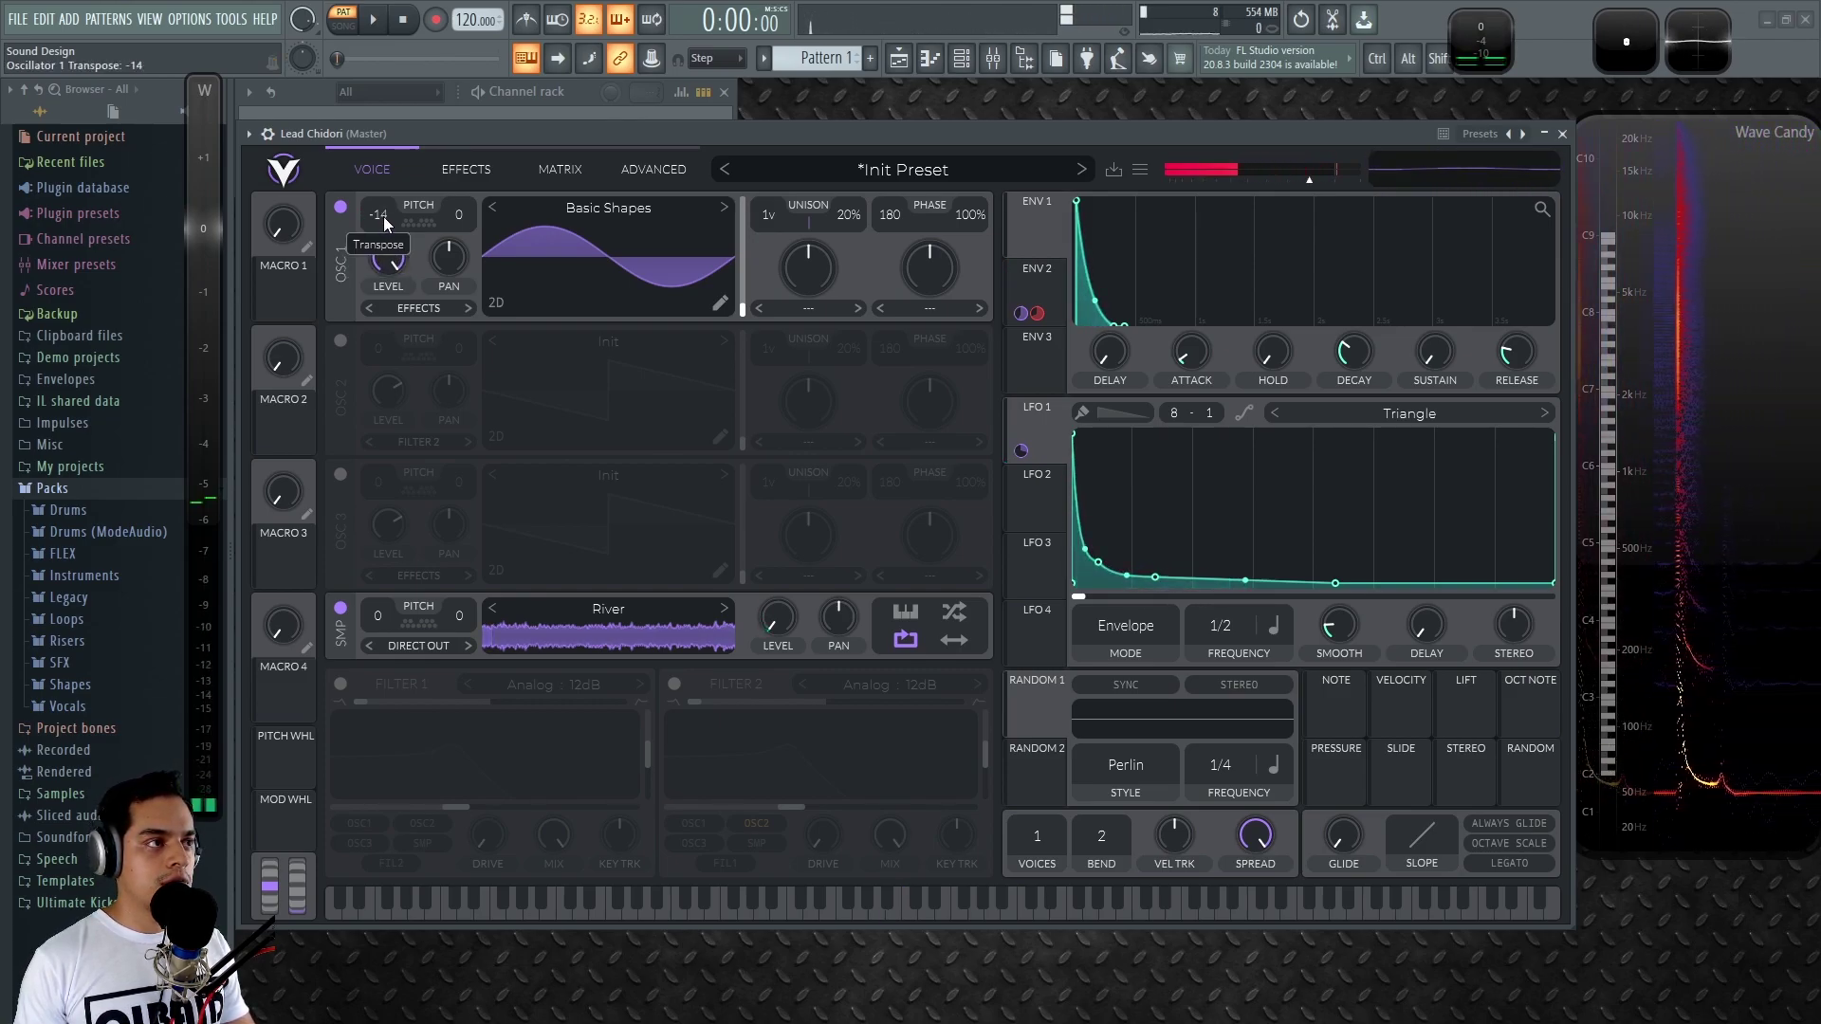
left_click(1036, 429)
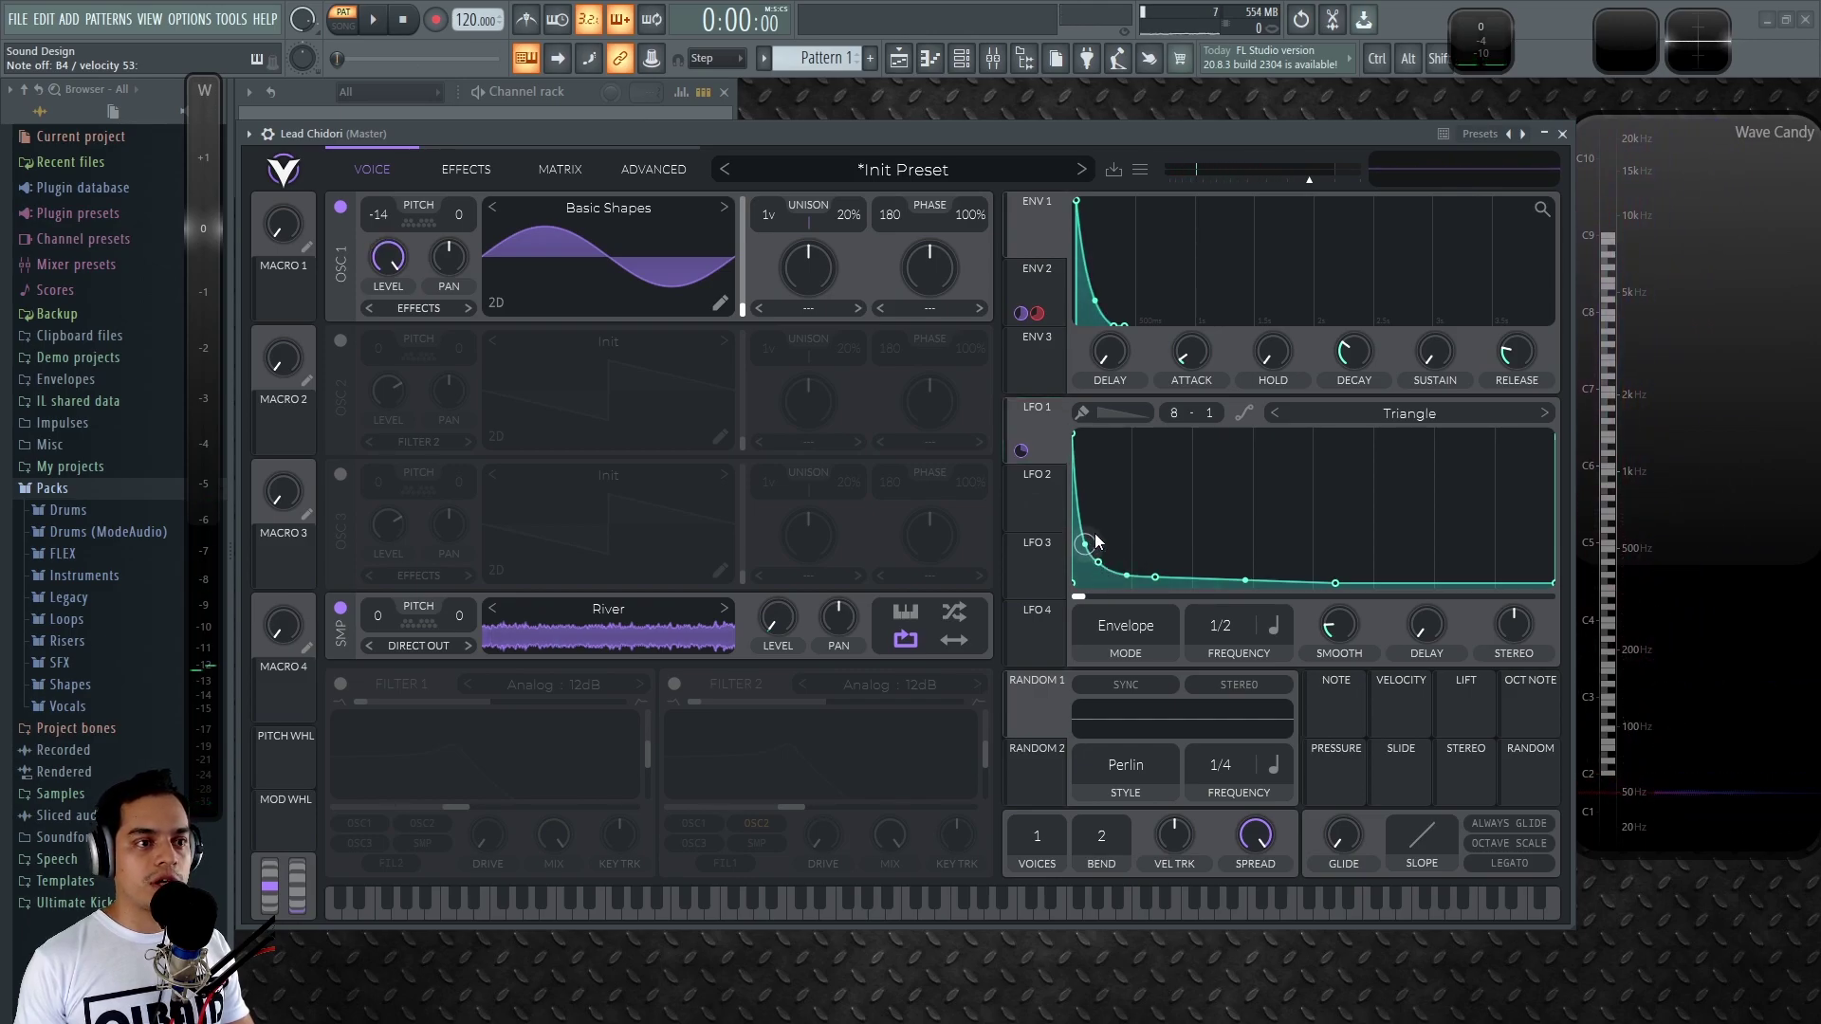
left_click_drag(1089, 576, 1095, 529)
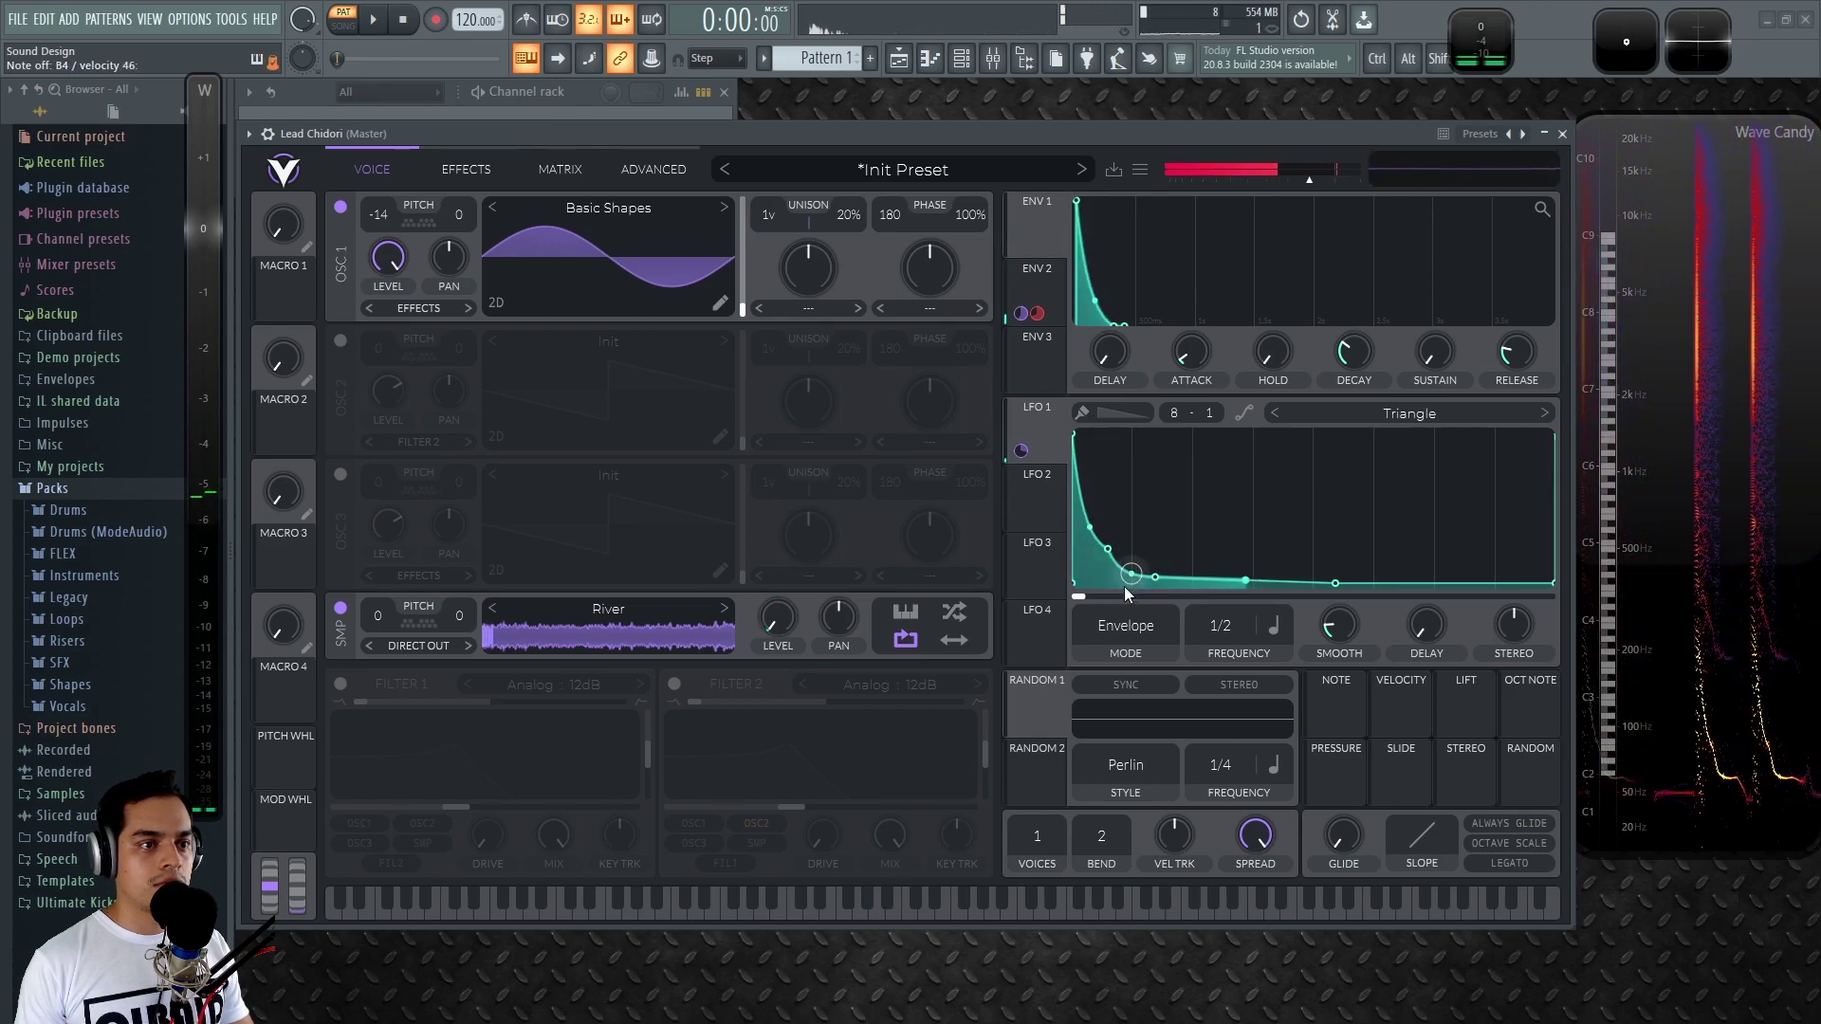
left_click_drag(1157, 581, 1167, 581)
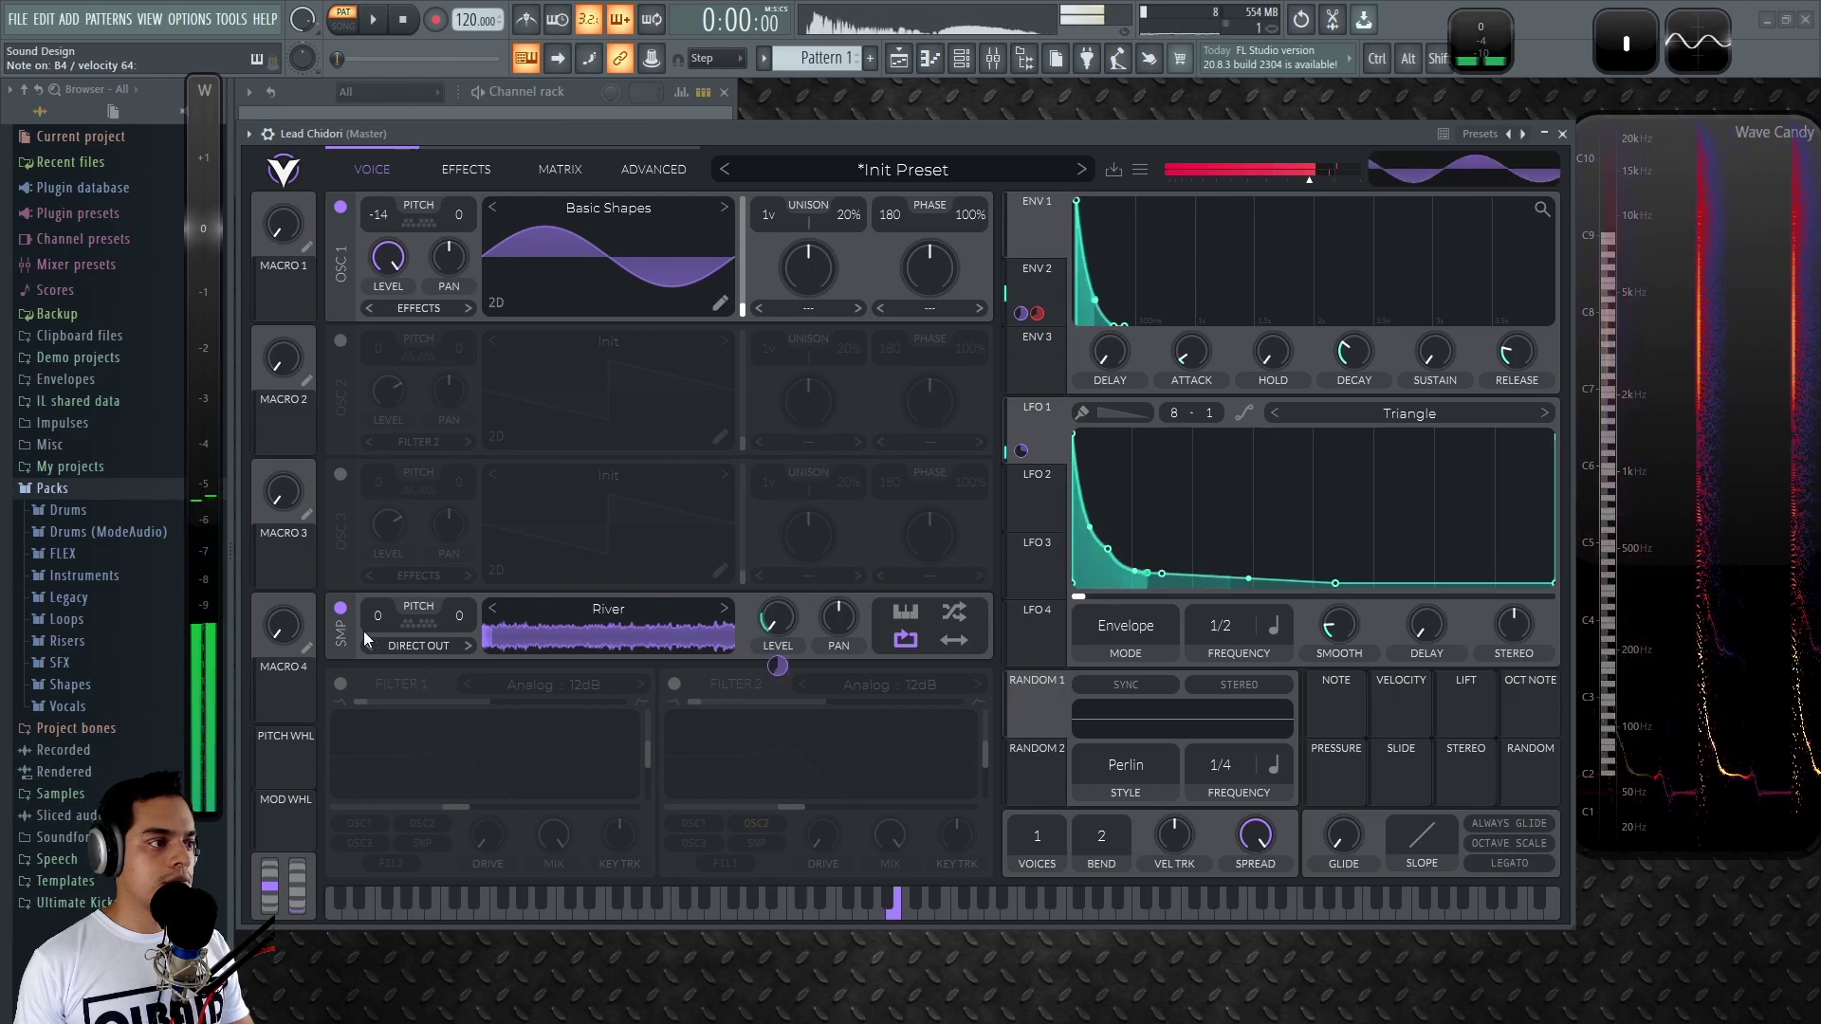
Audition noise samples such as Brown Noise, BART, Box Fan and Grinder in the sampler, with oscillator 1 temporarily switched off.
left_click(344, 609)
left_click(346, 610)
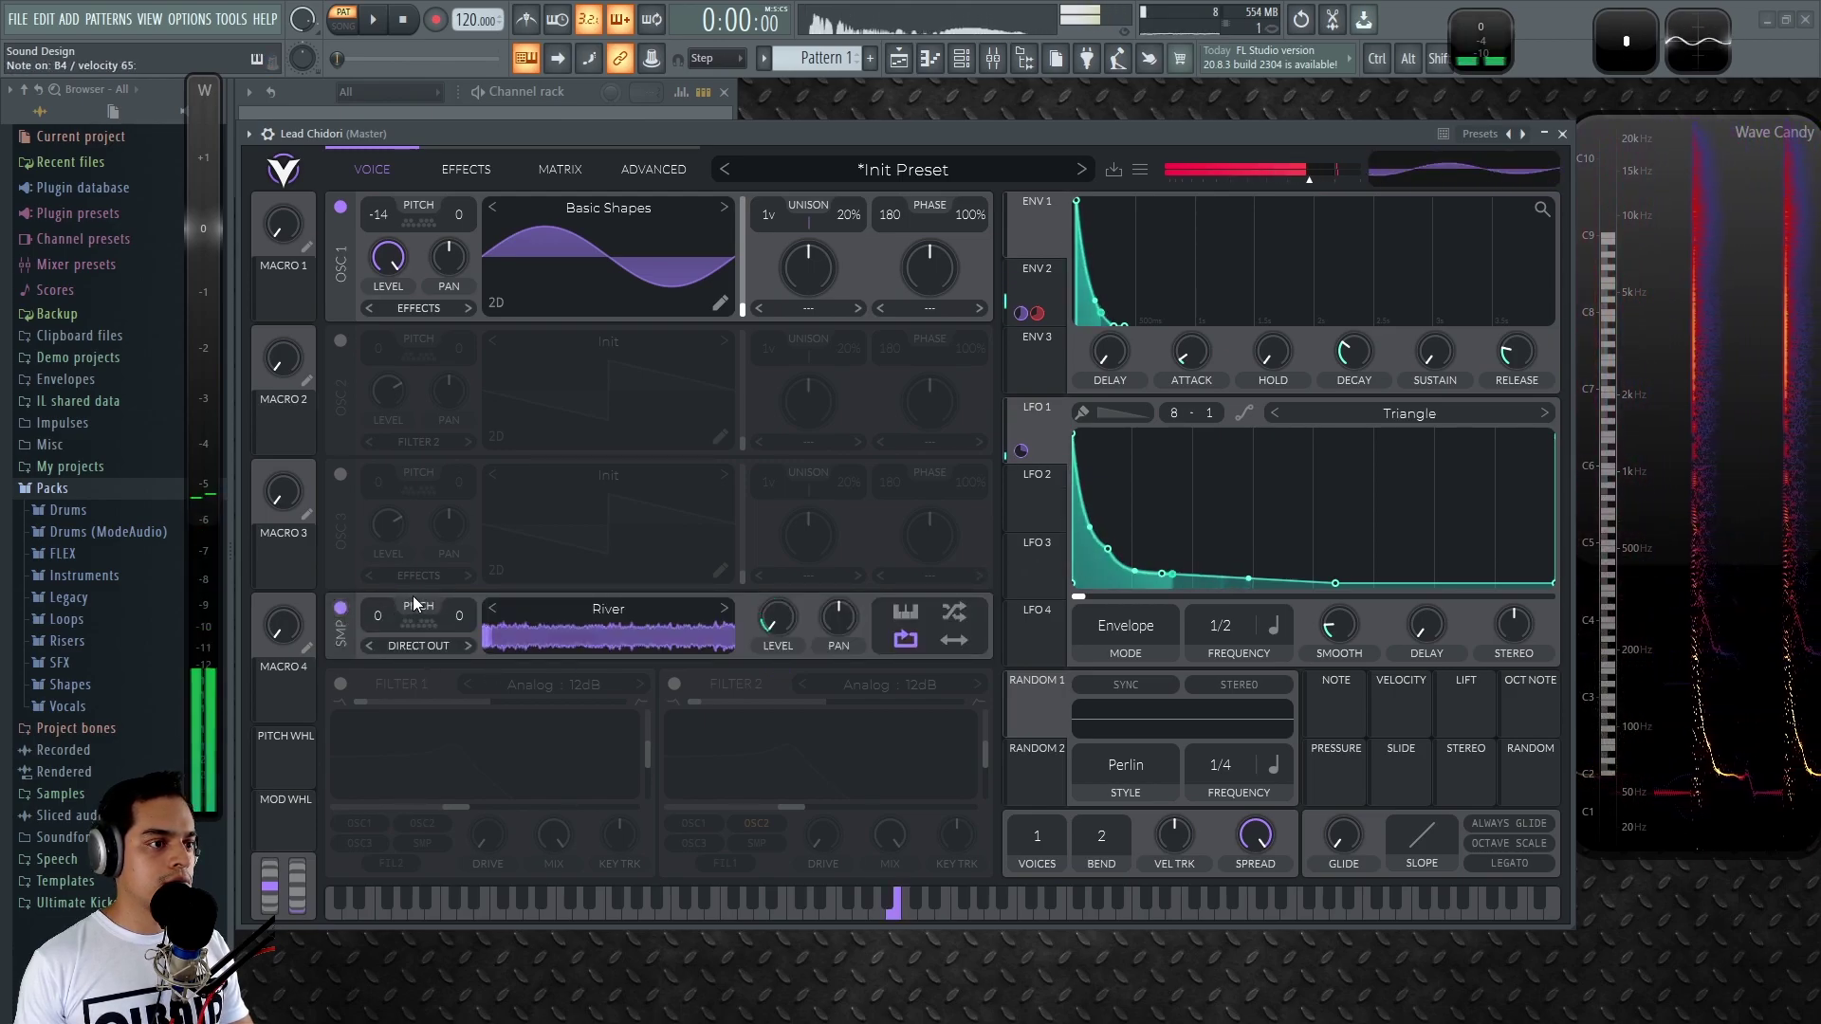
left_click(726, 607)
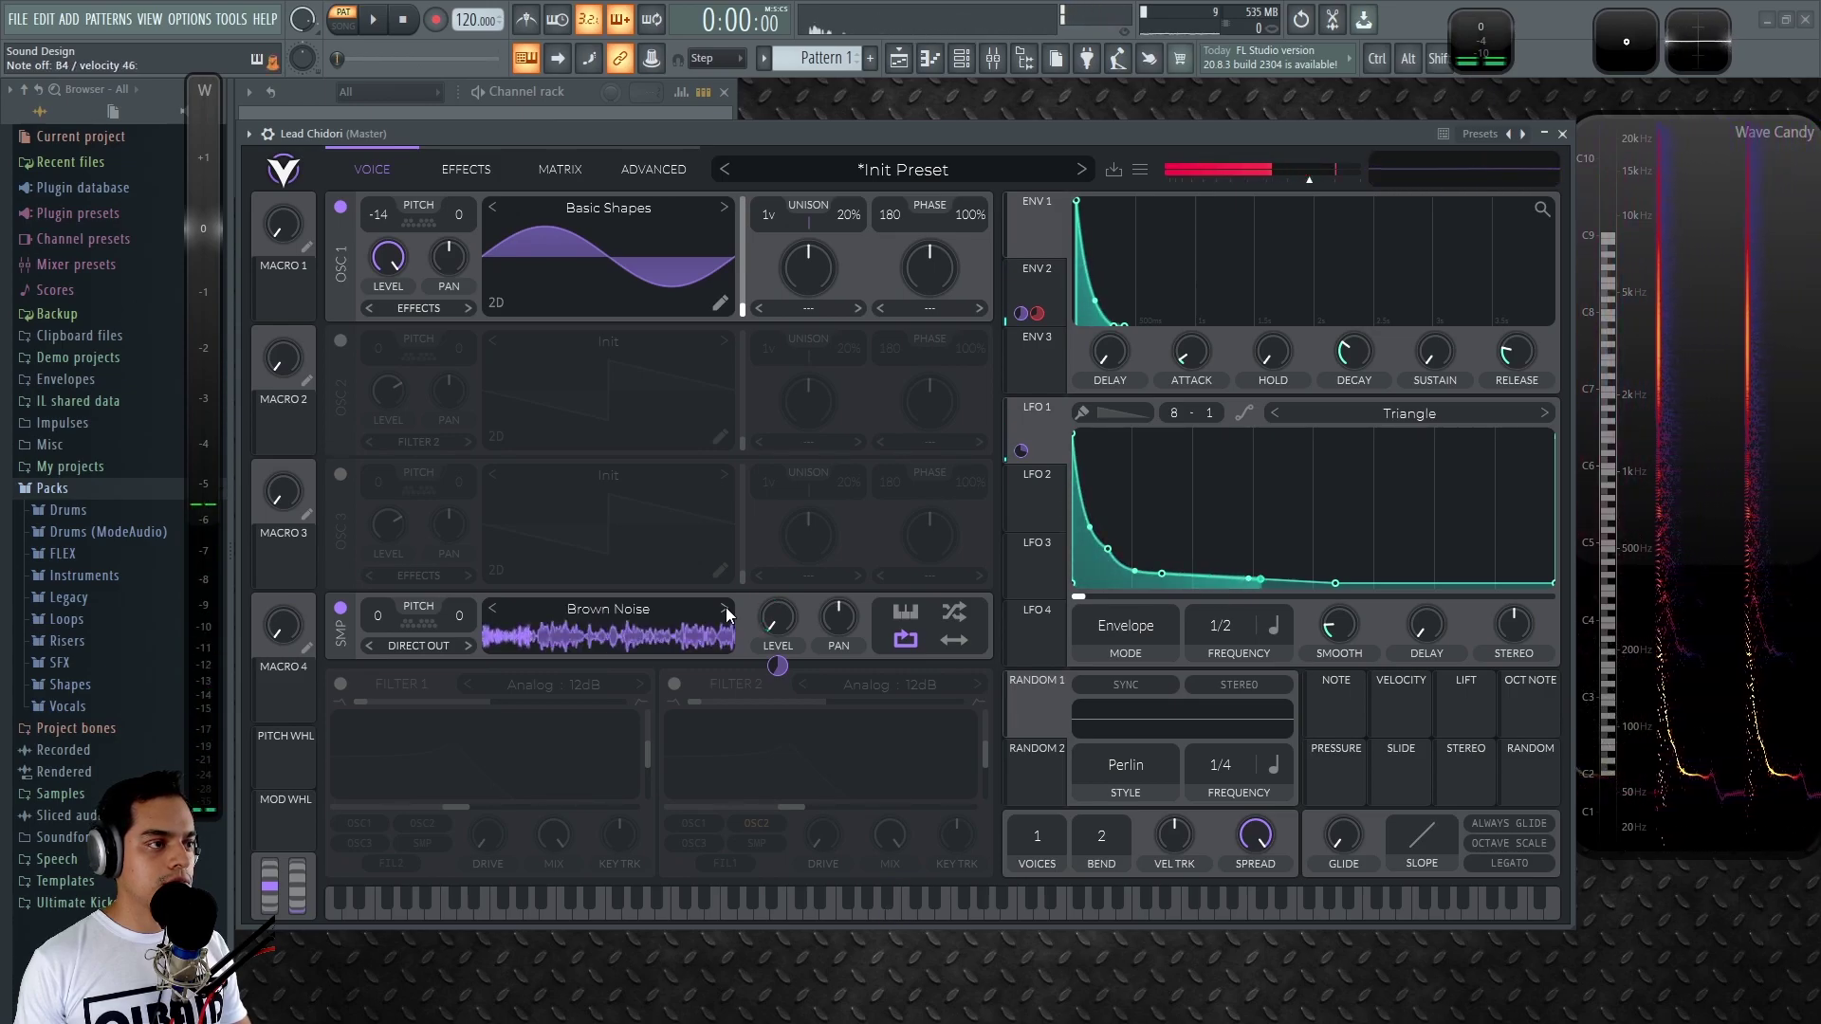
left_click(341, 208)
left_click(726, 609)
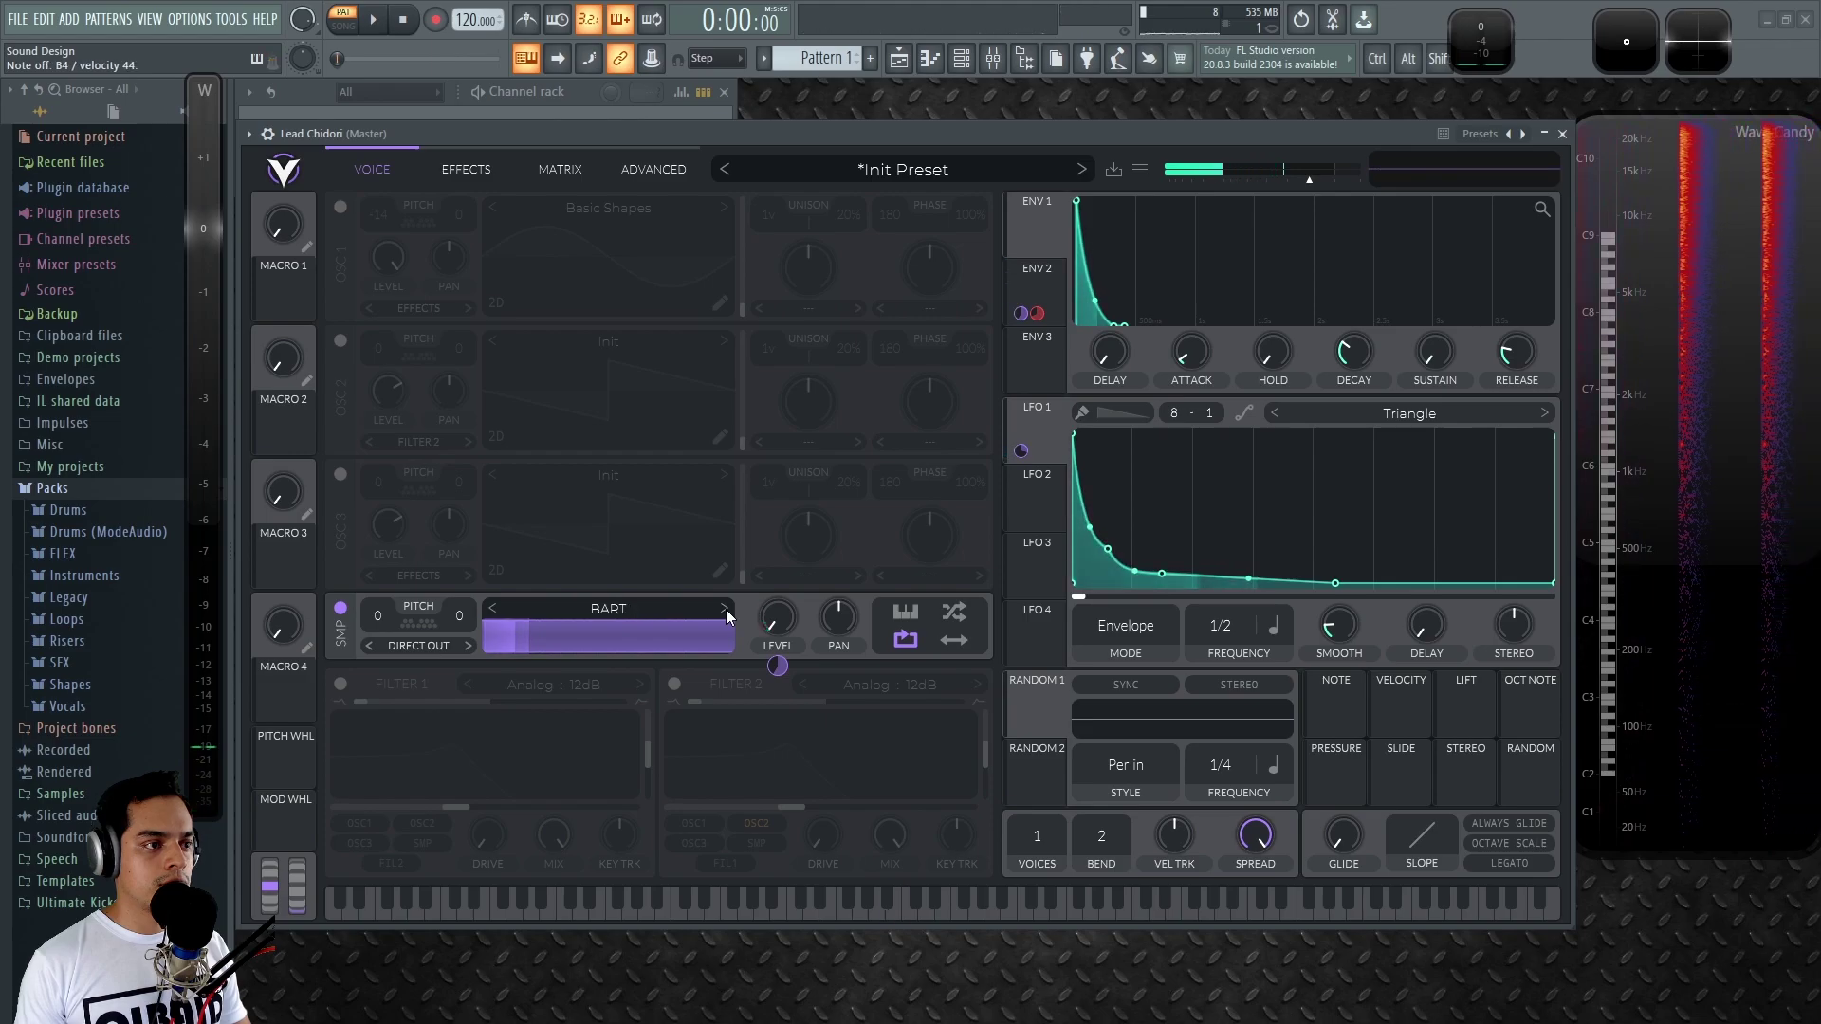
left_click(725, 608)
left_click(726, 609)
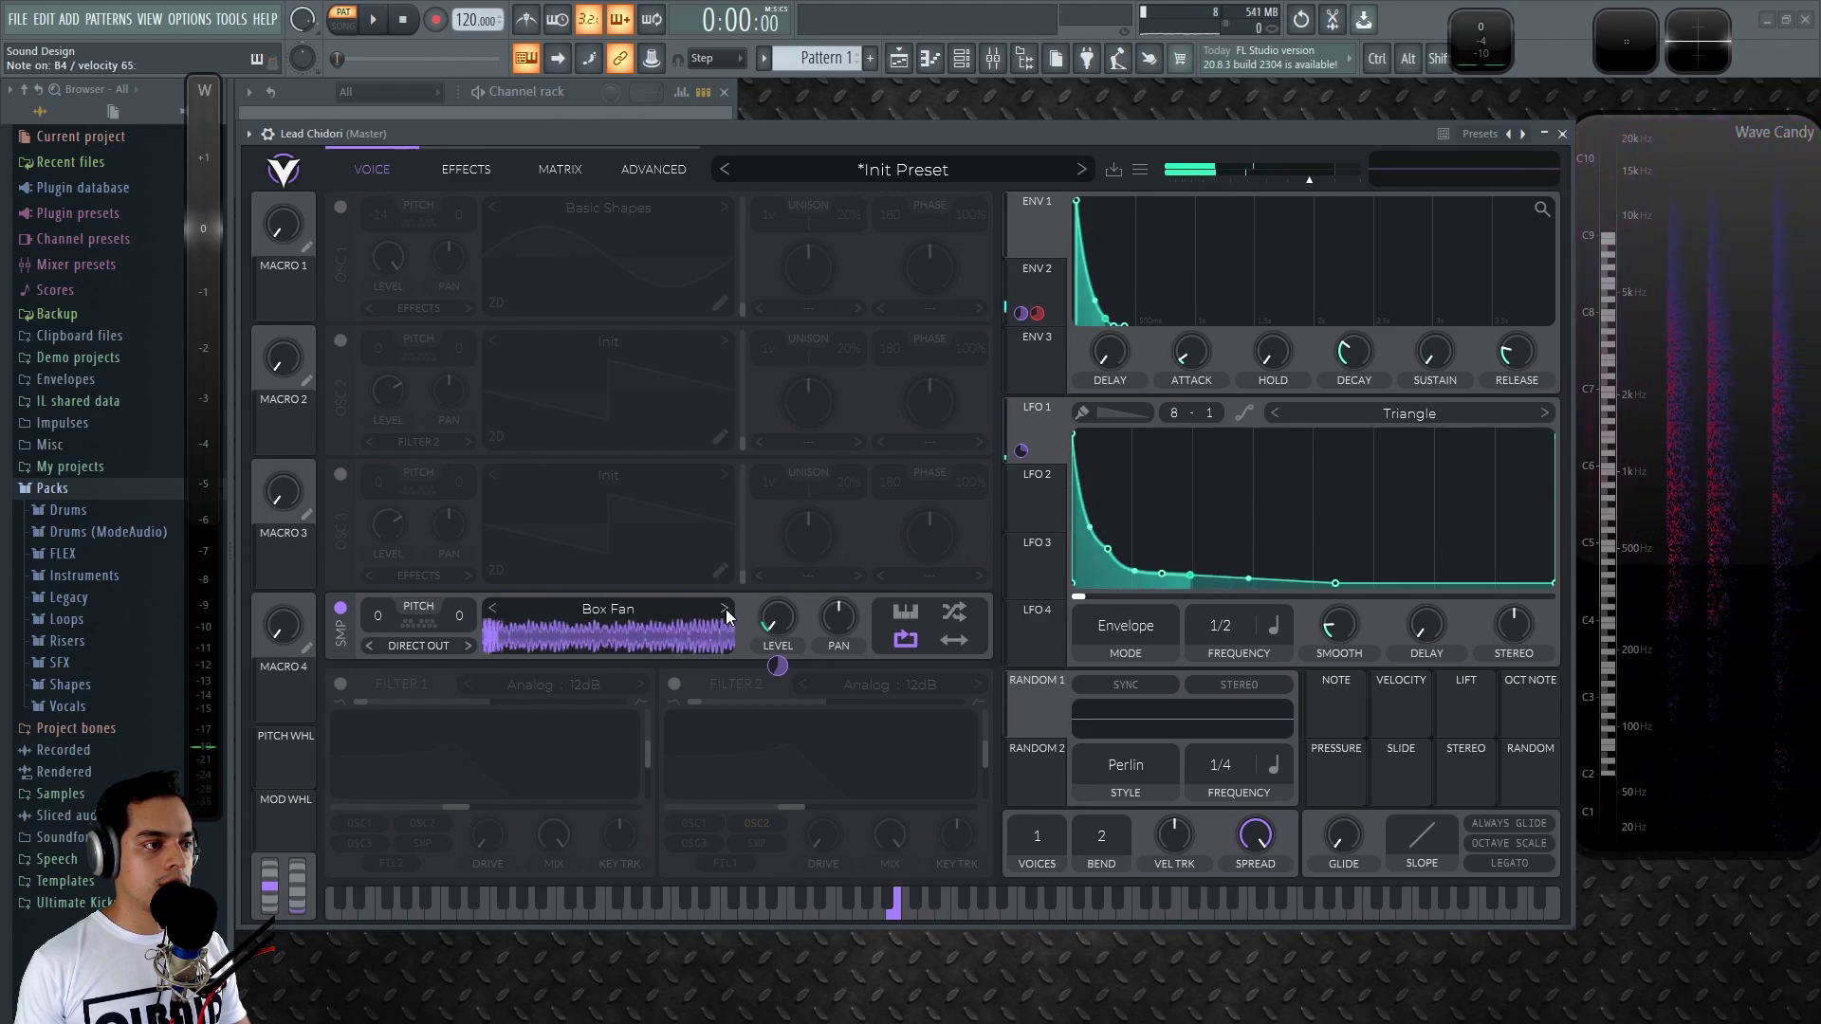
left_click(726, 609)
left_click(341, 207)
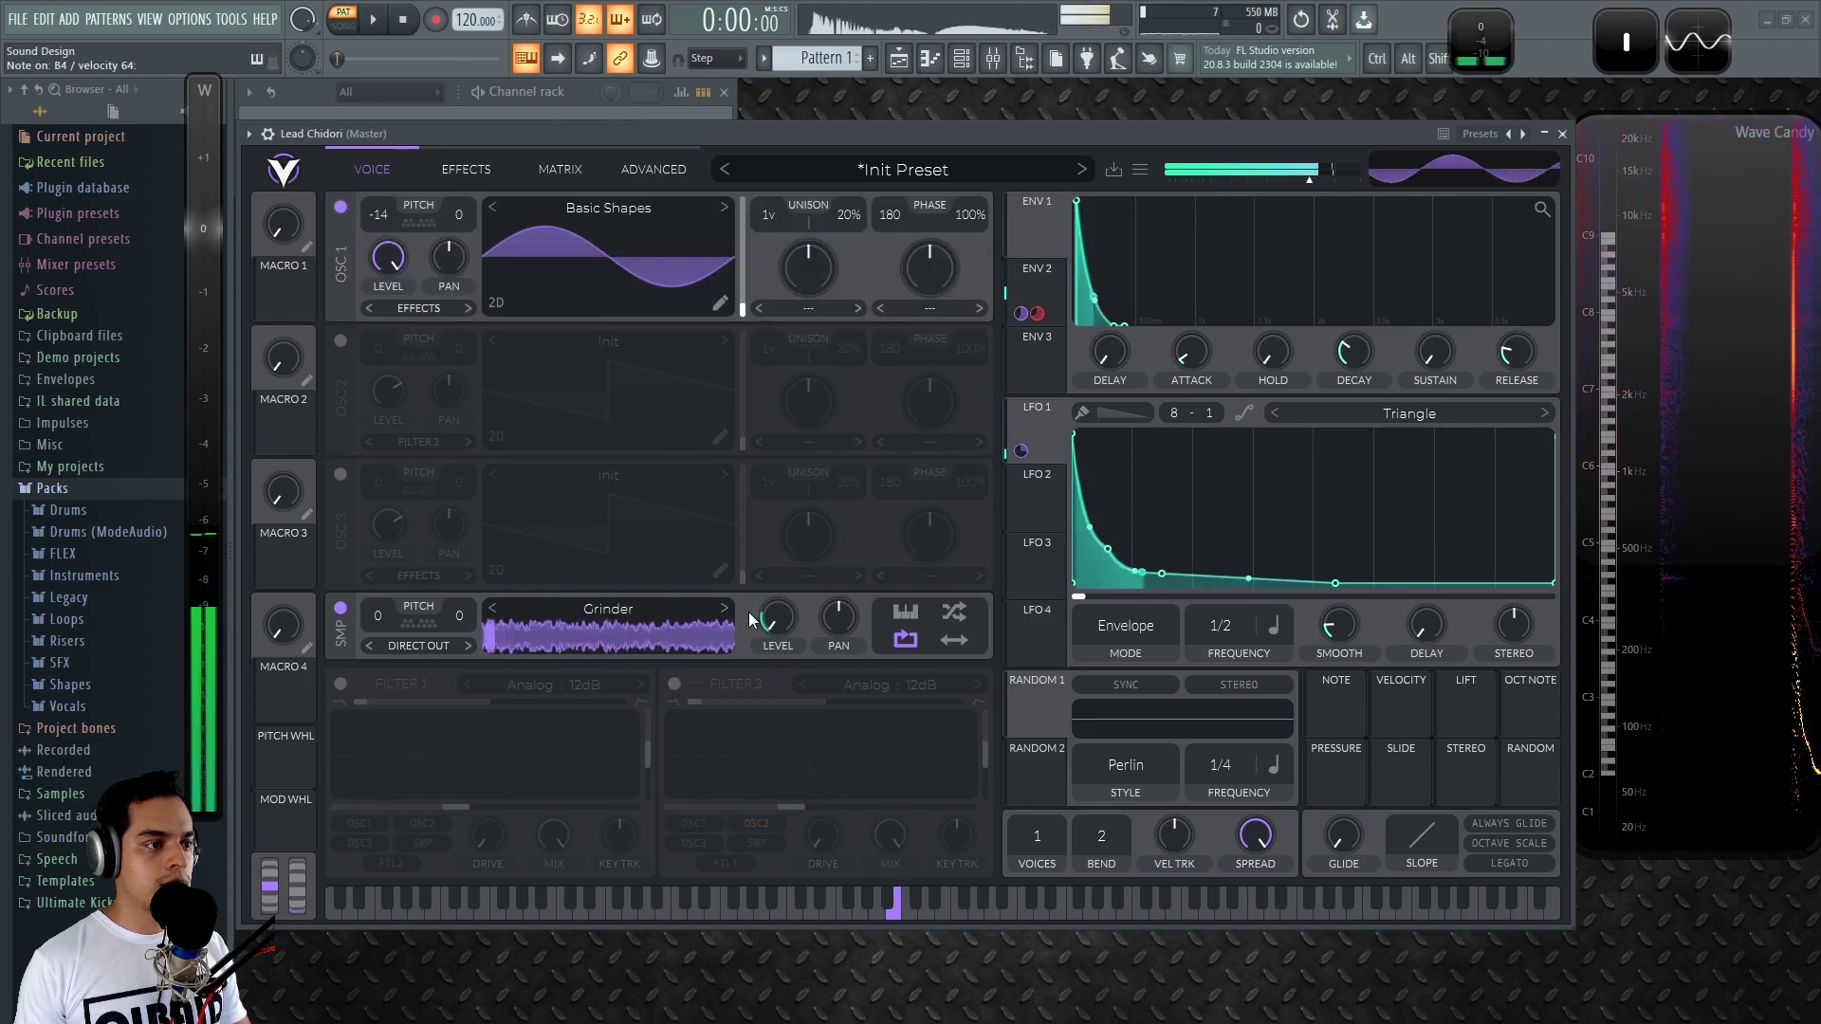
Try further noise samples against oscillator 1, choosing Box Fan, and raise the sampler's level to about 0.112.
left_click(725, 611)
left_click(725, 611)
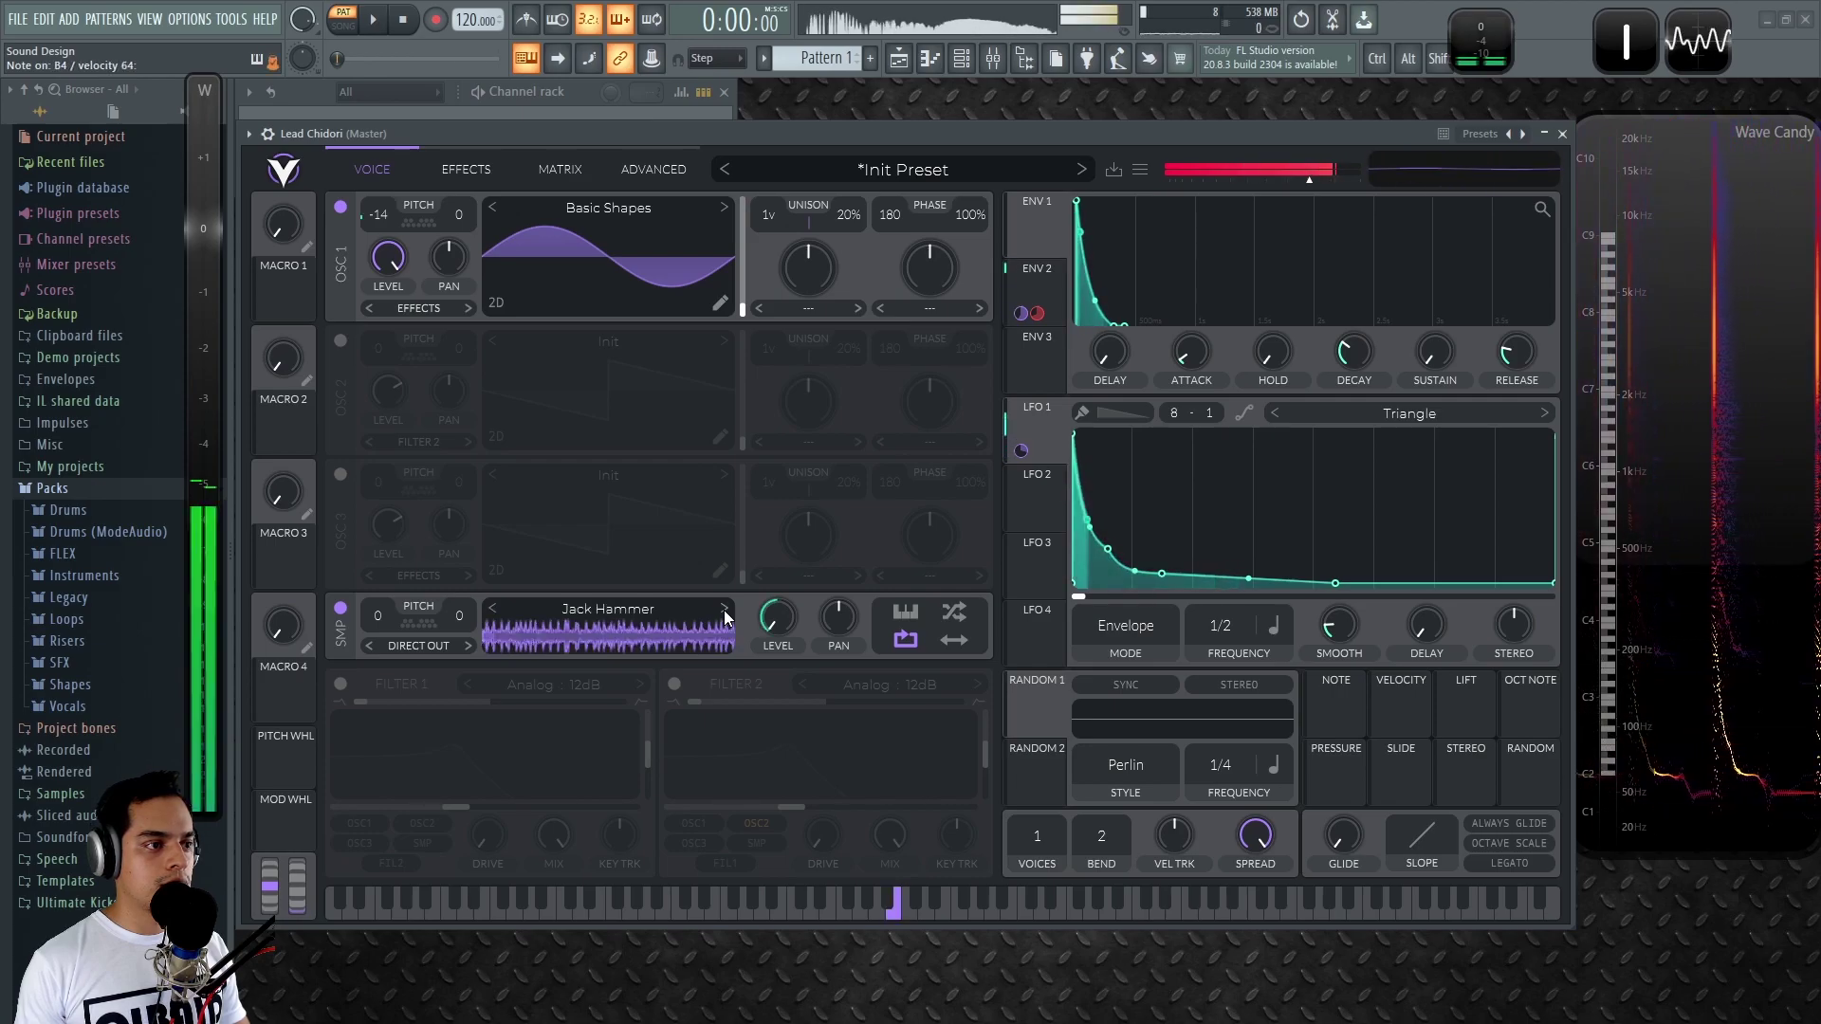
left_click(724, 611)
left_click(724, 611)
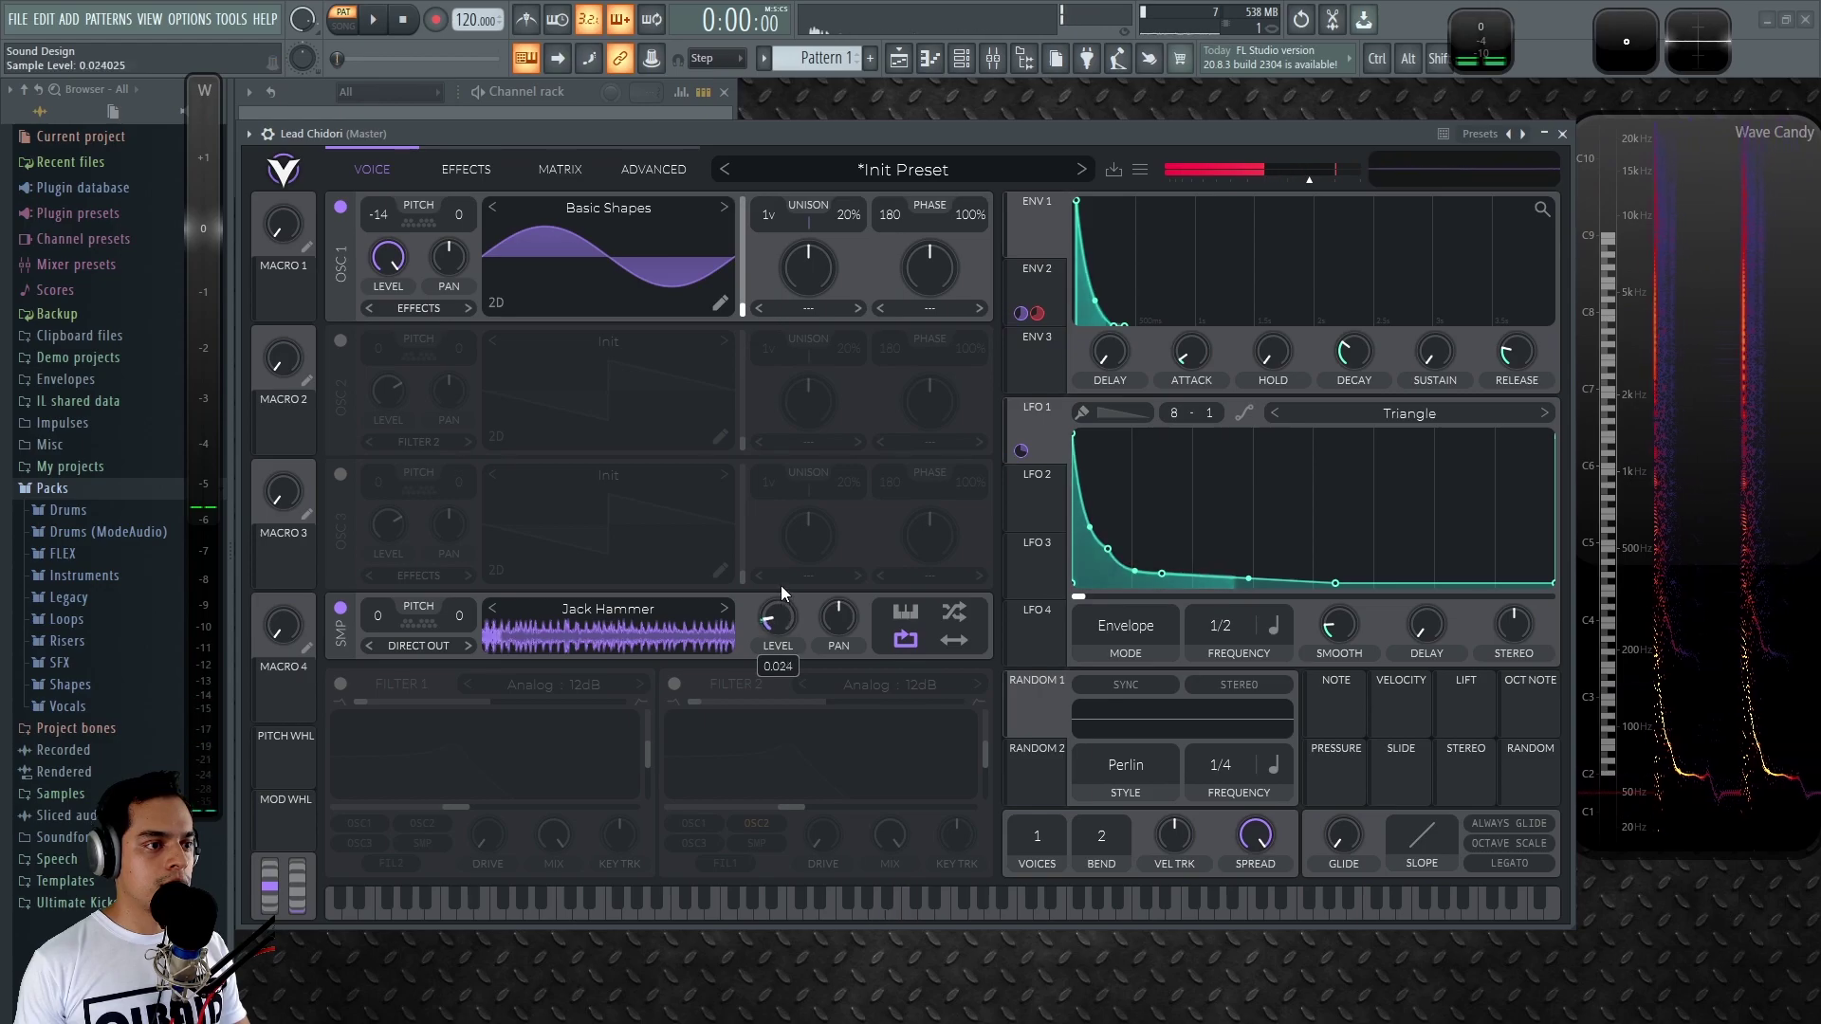
left_click(724, 611)
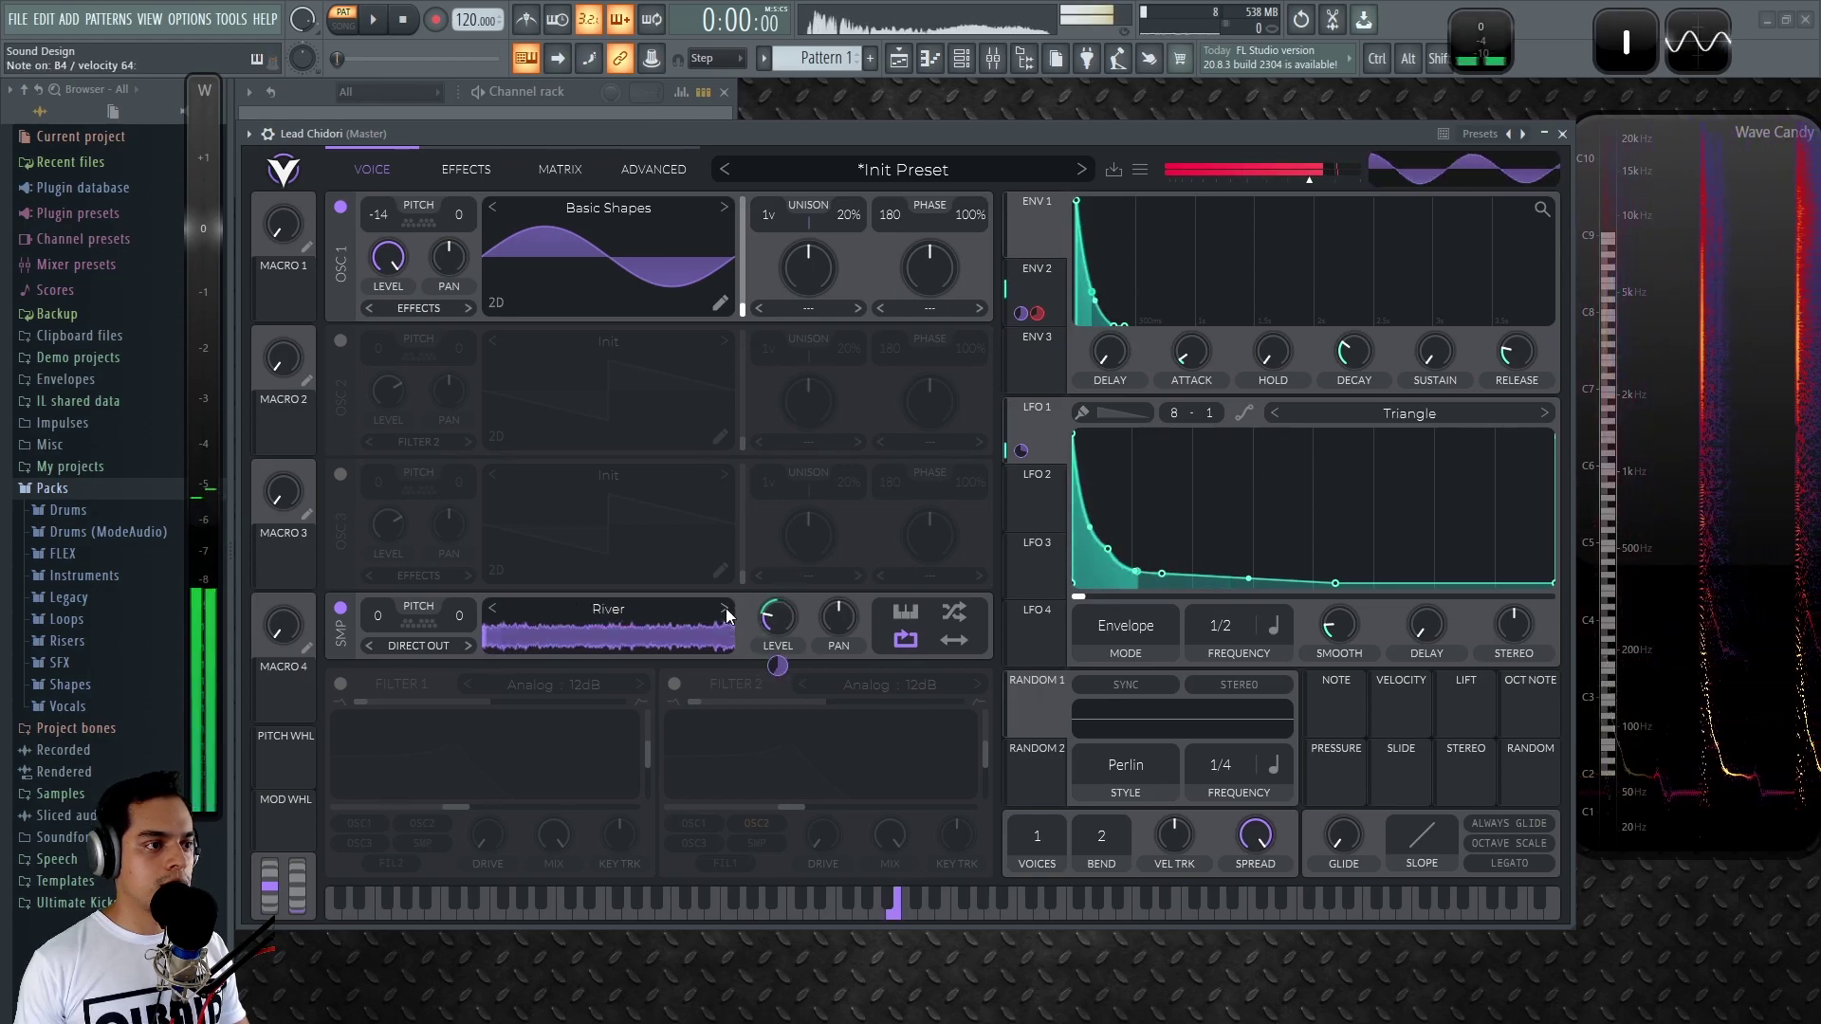
left_click(725, 609)
left_click(725, 608)
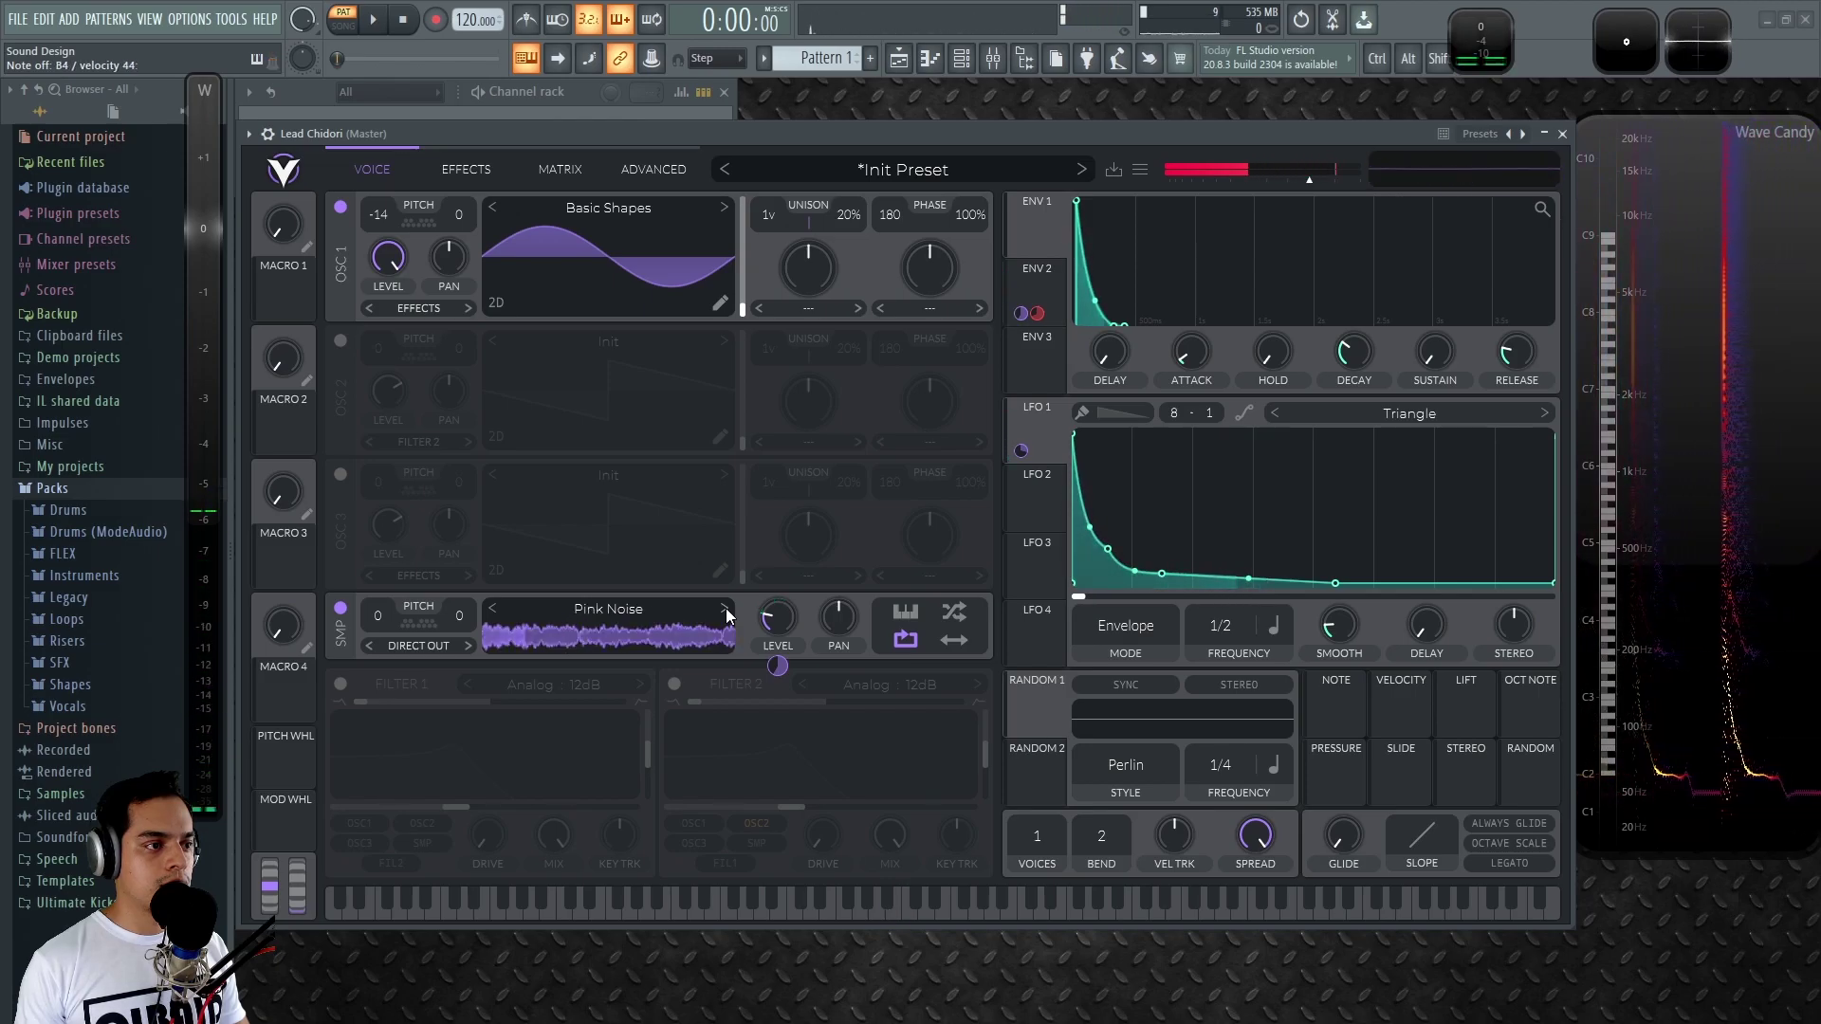
left_click(725, 609)
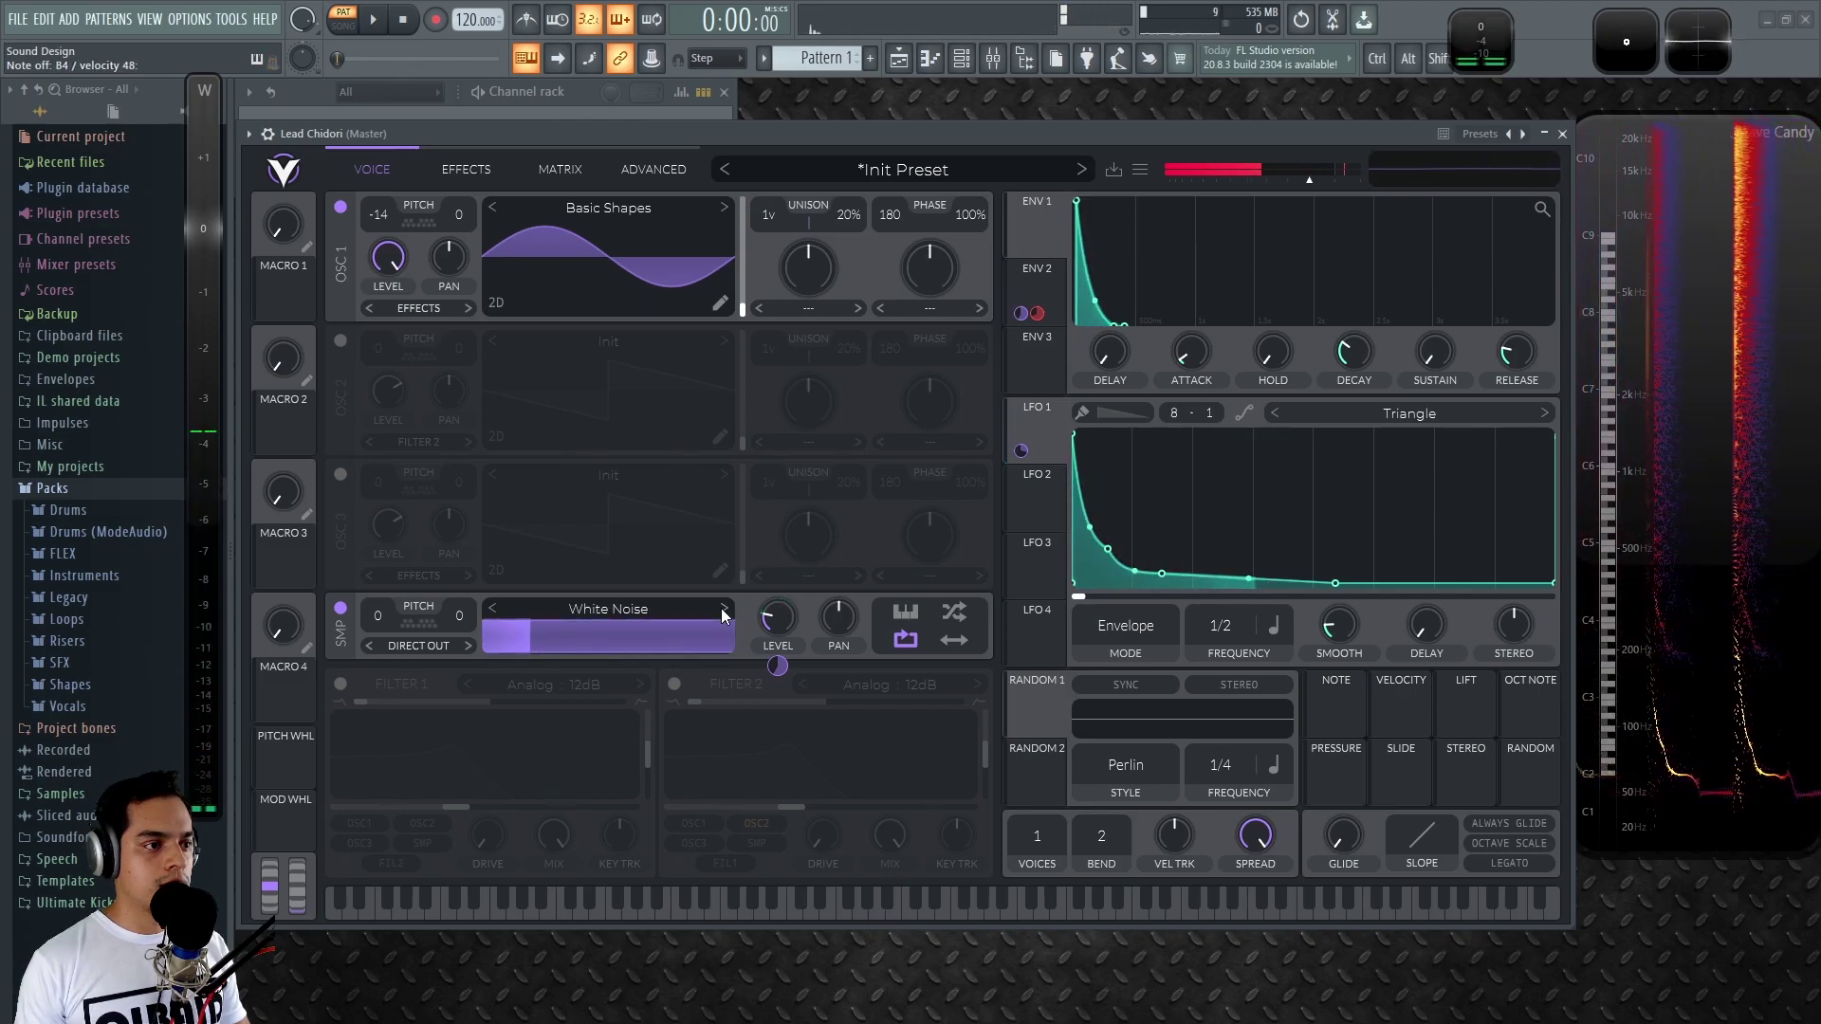
left_click(724, 609)
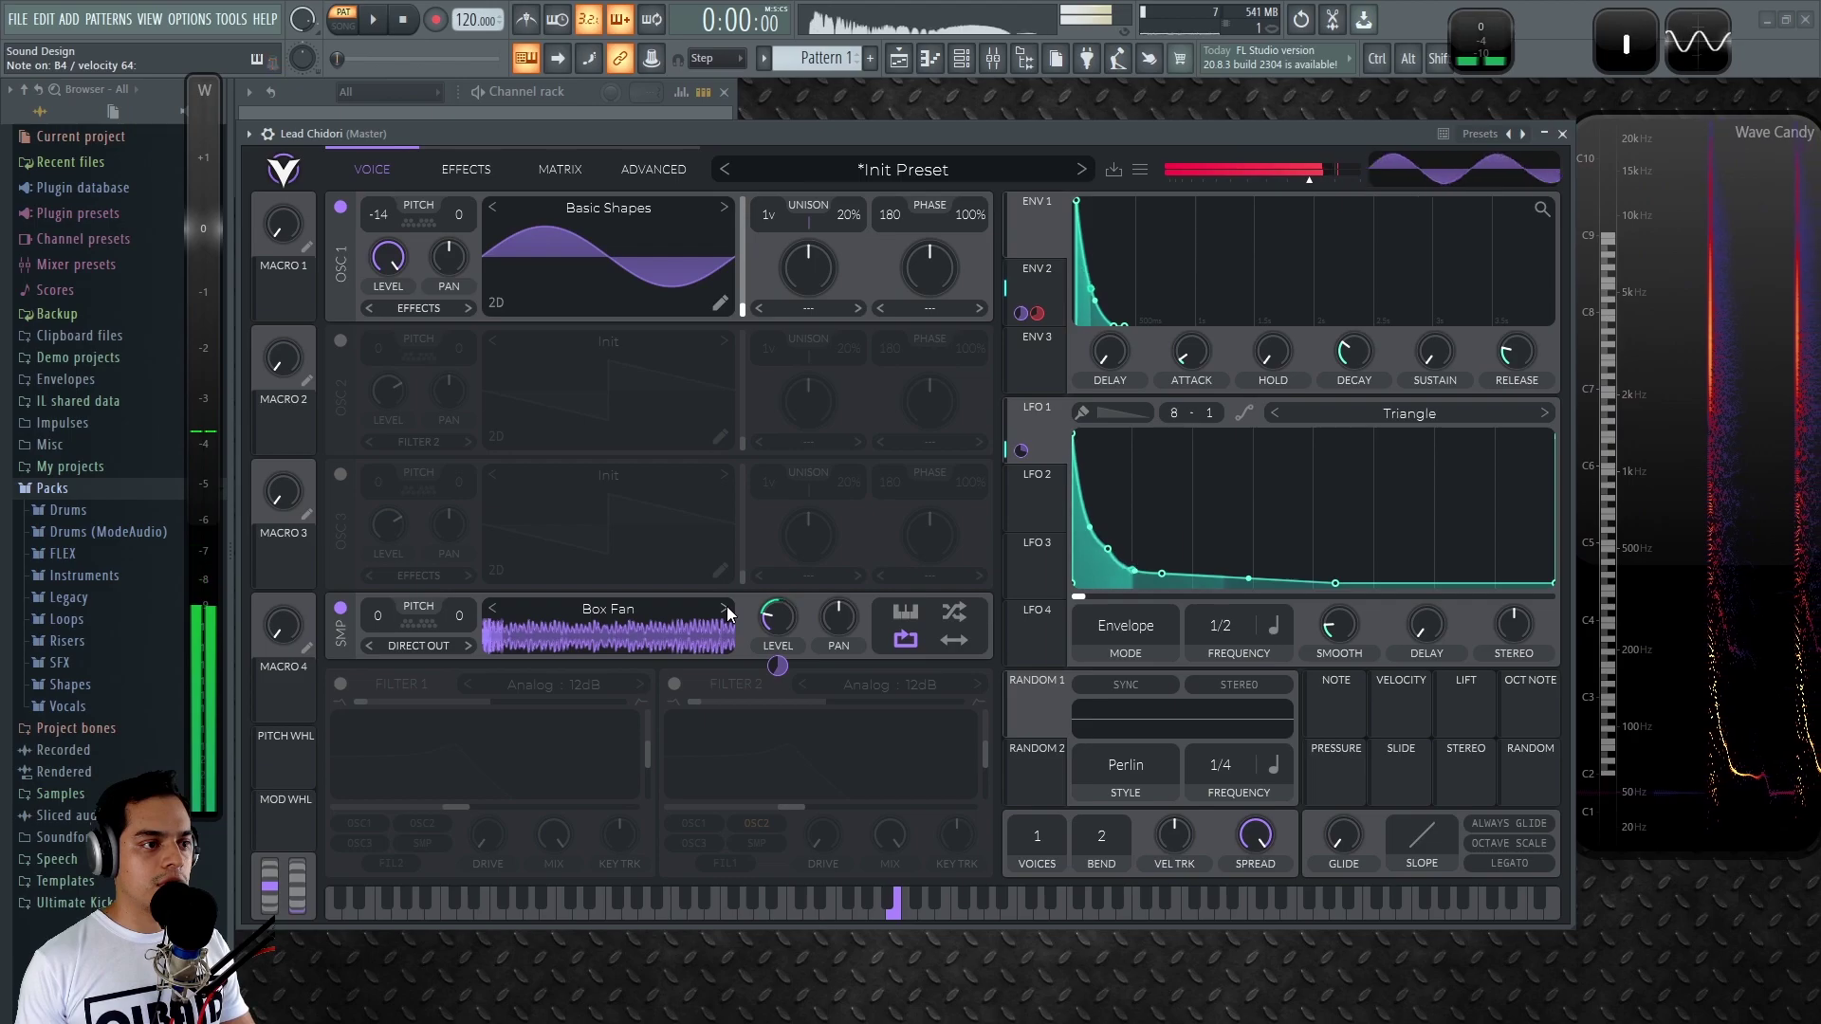
left_click_drag(778, 612, 778, 616)
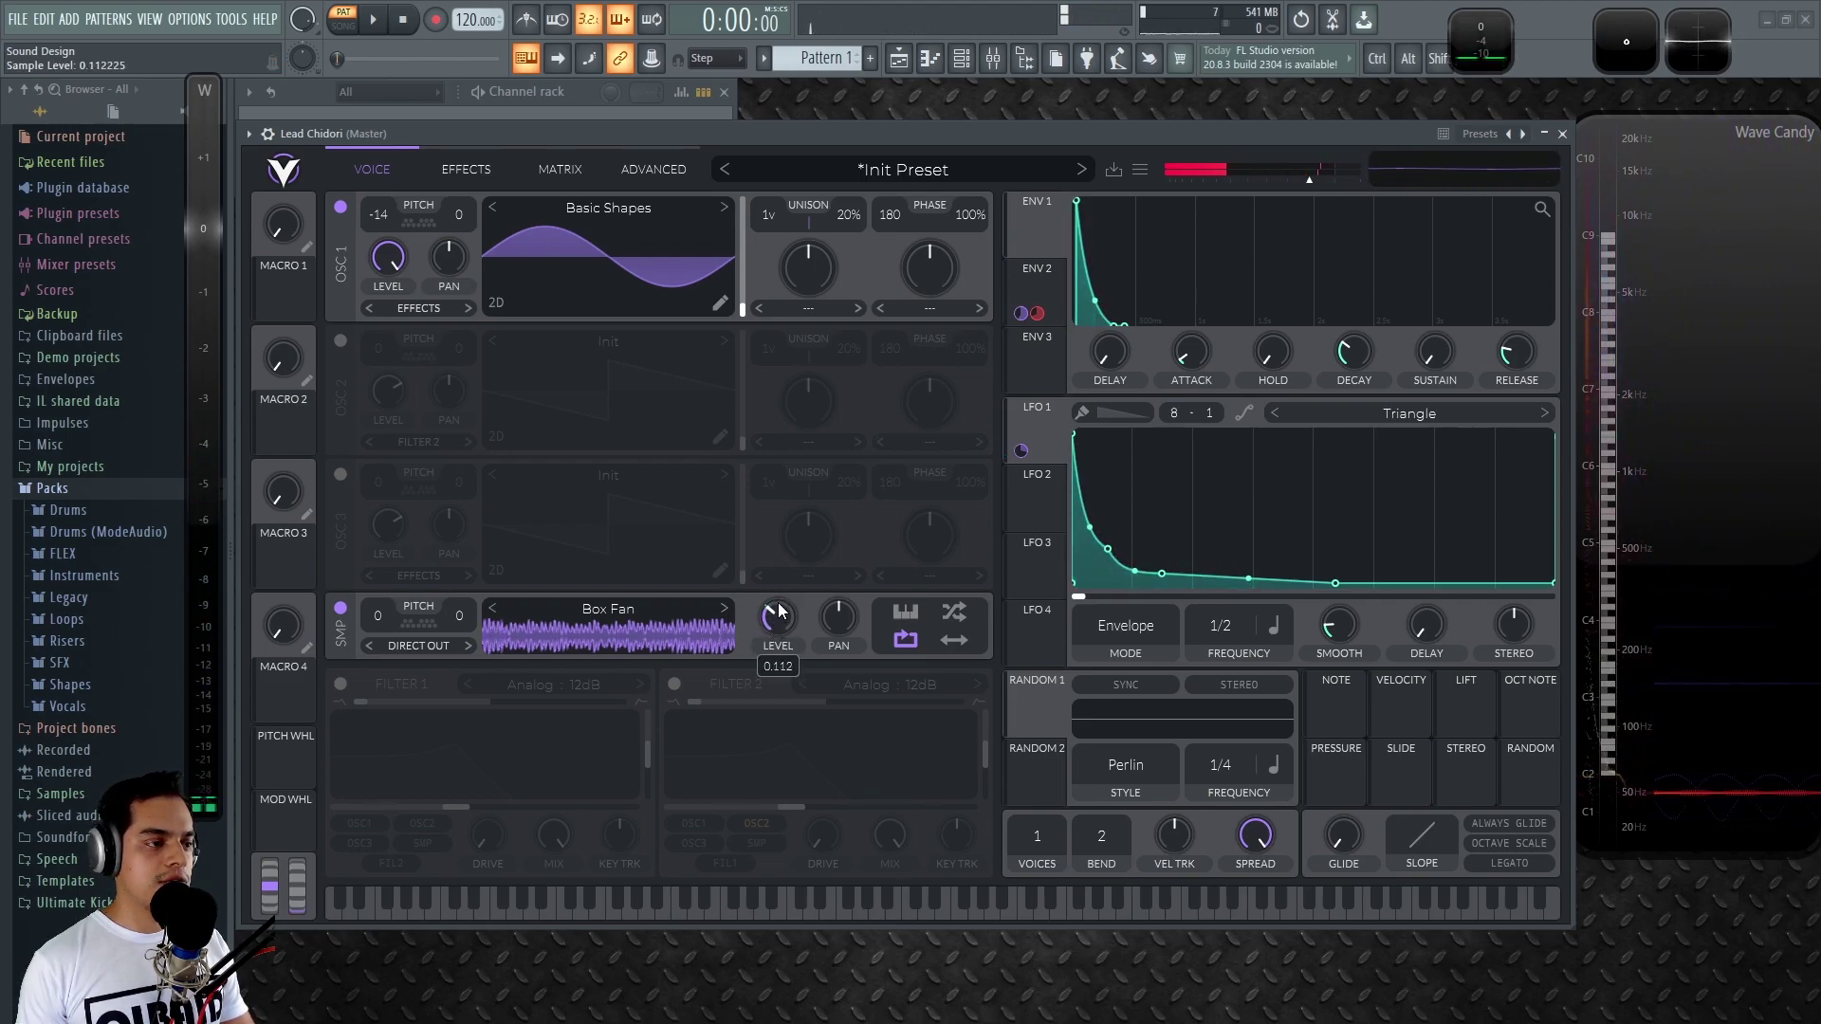
Listen to the noise layer with oscillator 1 temporarily switched off and review the effects chain.
left_click(340, 209)
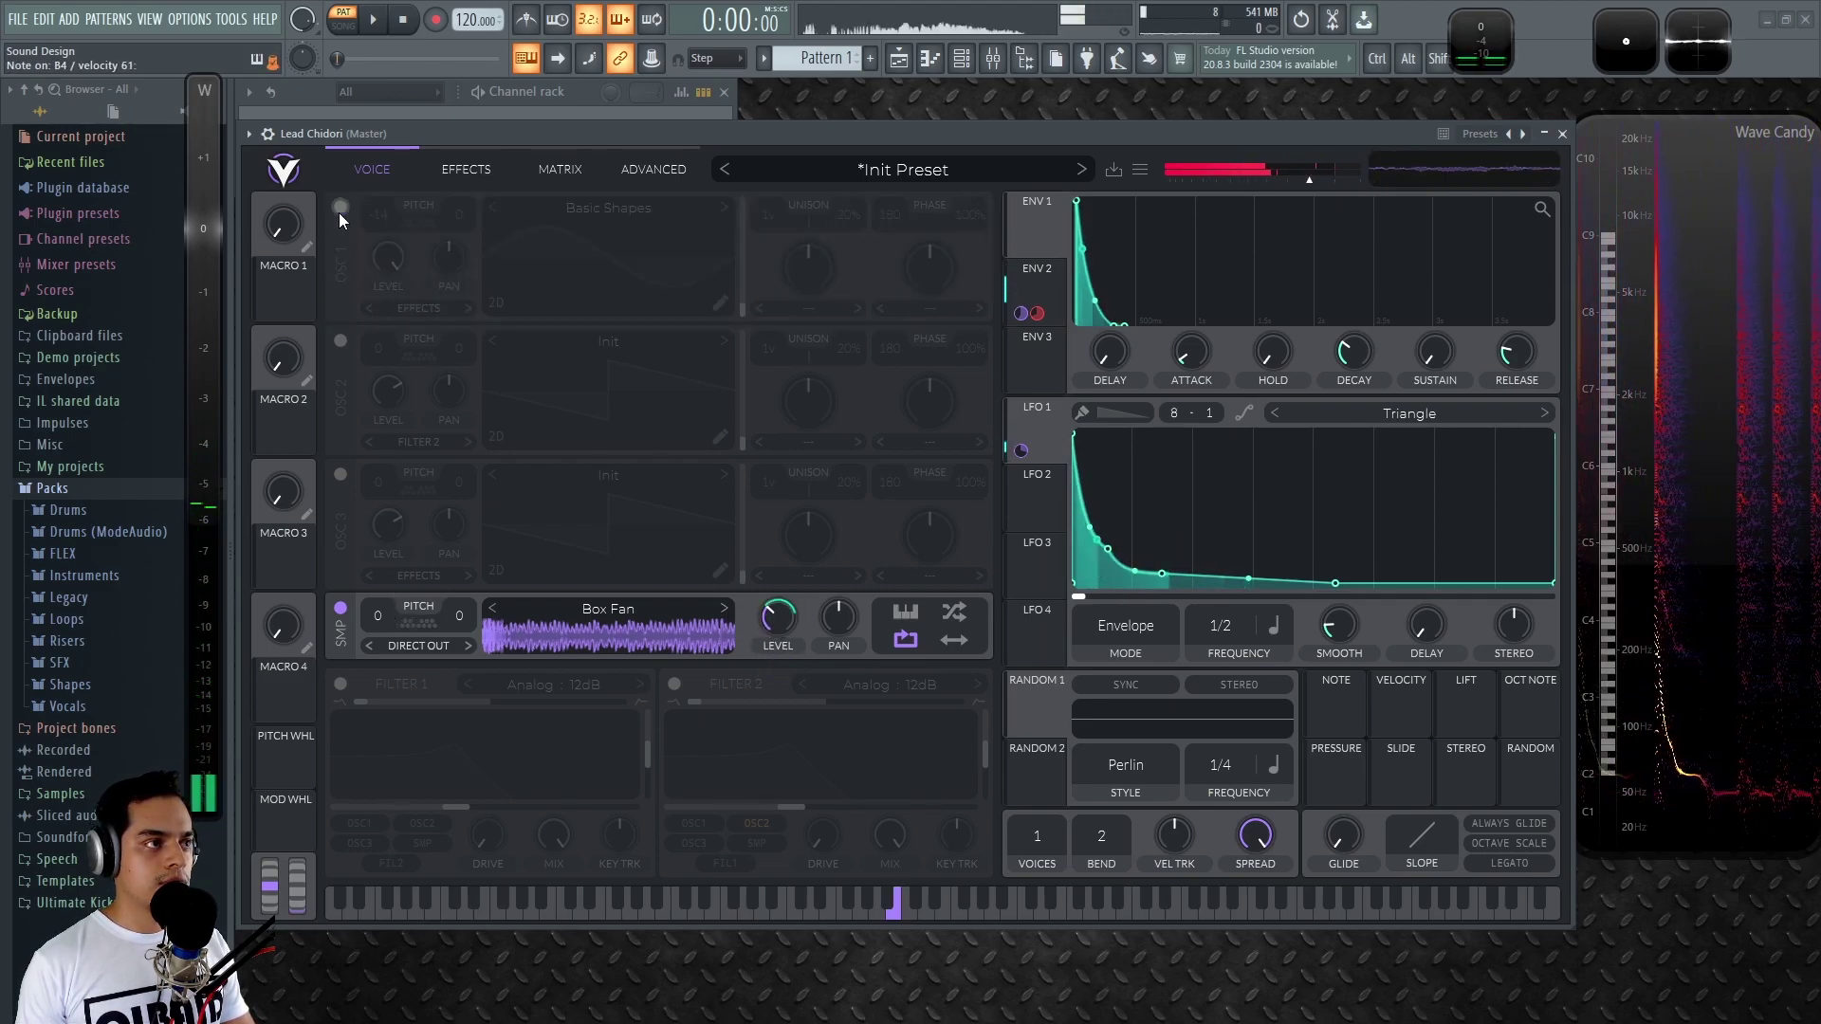
left_click(340, 209)
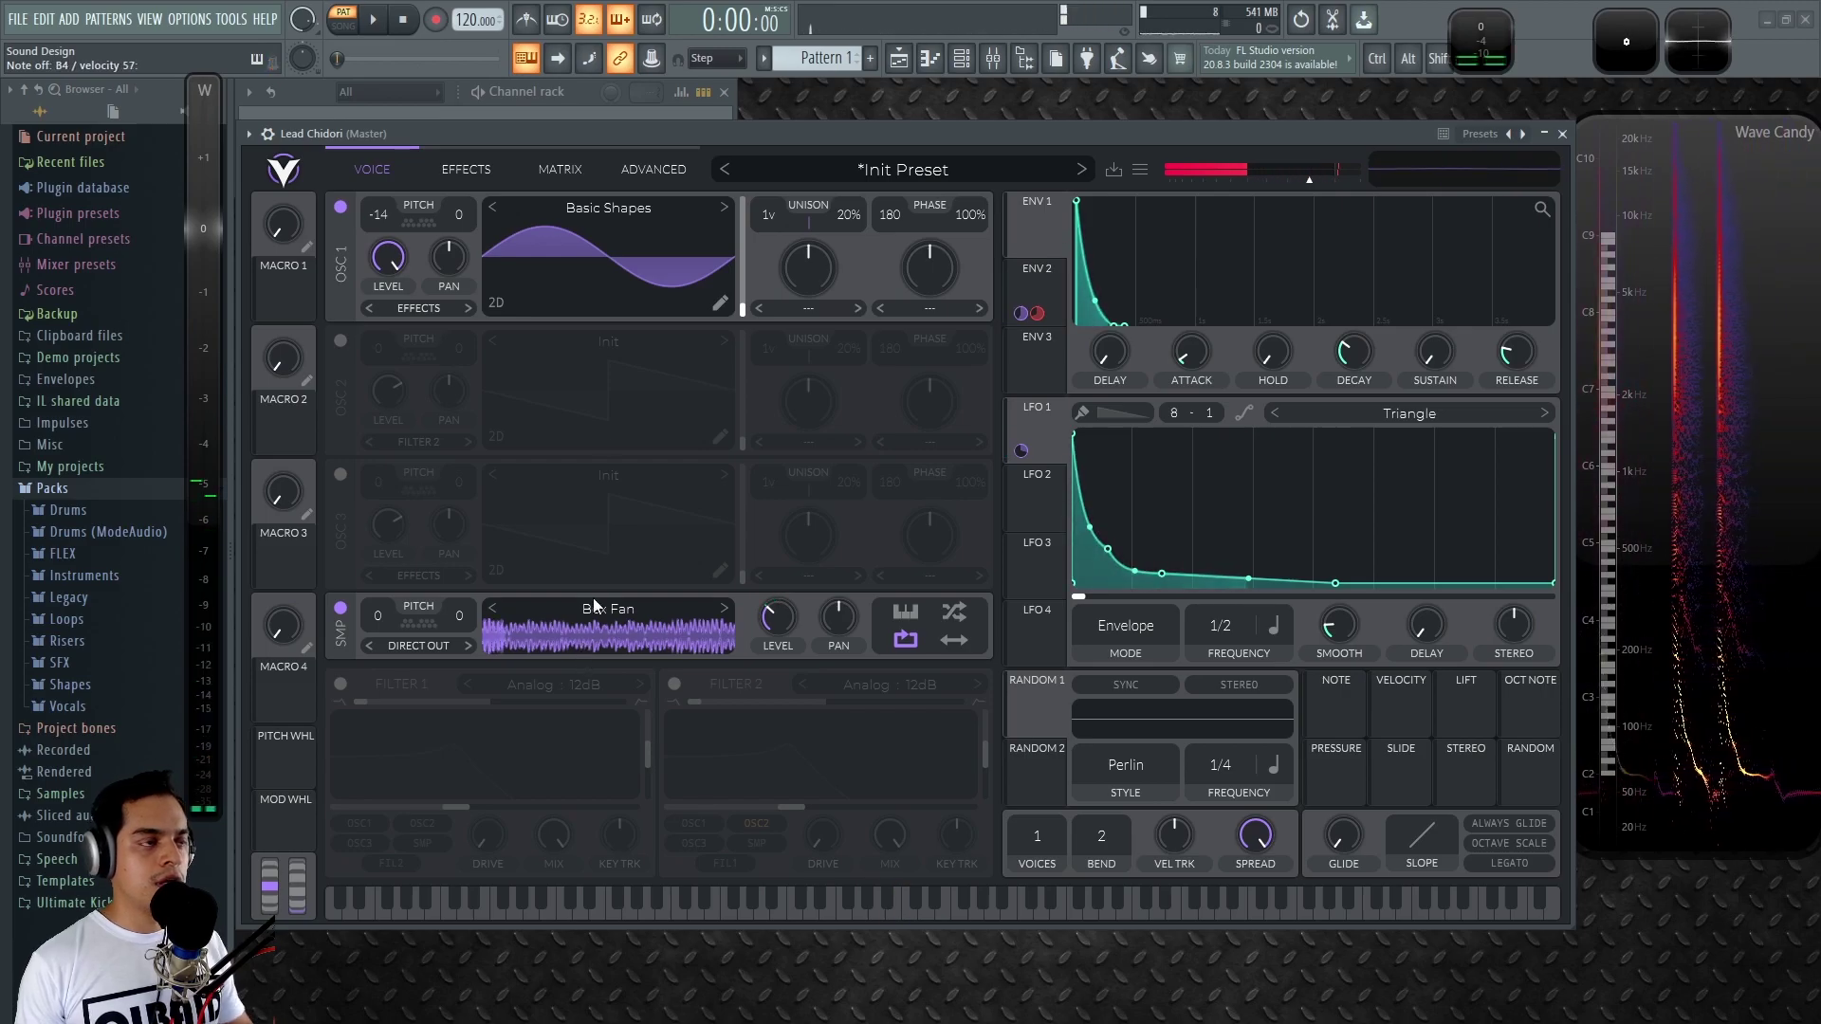
left_click(479, 169)
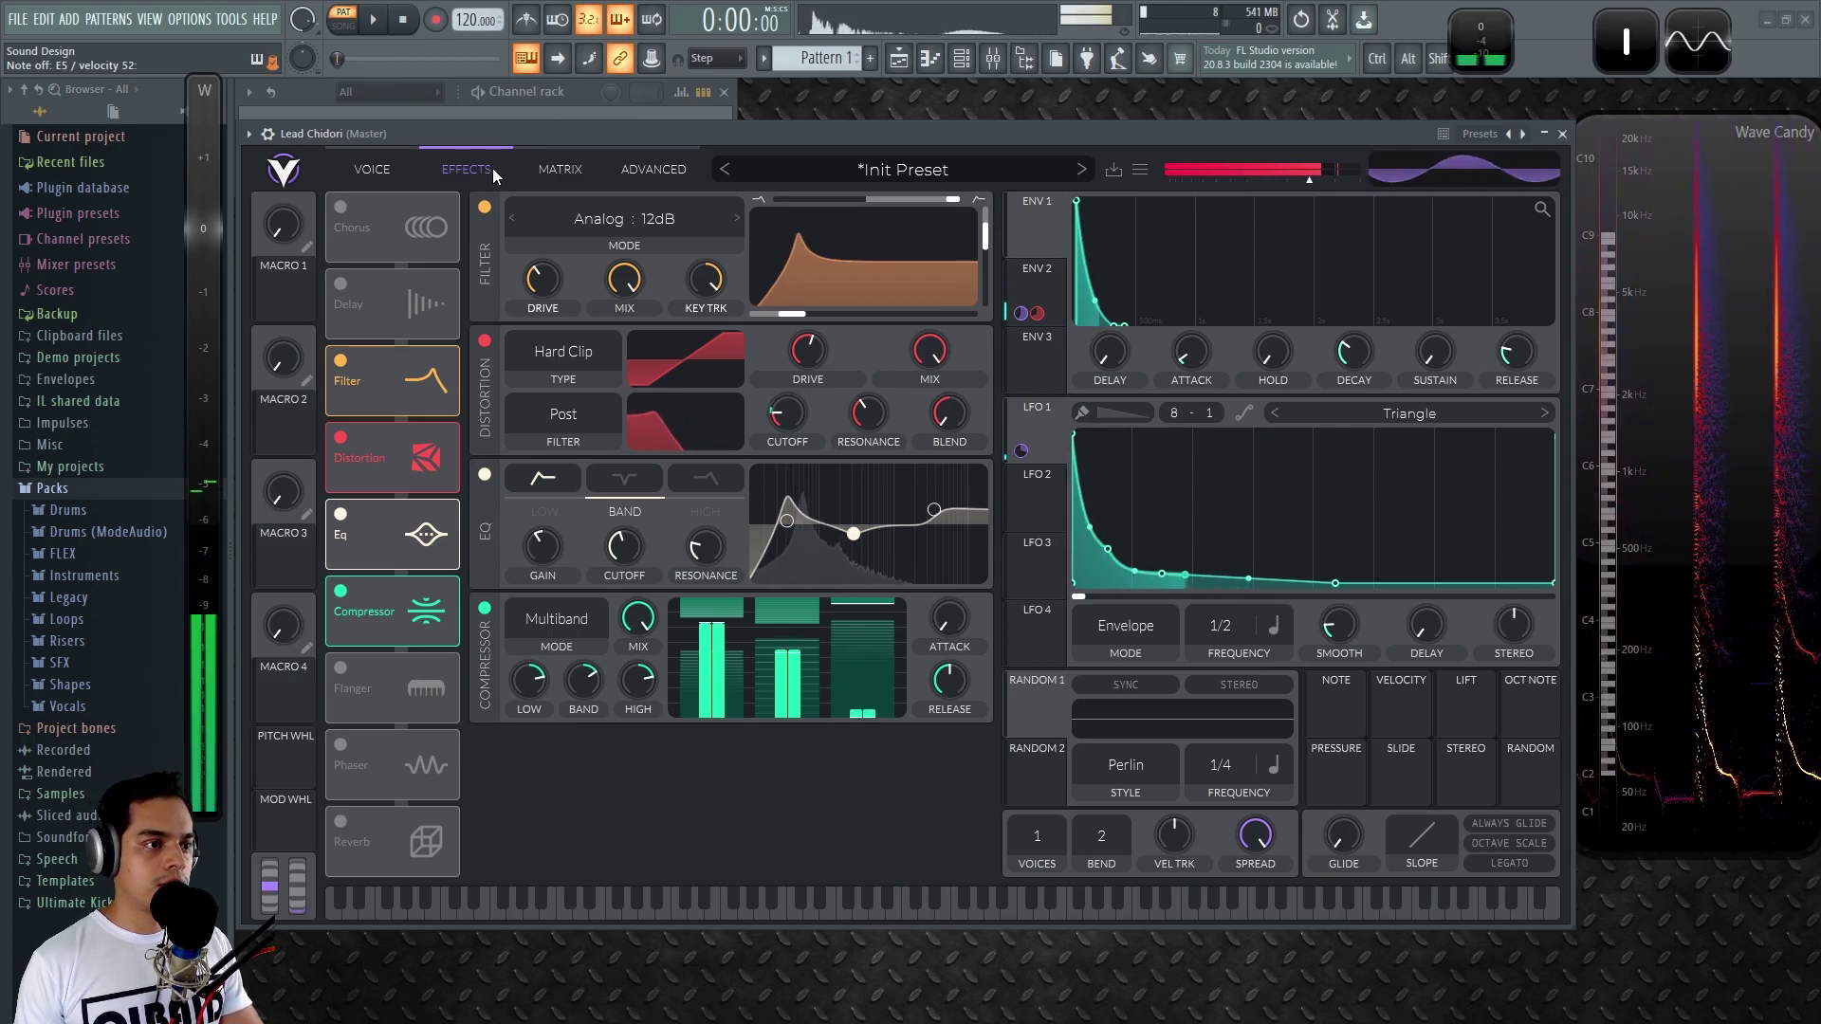
left_click(374, 168)
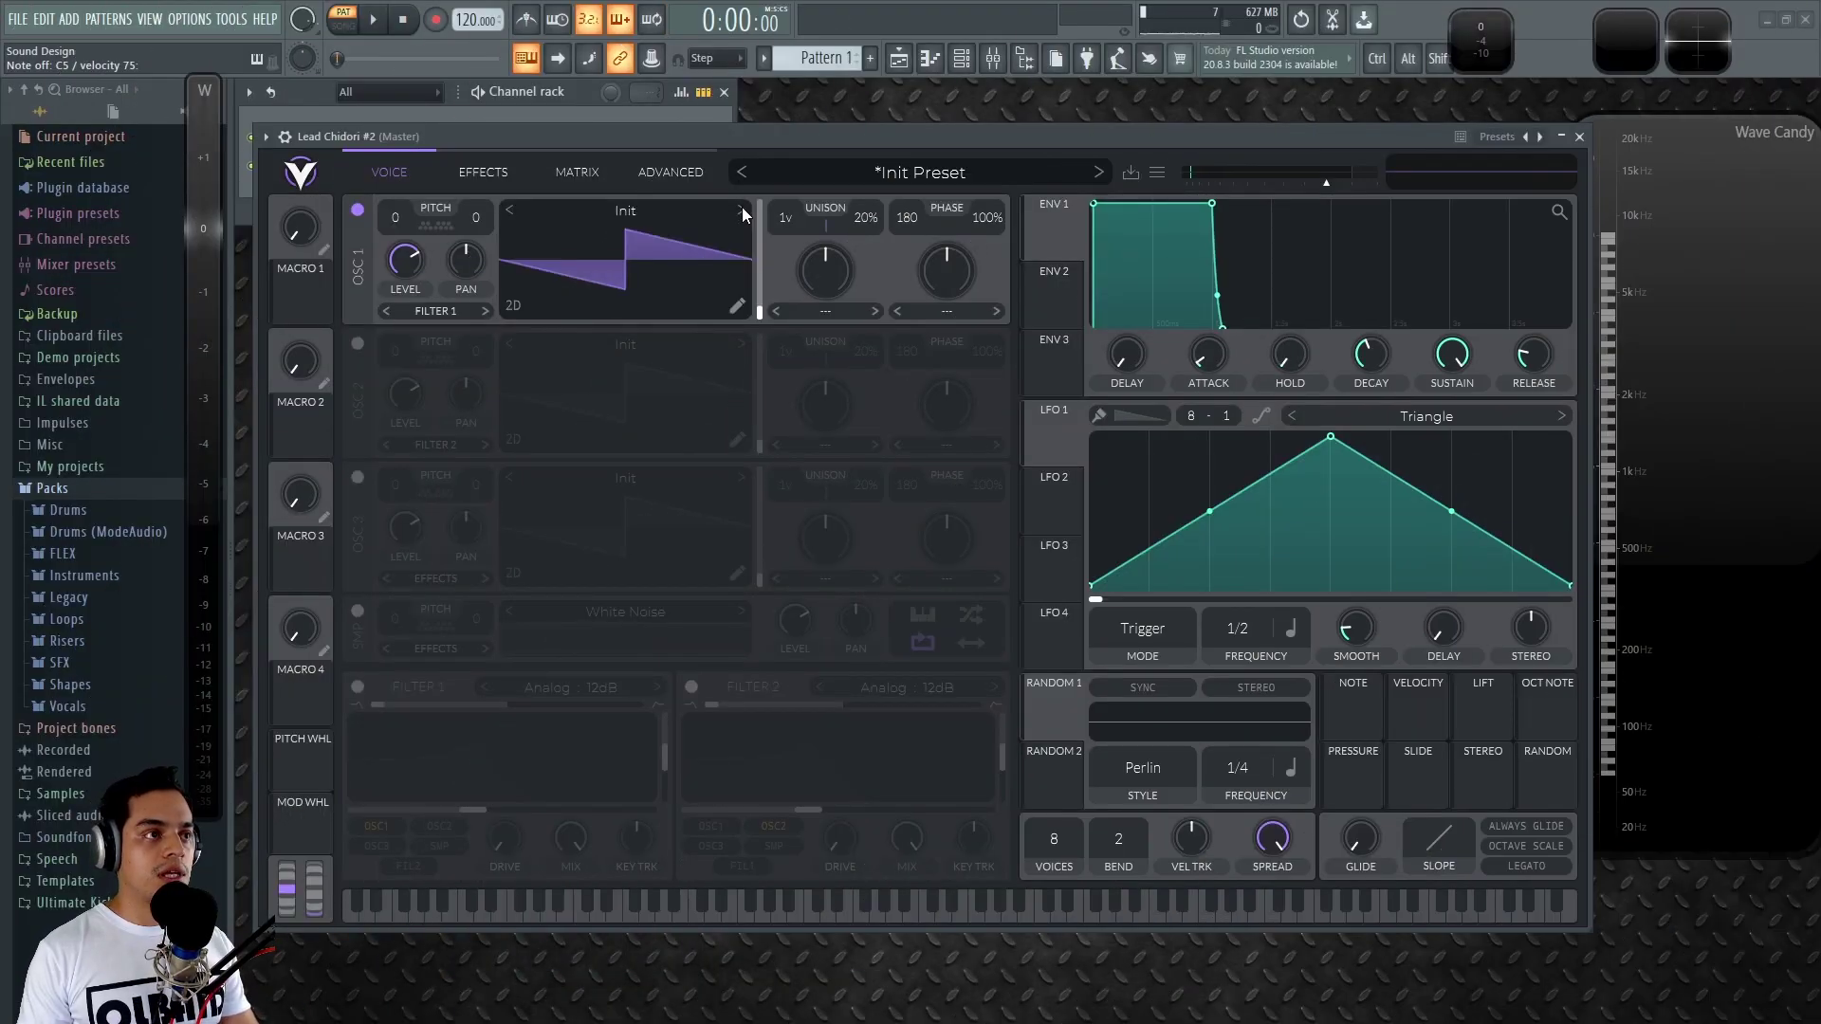
Load the Basic Shapes wavetable into oscillator 1 of the second Vital instance and transpose it to -12.
left_click(742, 210)
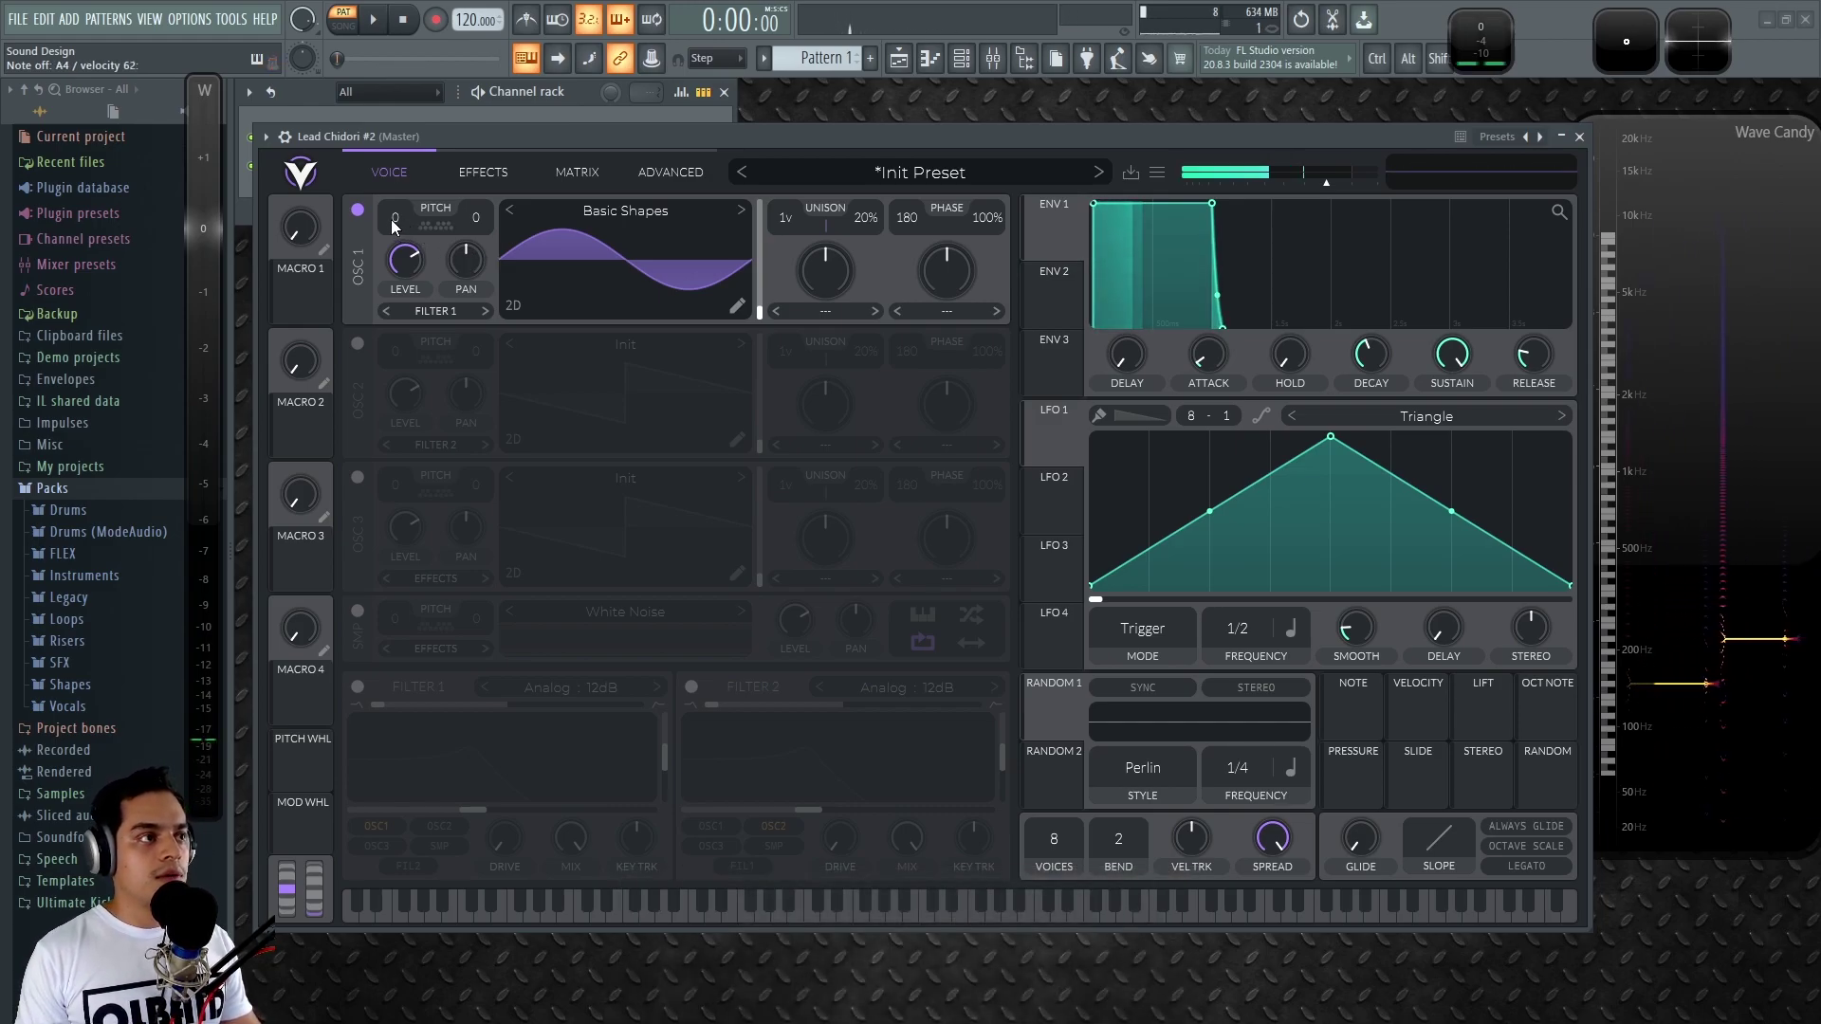
left_click_drag(395, 217, 398, 250)
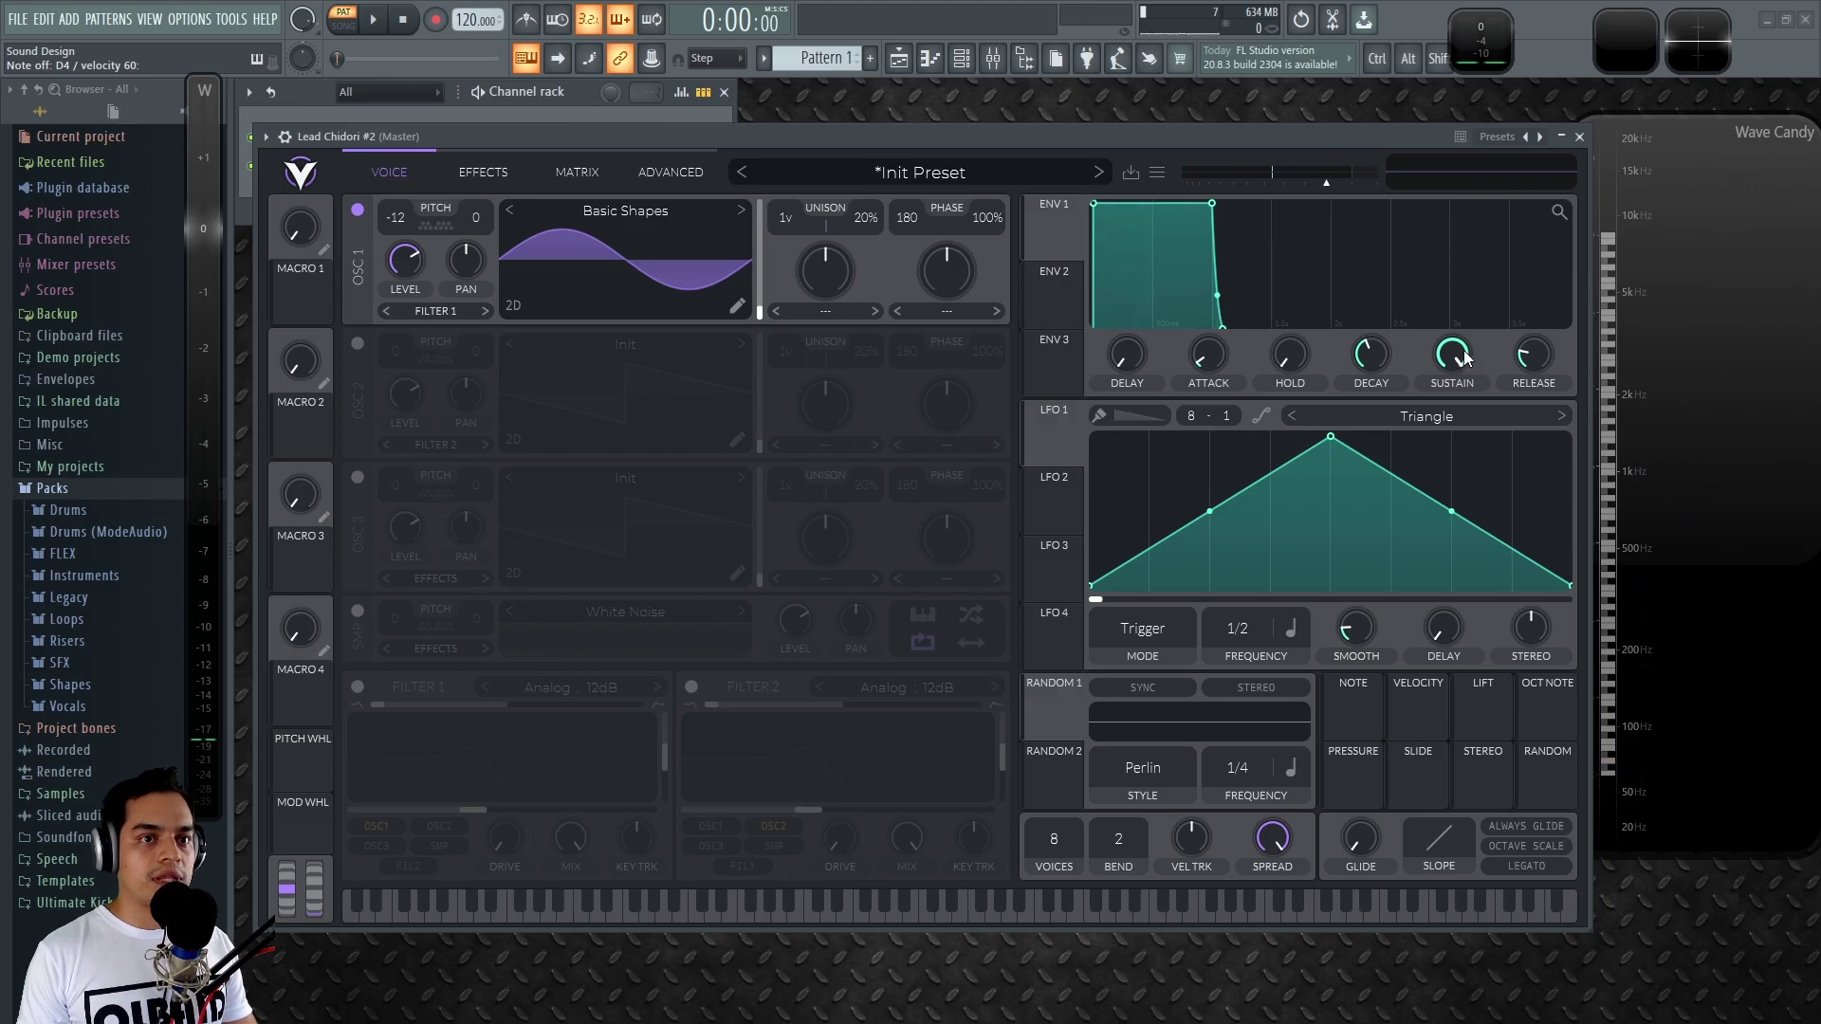
Set envelope 1 to zero sustain, 1.851 s decay and about 0.906 s release, and limit the voices to 1.
left_click_drag(1465, 357, 1476, 456)
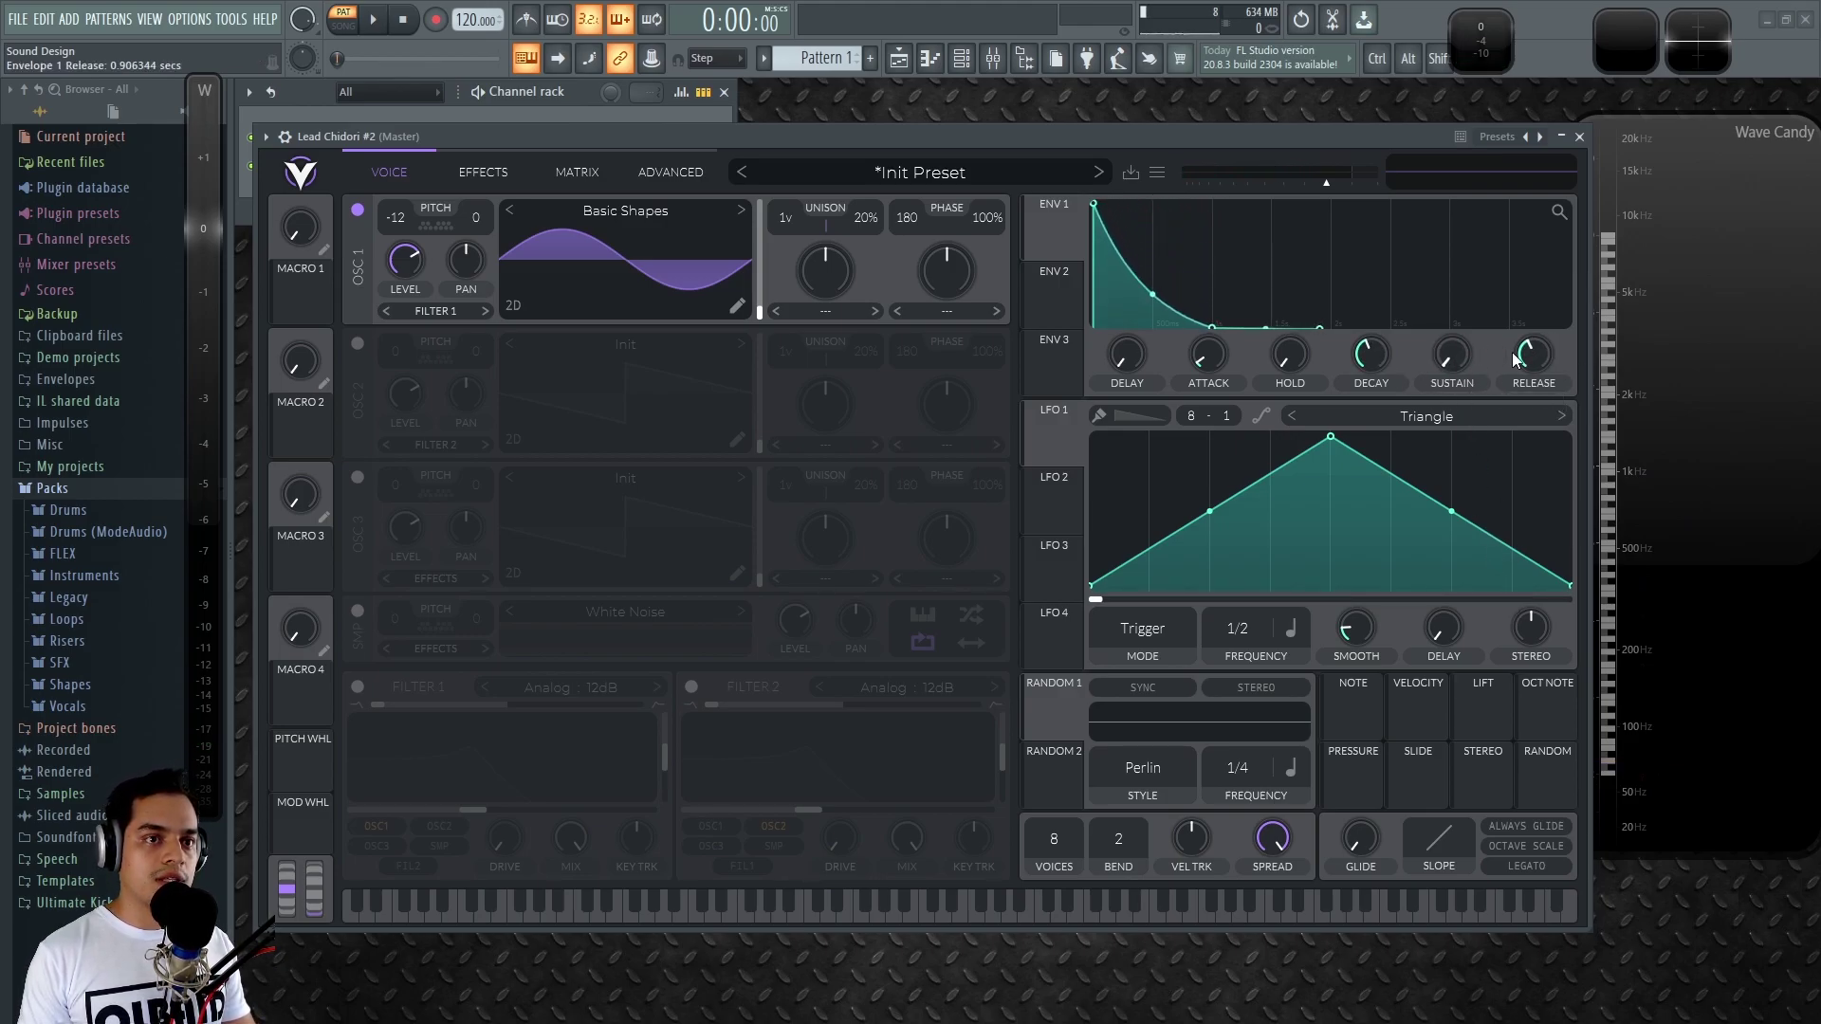
left_click_drag(1382, 358, 1384, 348)
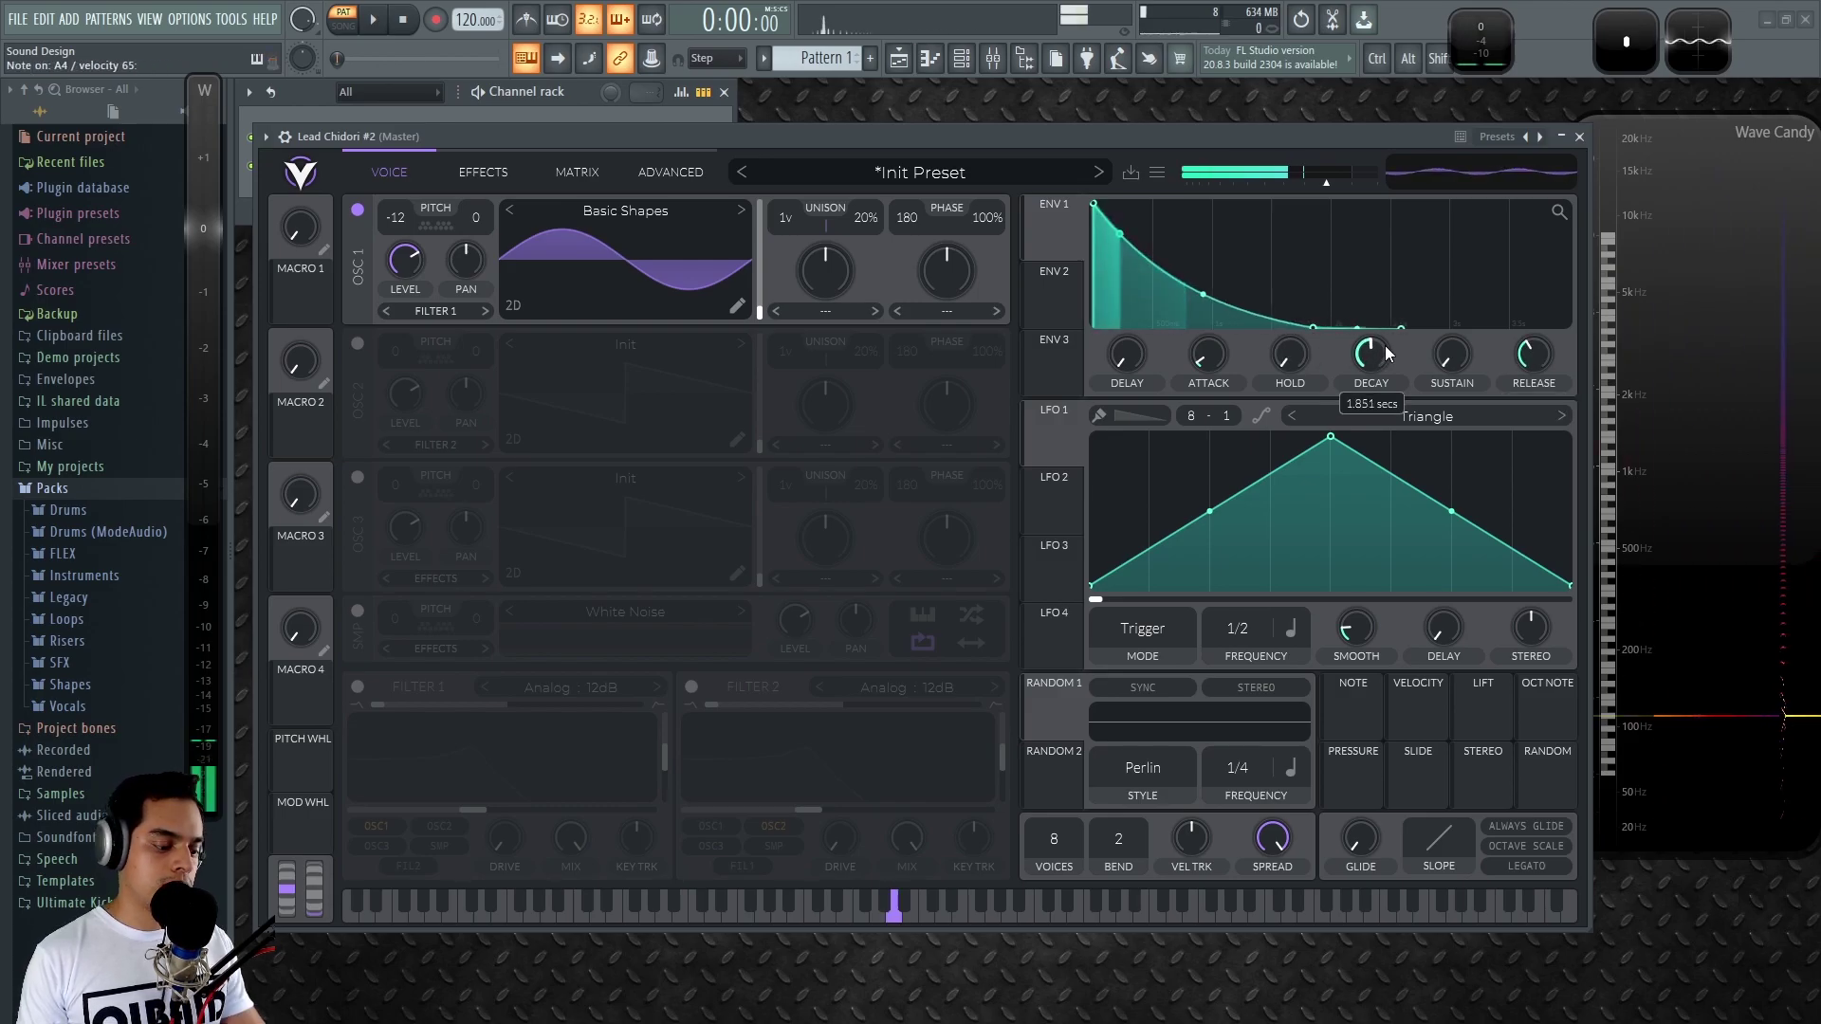
left_click_drag(1074, 828, 1050, 899)
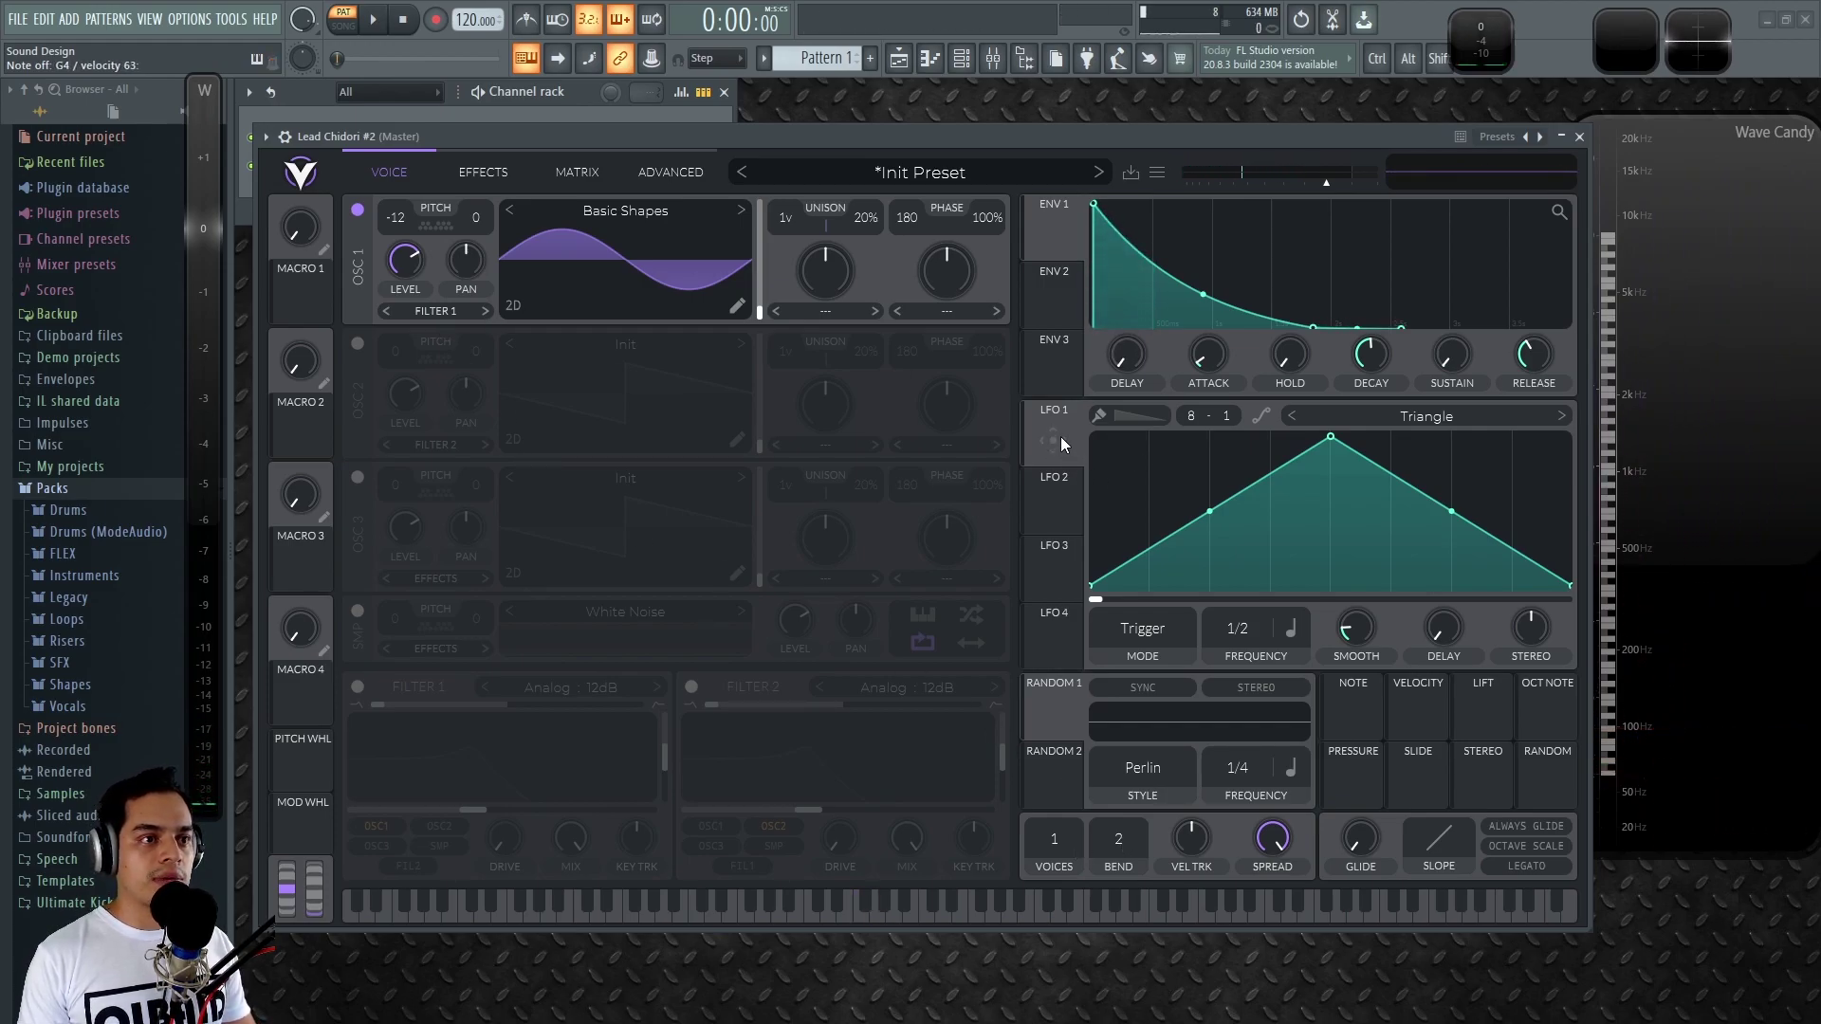
Try modulating oscillator 1's transpose with envelope 2, using zero sustain and a decay of about 1.317 s.
left_click(1064, 303)
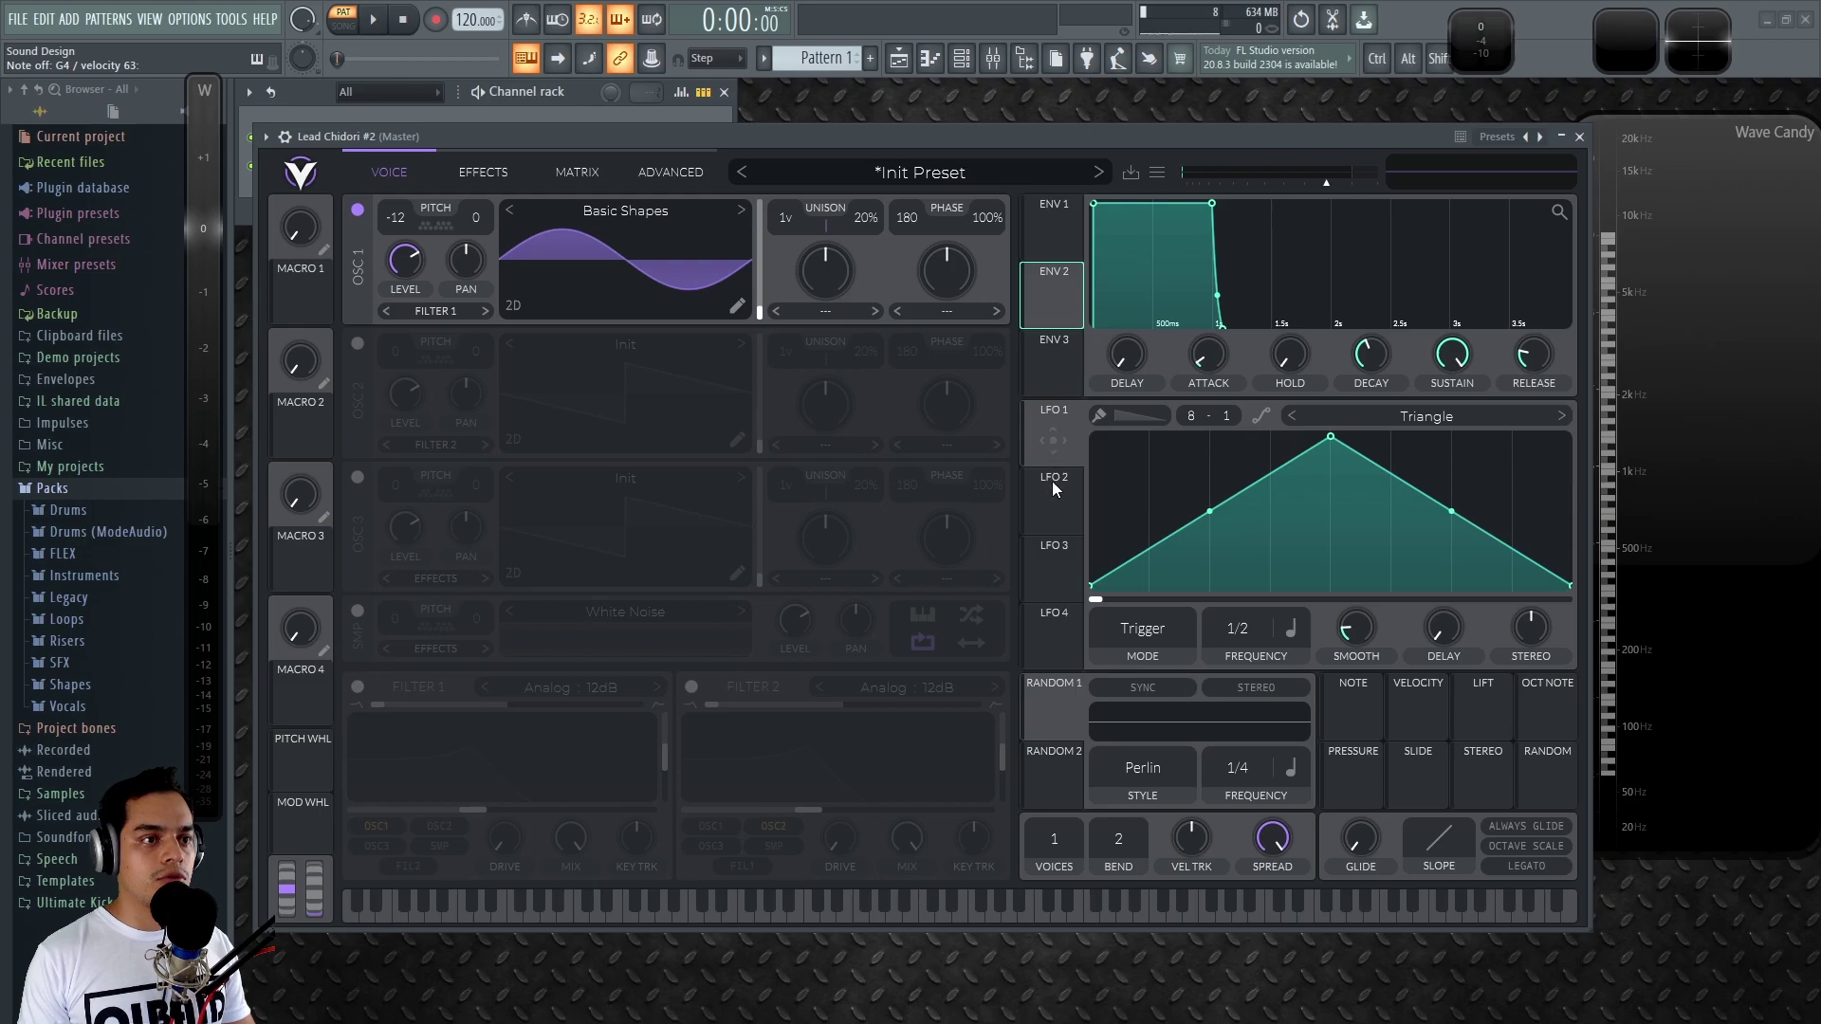
left_click_drag(1054, 301, 581, 339)
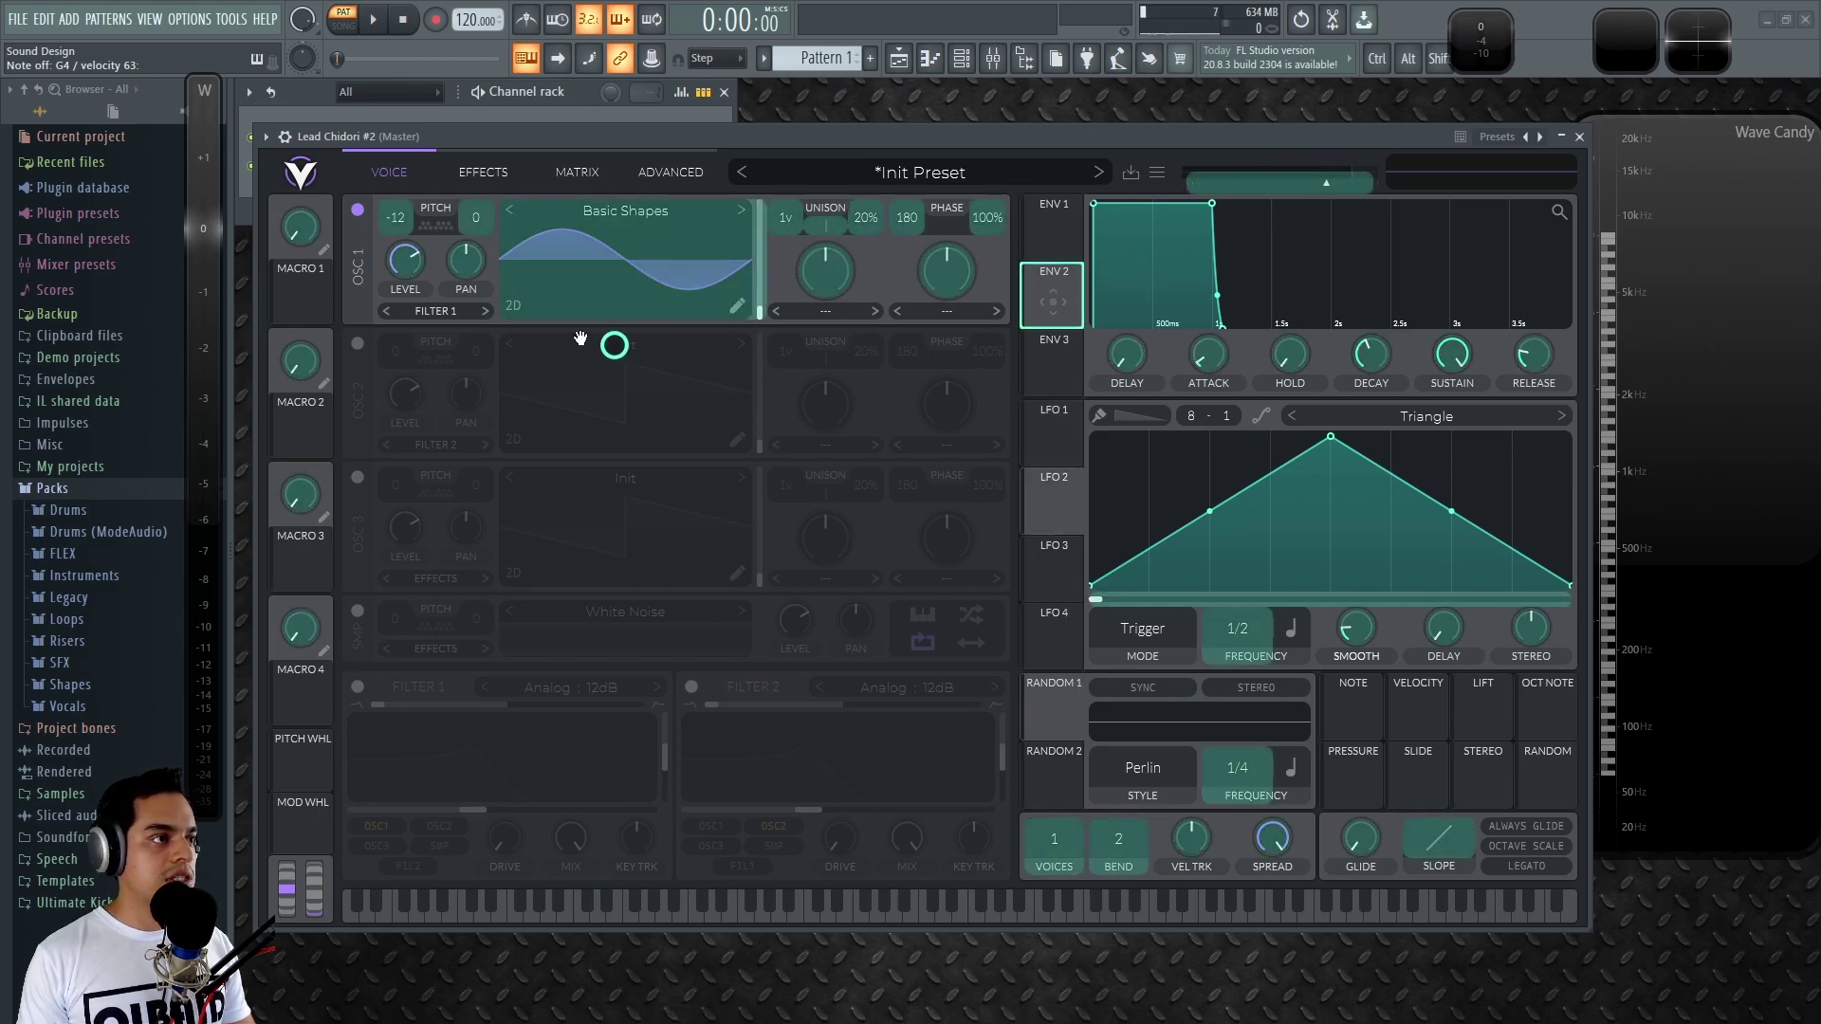
left_click_drag(401, 221, 403, 223)
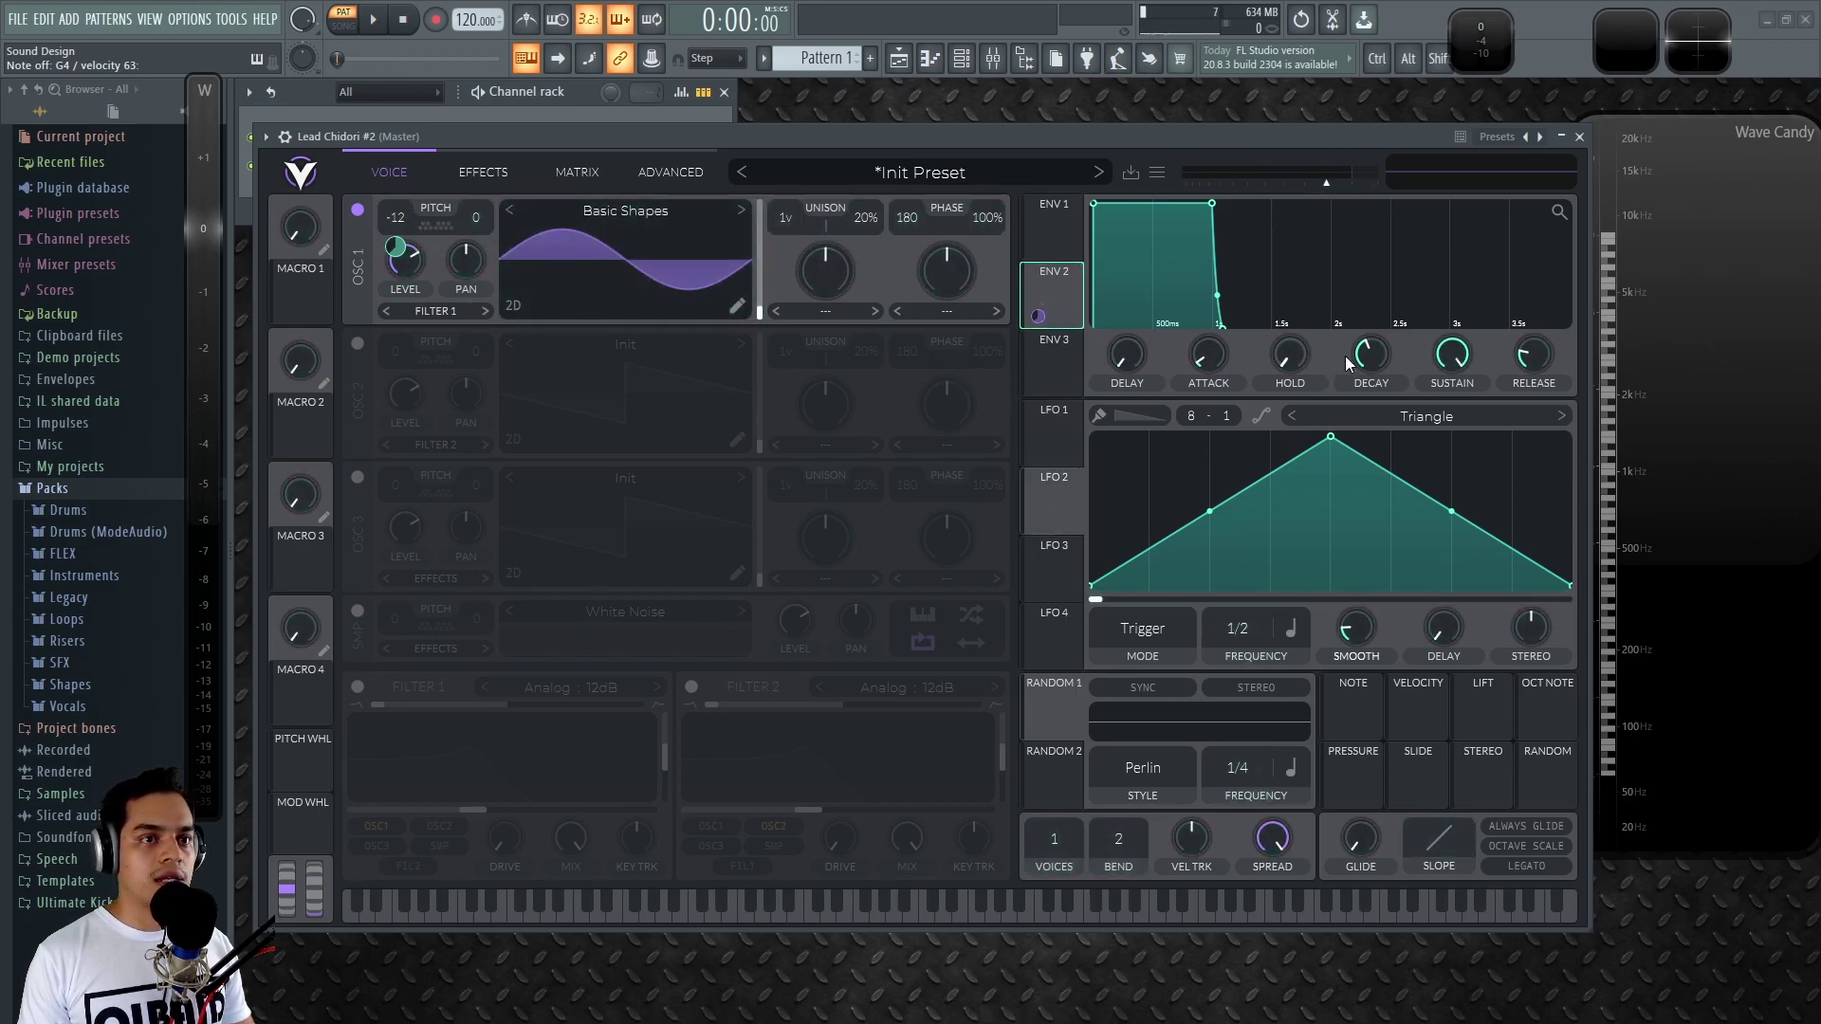
left_click_drag(1461, 387, 1461, 515)
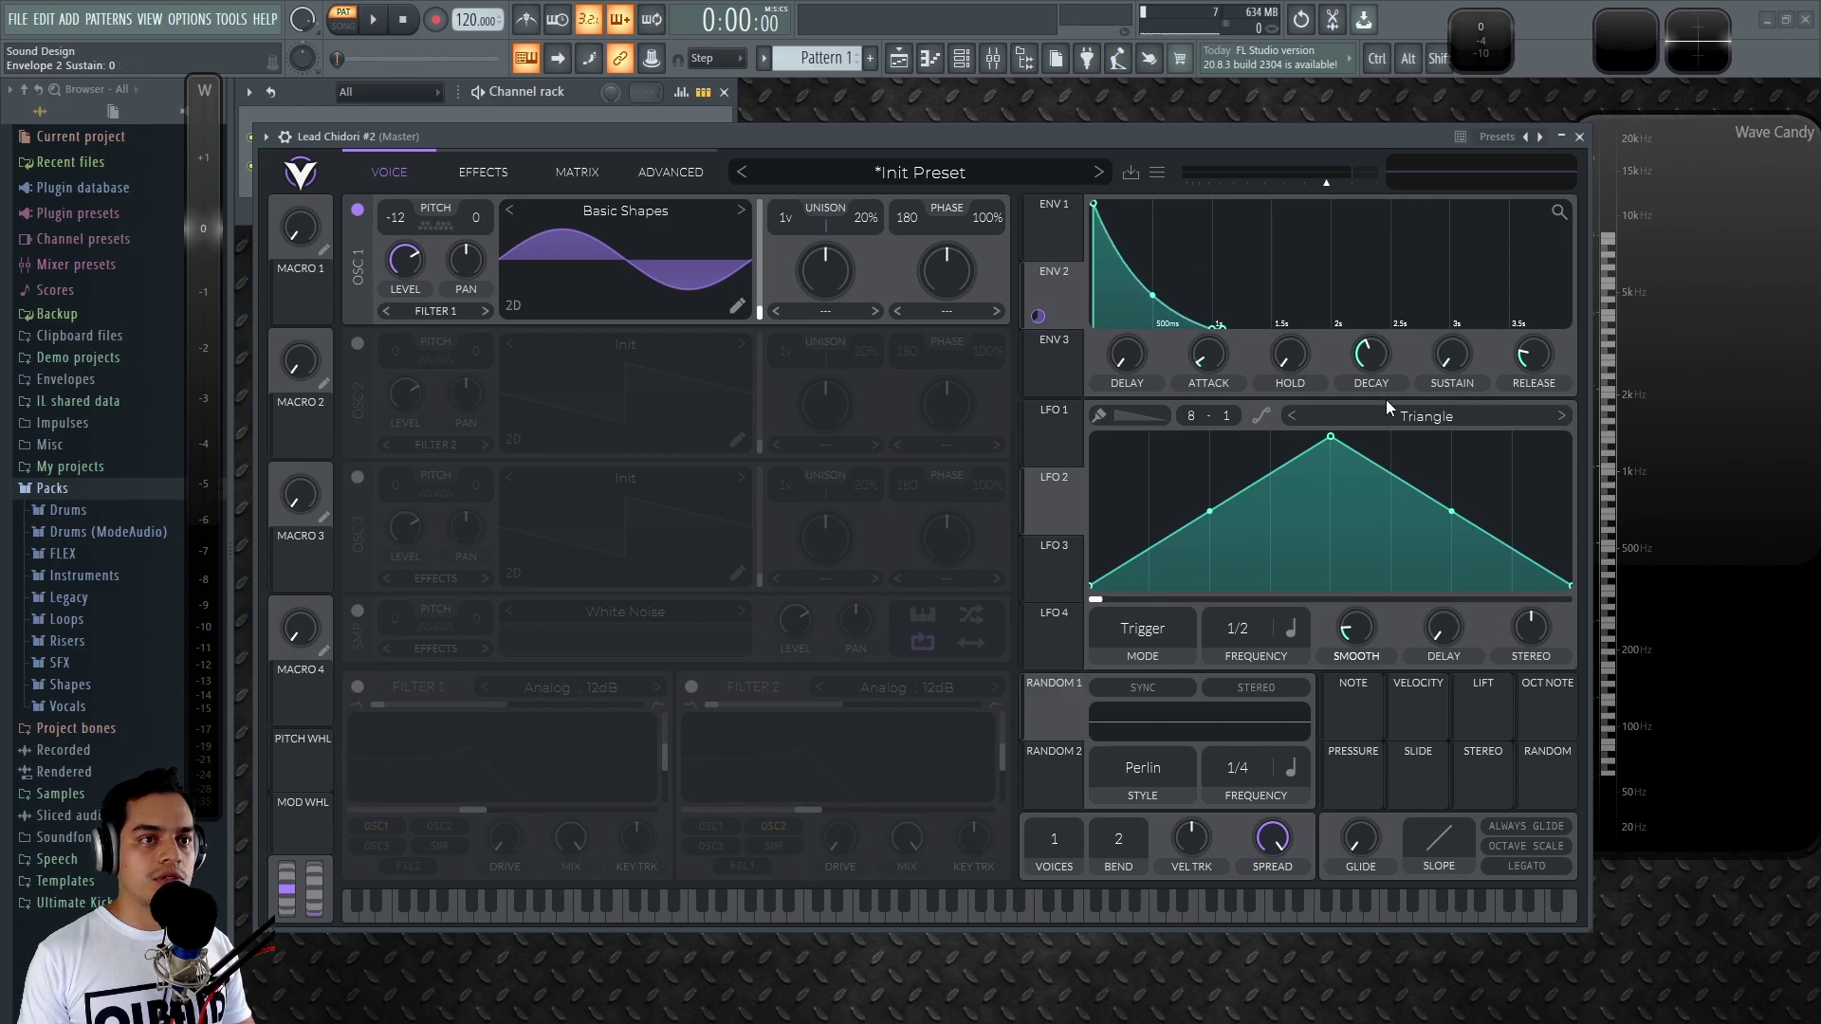
left_click_drag(1376, 363, 1378, 358)
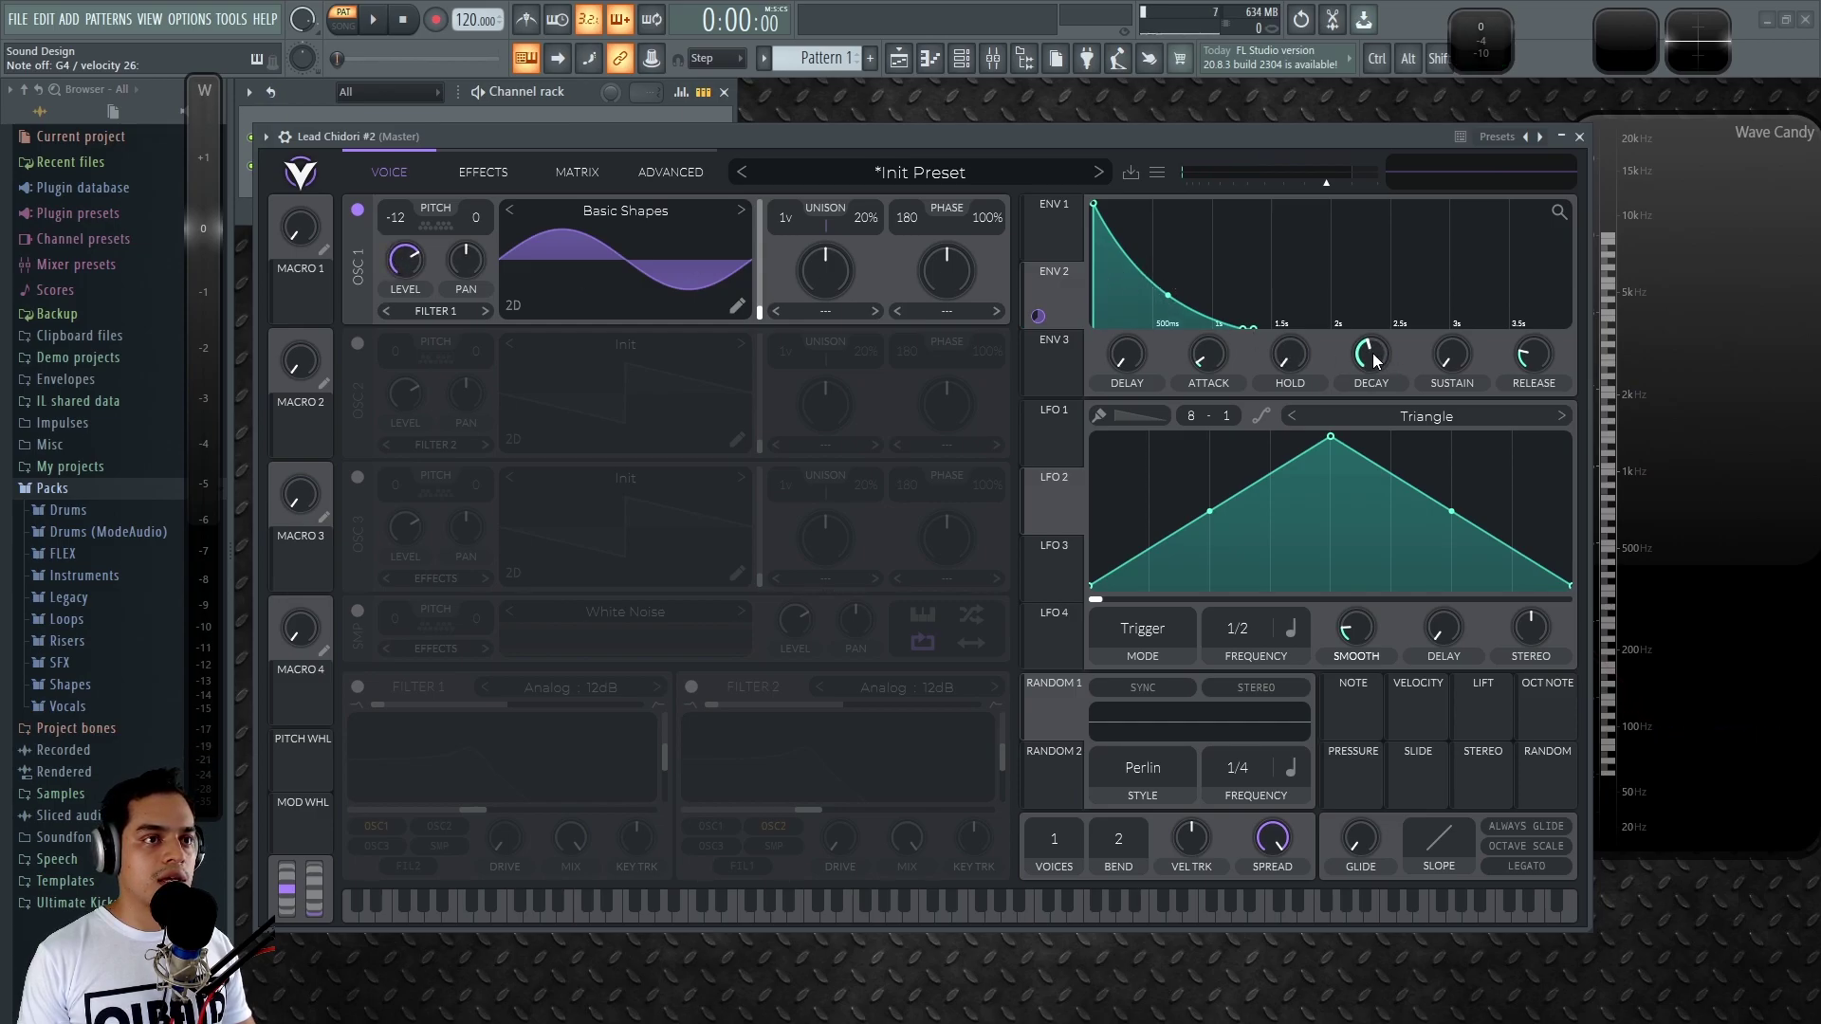
left_click_drag(396, 247, 396, 292)
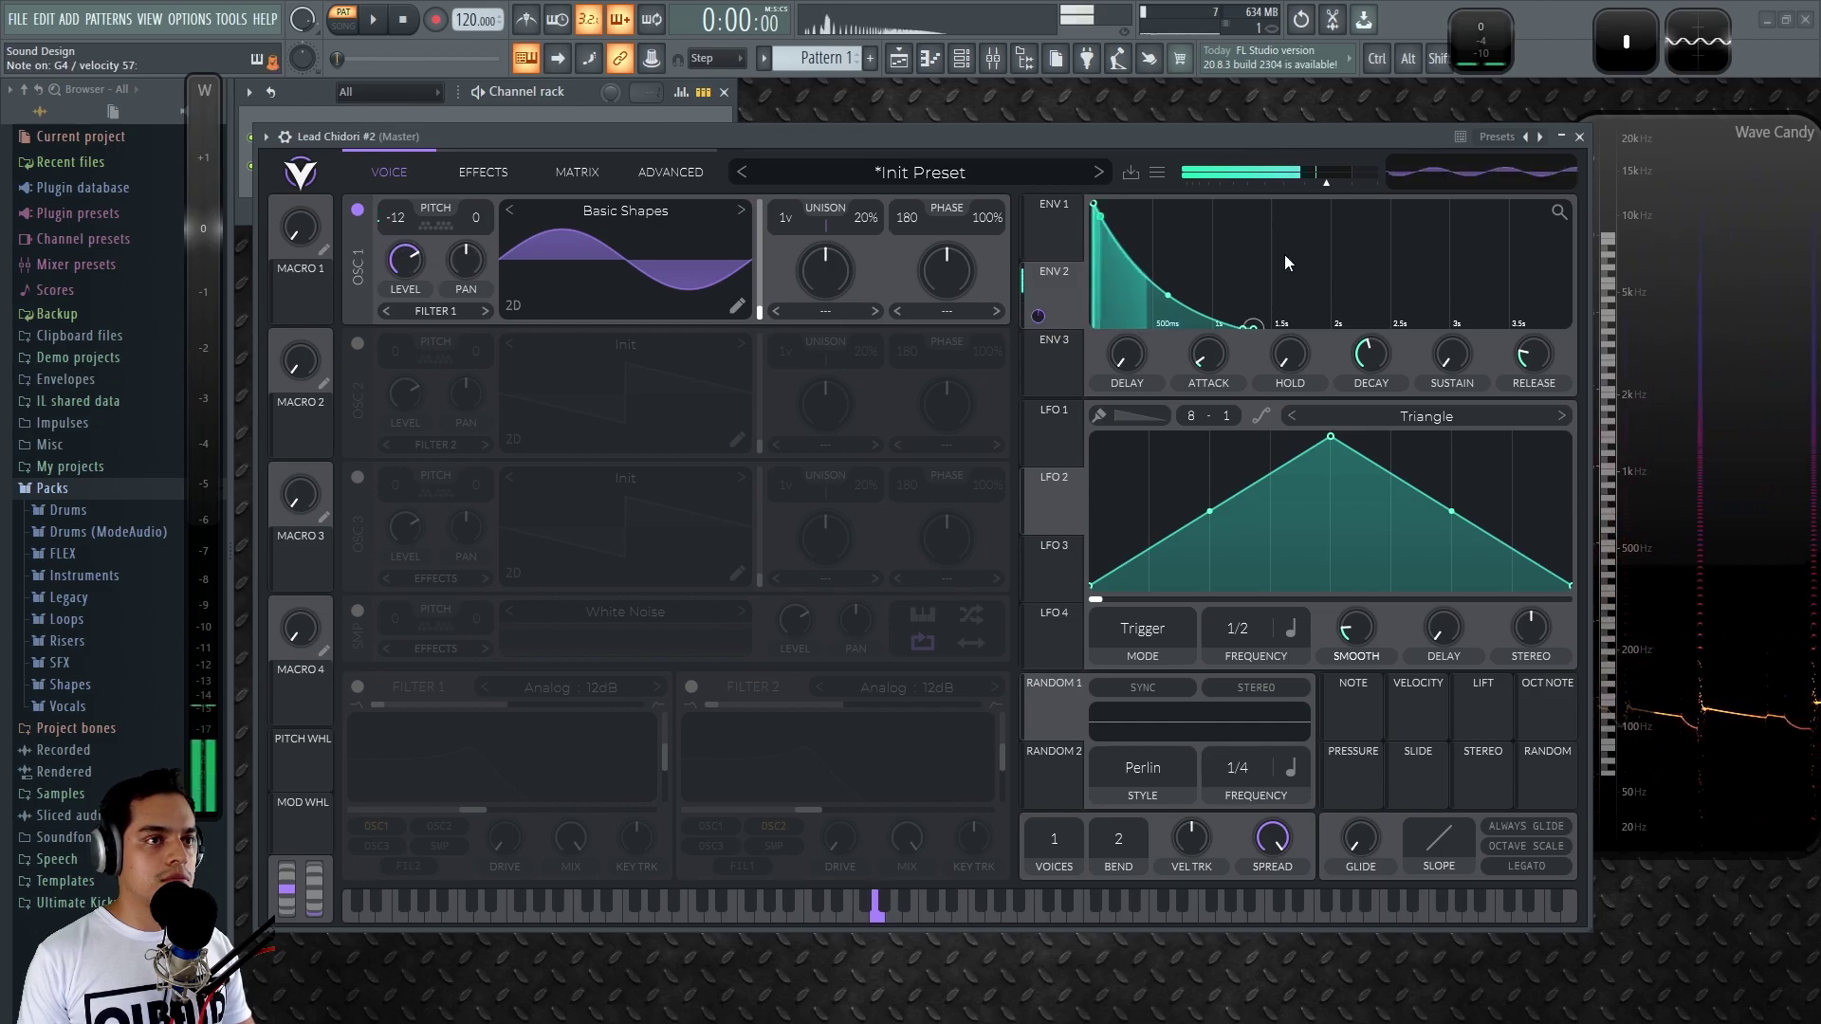
mouse_move(1372, 357)
left_mouse_down()
mouse_move(1356, 398)
mouse_move(1358, 343)
mouse_move(1358, 364)
left_mouse_up()
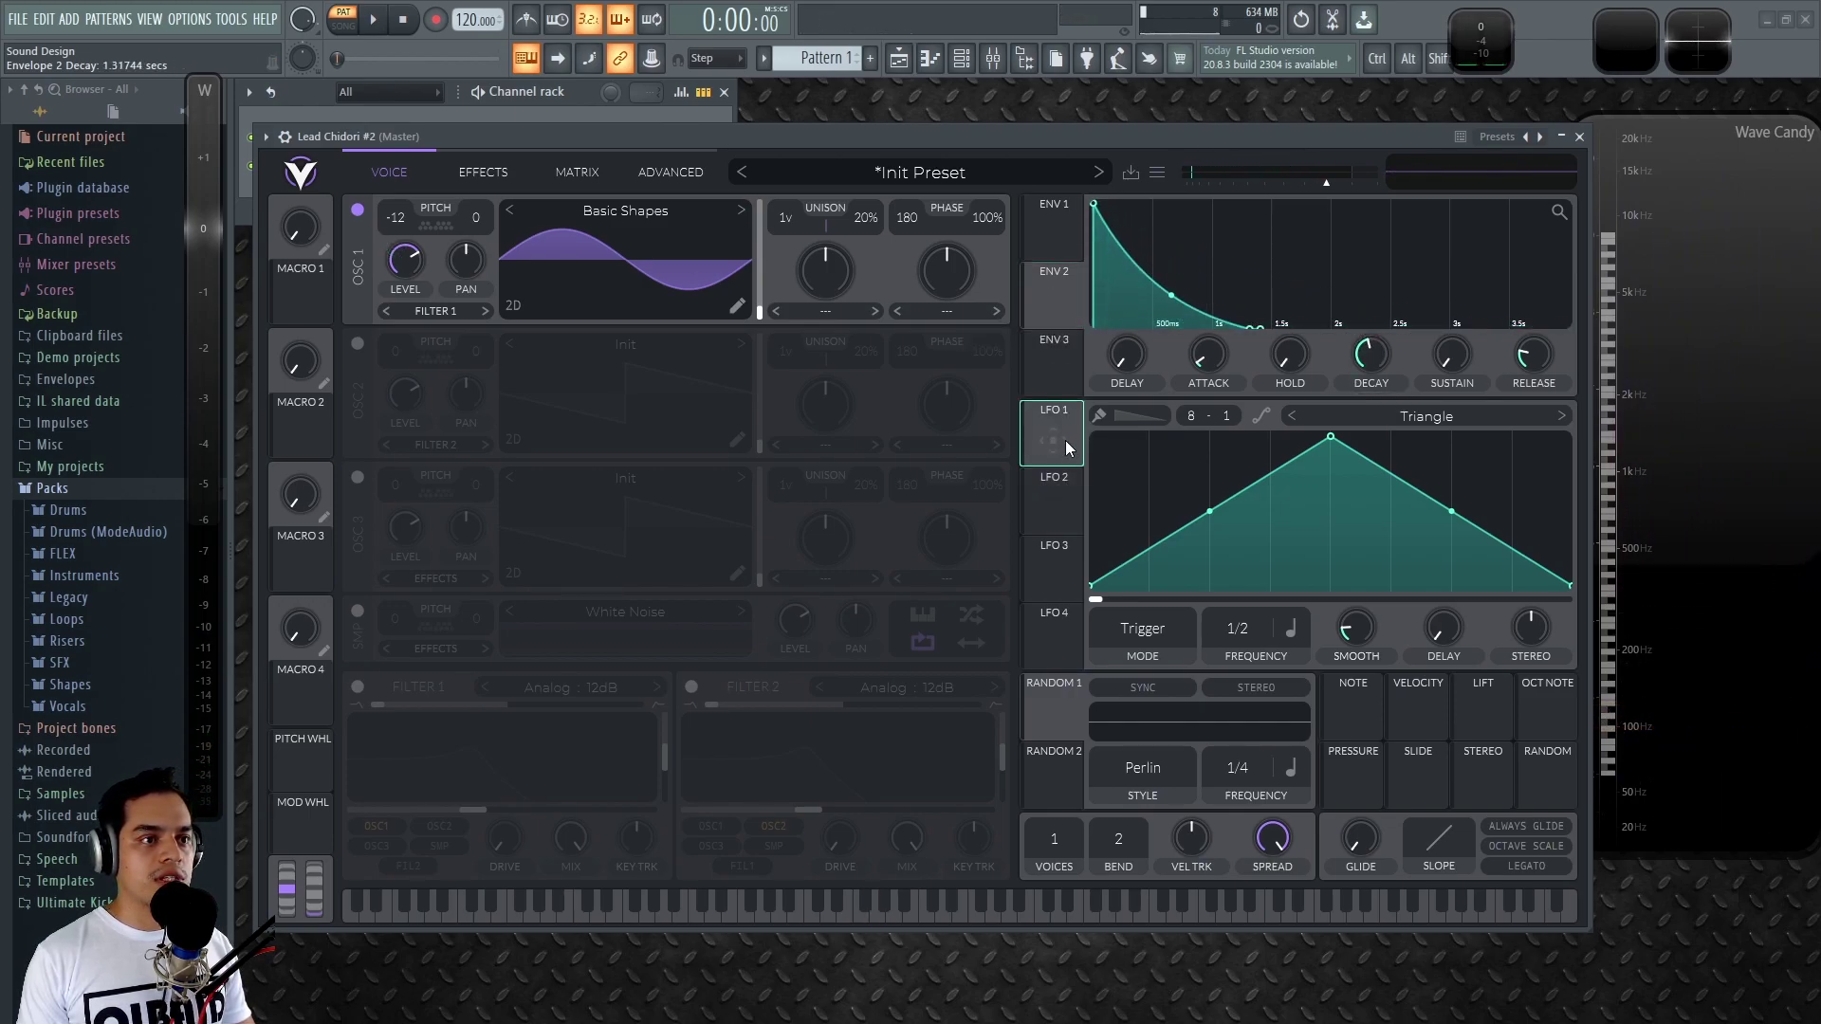
Modulate oscillator 1's transpose with LFO 1 in Envelope mode, shaping its curve as a steep initial drop and slow tail.
left_click_drag(1066, 442, 610, 353)
left_click_drag(387, 217, 389, 218)
left_click(1129, 627)
left_click(1141, 723)
left_click_drag(1330, 438, 1028, 404)
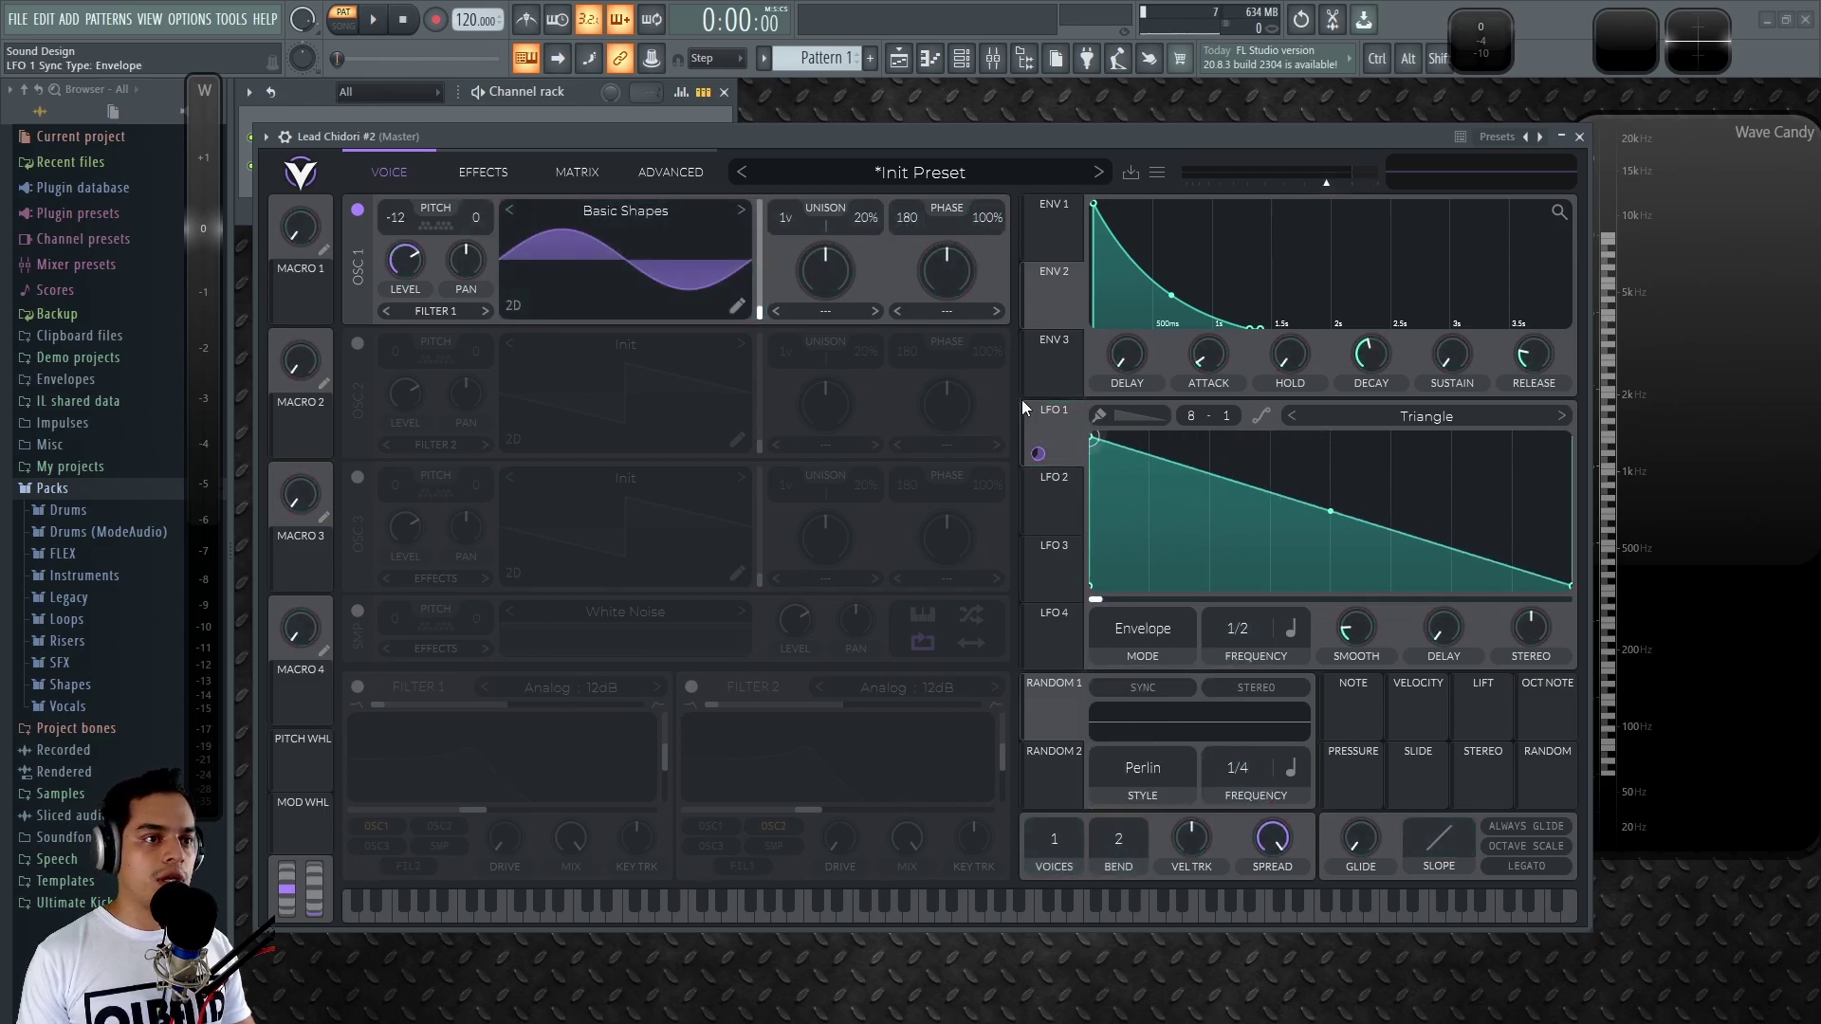
left_click_drag(1320, 496, 1101, 538)
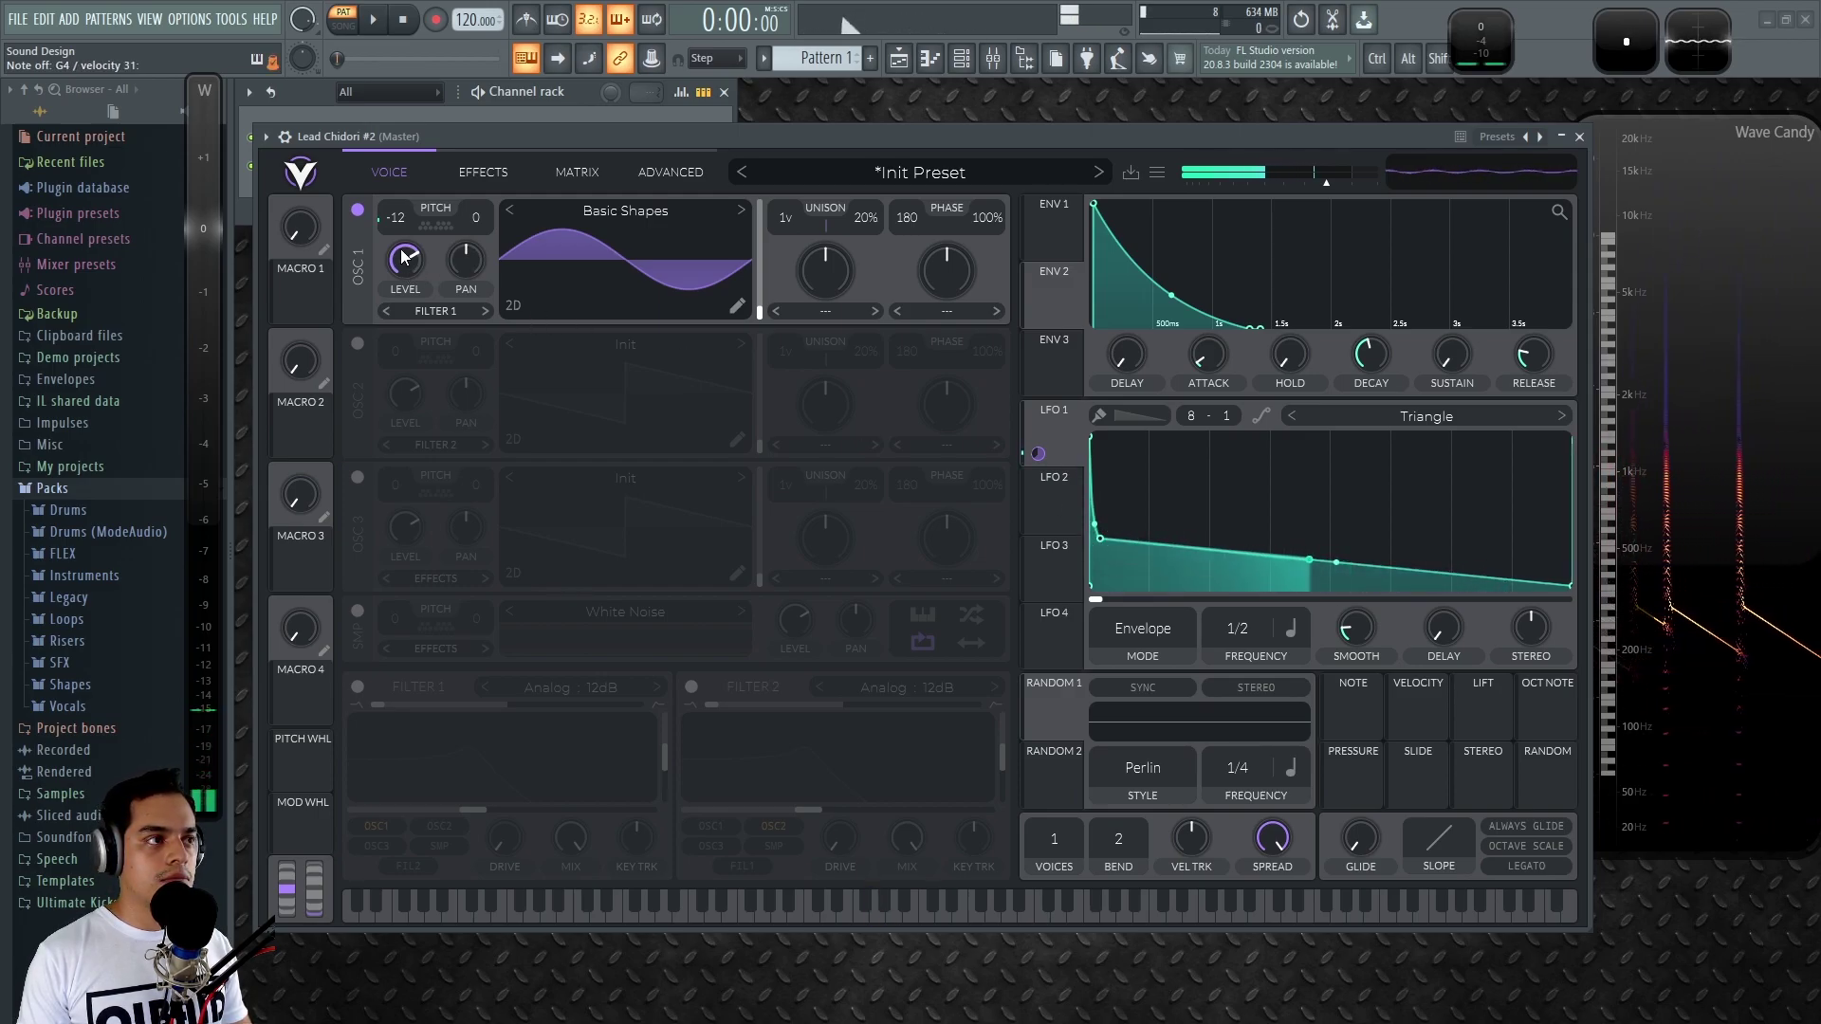
Transpose oscillator 1 of the second Vital instance to -36.
mouse_move(400, 253)
left_click_drag(396, 248, 423, 317)
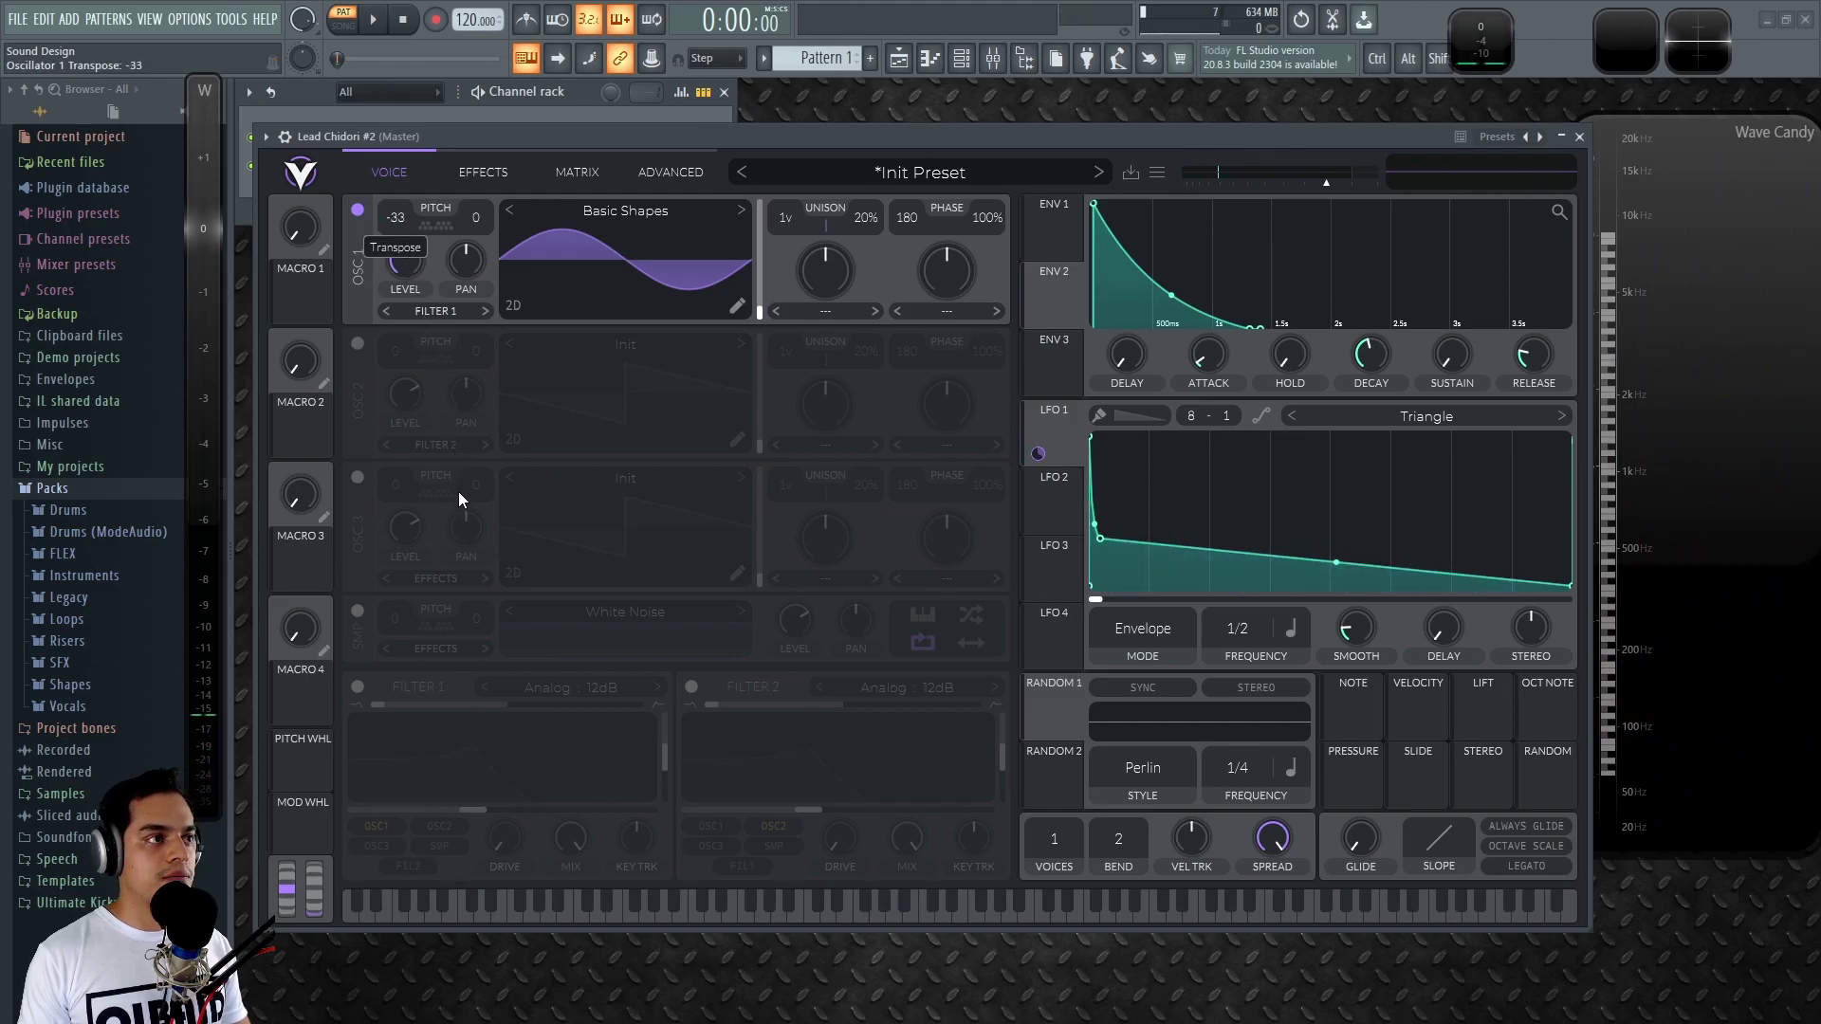
left_click_drag(464, 538, 464, 525)
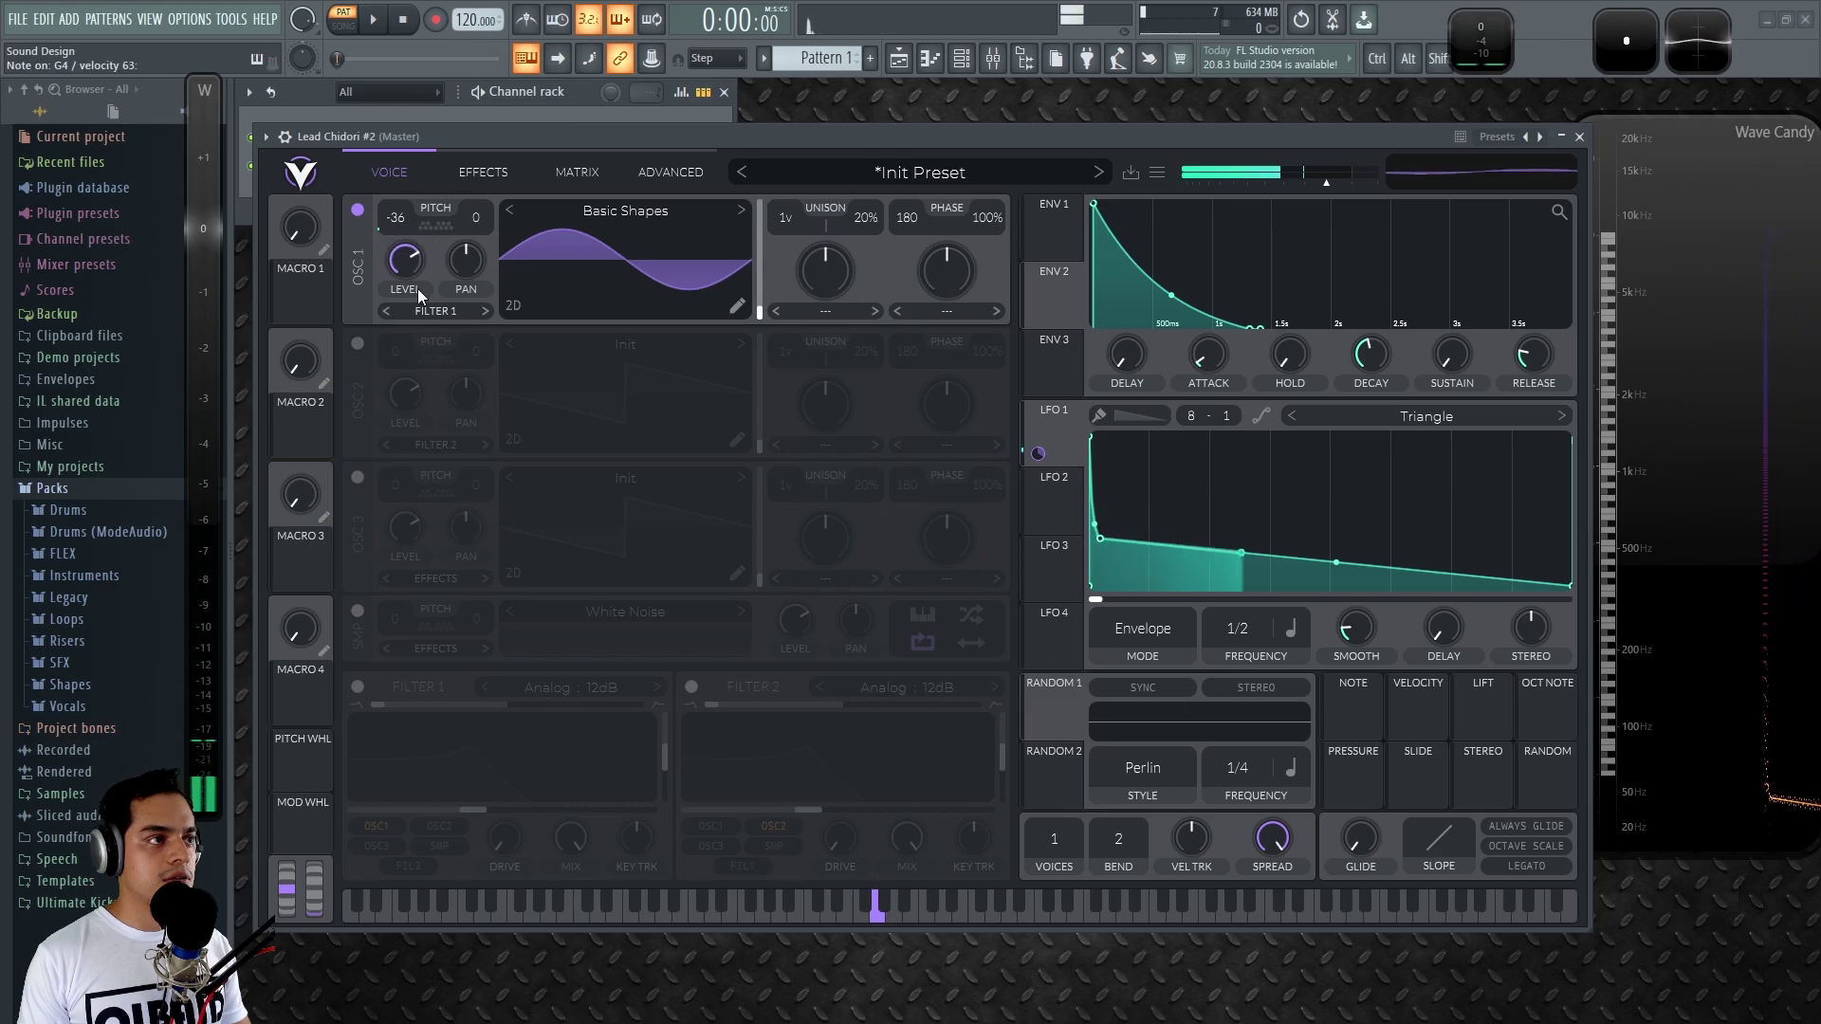
Soften the initial drop of LFO 1's curve by moving its bend point outward, and raise oscillator 1's level to maximum.
left_click_drag(1101, 545, 1130, 522)
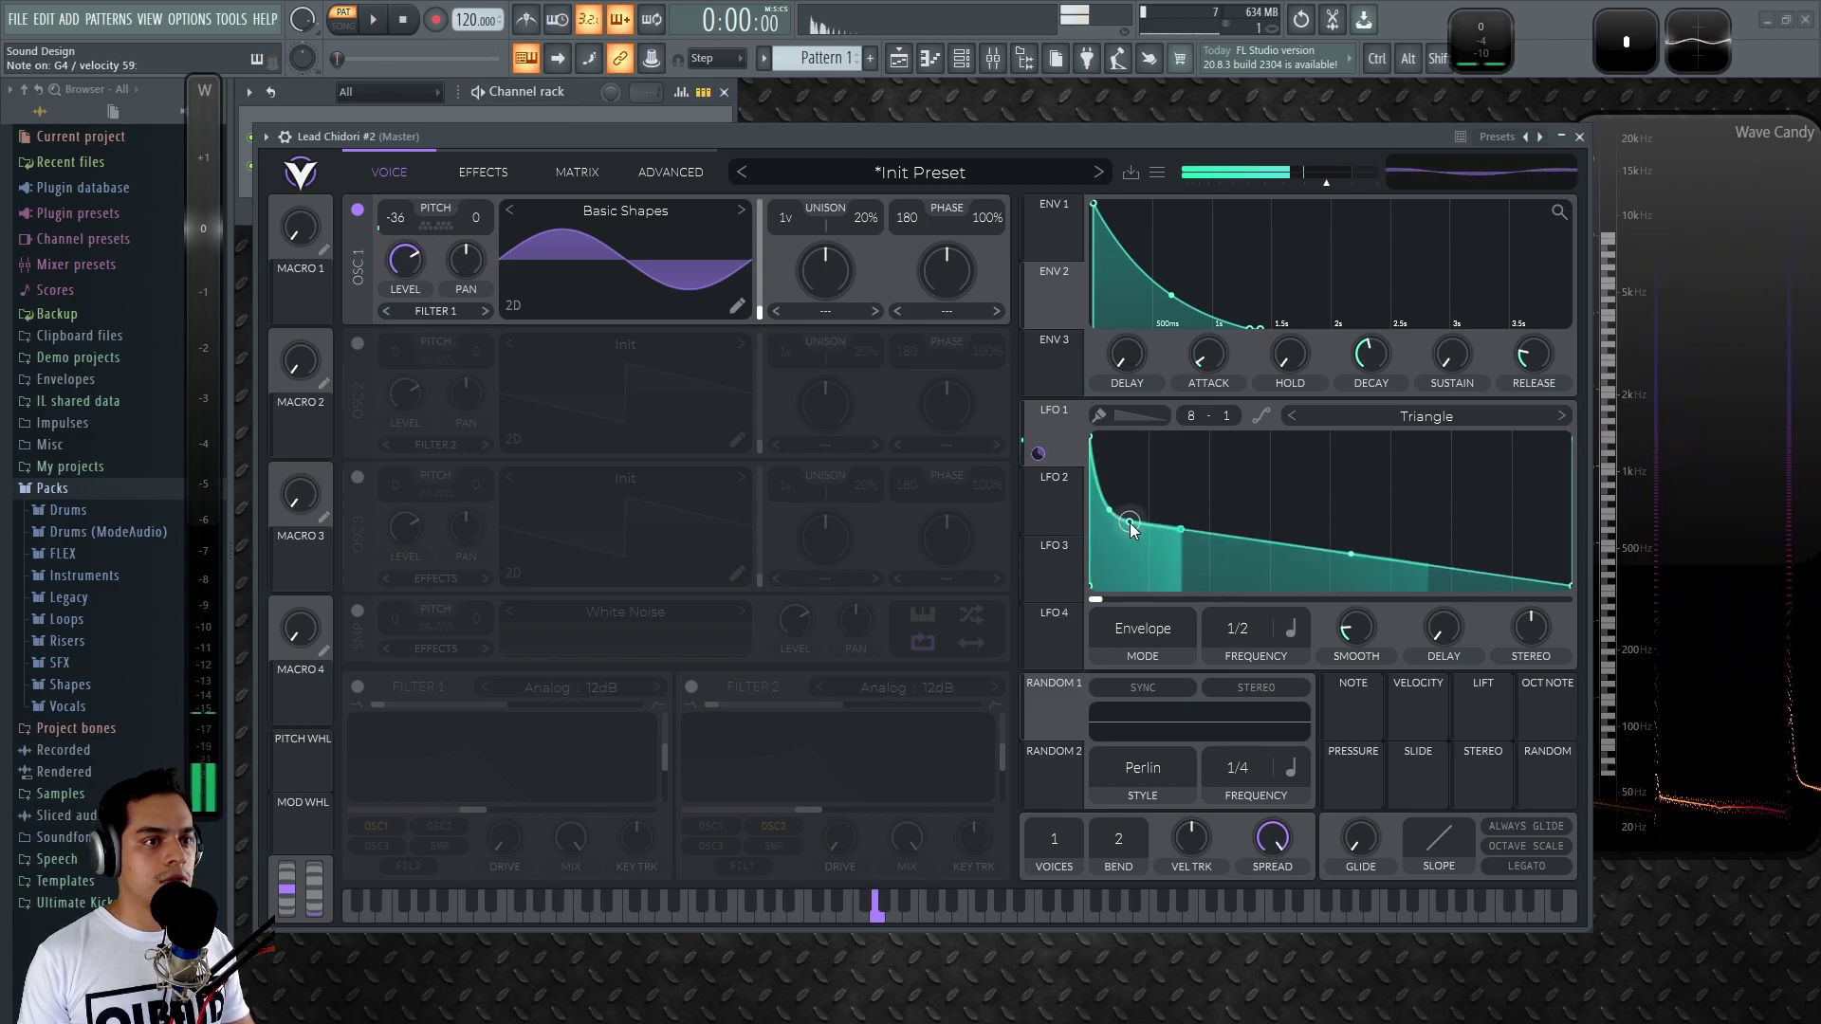
left_click_drag(1130, 523, 1149, 526)
left_click_drag(407, 255, 409, 163)
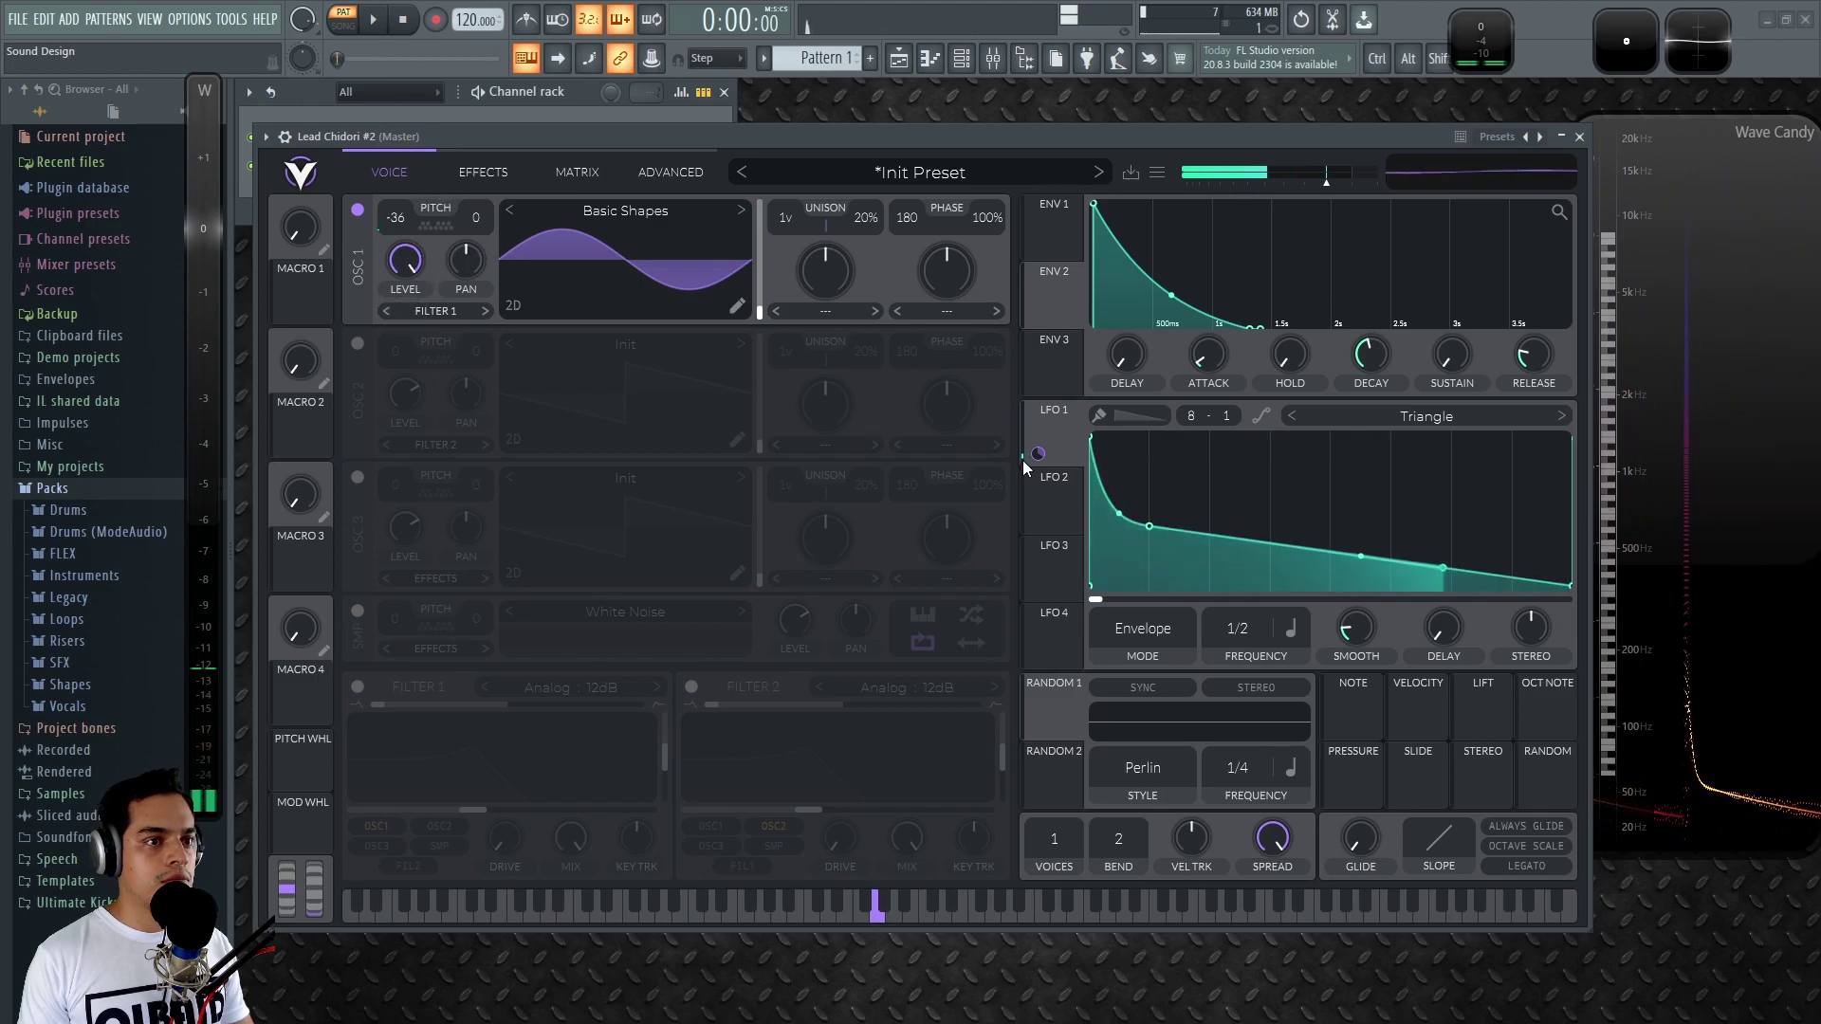
mouse_move(1372, 362)
left_mouse_down()
mouse_move(1387, 349)
mouse_move(1371, 362)
left_mouse_up()
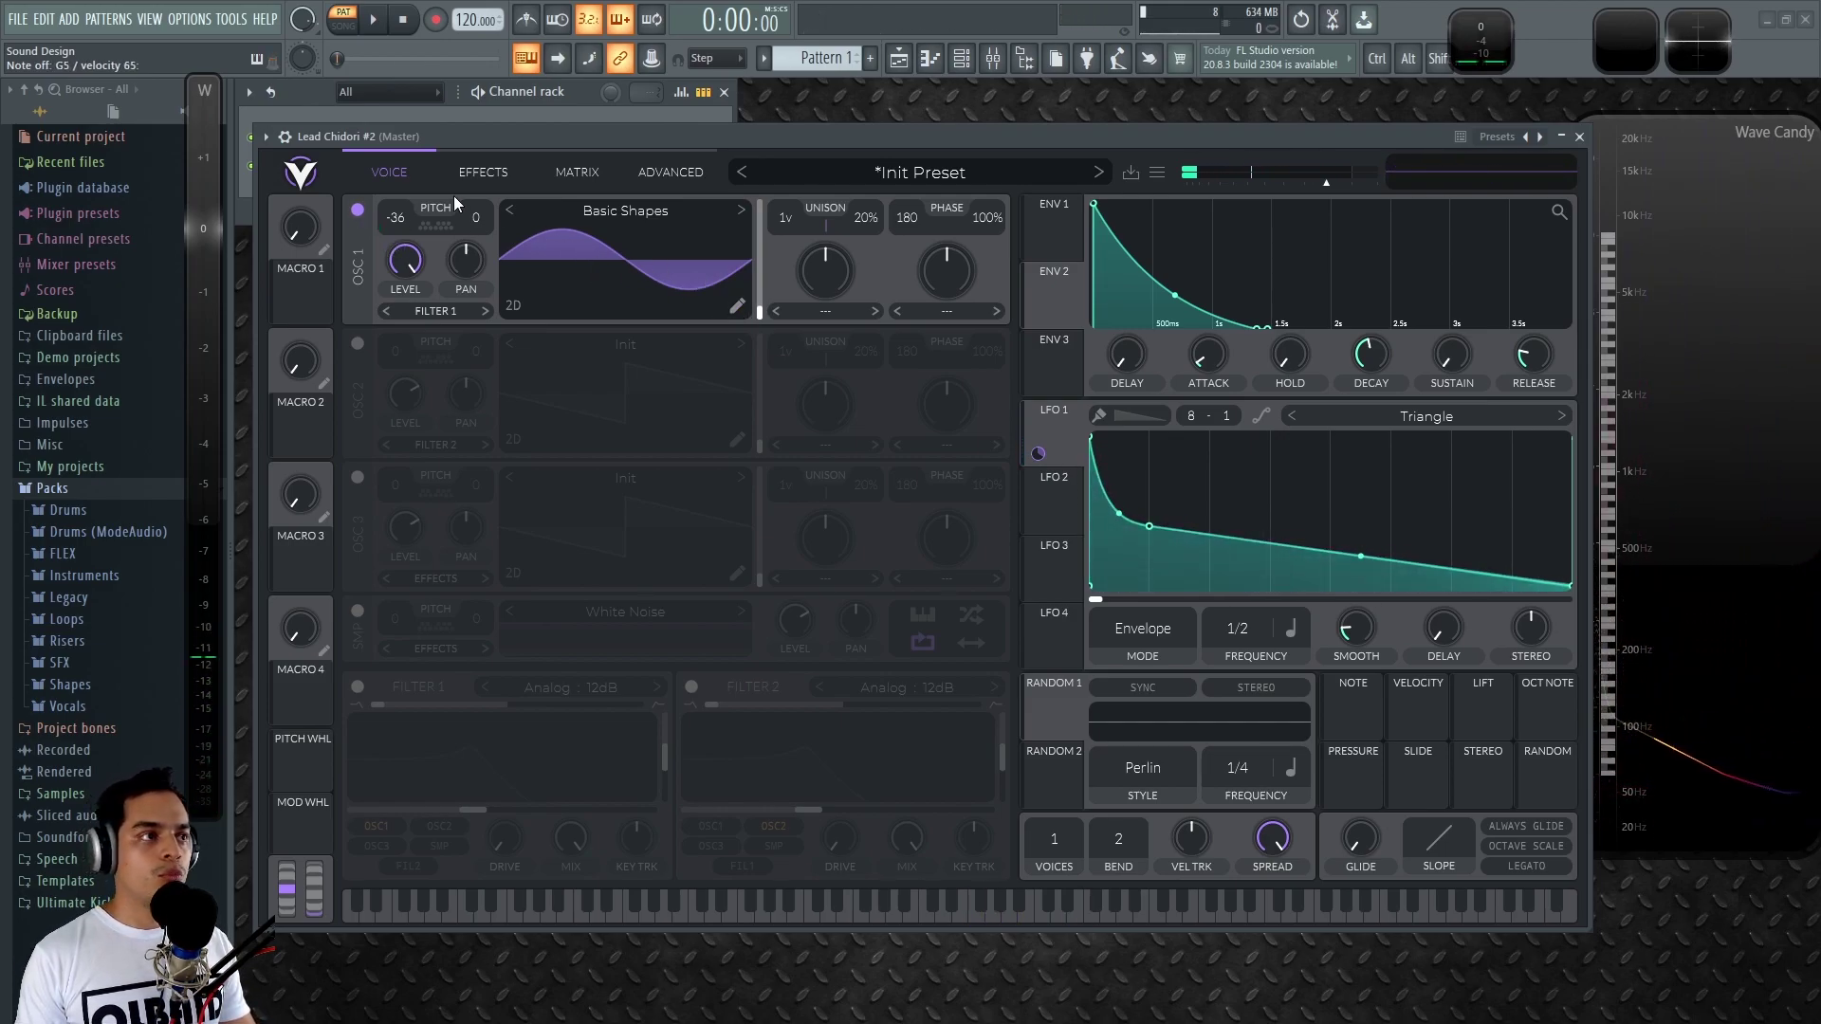
Enable the Soft Clip distortion effect and set its drive to 3 dB.
left_click(493, 173)
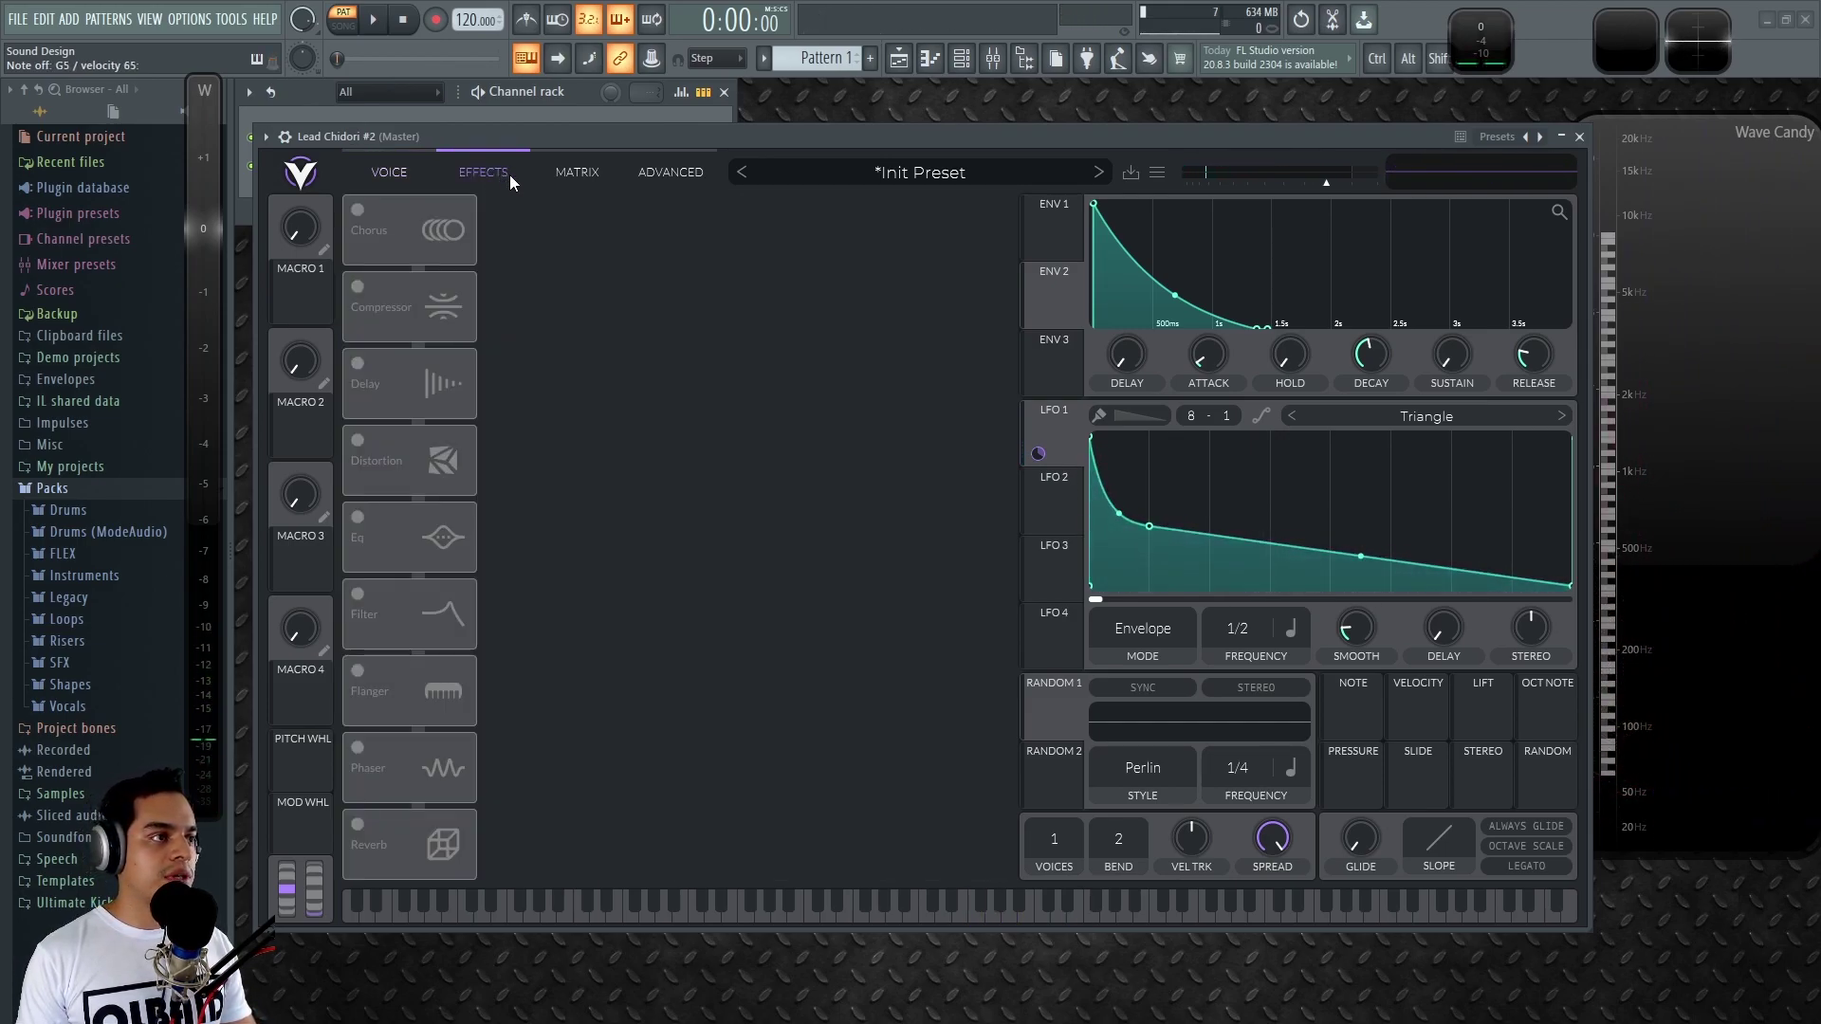
left_click(377, 459)
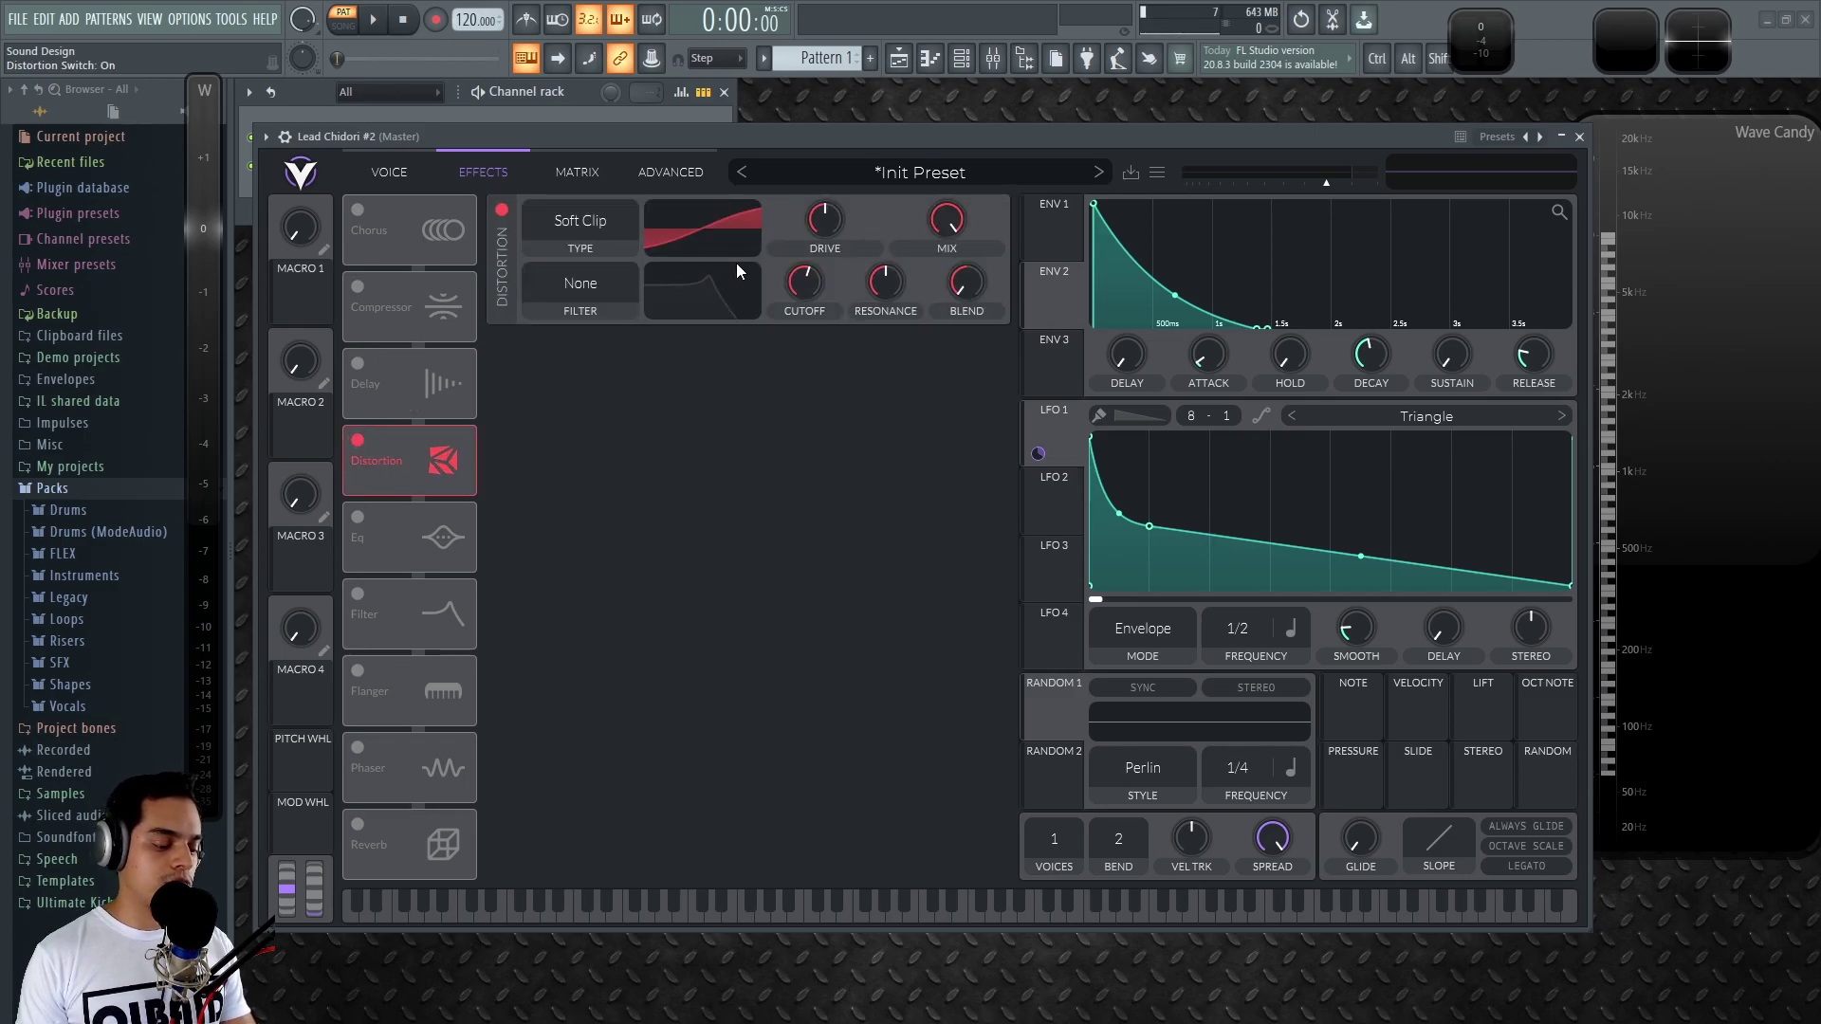
mouse_move(830, 220)
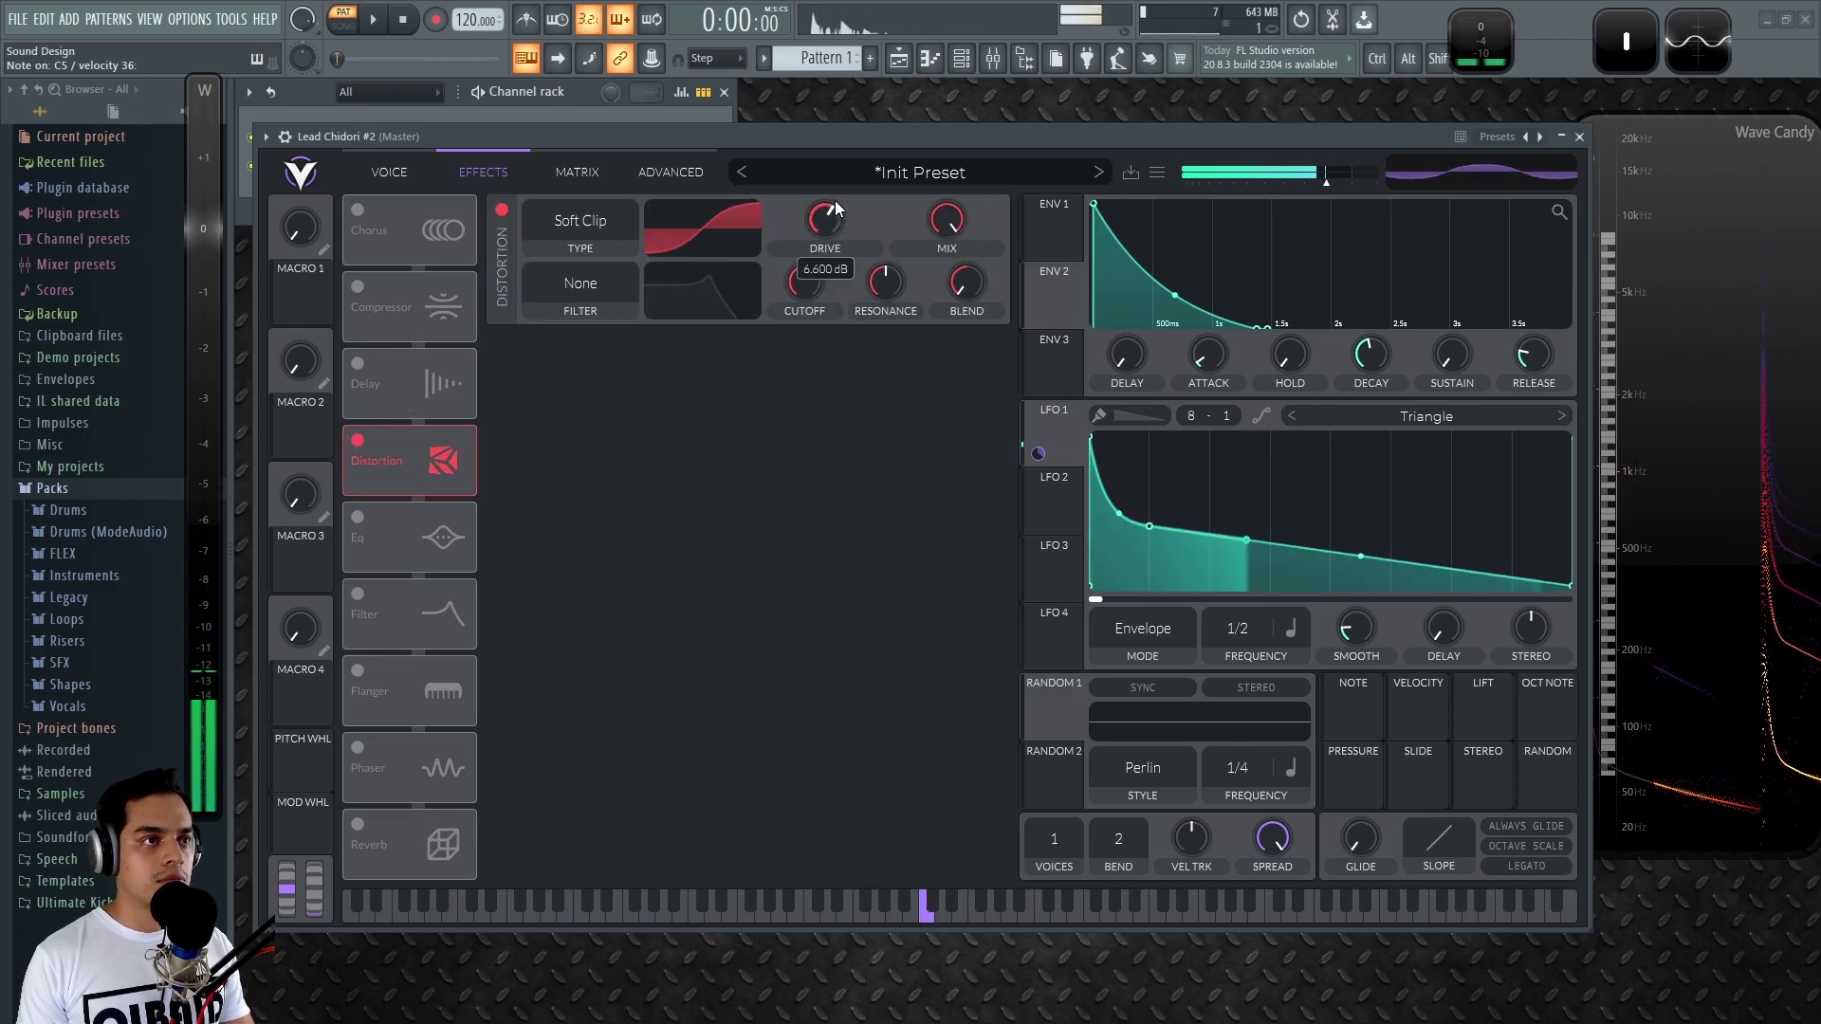
left_click_drag(830, 216, 835, 211)
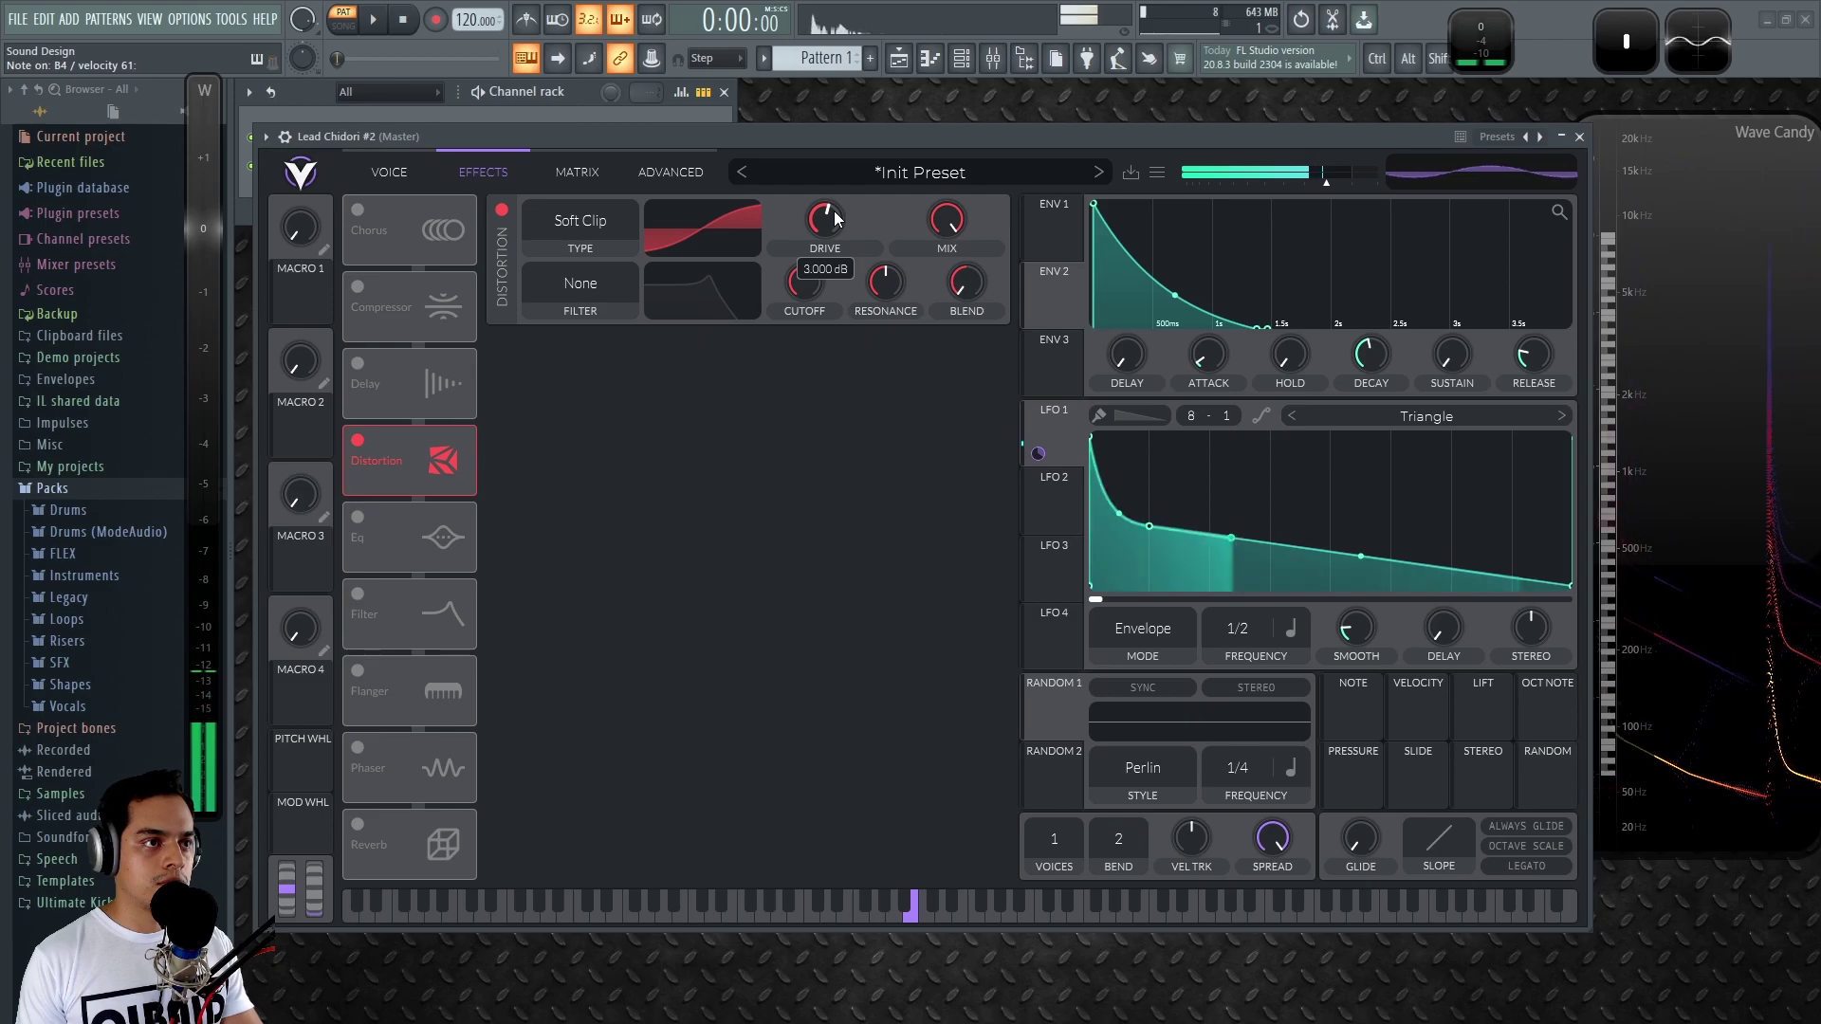
Enable Legato with a glide of about 0.069 secs, trying envelope 1 at full sustain before returning its sustain to zero.
left_click_drag(1379, 846, 1368, 775)
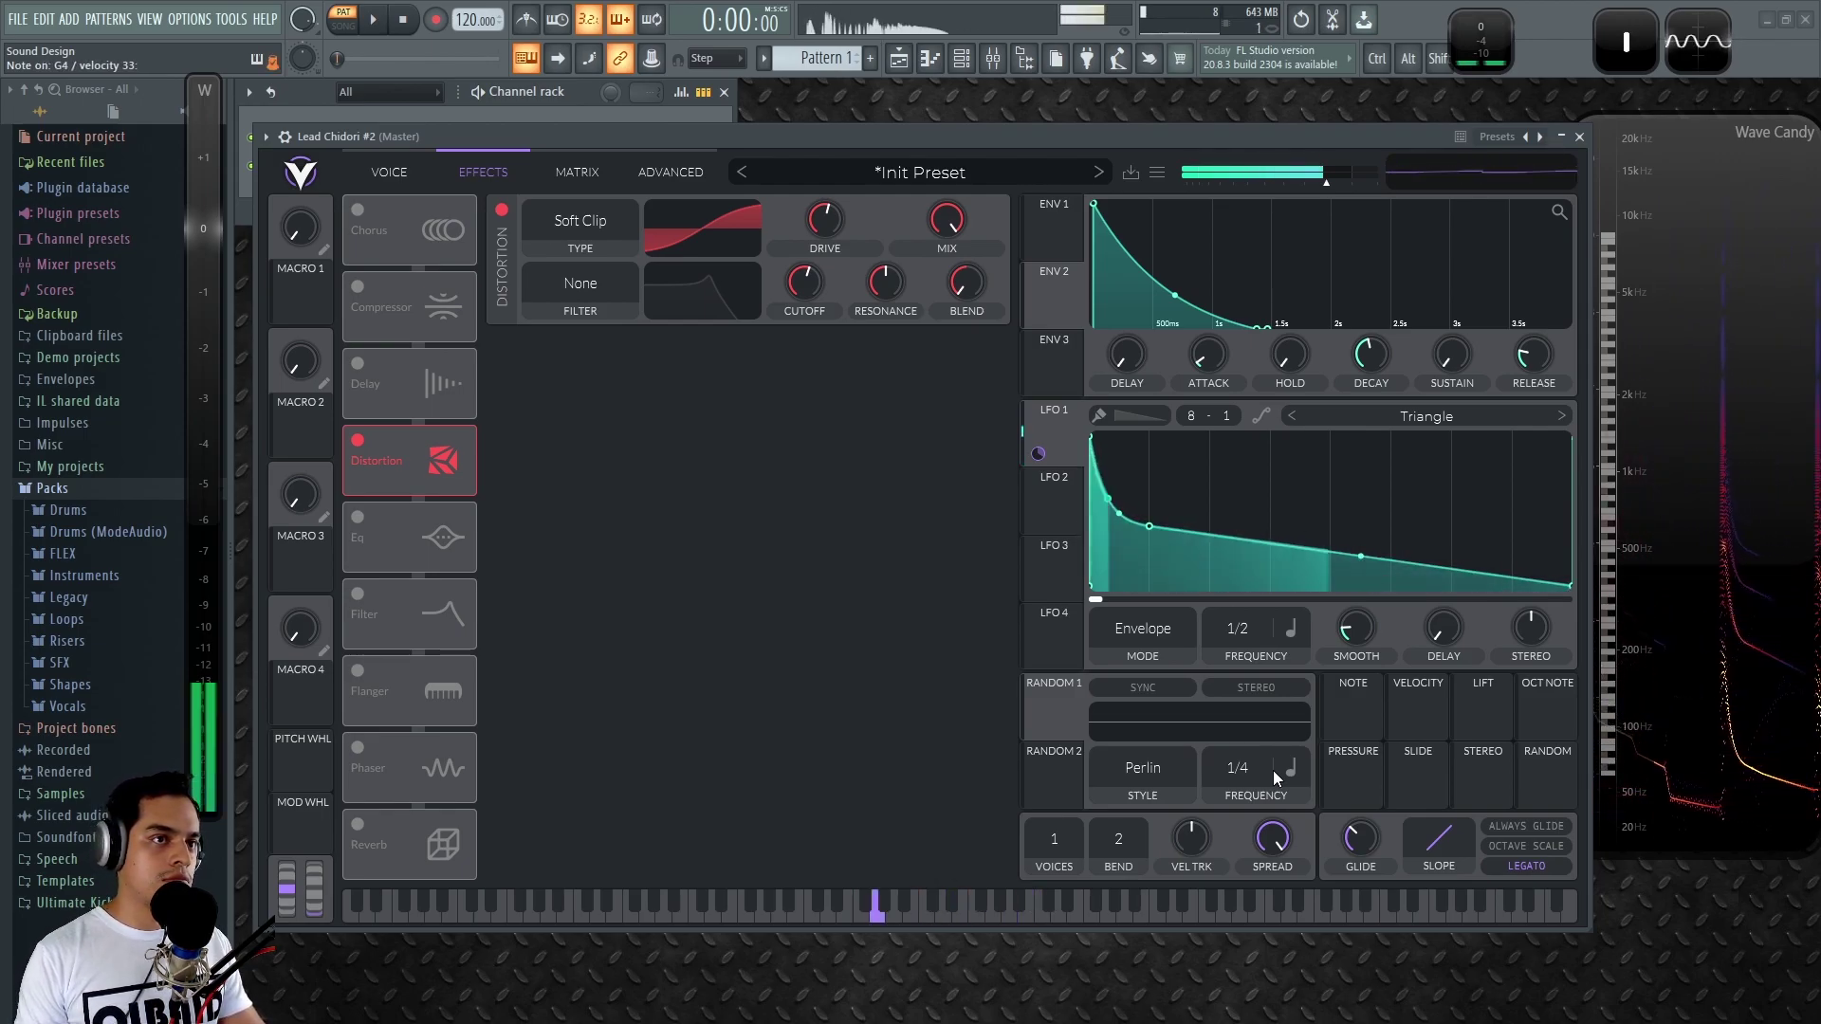
left_click_drag(1453, 360, 1455, 314)
mouse_move(1449, 250)
left_mouse_down()
mouse_move(1451, 396)
mouse_move(1457, 232)
left_mouse_up()
left_click(1055, 229)
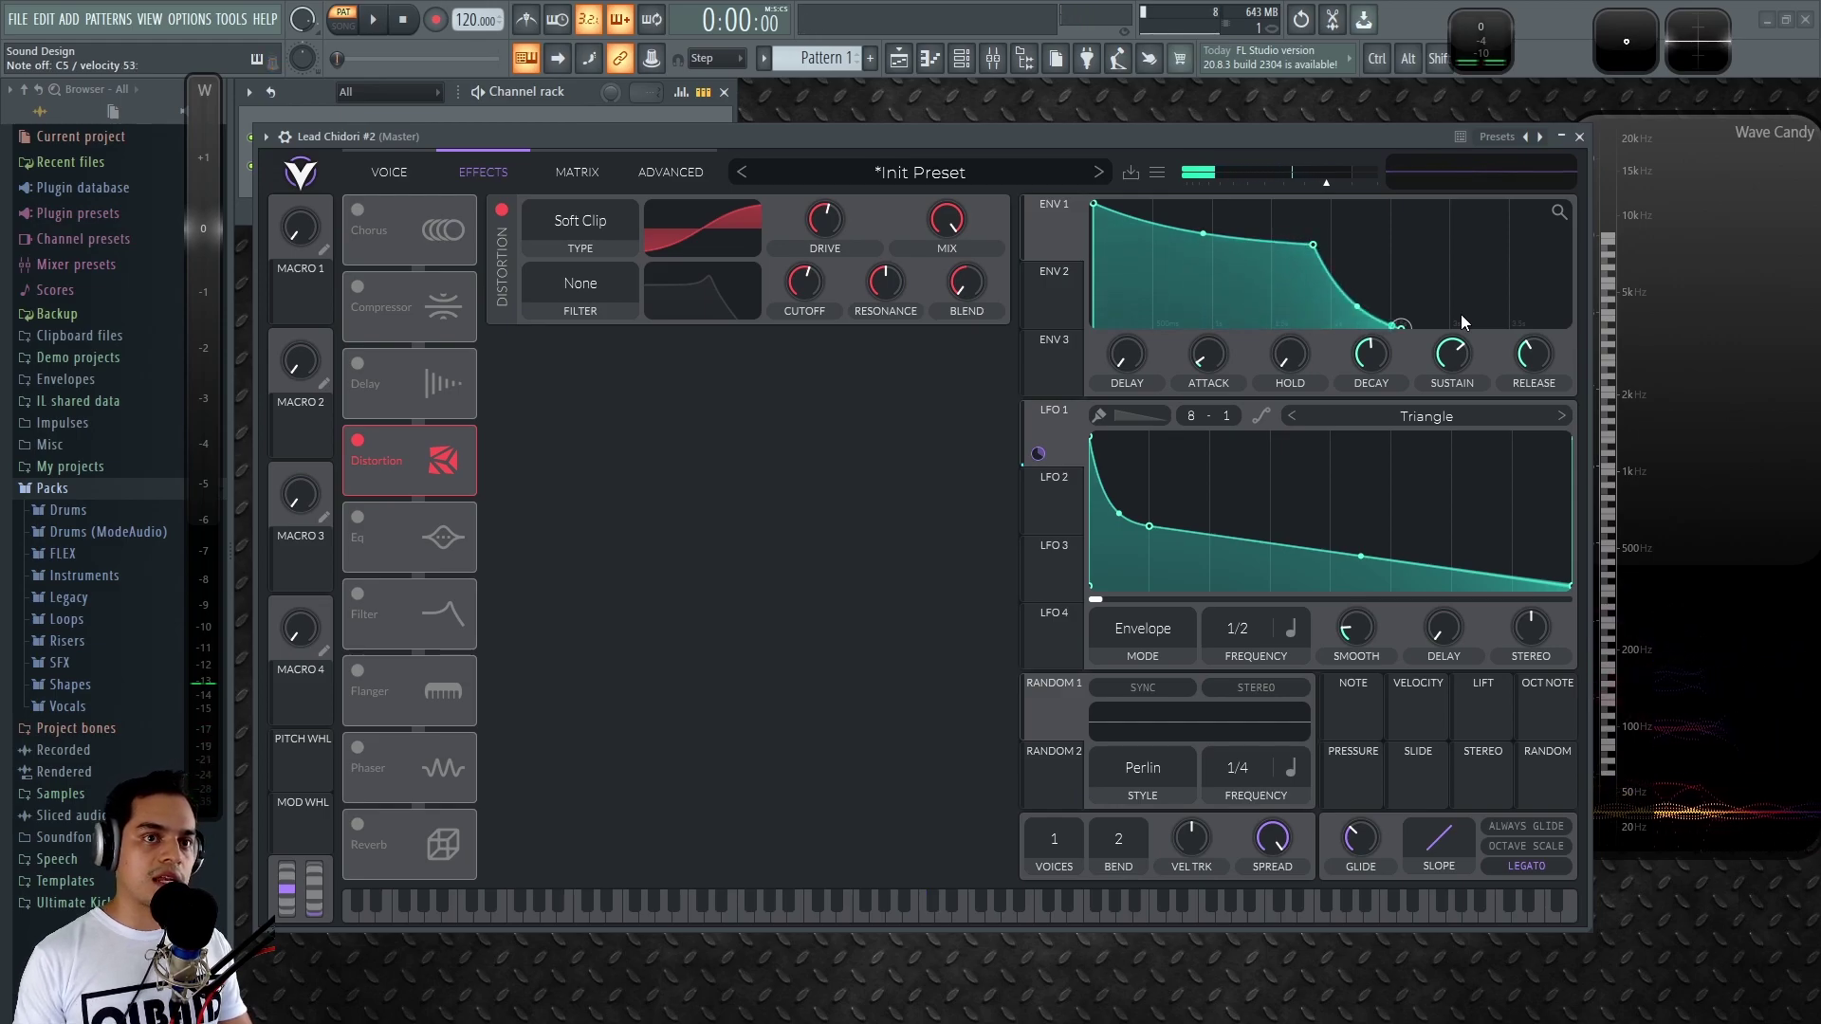
left_click_drag(1457, 356, 1456, 266)
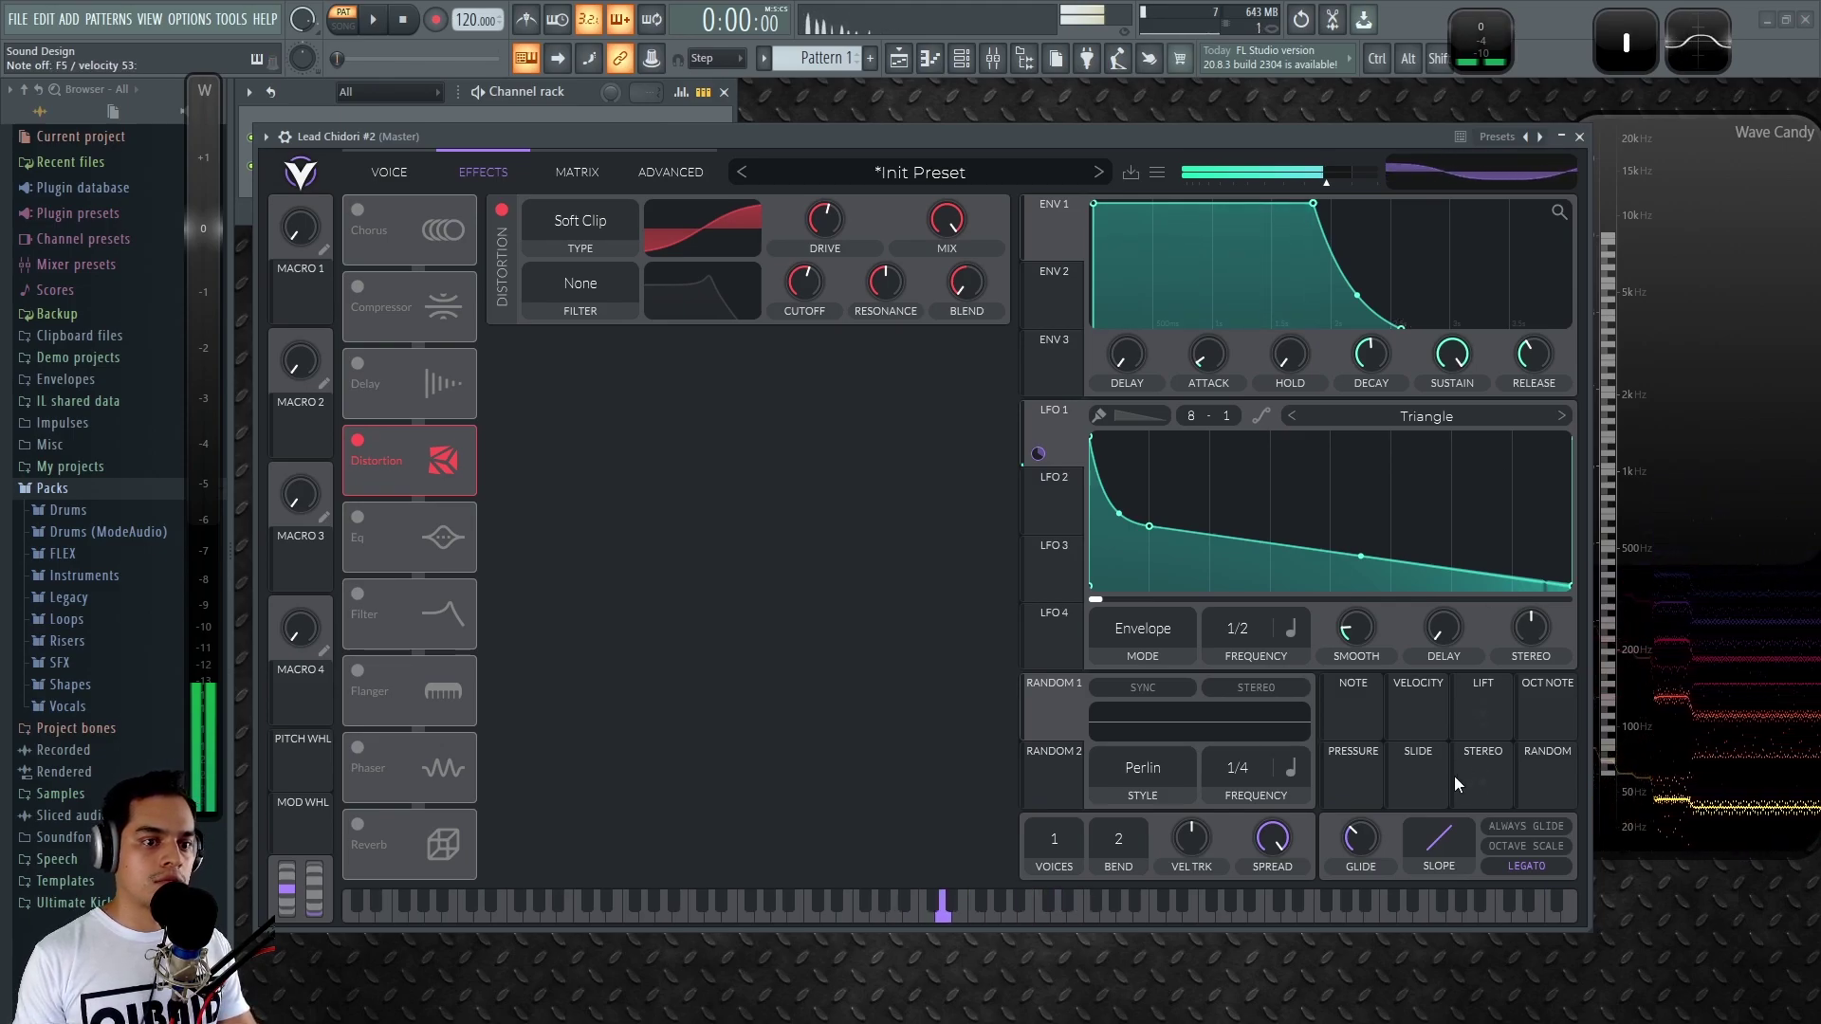
left_click_drag(1381, 820, 1383, 796)
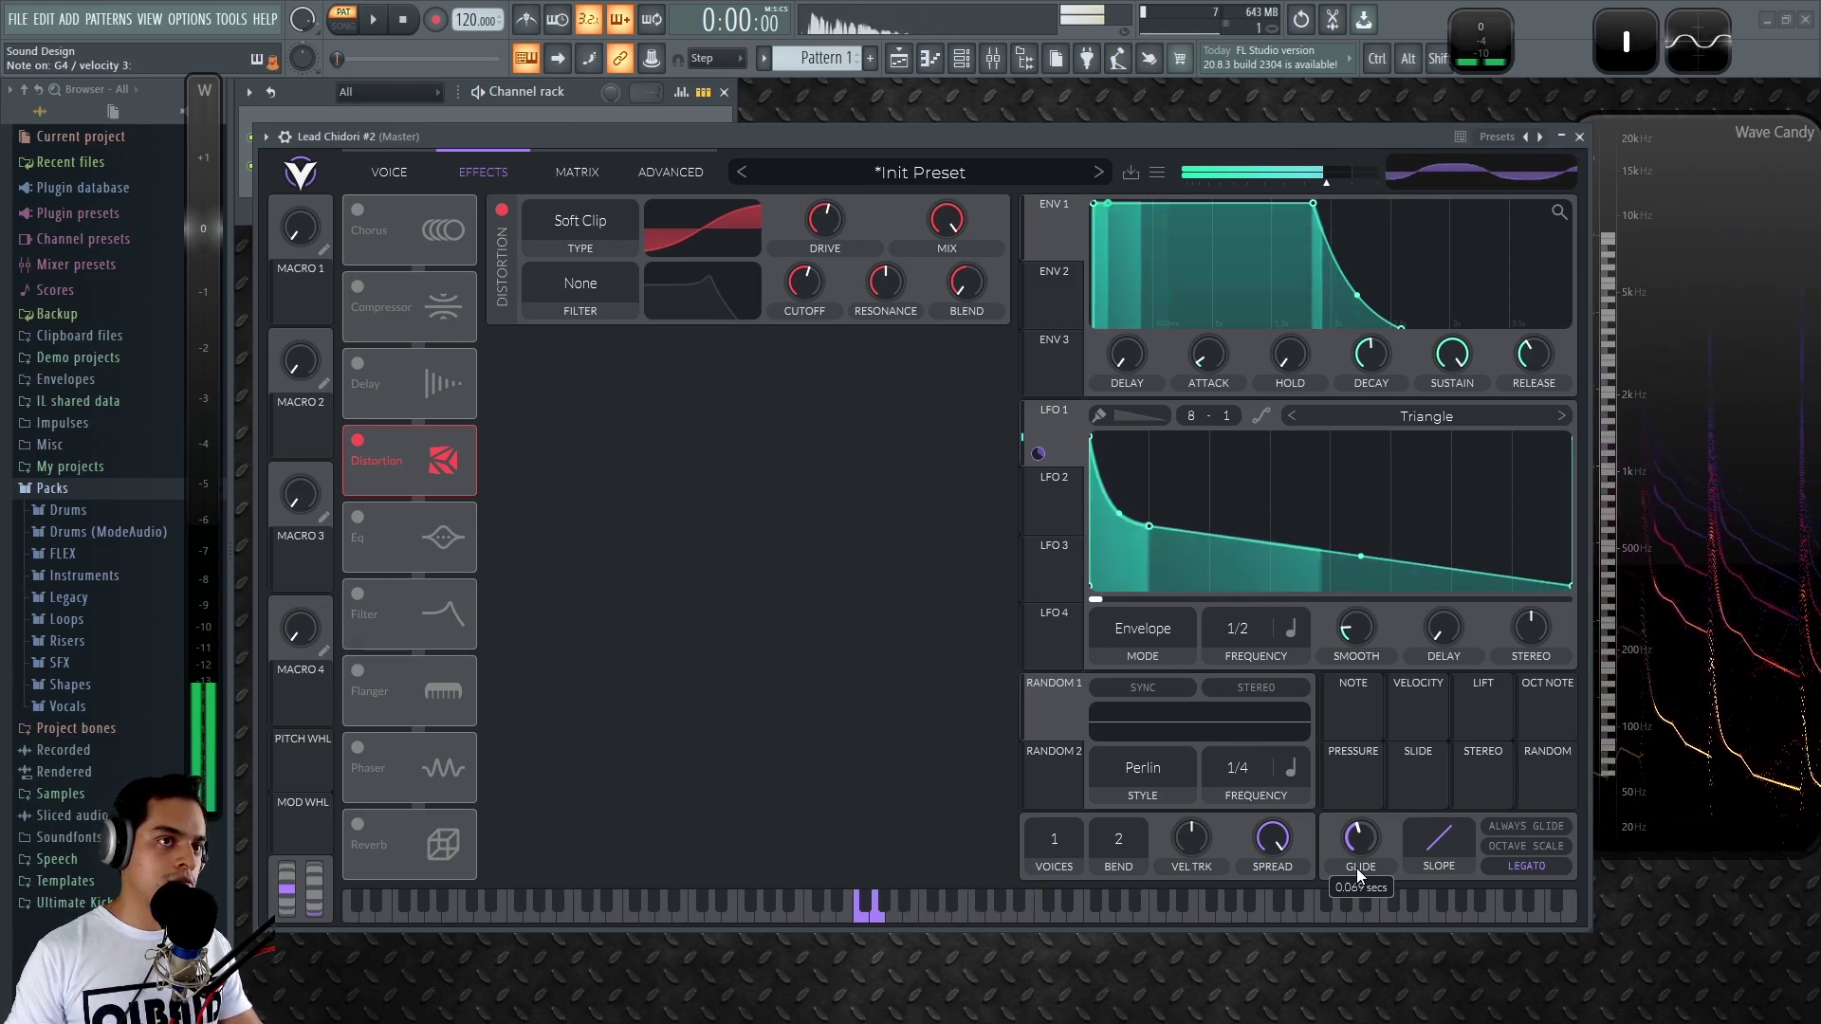
left_click_drag(1452, 355, 1432, 511)
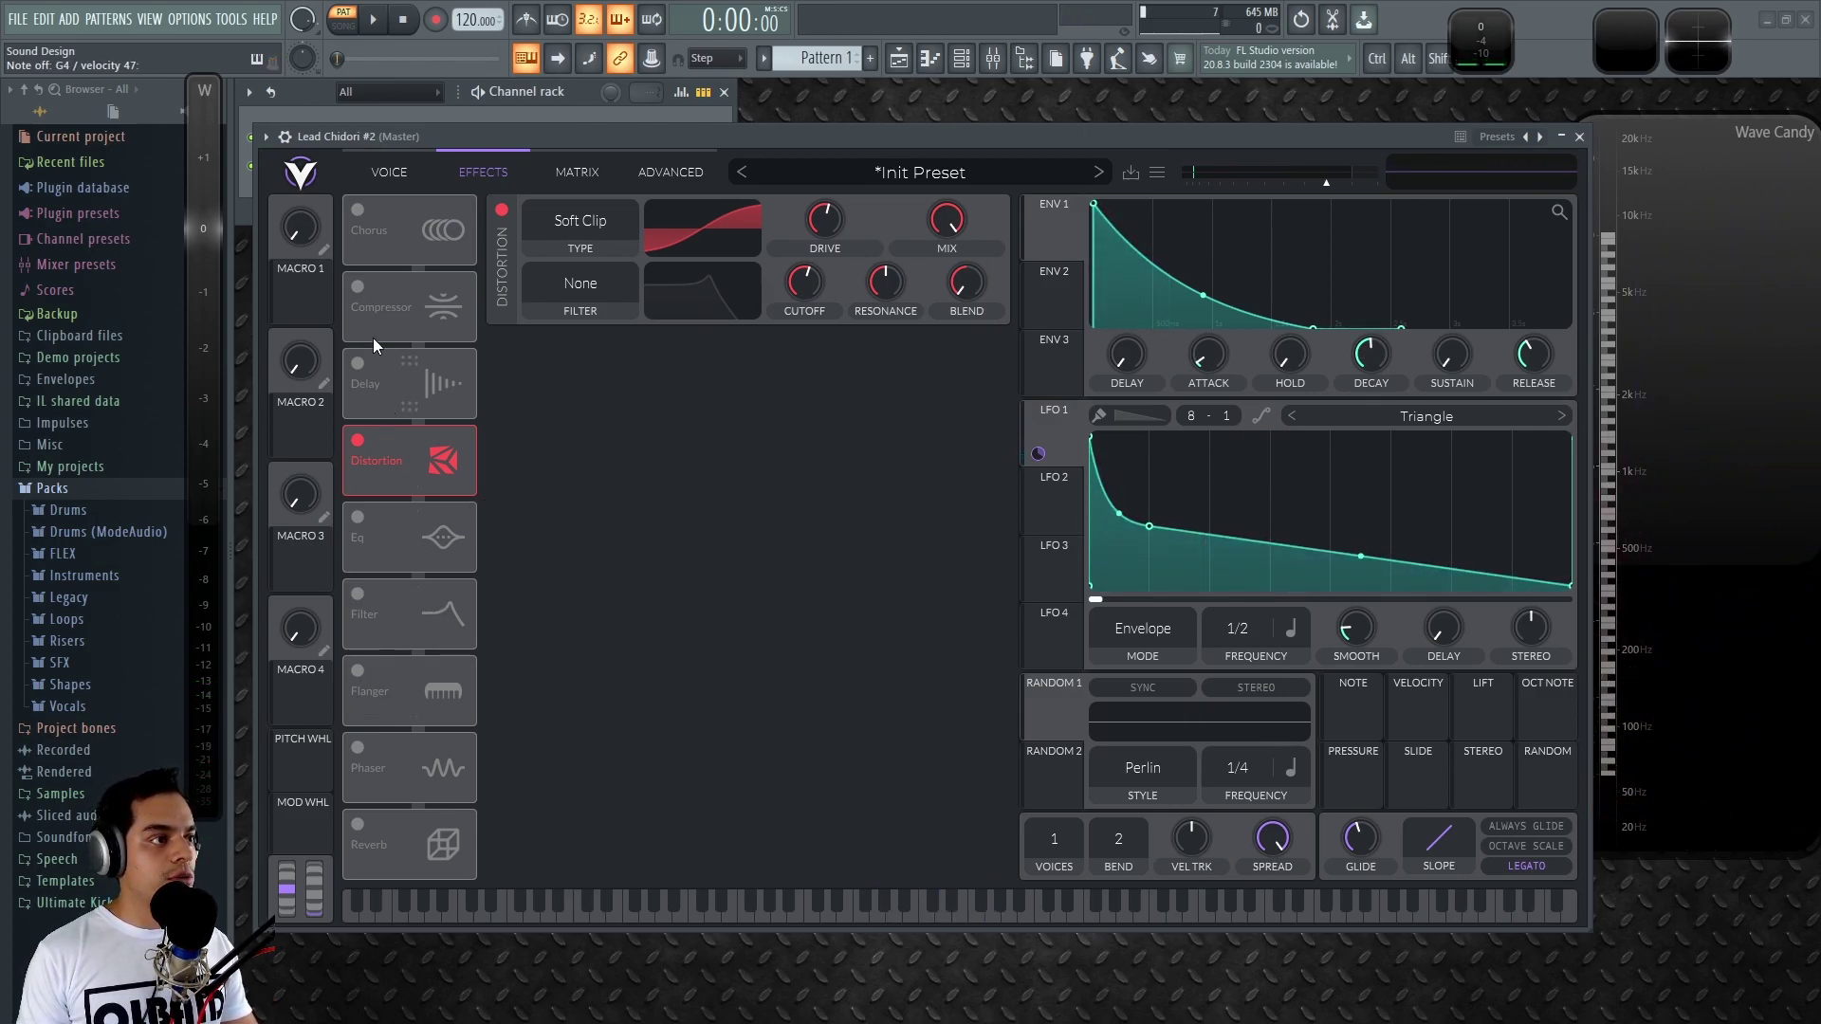
Enable the Multiband compressor, place it after the distortion in the effects chain and adjust its band thresholds.
left_click(394, 298)
left_click_drag(395, 298, 398, 612)
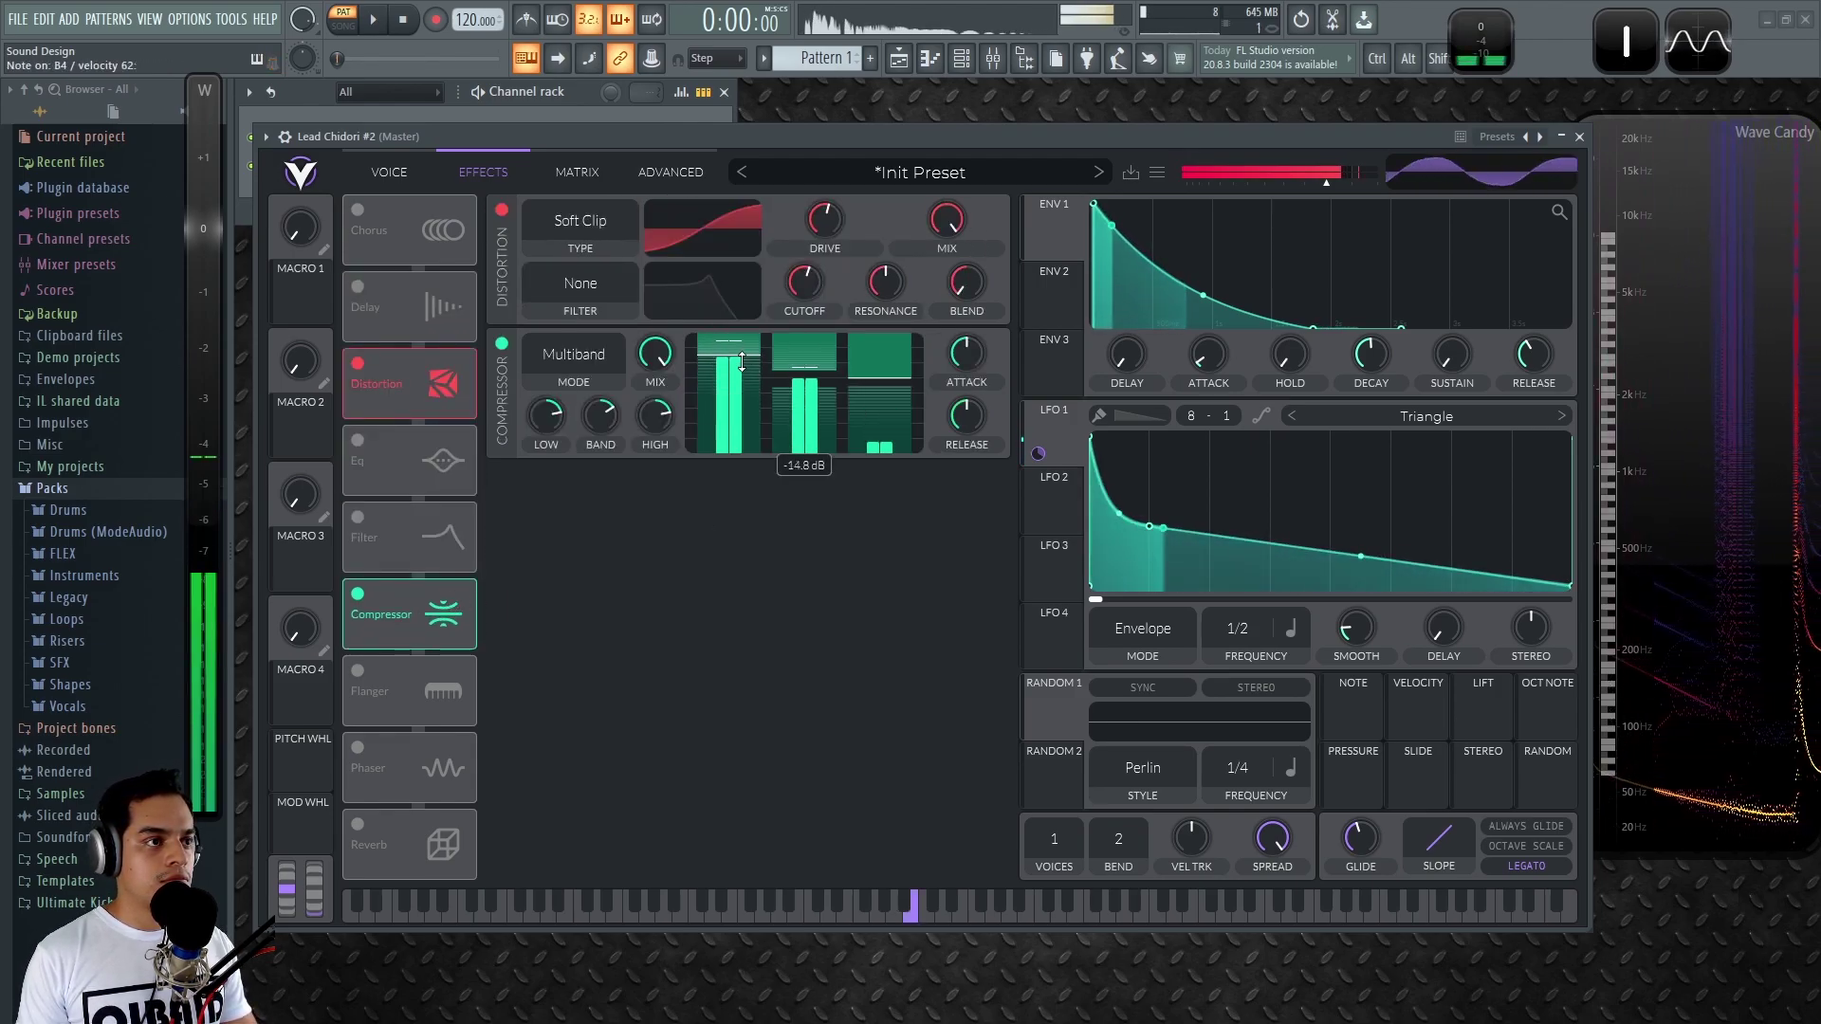
mouse_move(816, 388)
left_mouse_down()
mouse_move(816, 355)
mouse_move(891, 367)
left_mouse_up()
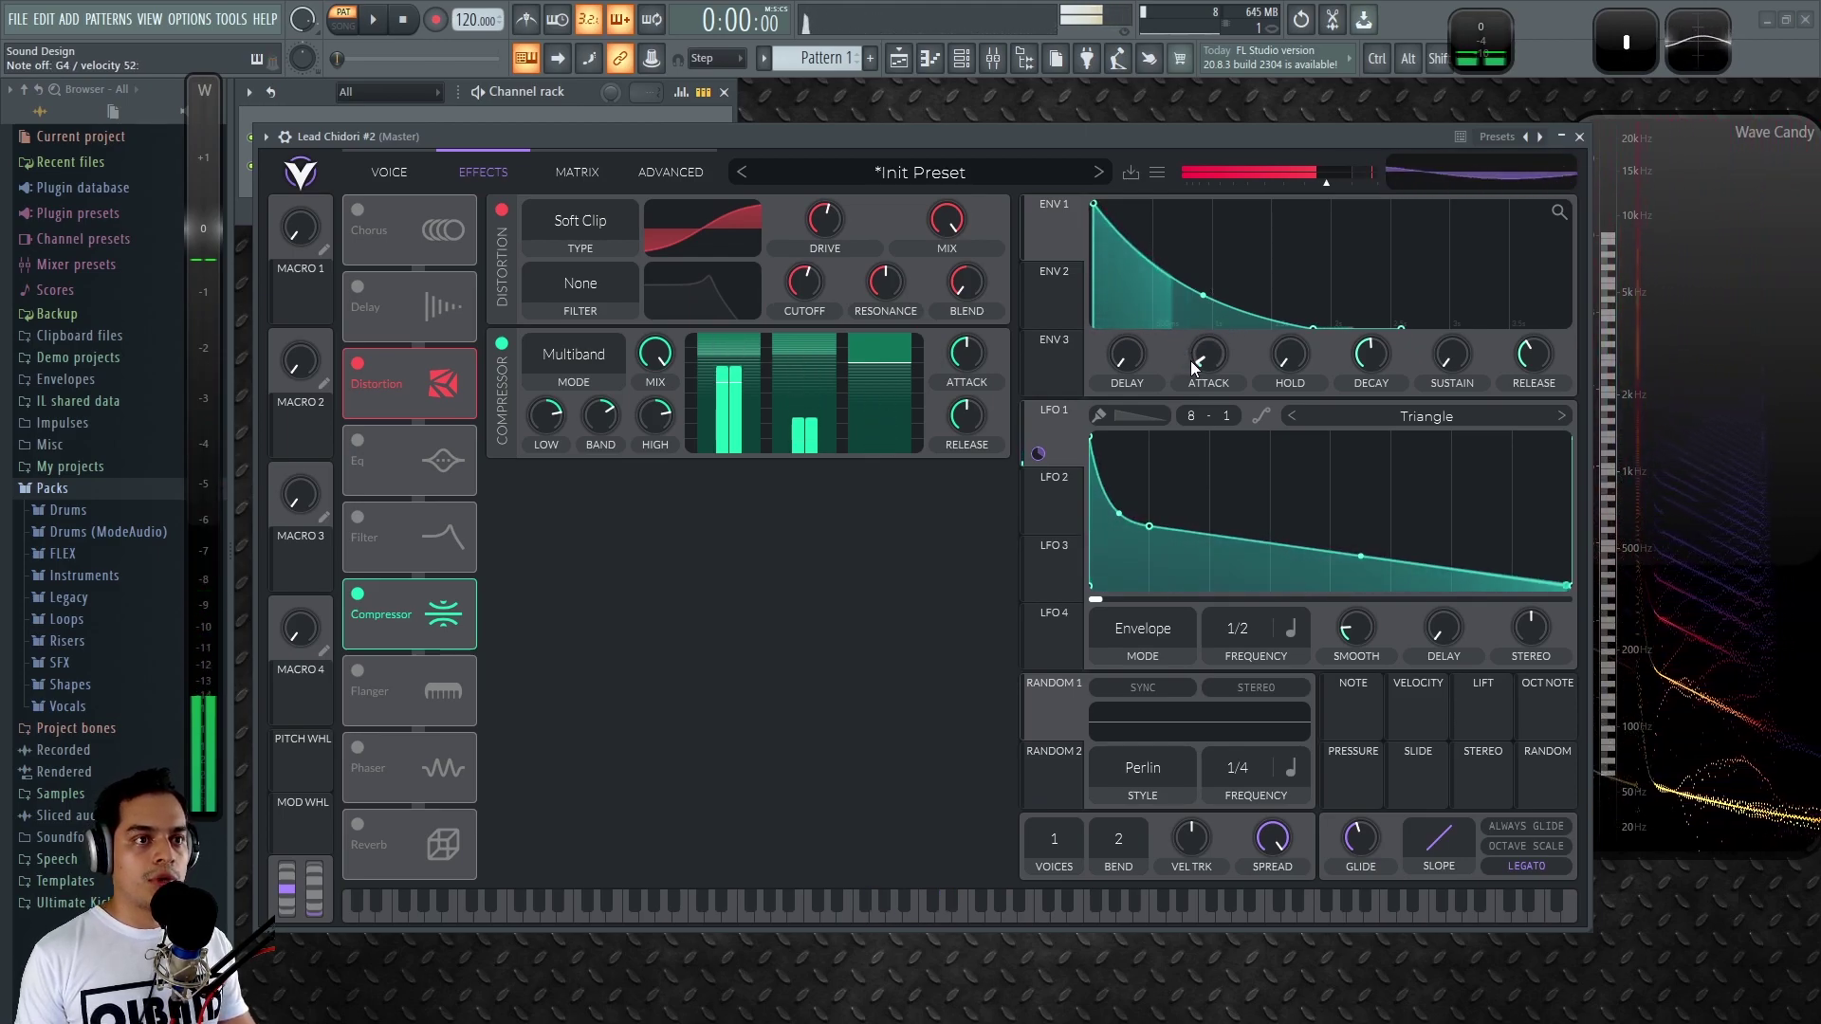
Lengthen envelope 1's attack slightly.
mouse_move(1207, 361)
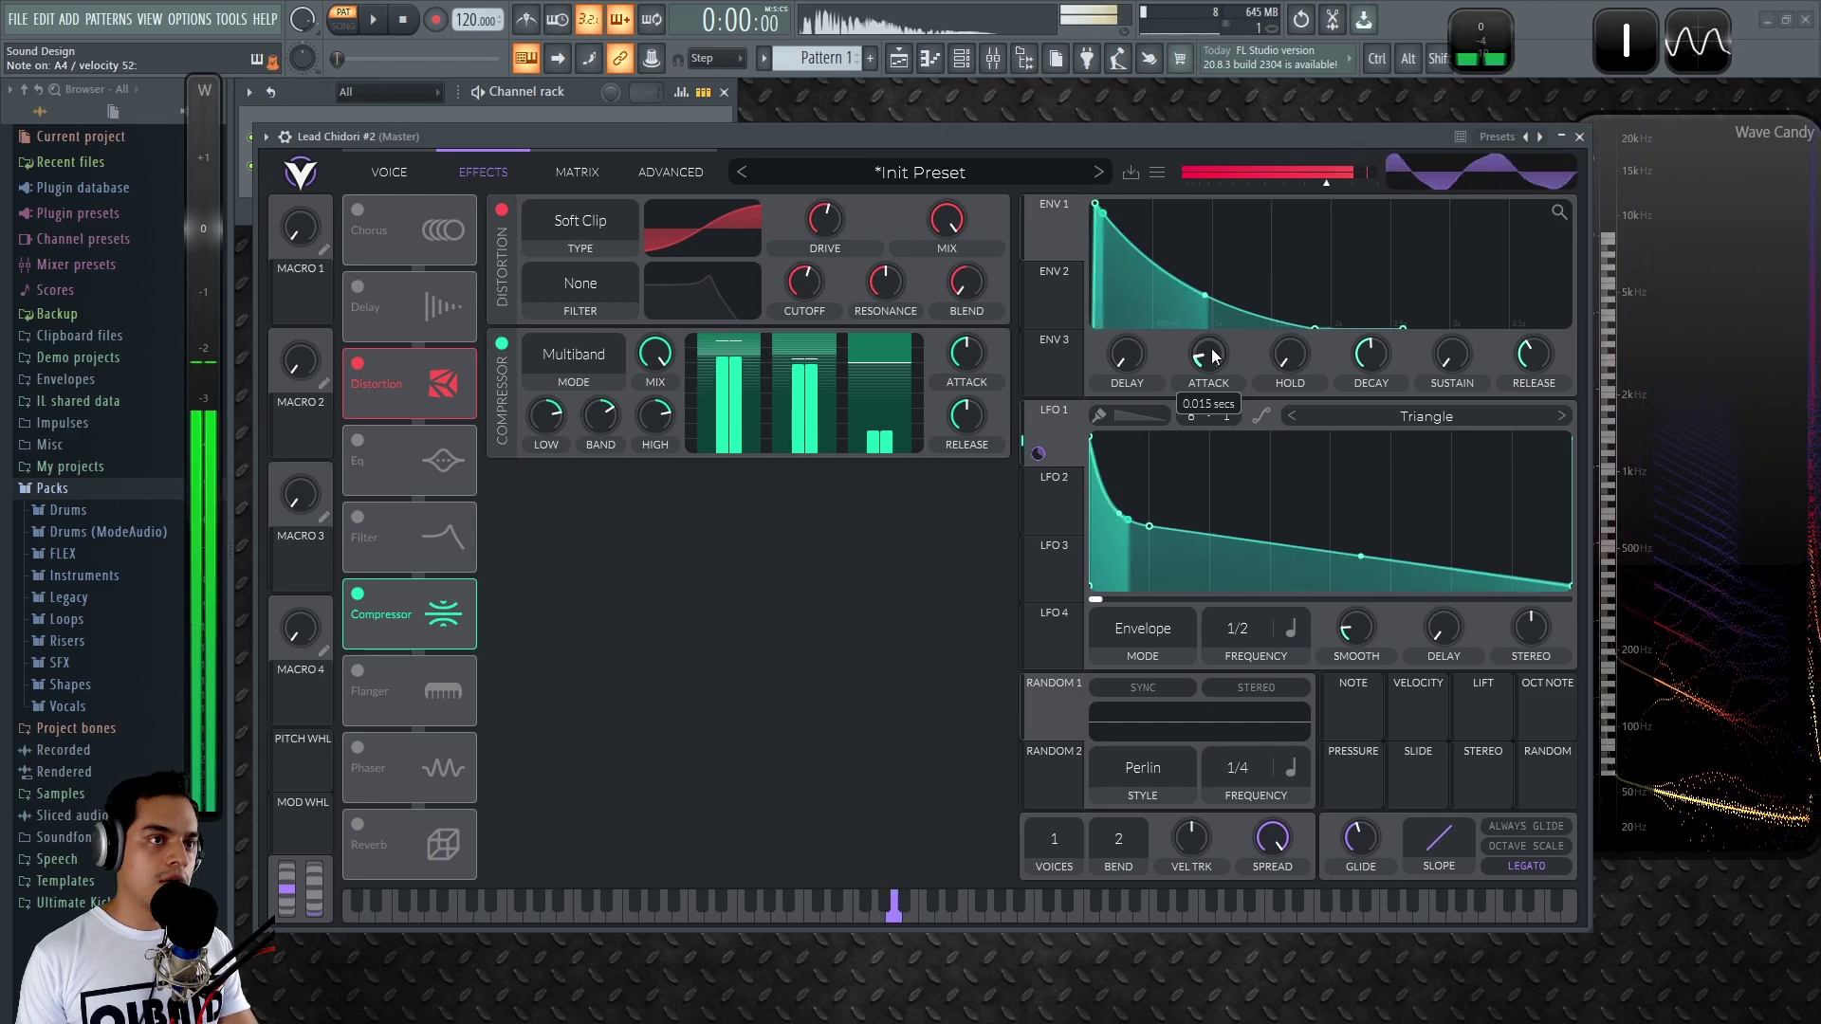
left_click_drag(1213, 357, 1219, 356)
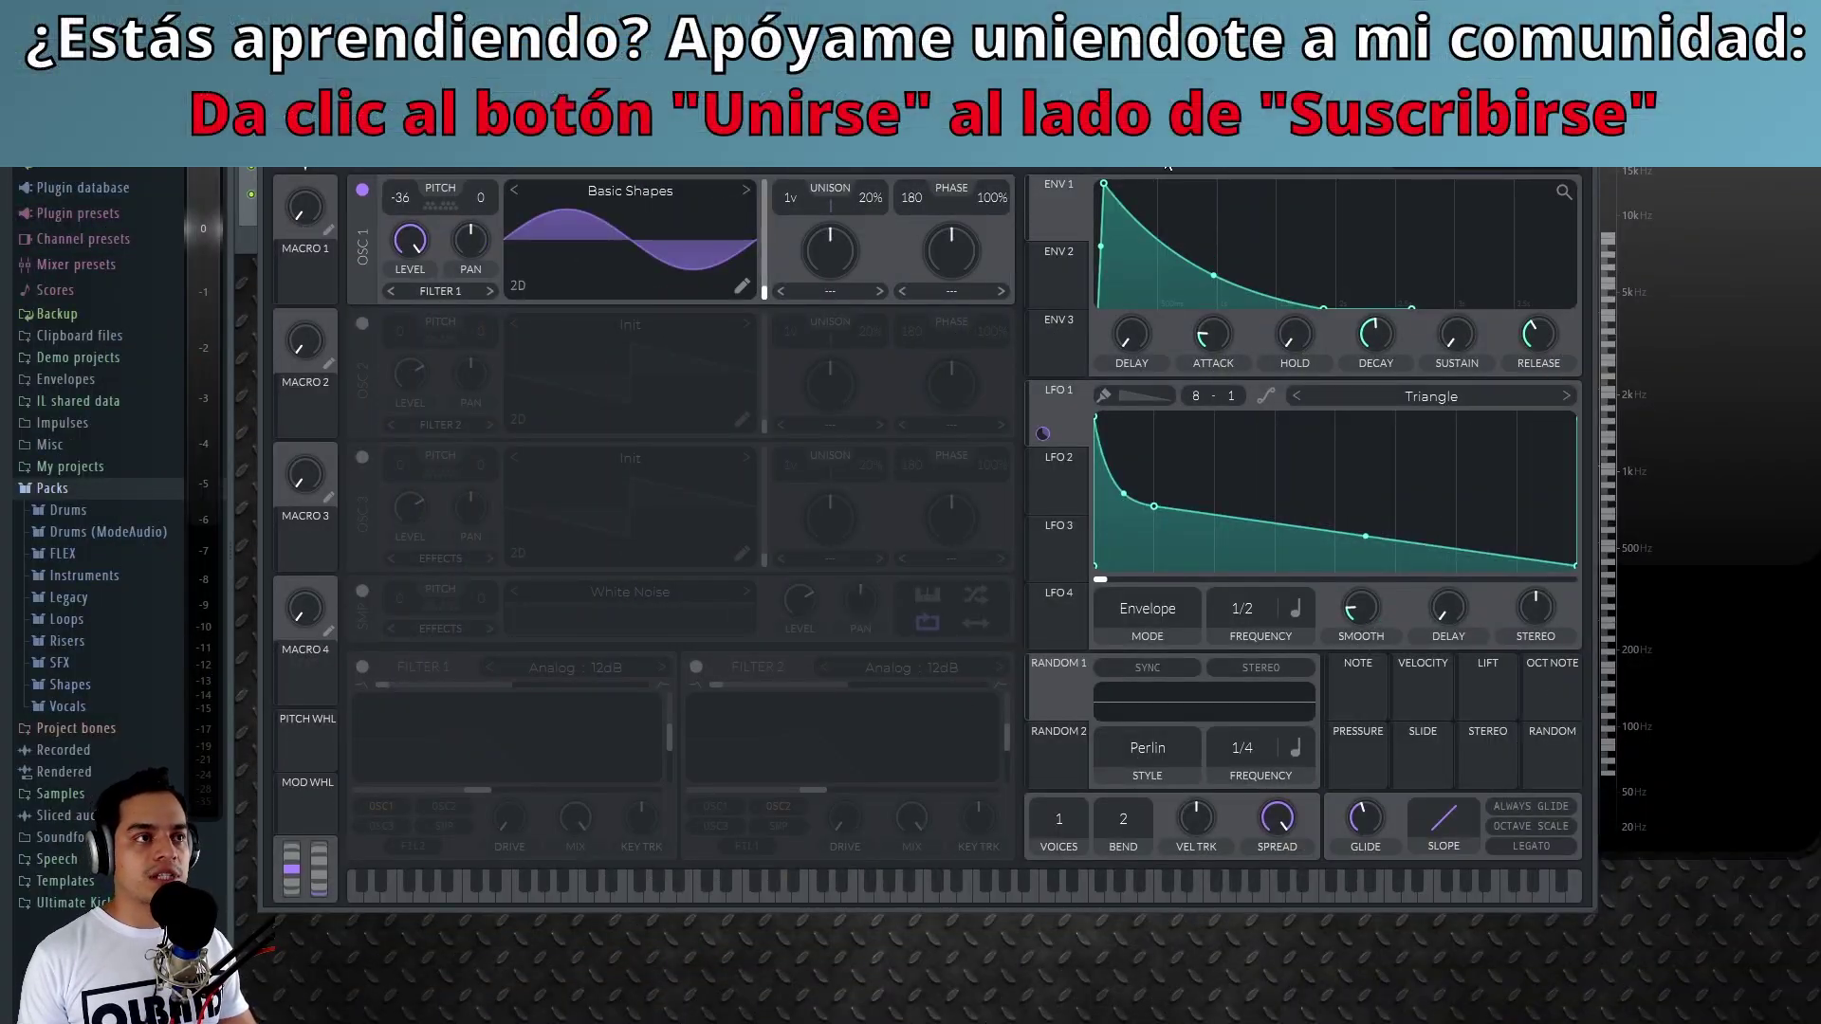
left_click(1172, 163)
left_click(1216, 274)
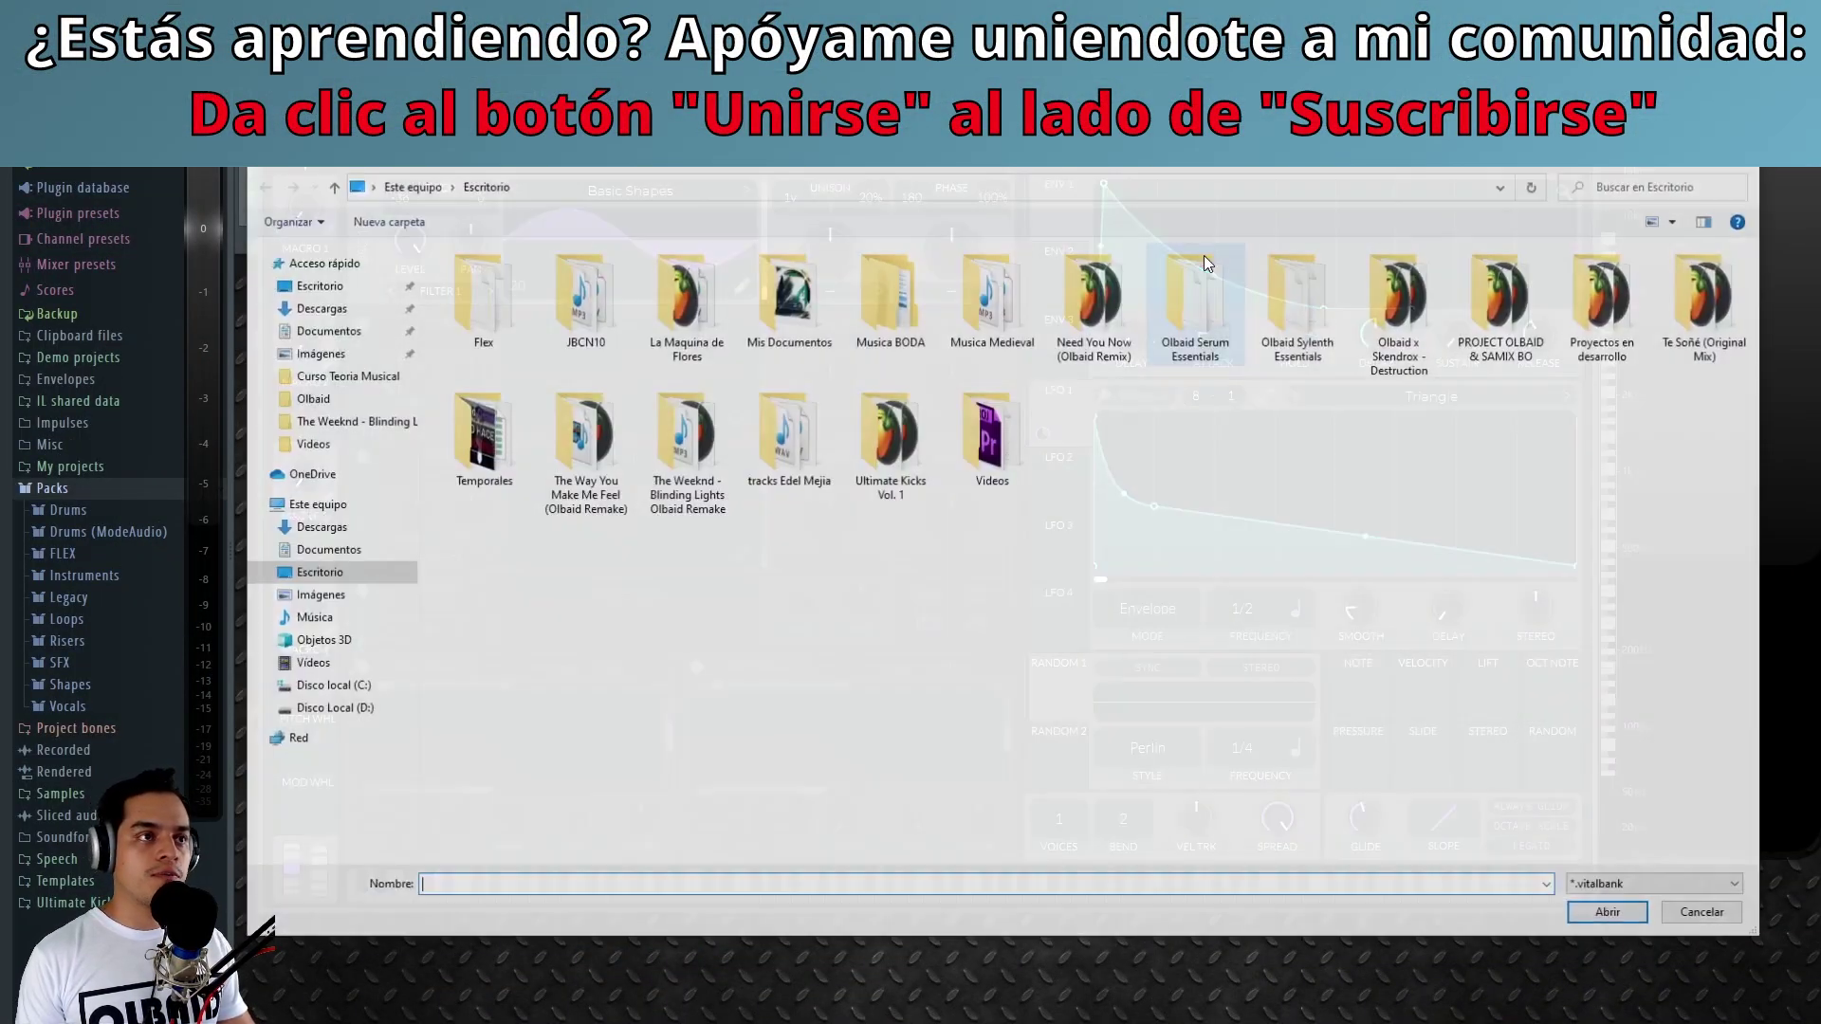
left_click(1708, 916)
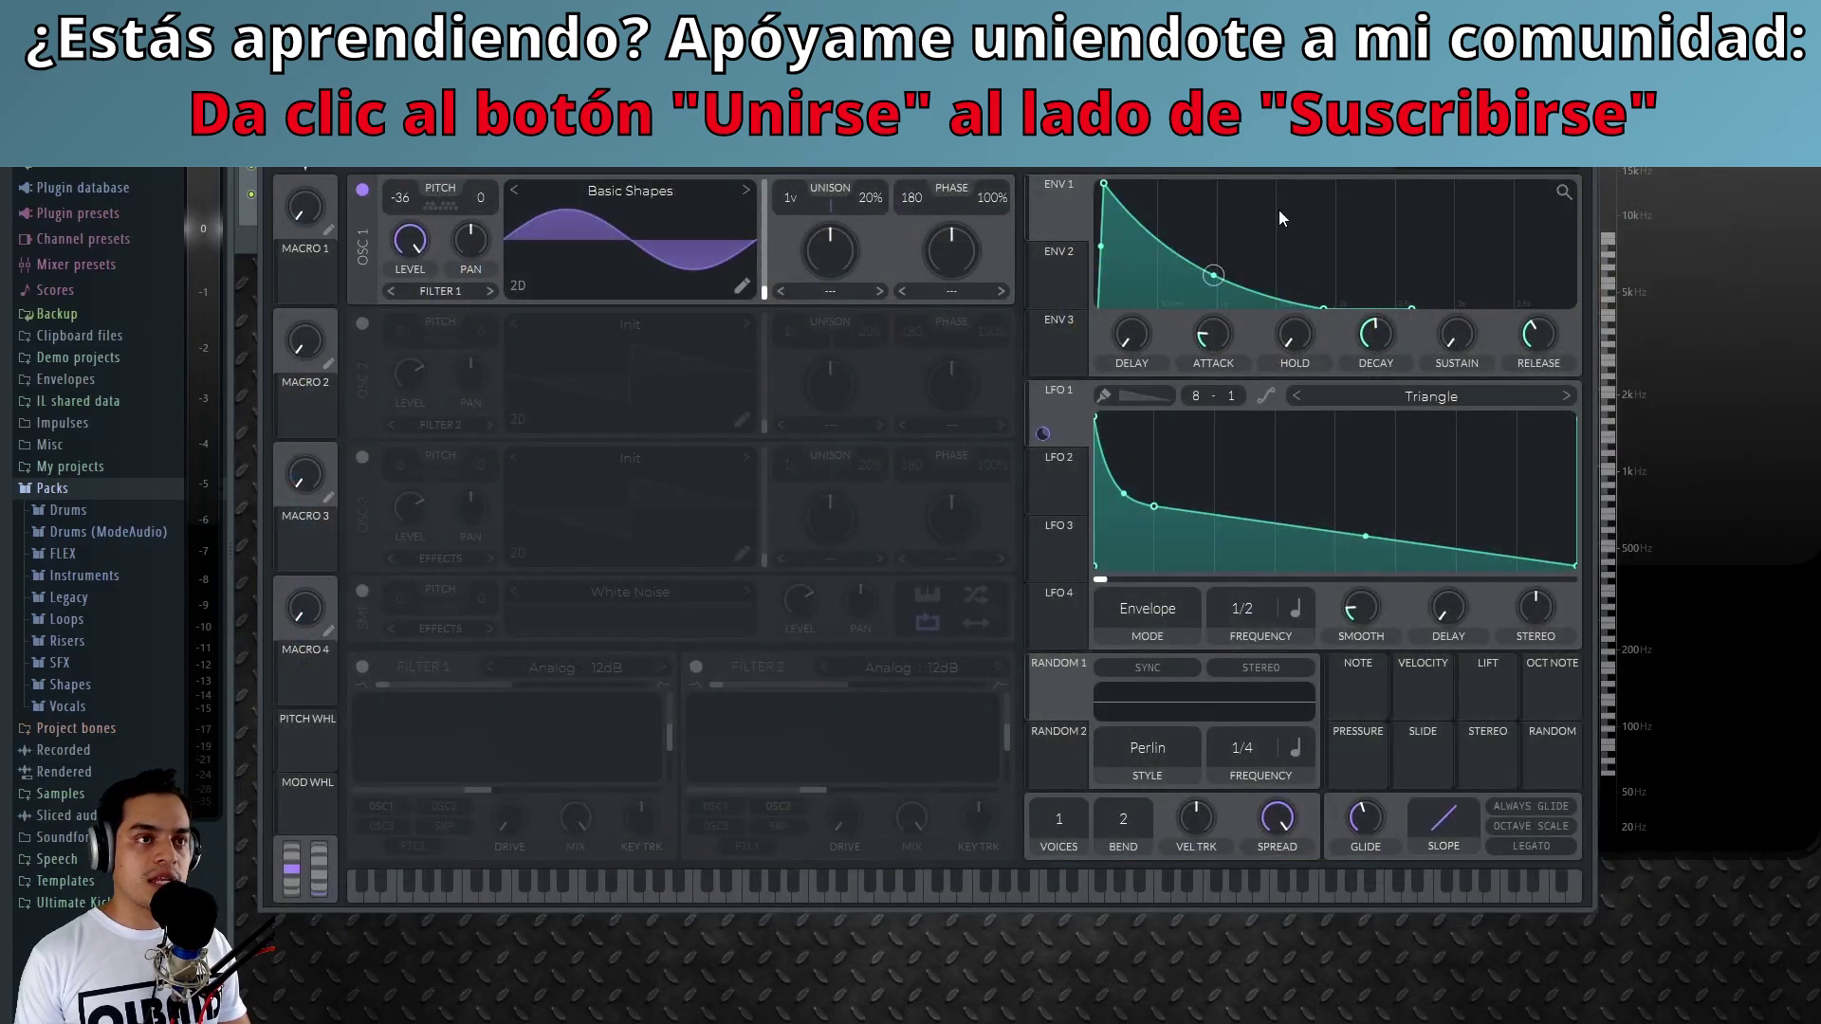
Initialize the preset with Basic Shapes in oscillator 1, and give envelope 1 zero sustain and a short decay.
left_click(1165, 167)
left_click(1235, 340)
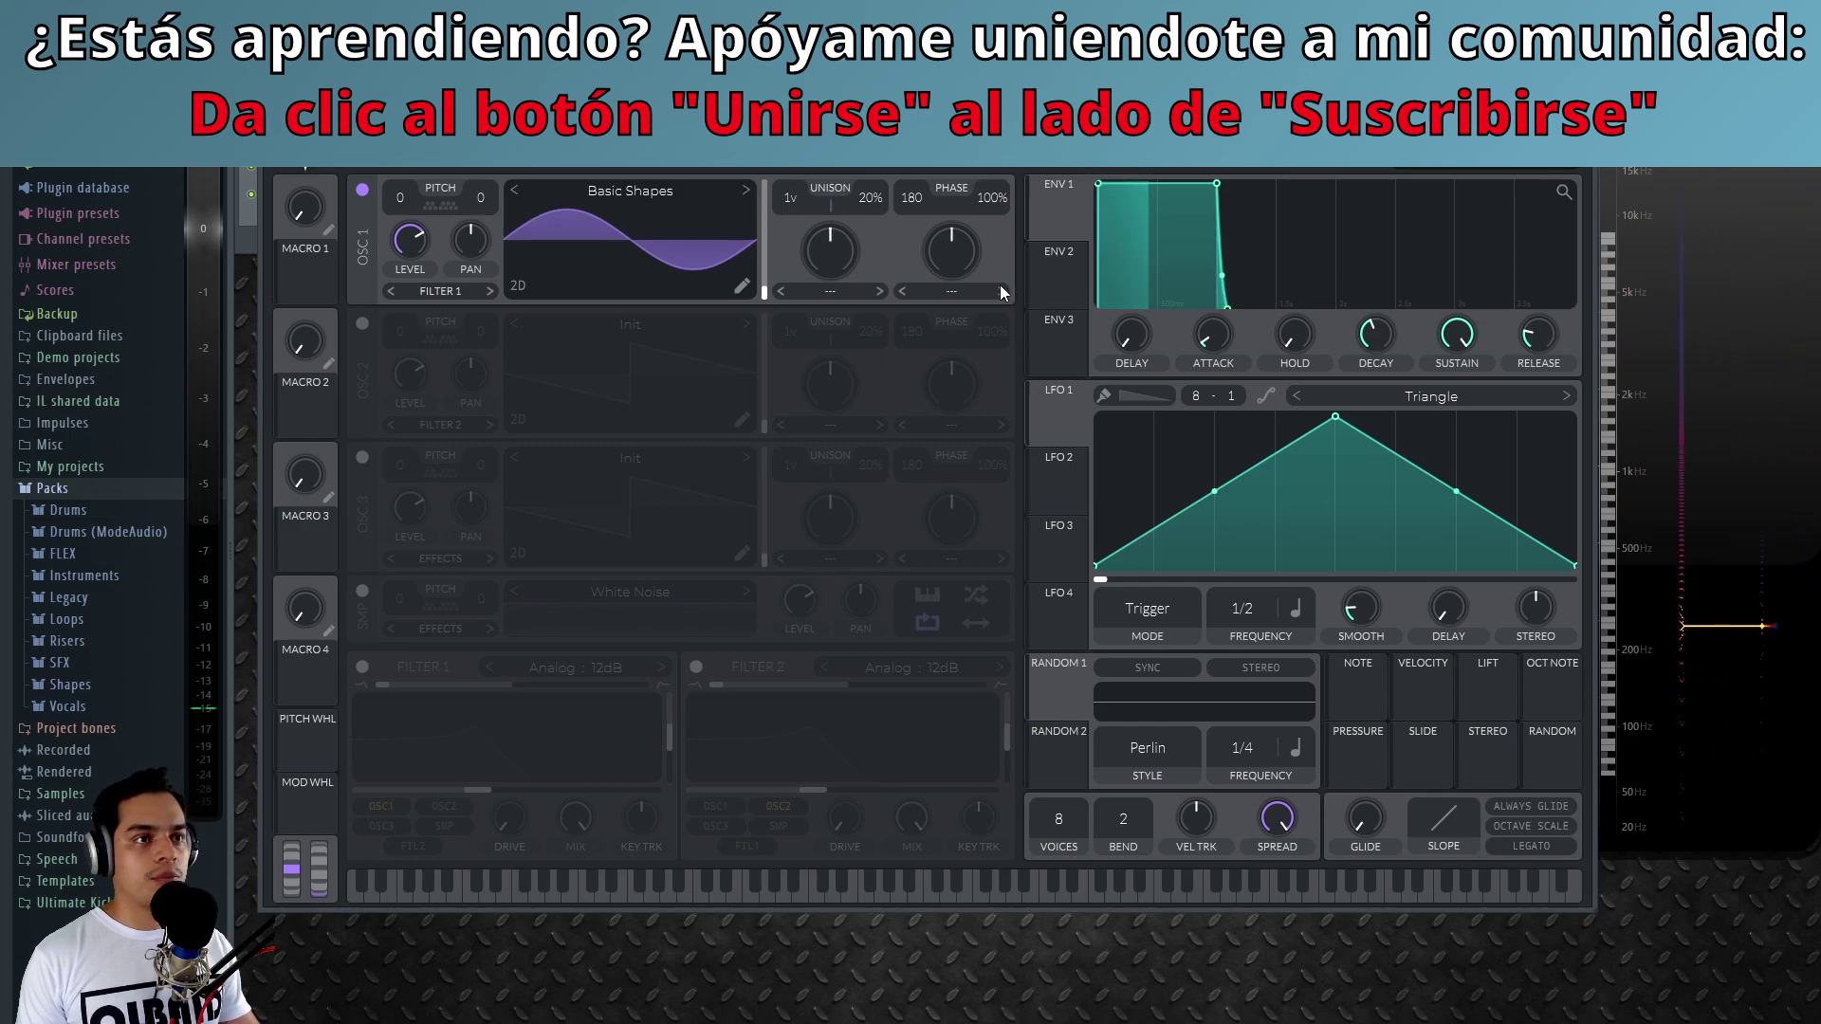
left_click_drag(1465, 370, 1525, 661)
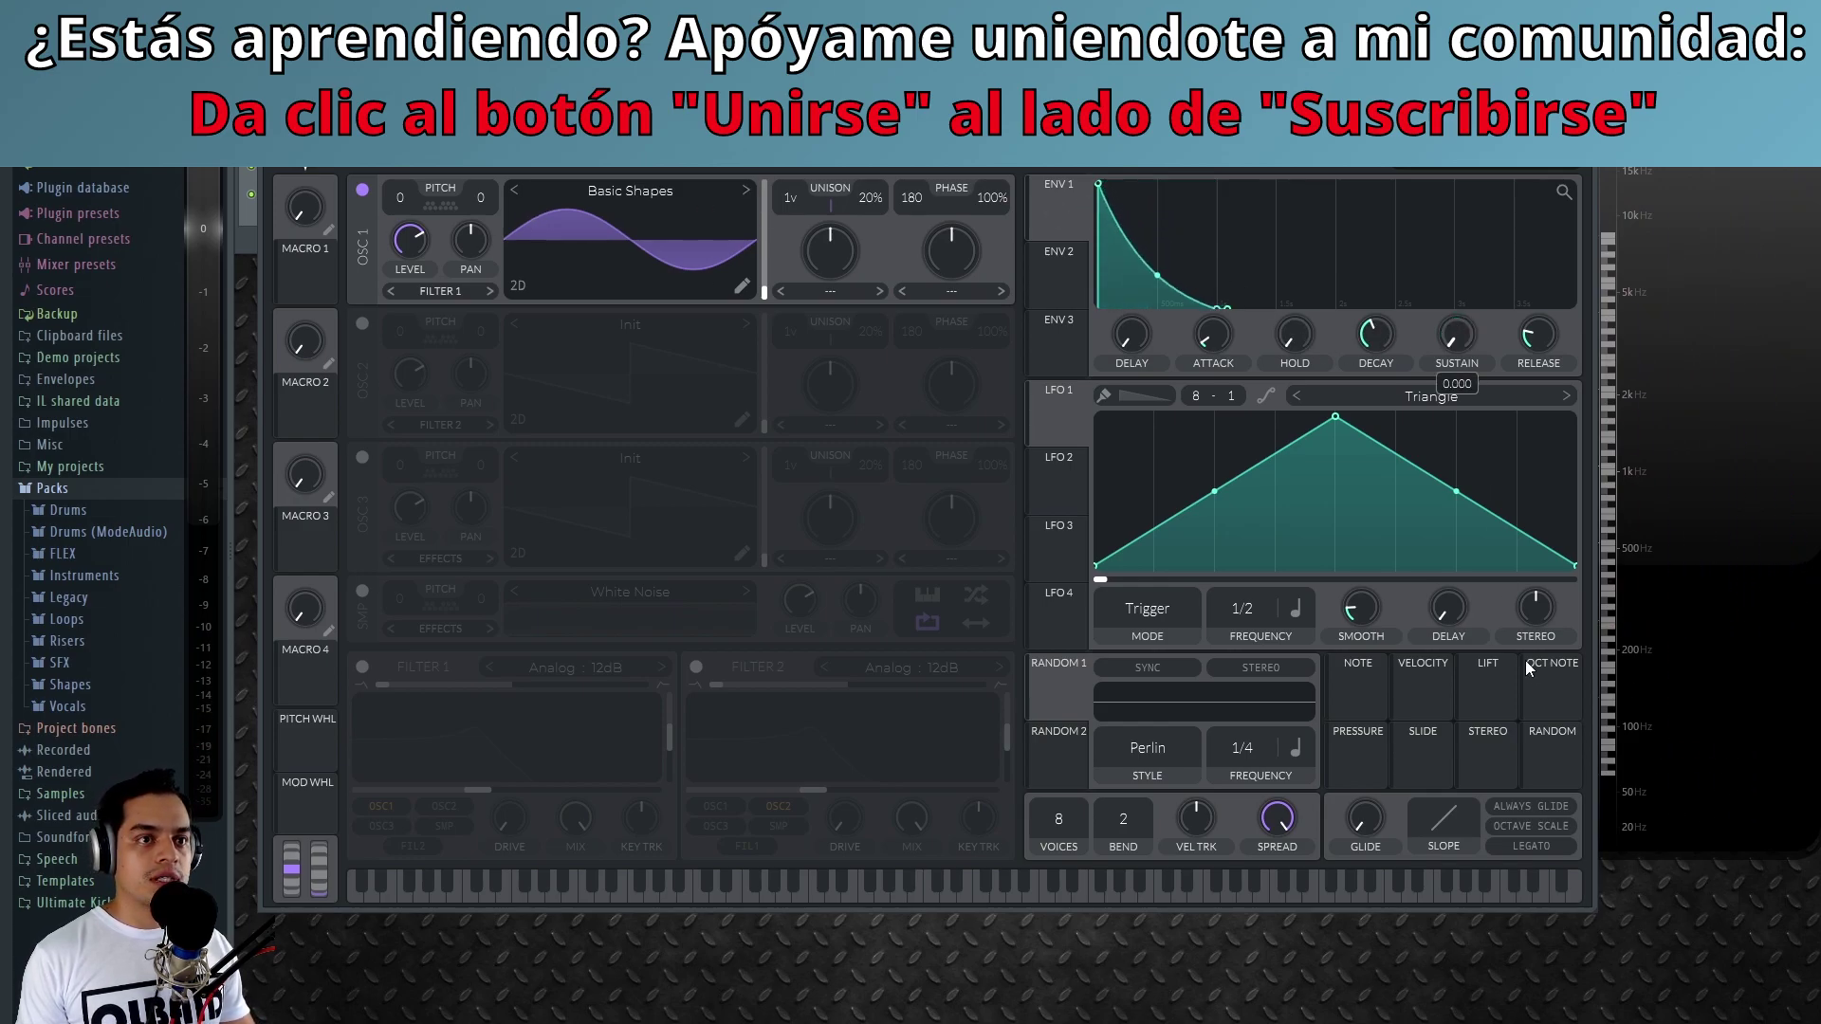
left_click_drag(1381, 367, 1393, 357)
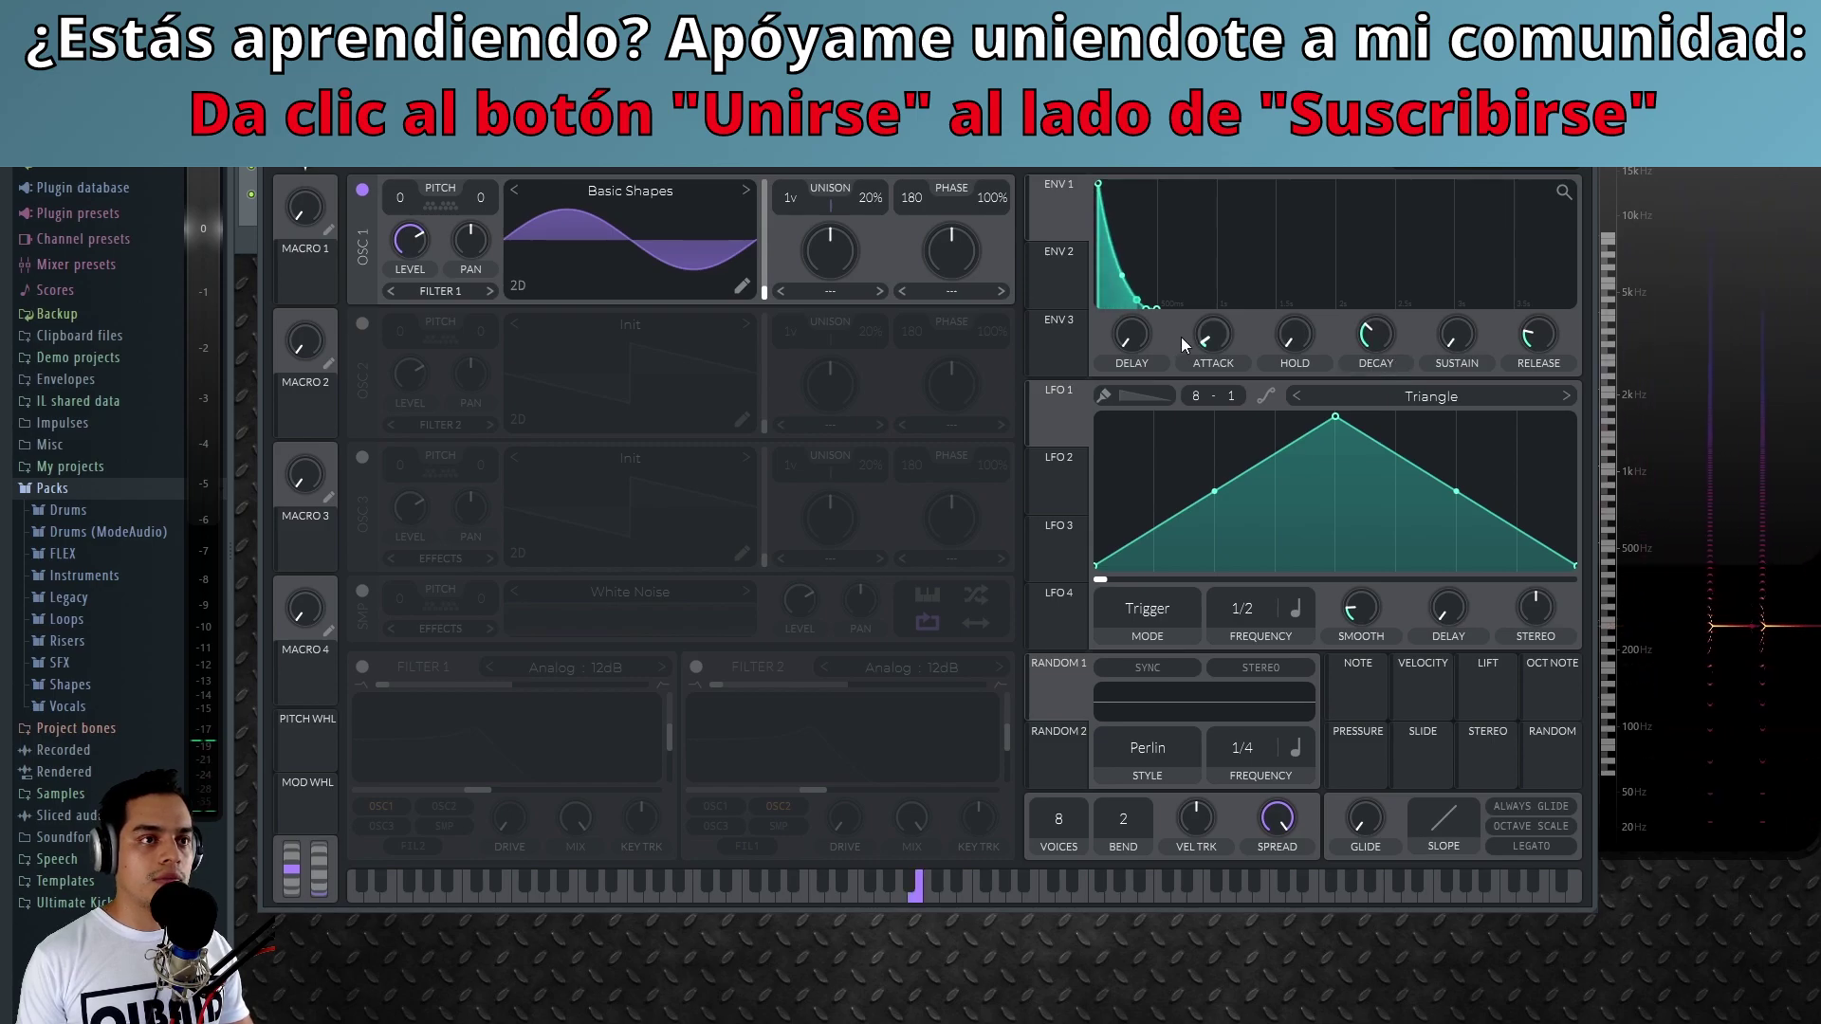
Modulate oscillator 1's transpose with LFO 1 and set the transpose to -12.
left_click_drag(1068, 410, 396, 248)
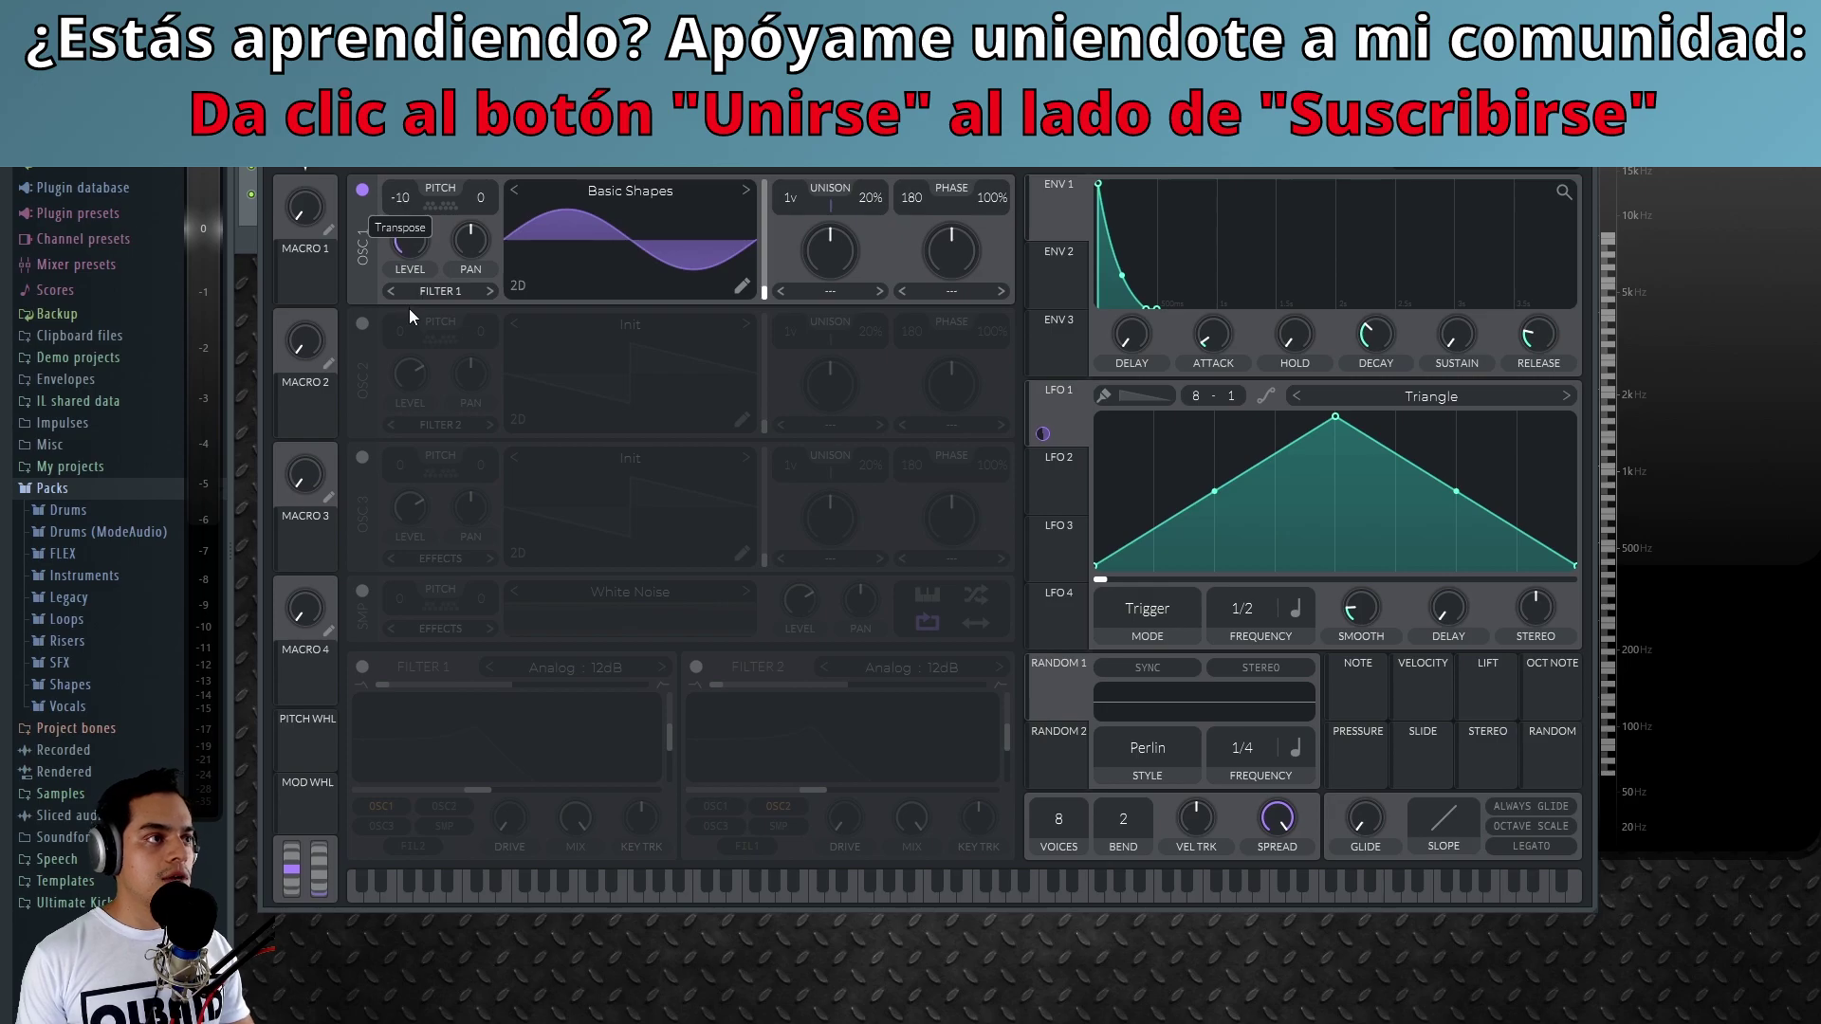
left_click(672, 152)
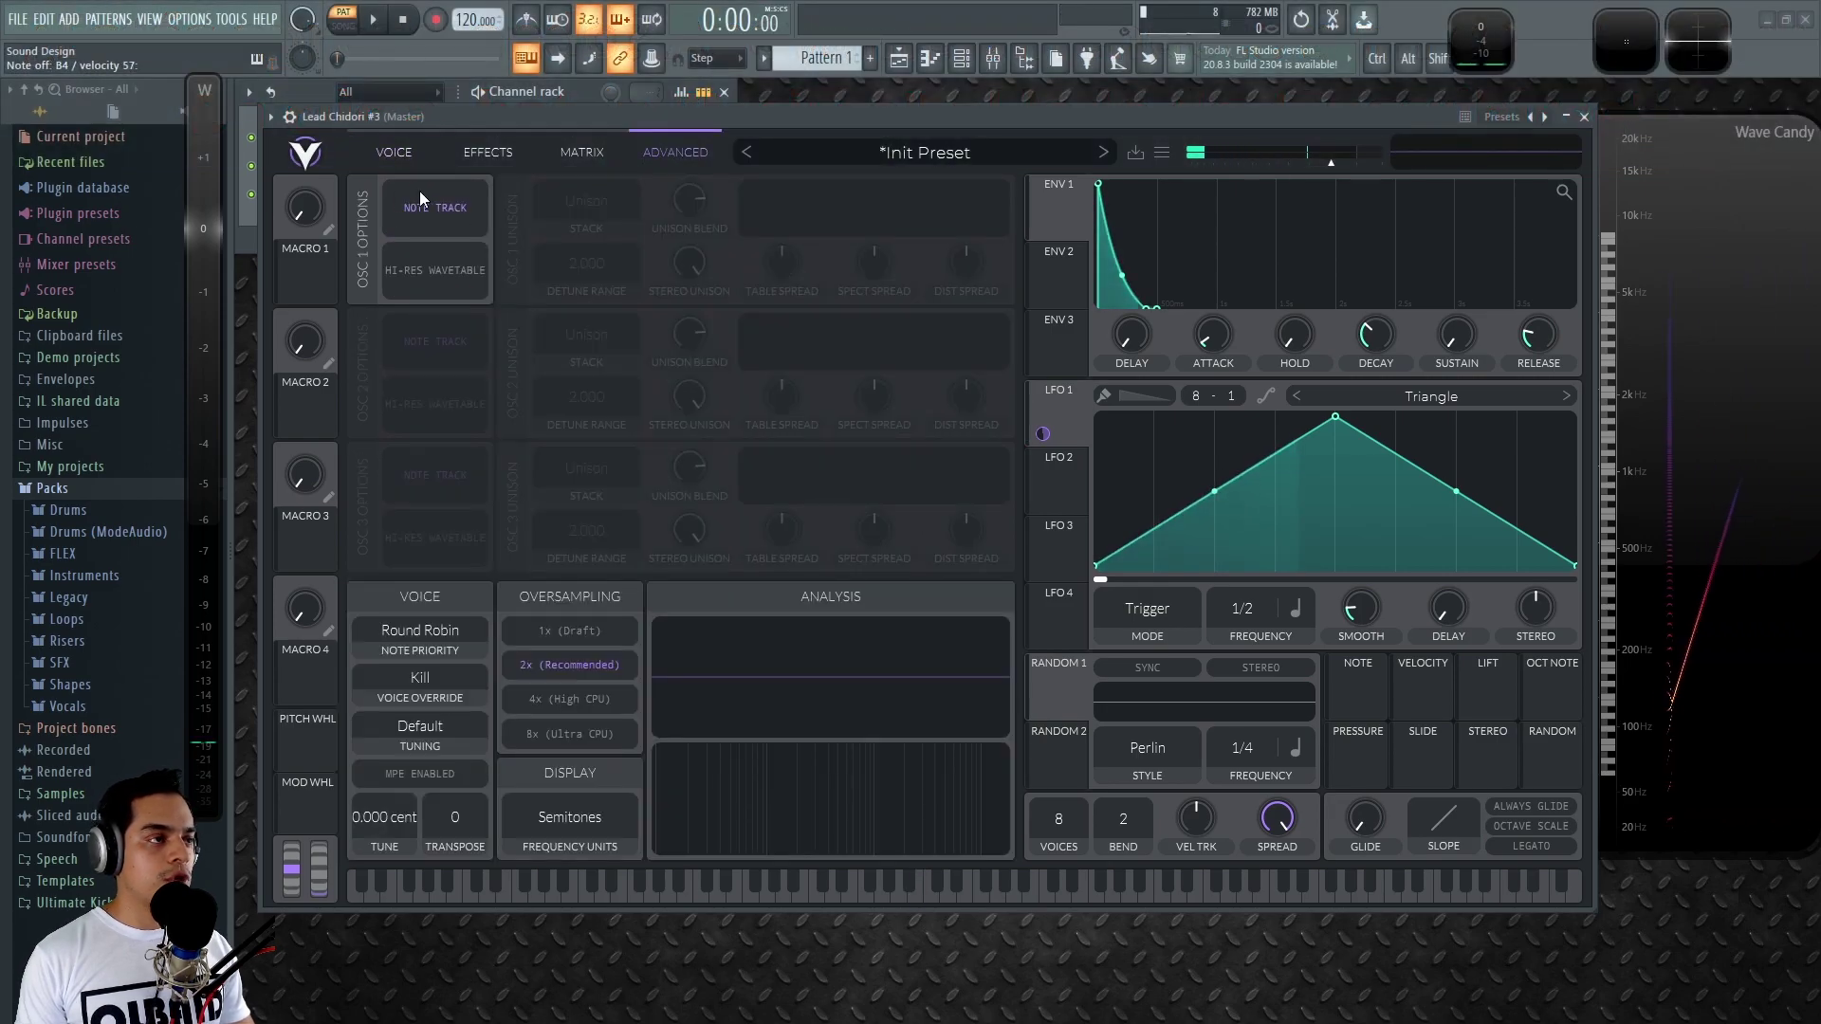
left_click(394, 152)
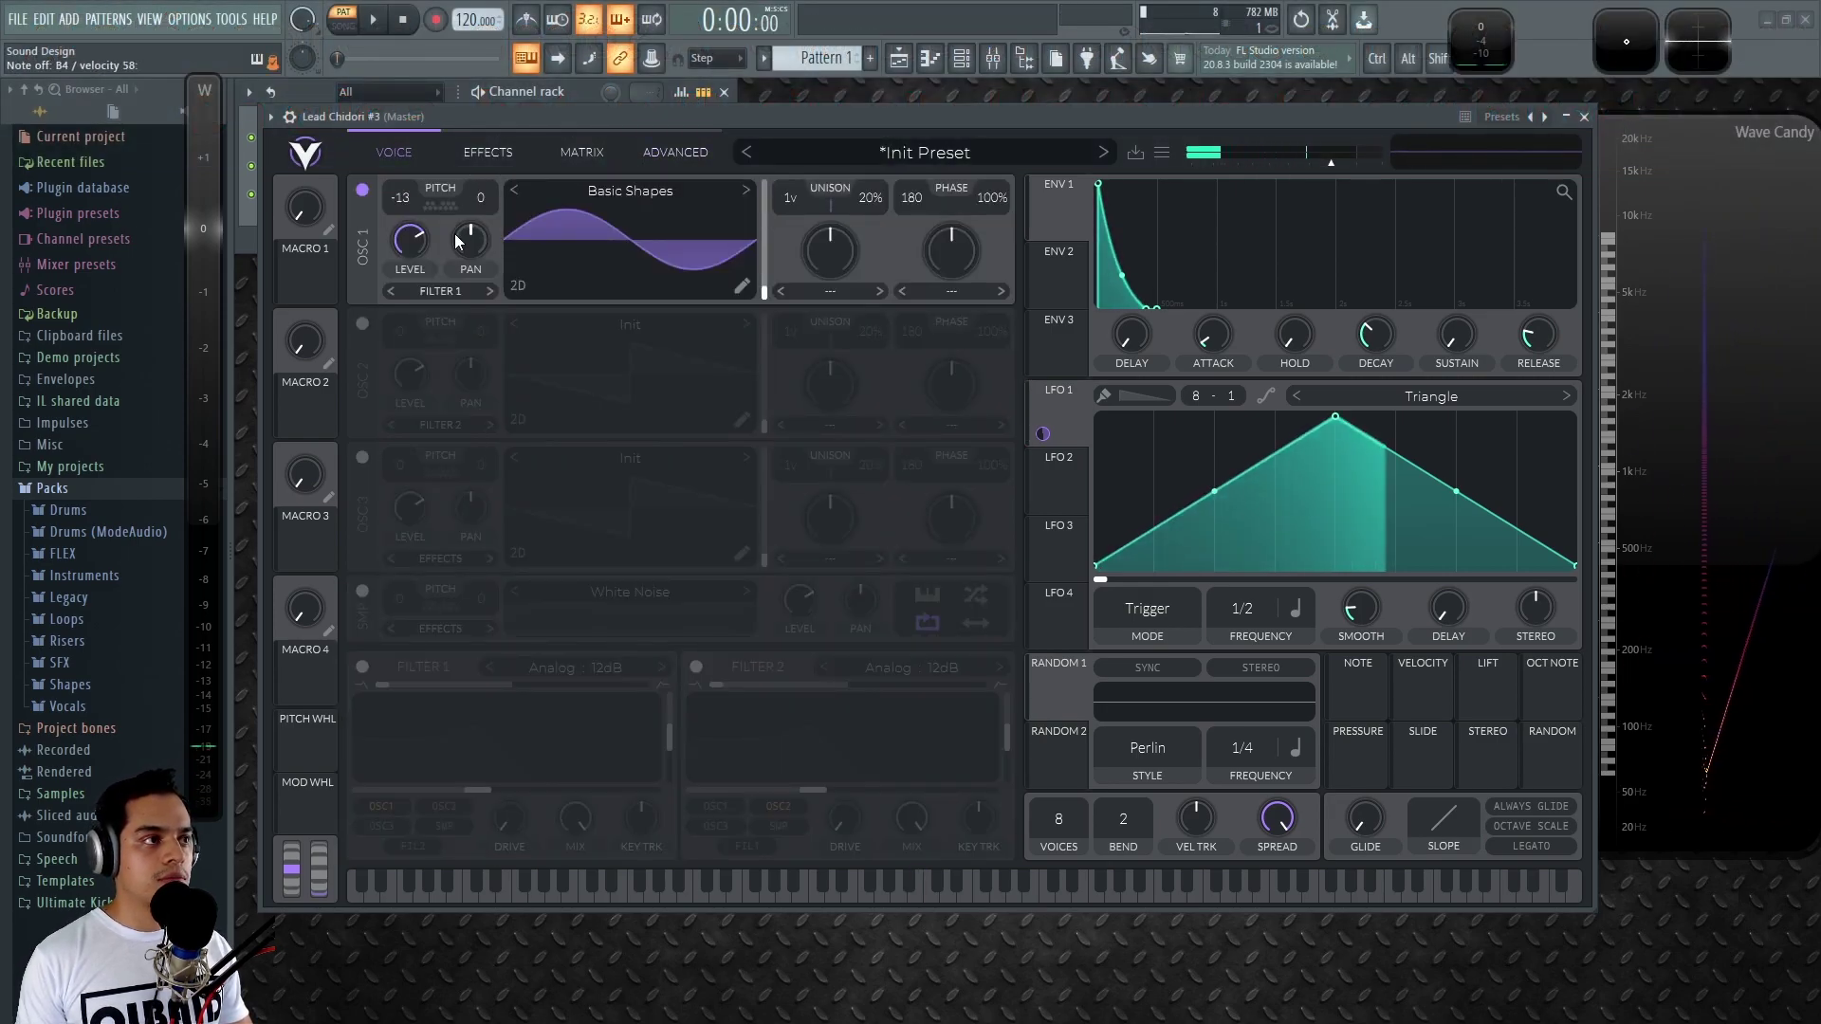
scroll(407, 197, "up", 1)
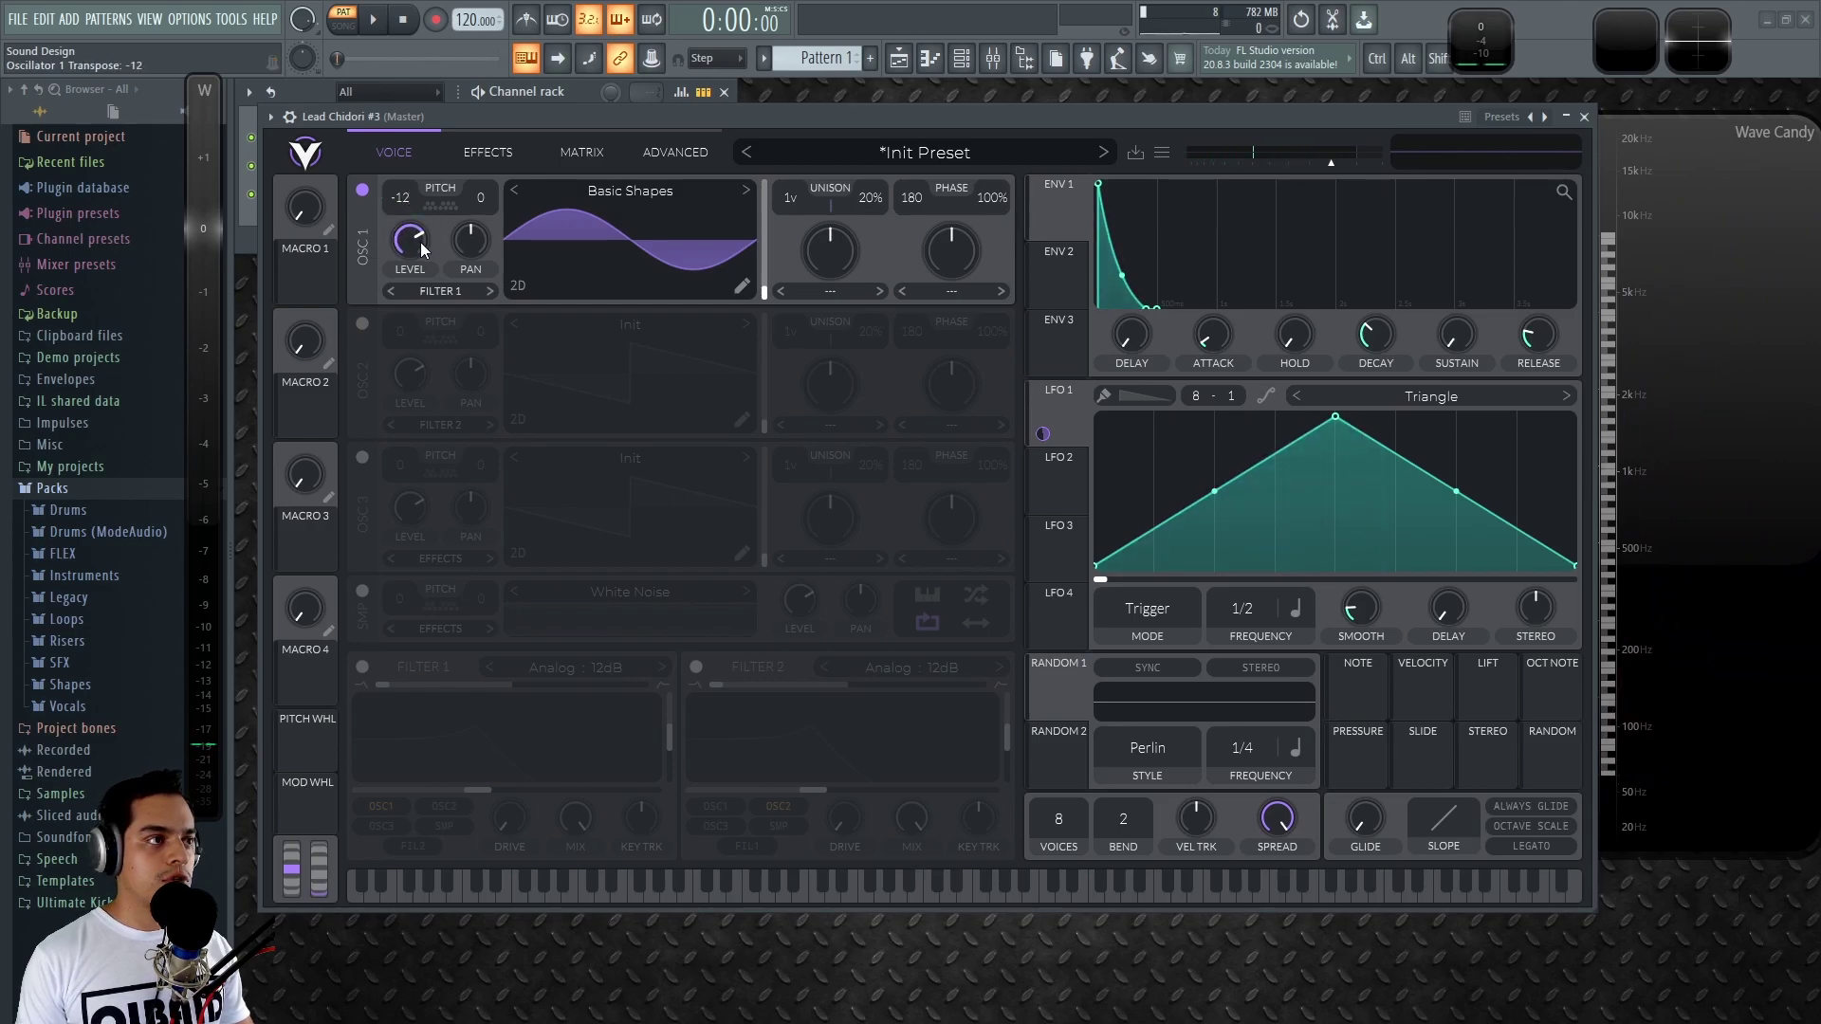
Set LFO 1 to Envelope mode, shape it as a steep drop with a low curved tail, and lower oscillator 1's transpose to -16.
left_click(1163, 611)
left_click(1129, 707)
left_click_drag(1335, 417, 1113, 551)
double_click(1100, 516)
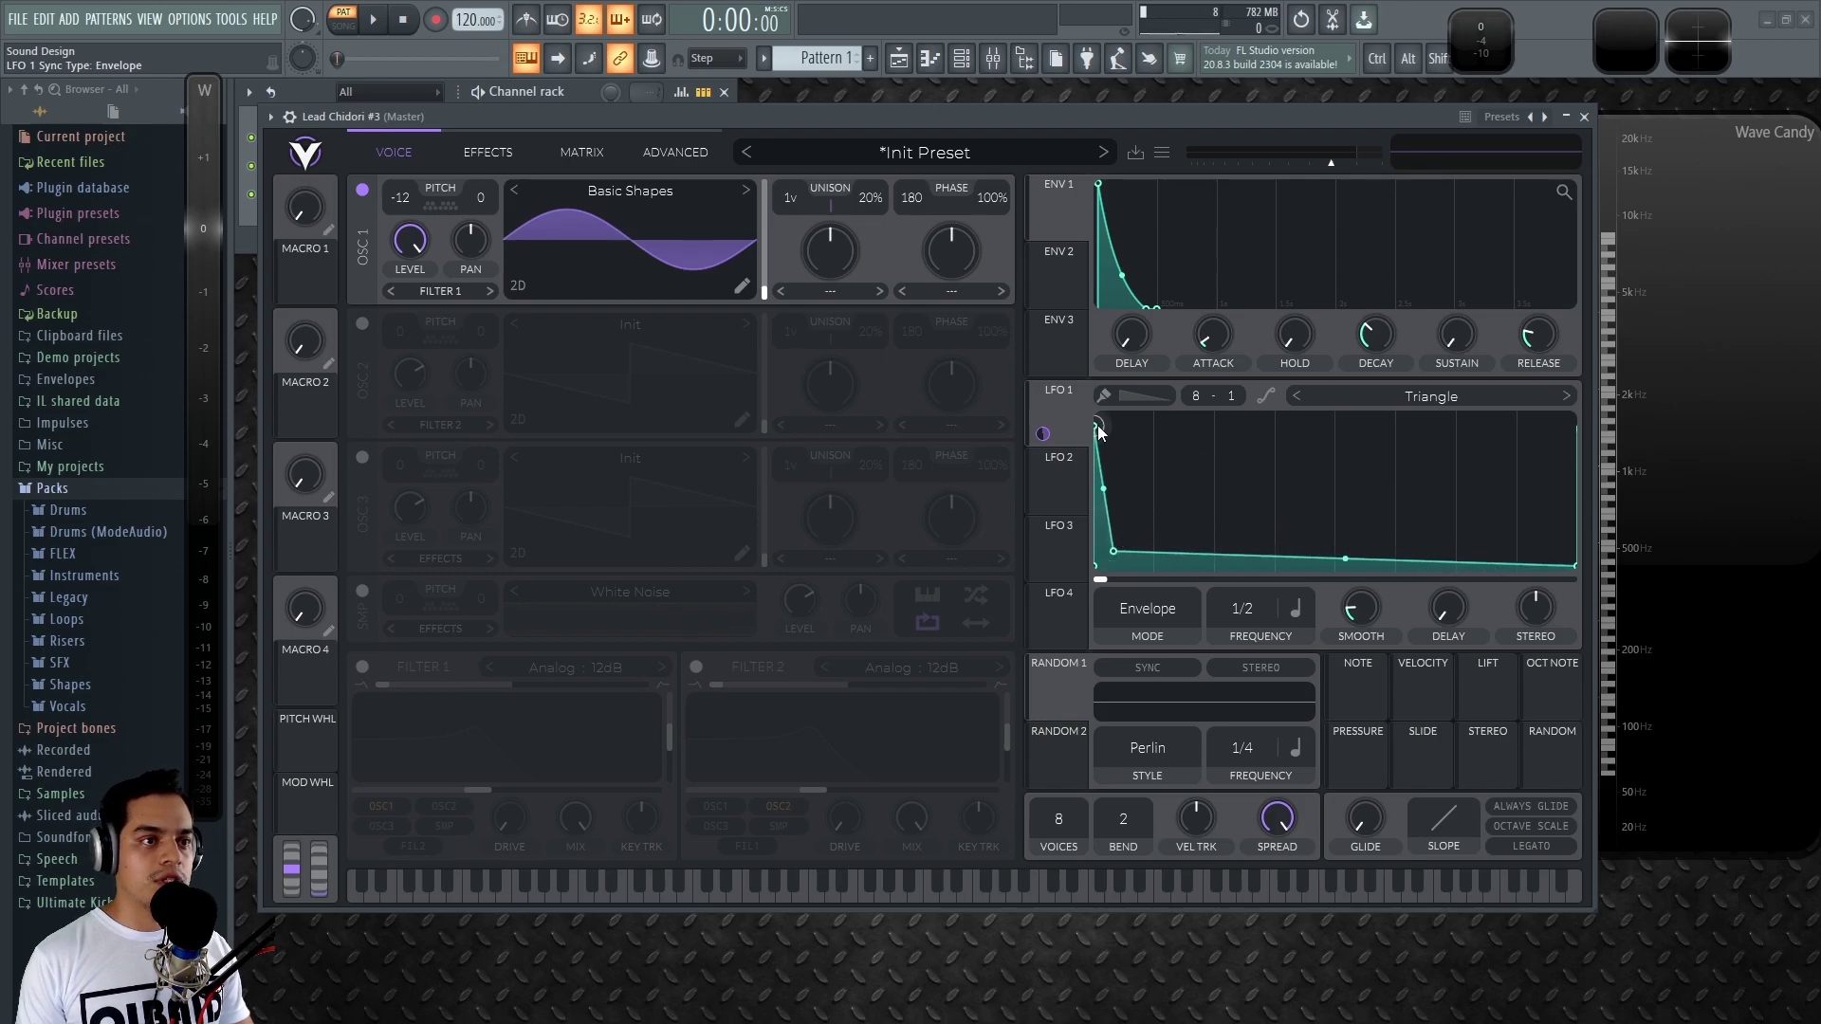
left_click_drag(1103, 510, 1110, 563)
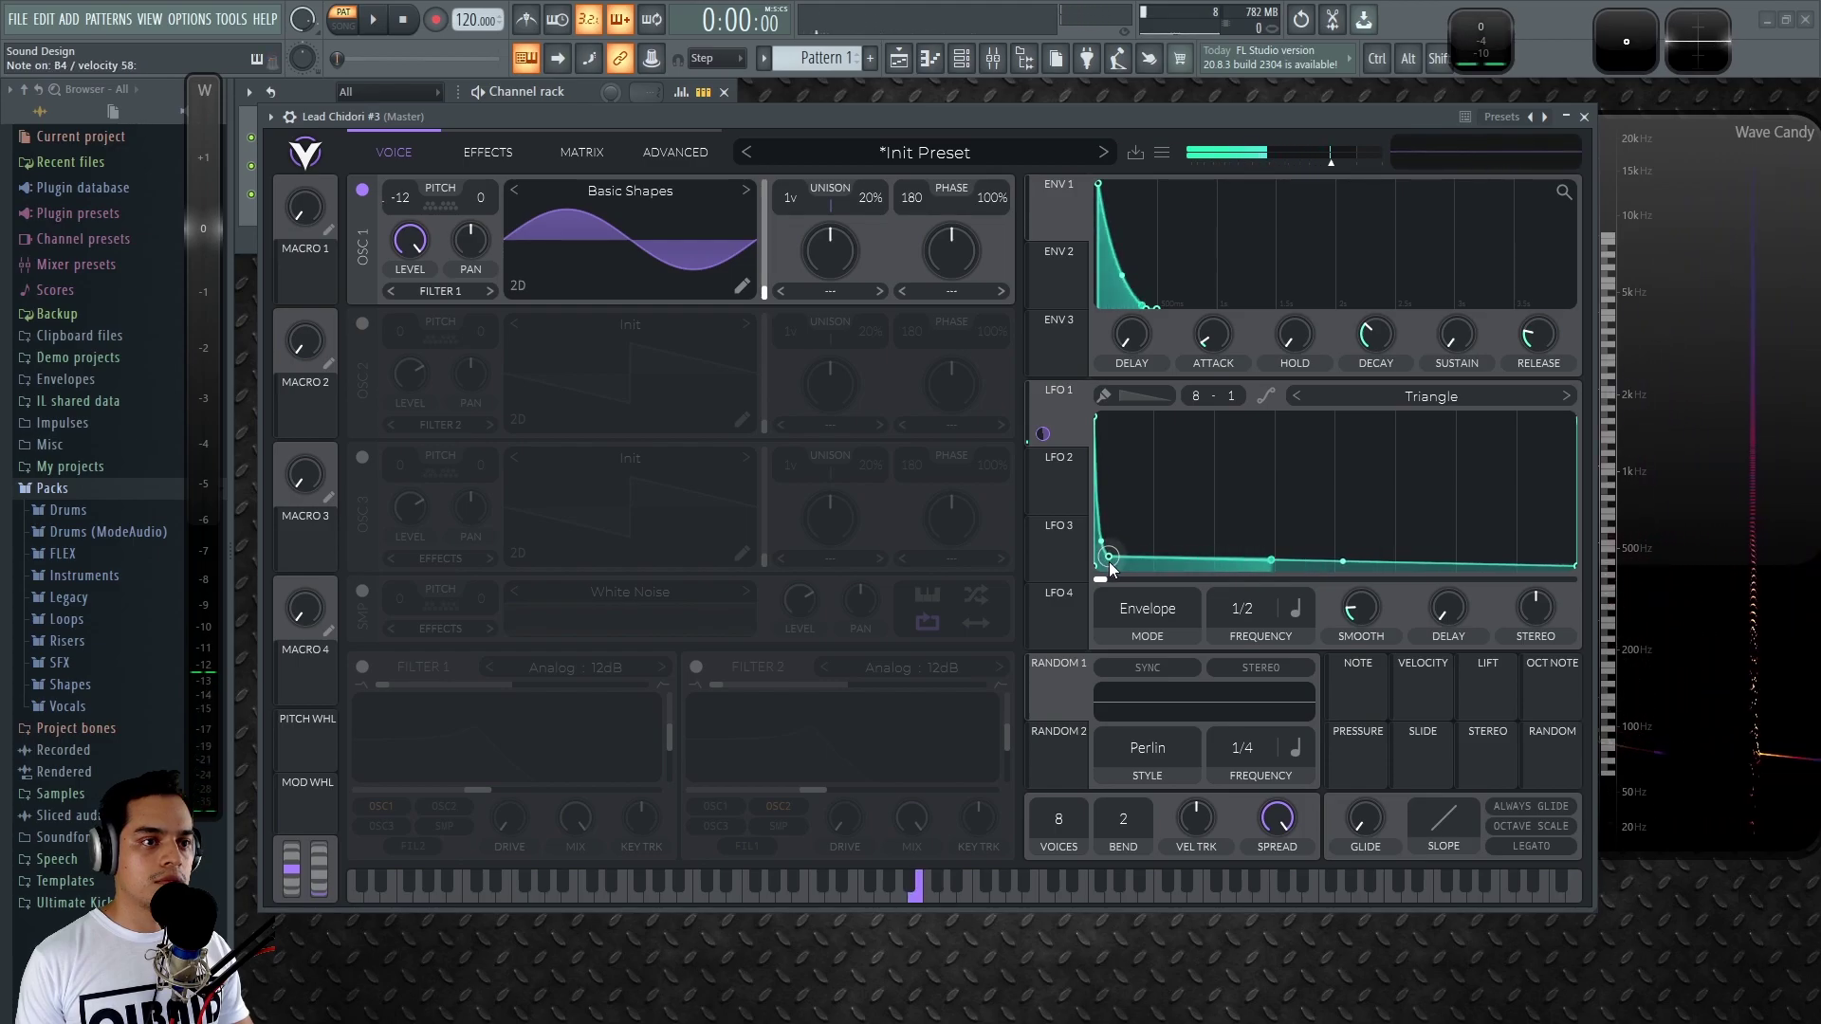
left_click_drag(1343, 562, 1338, 652)
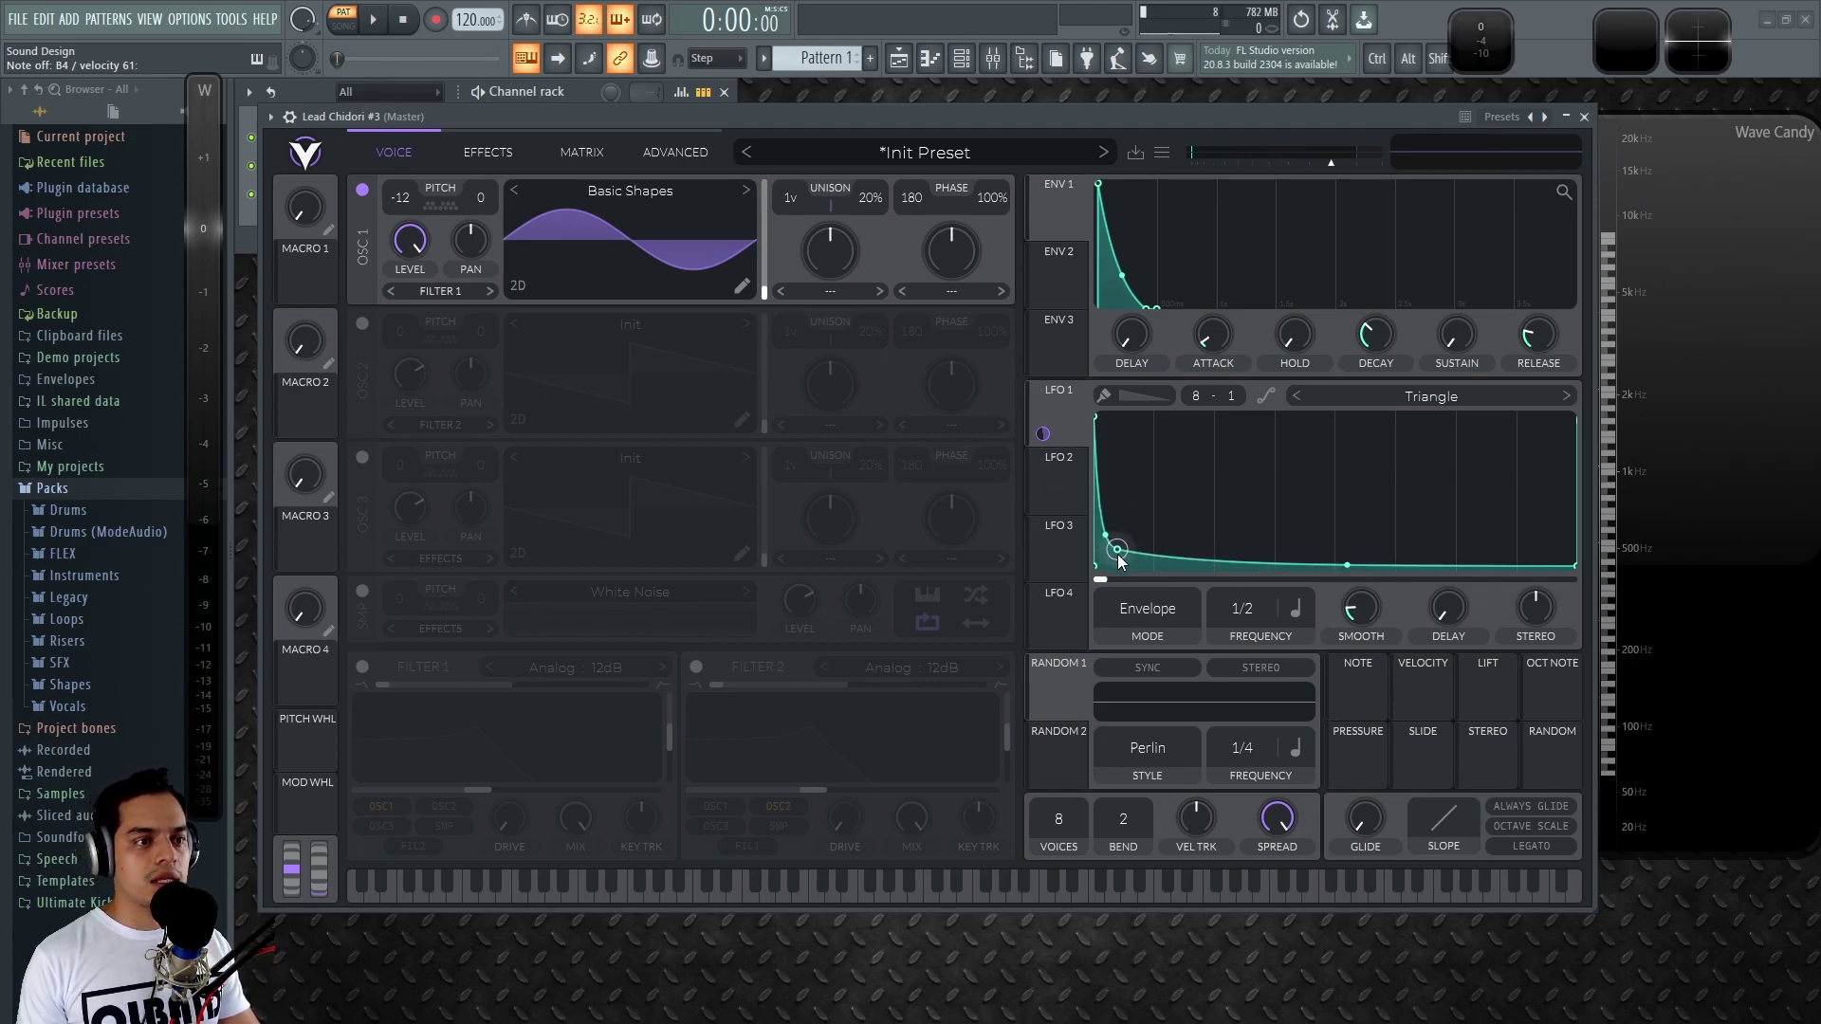
left_click_drag(1118, 553, 1113, 563)
left_click_drag(423, 188, 425, 264)
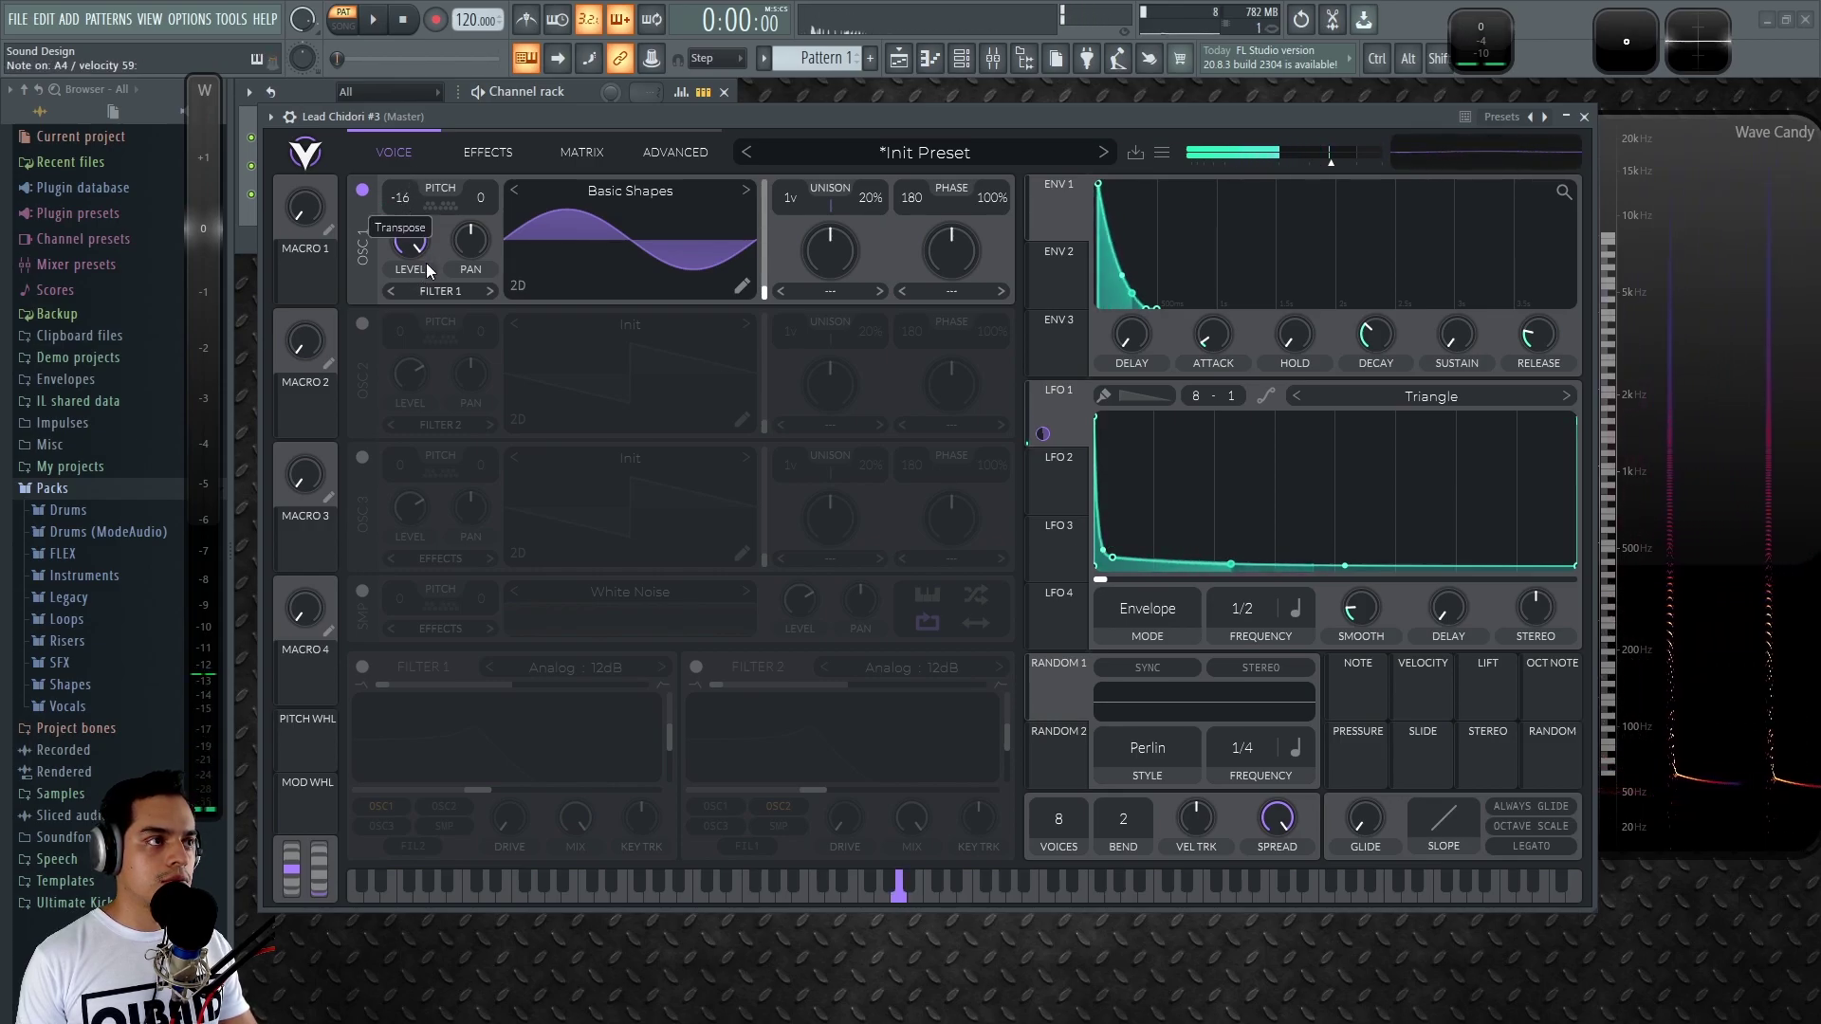
Add a Soft Clip distortion with more drive, set its filter to Pre, and raise the filter's cutoff and resonance.
left_click(578, 157)
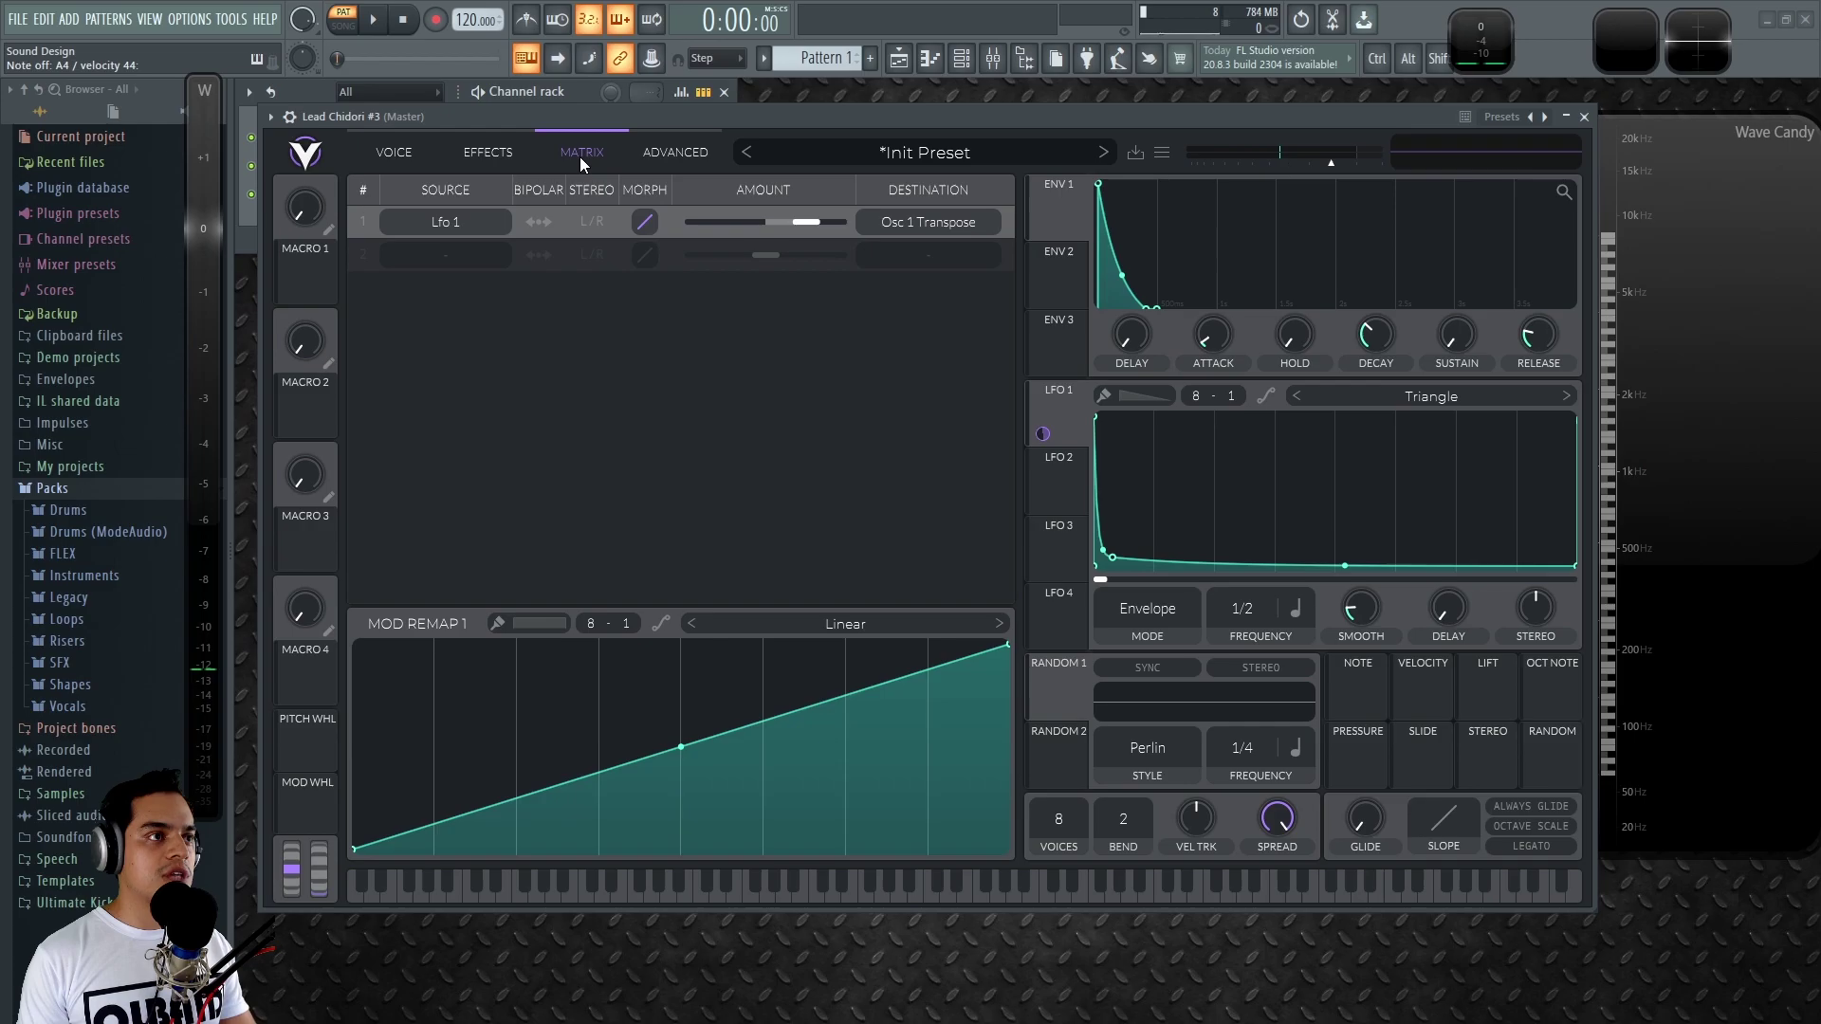
left_click(488, 154)
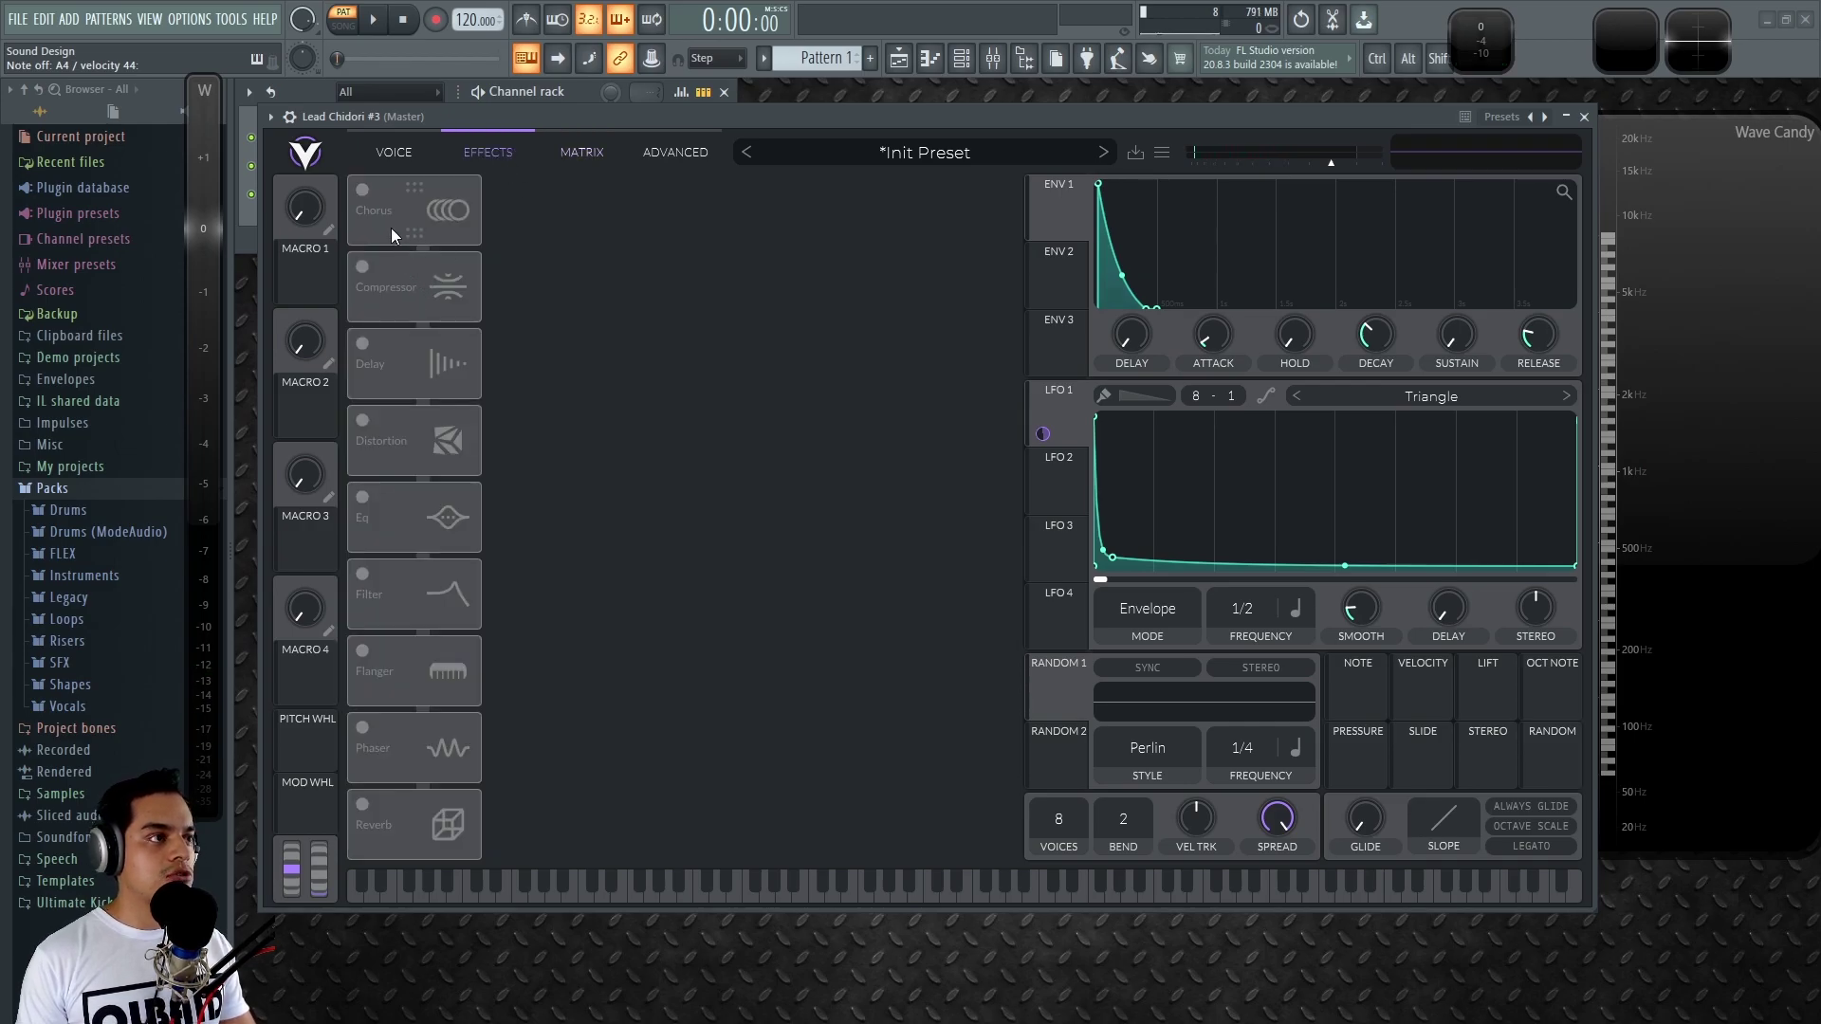
left_click(366, 420)
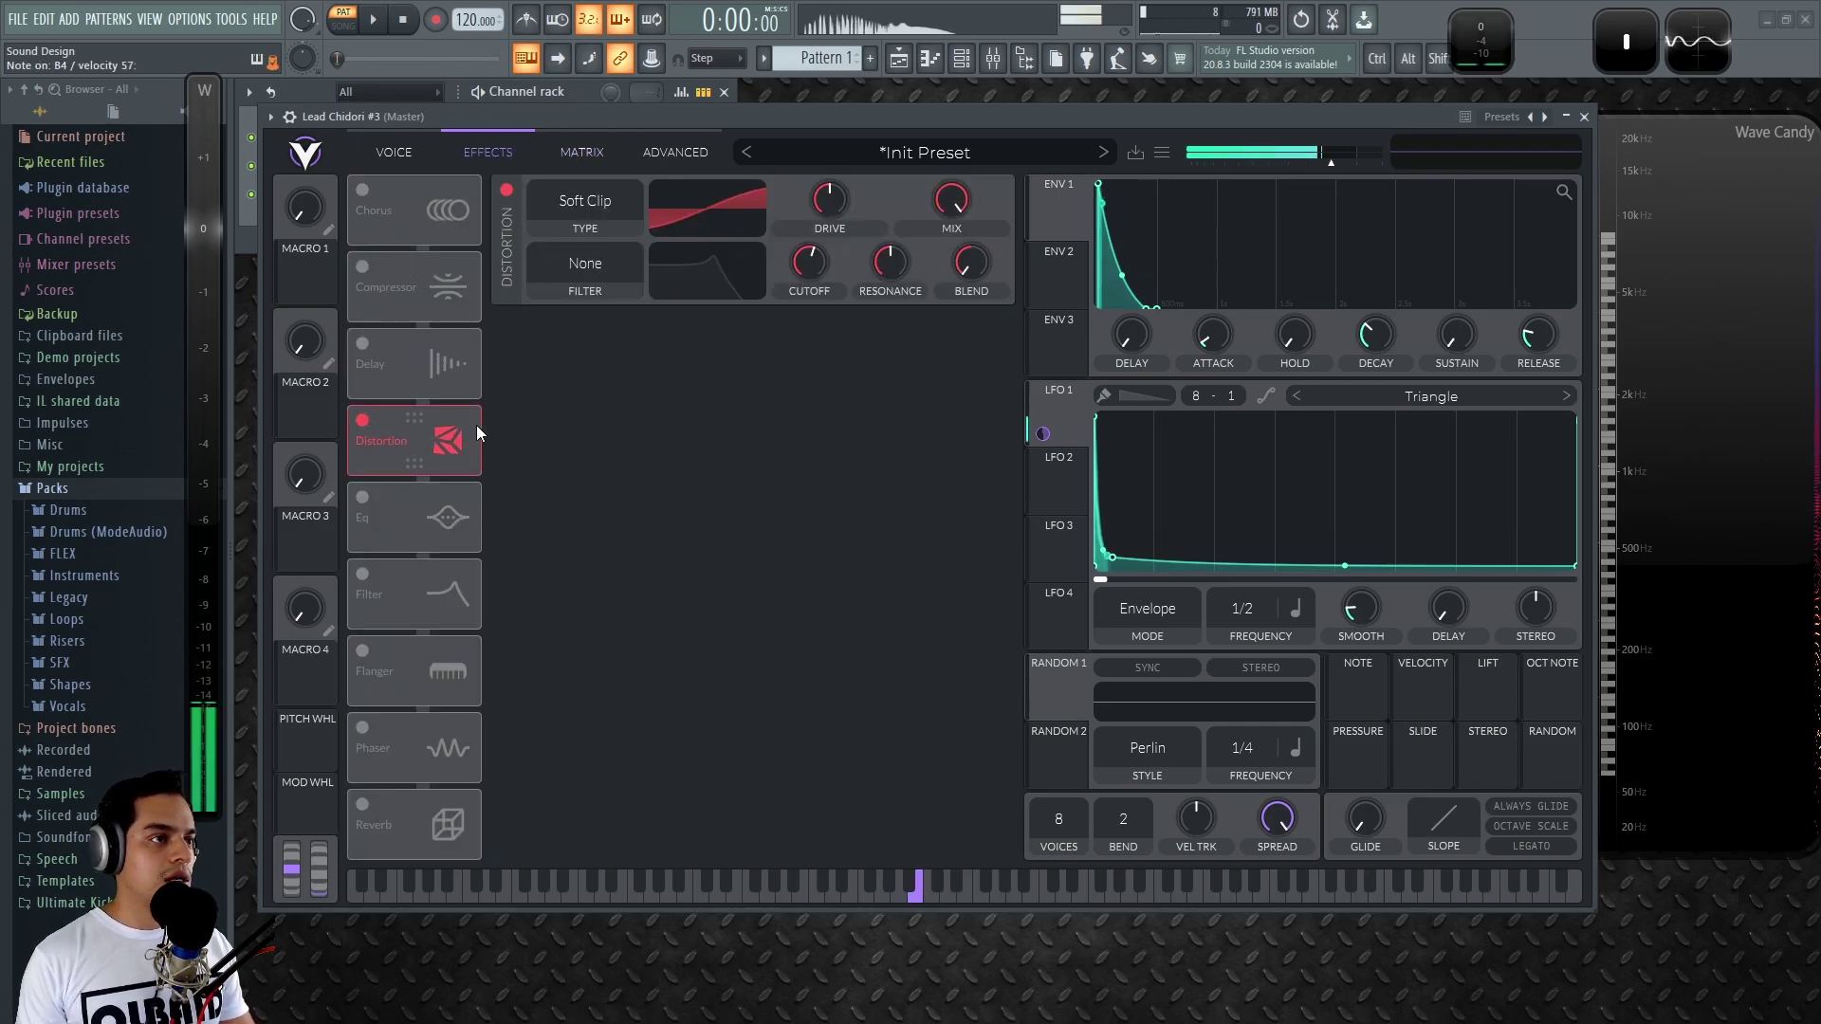
left_click_drag(838, 194, 838, 191)
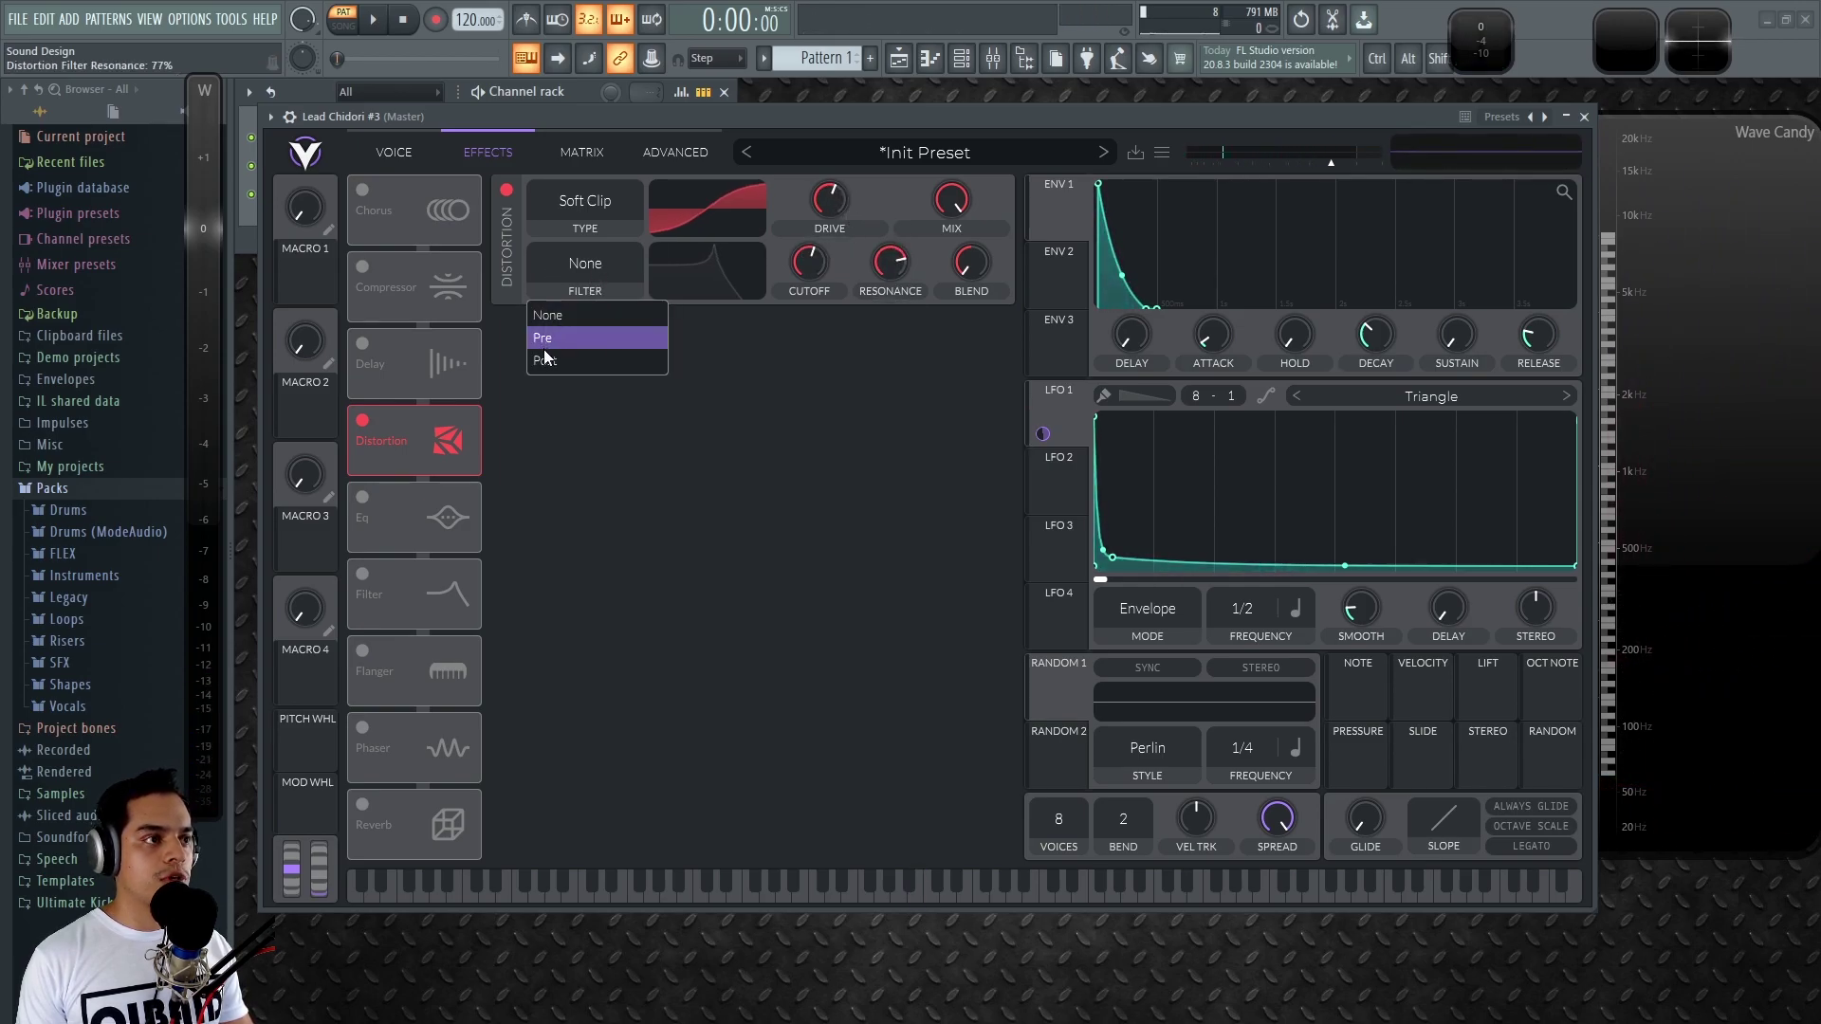
left_click(545, 348)
left_click_drag(885, 263, 889, 310)
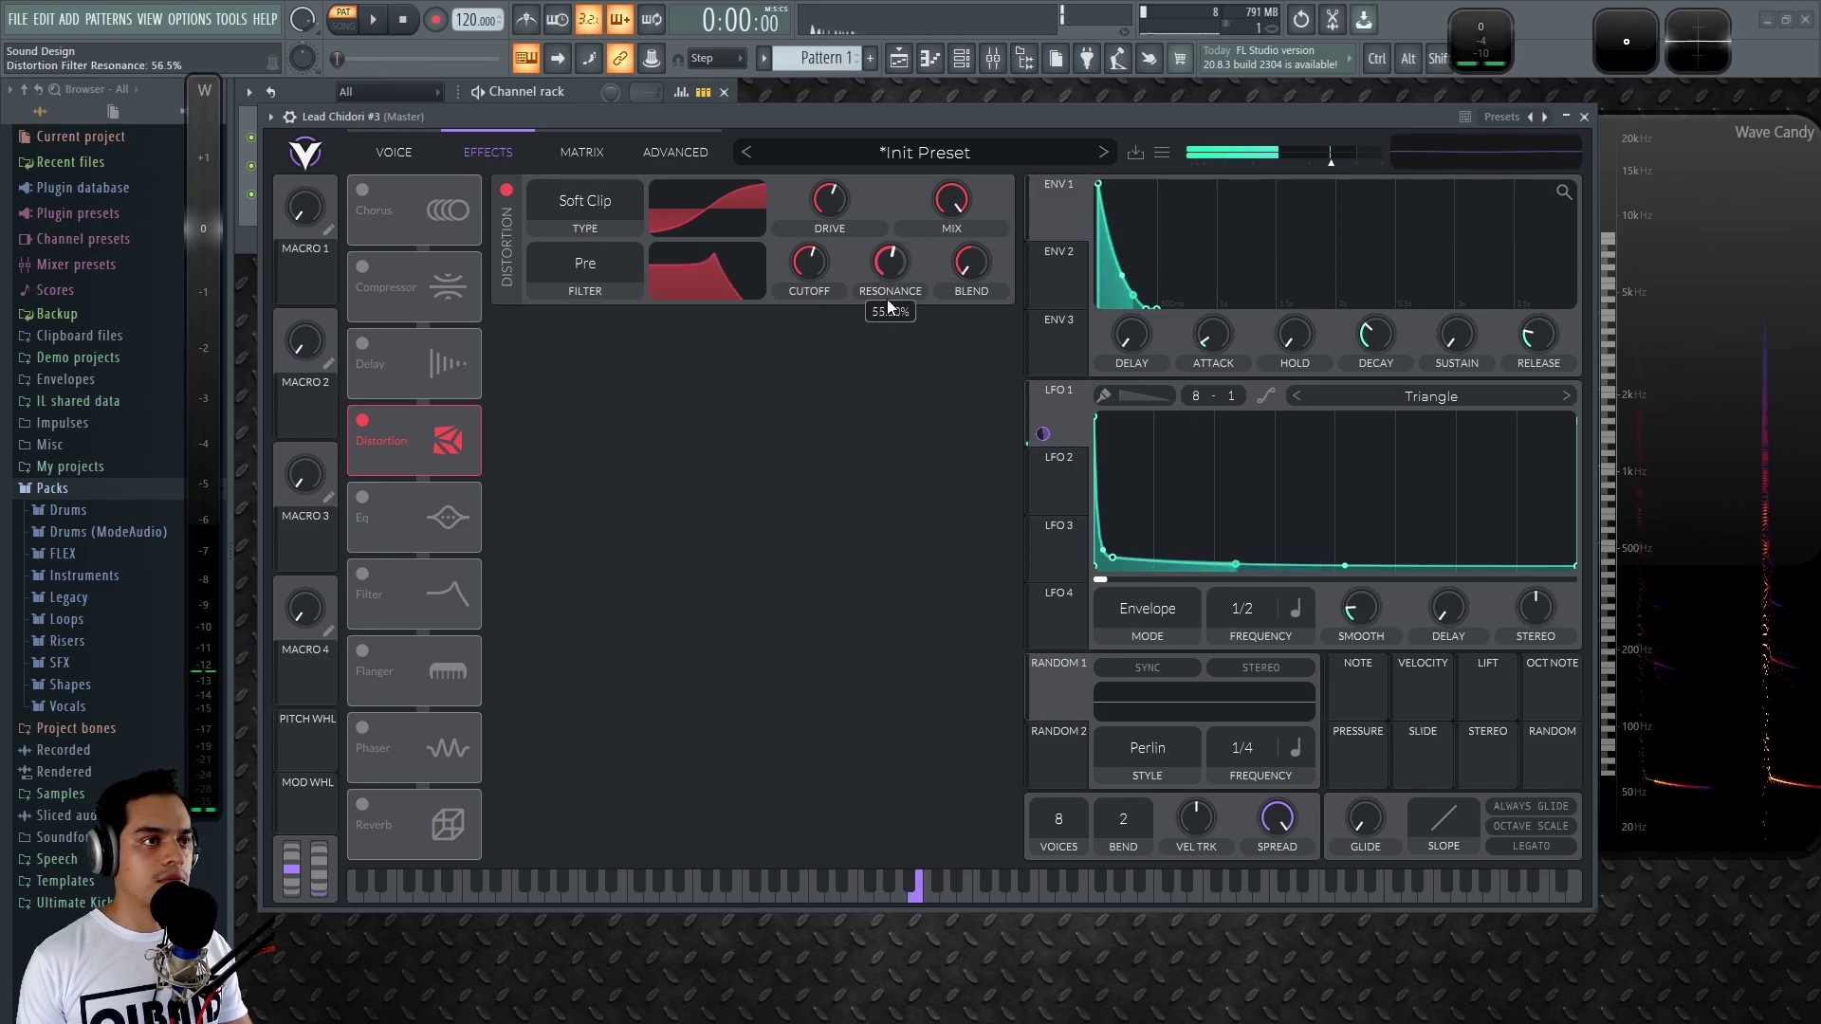
left_click_drag(809, 263, 841, 203)
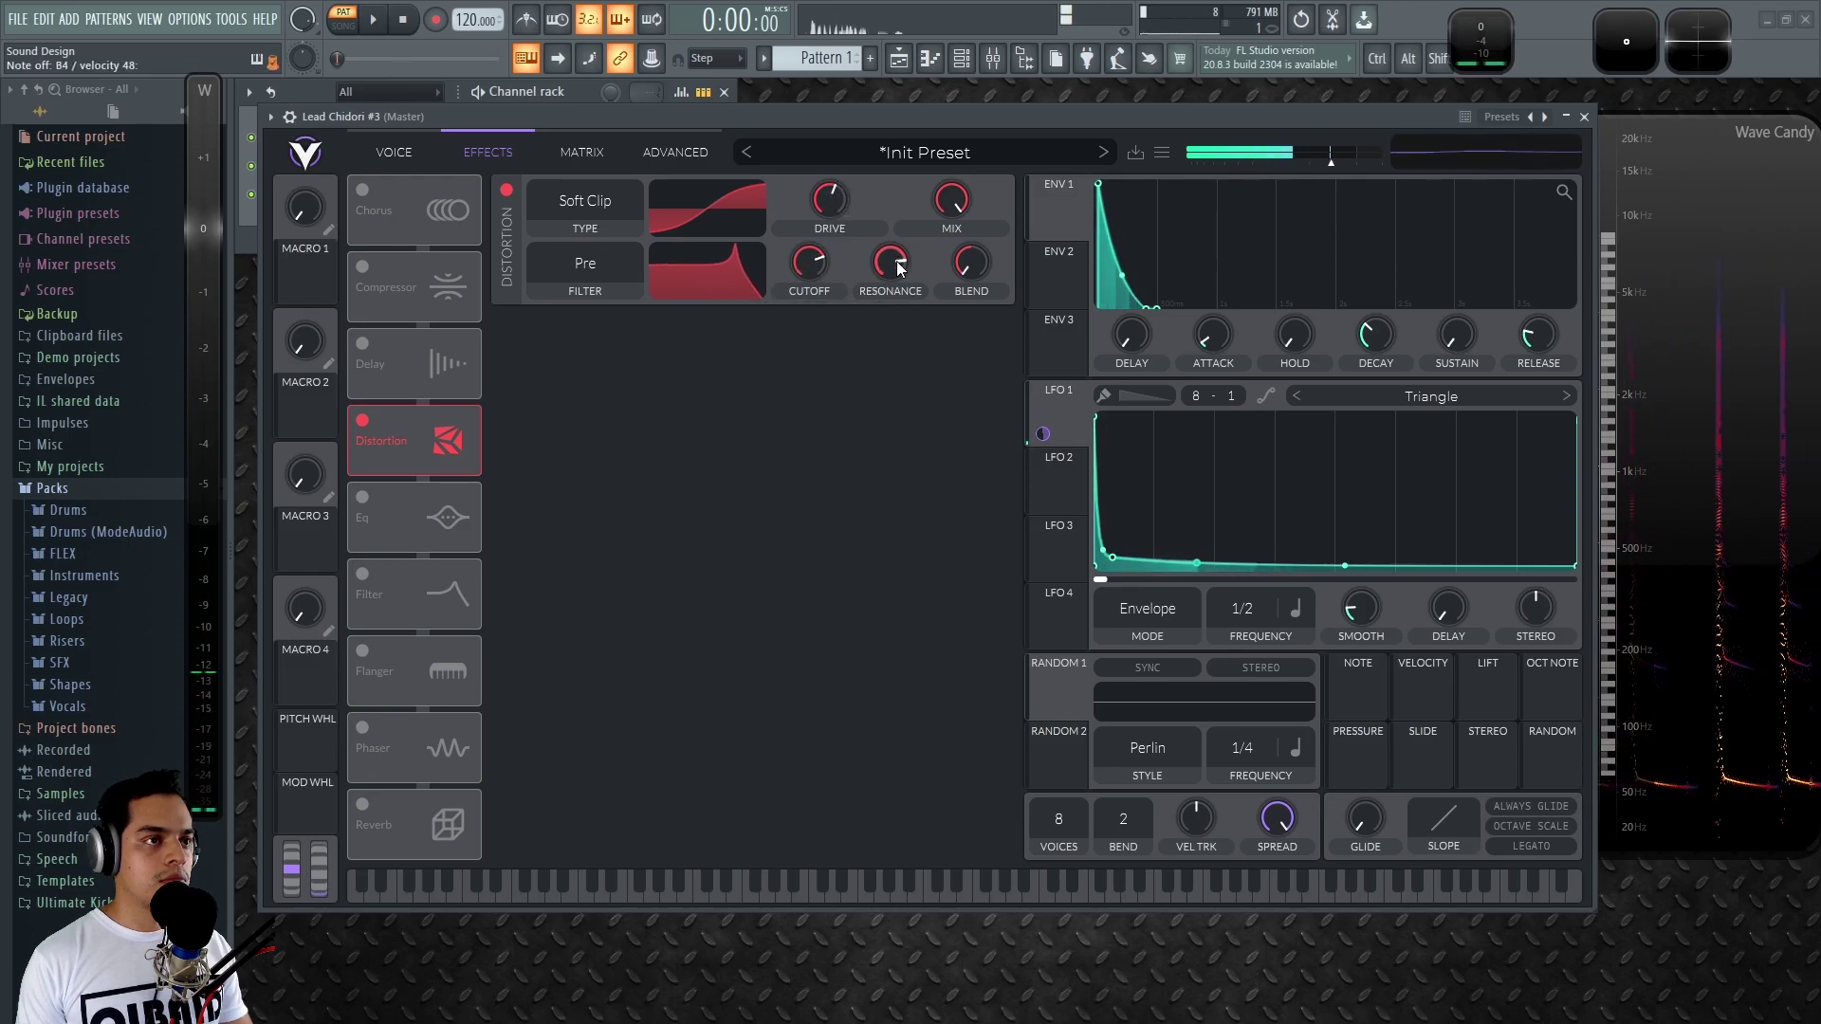
Enable the sampler, audition its noise samples without oscillator 1, choose HVAC Unit, and re-enable oscillator 1.
left_click(390, 152)
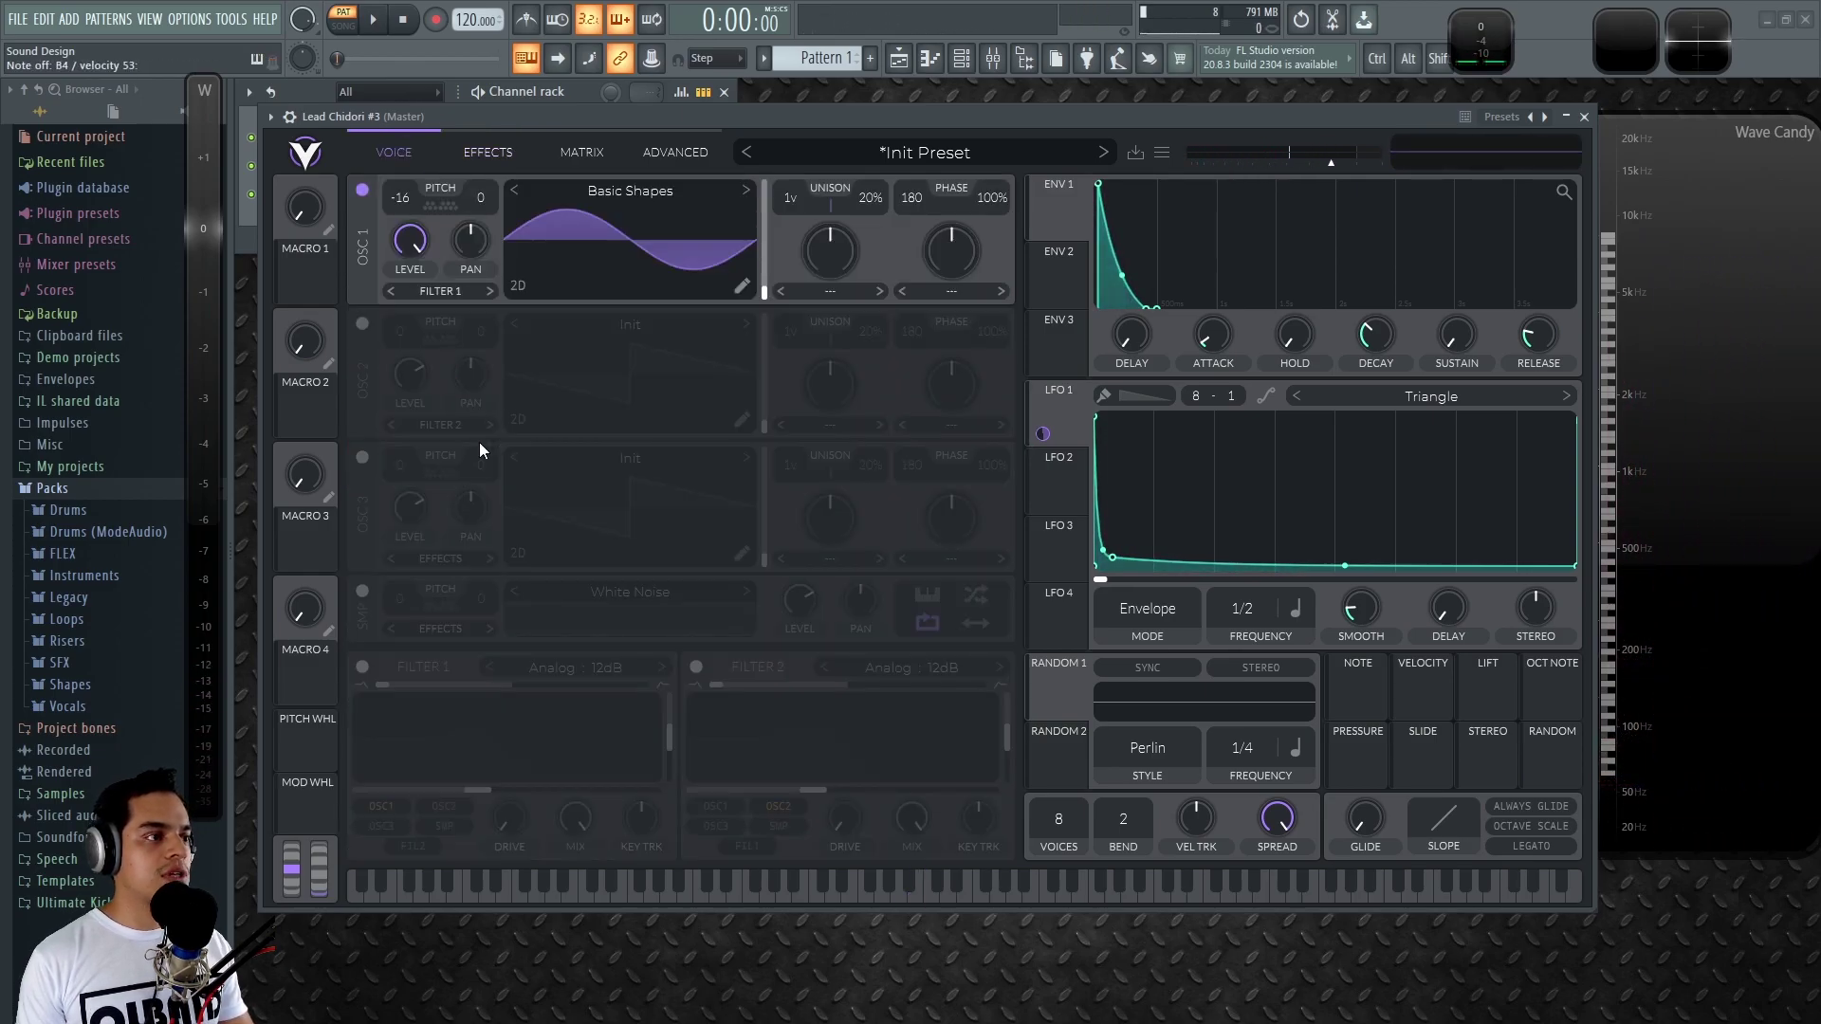
left_click(361, 590)
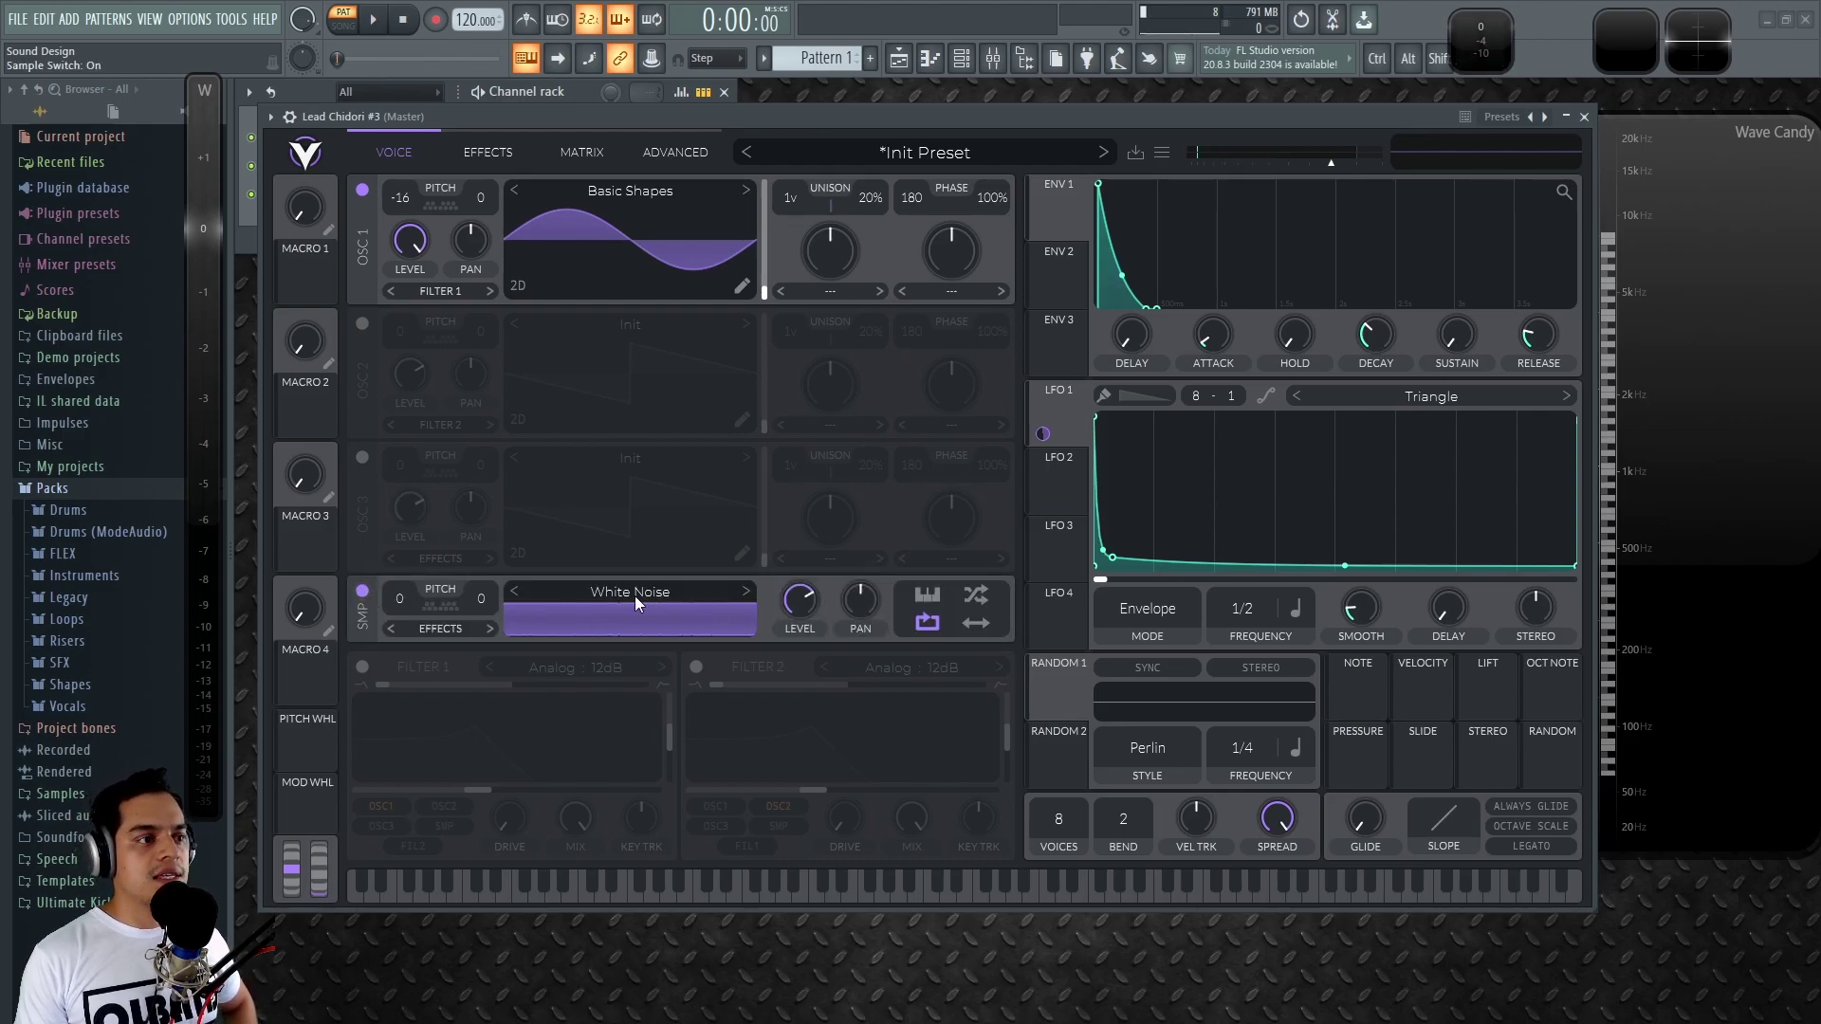
left_click(364, 192)
left_click(748, 586)
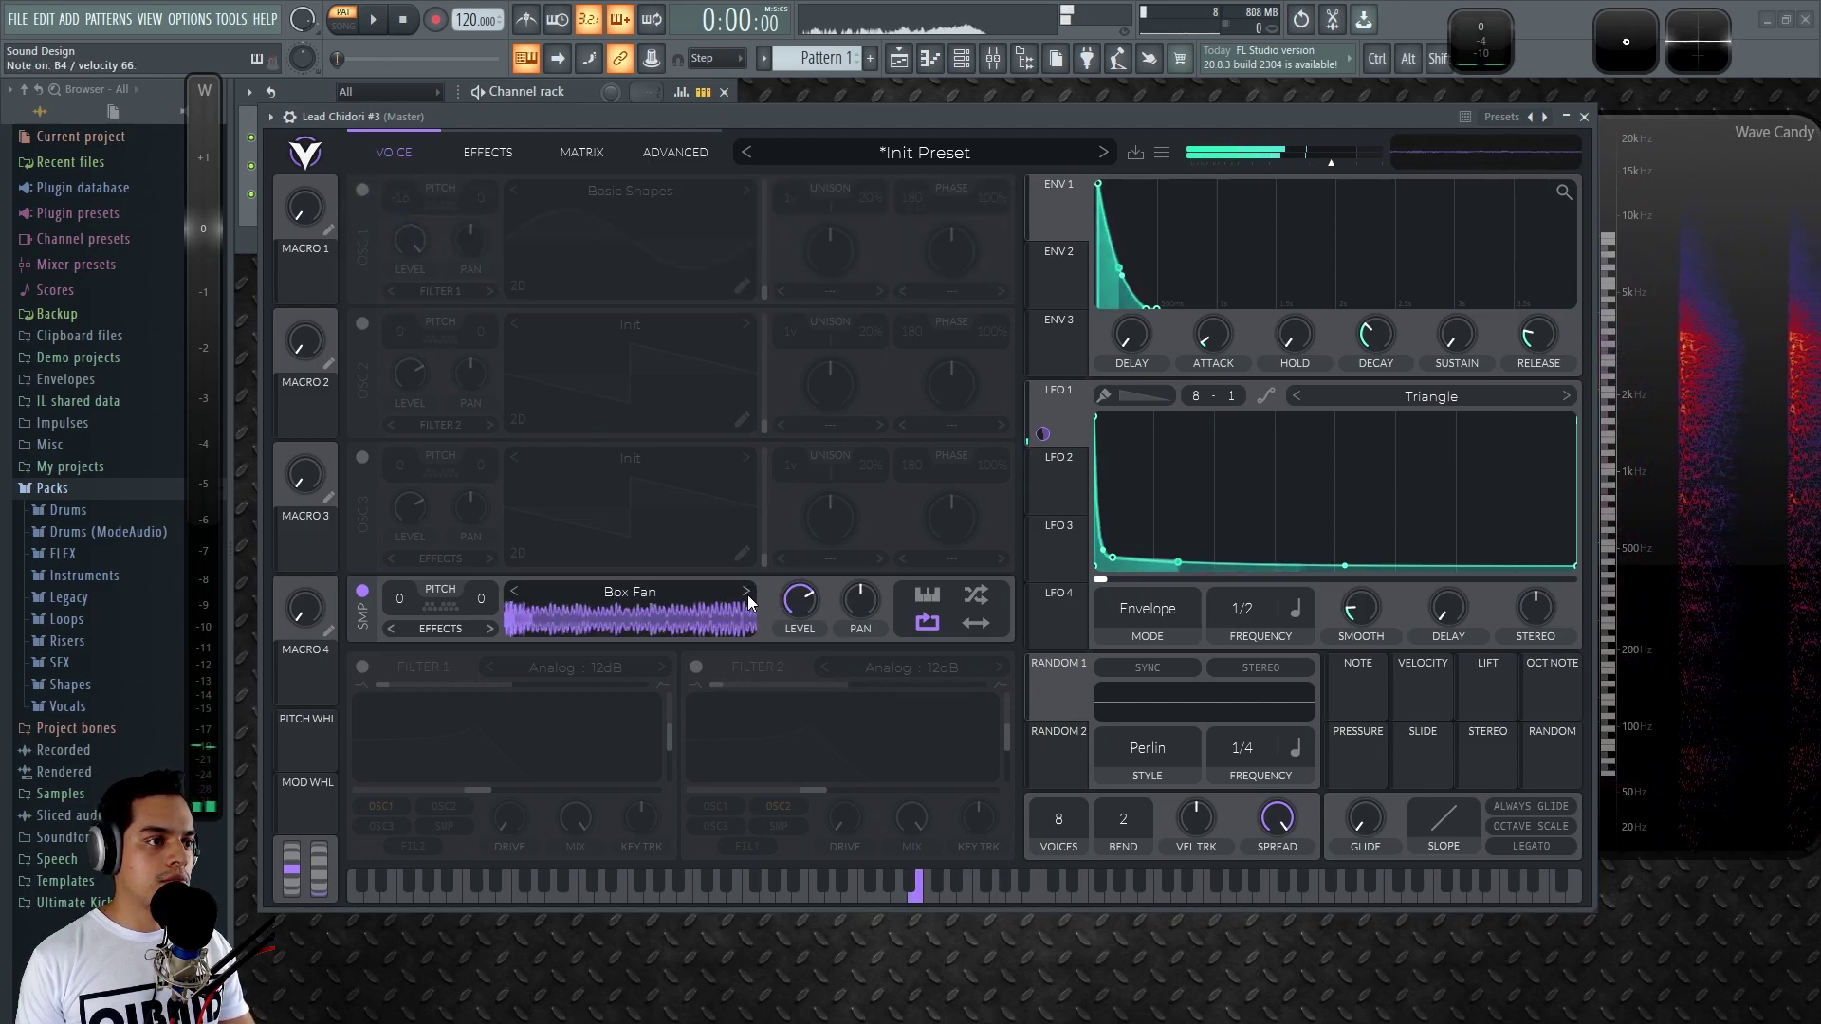
left_click(747, 595)
left_click(748, 595)
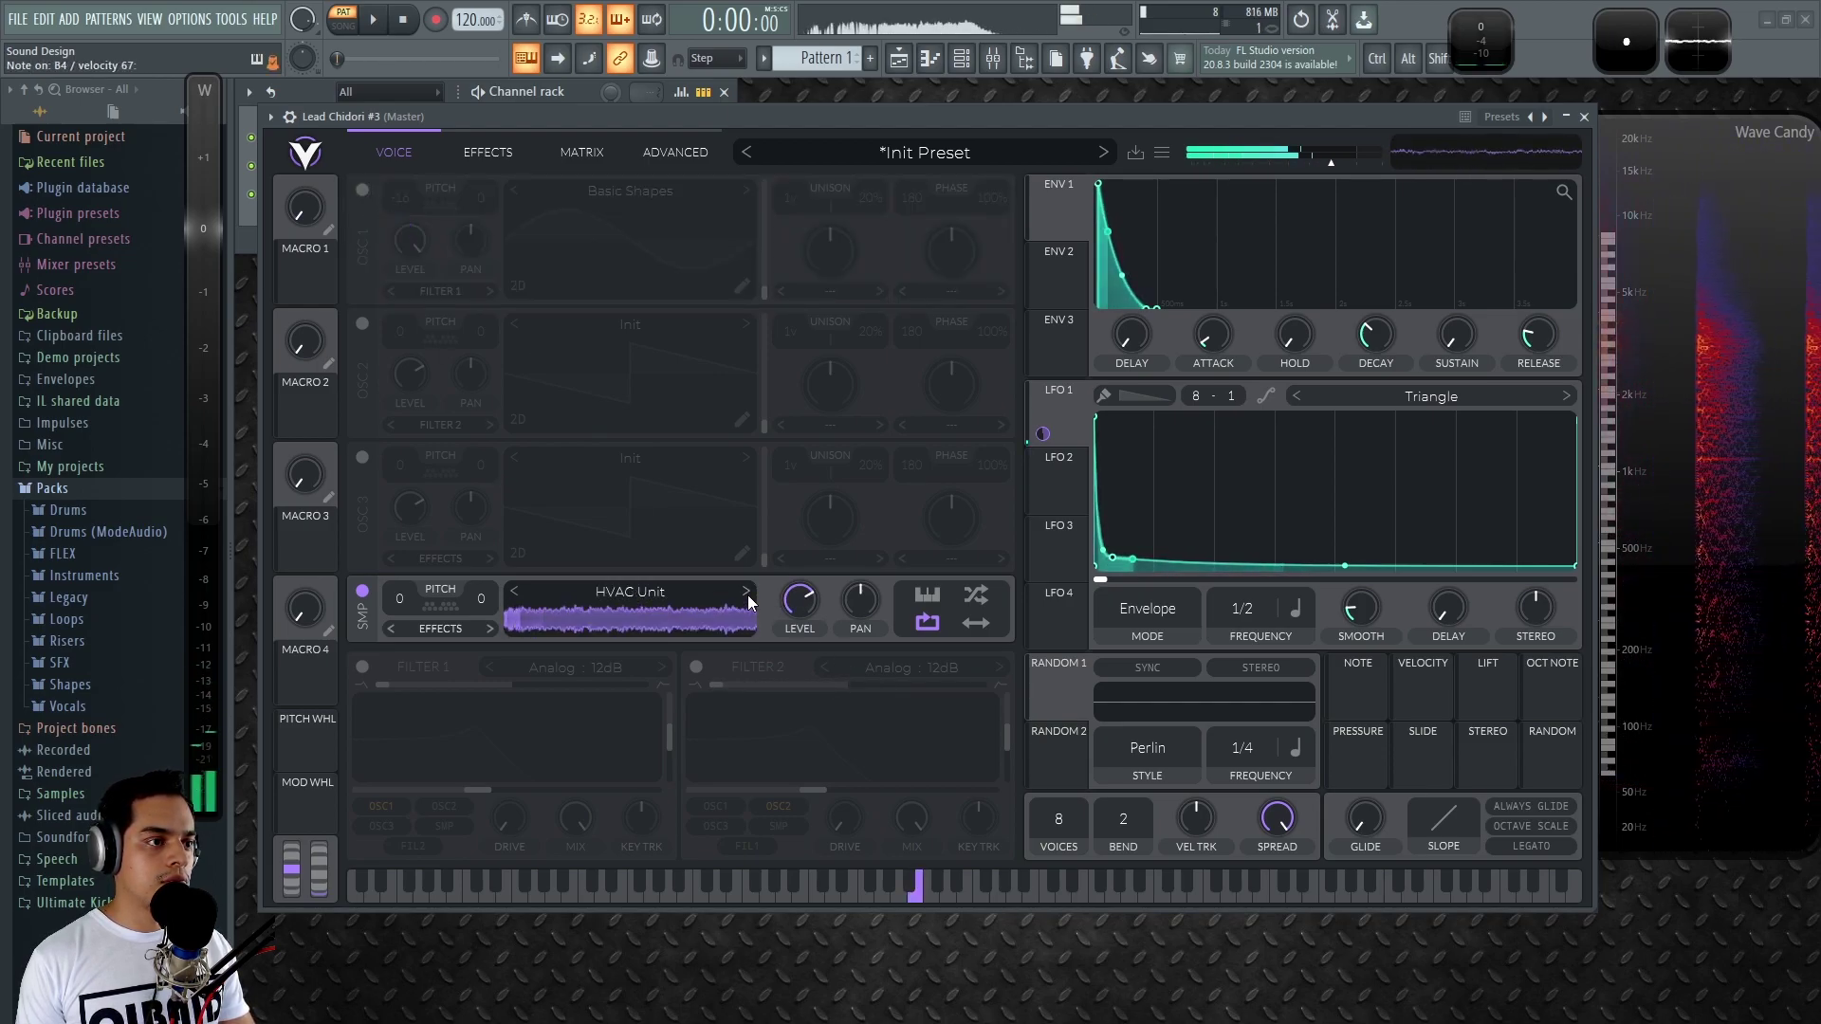
left_click(360, 193)
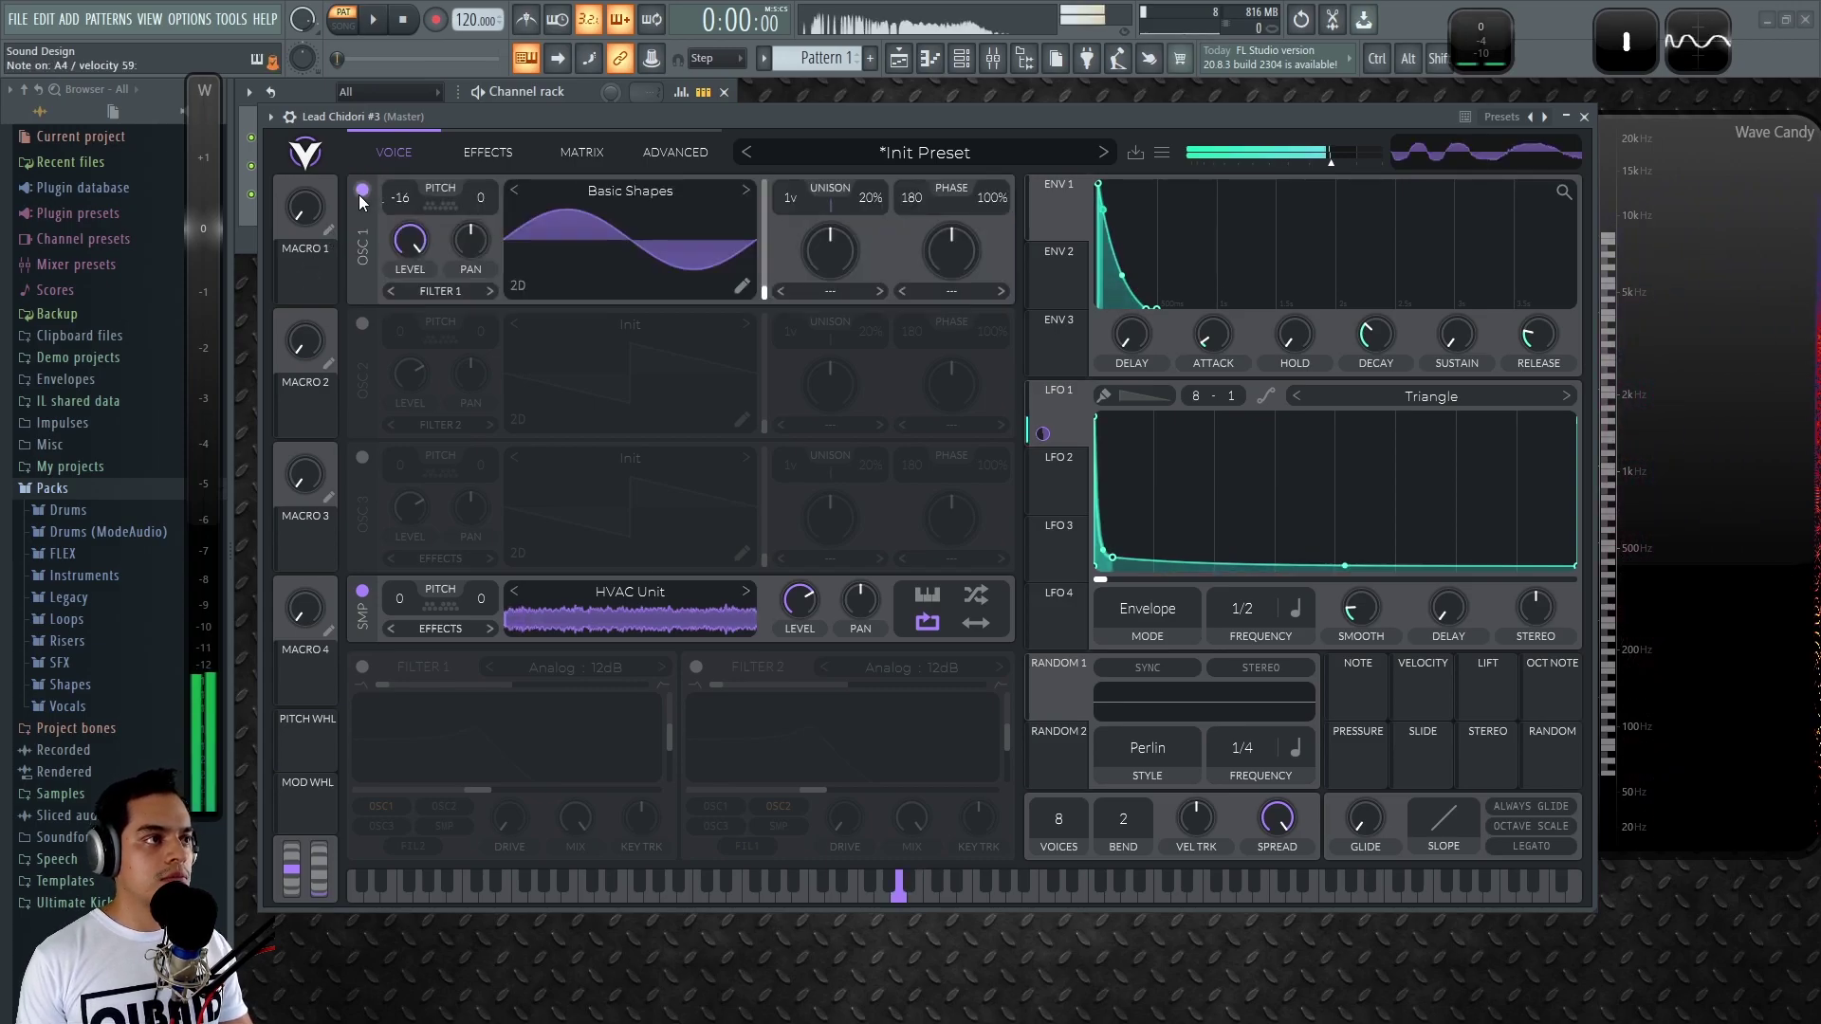
Add a reverb and cut its low shelf by 6 dB around 80 semitones, auditioning it at 100% mix.
left_click(509, 163)
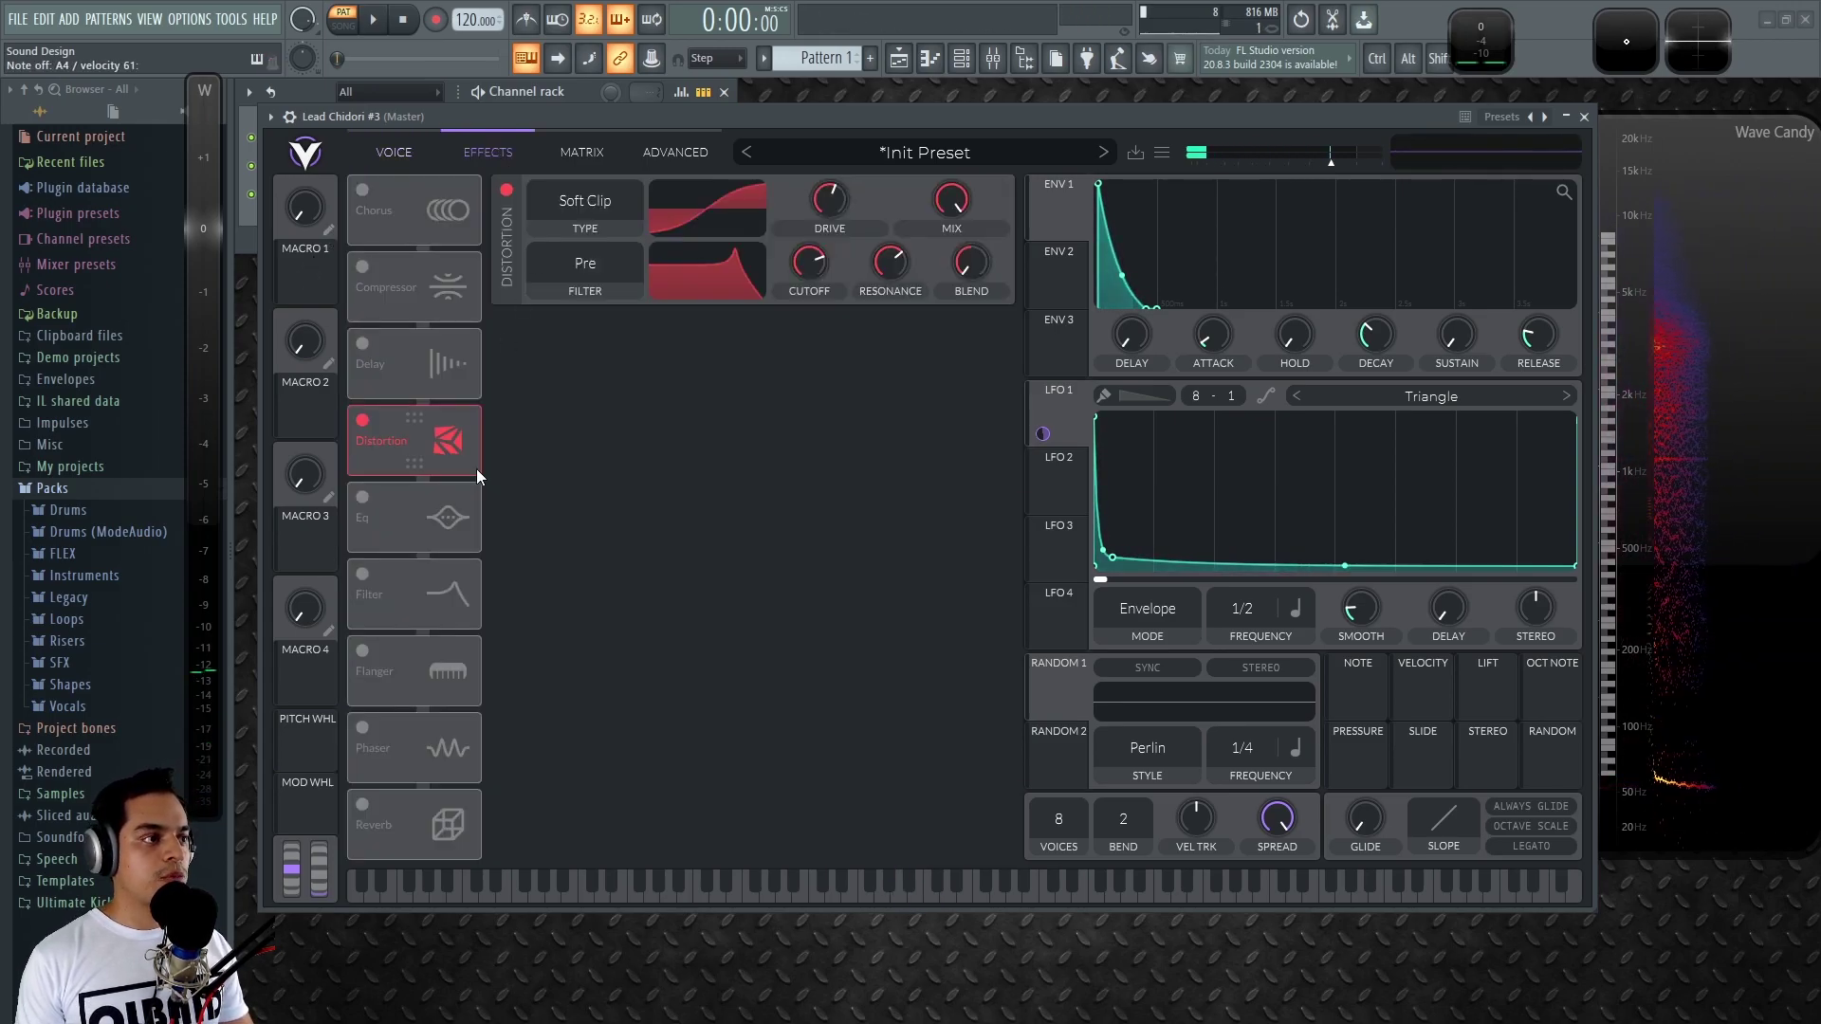
left_click(371, 810)
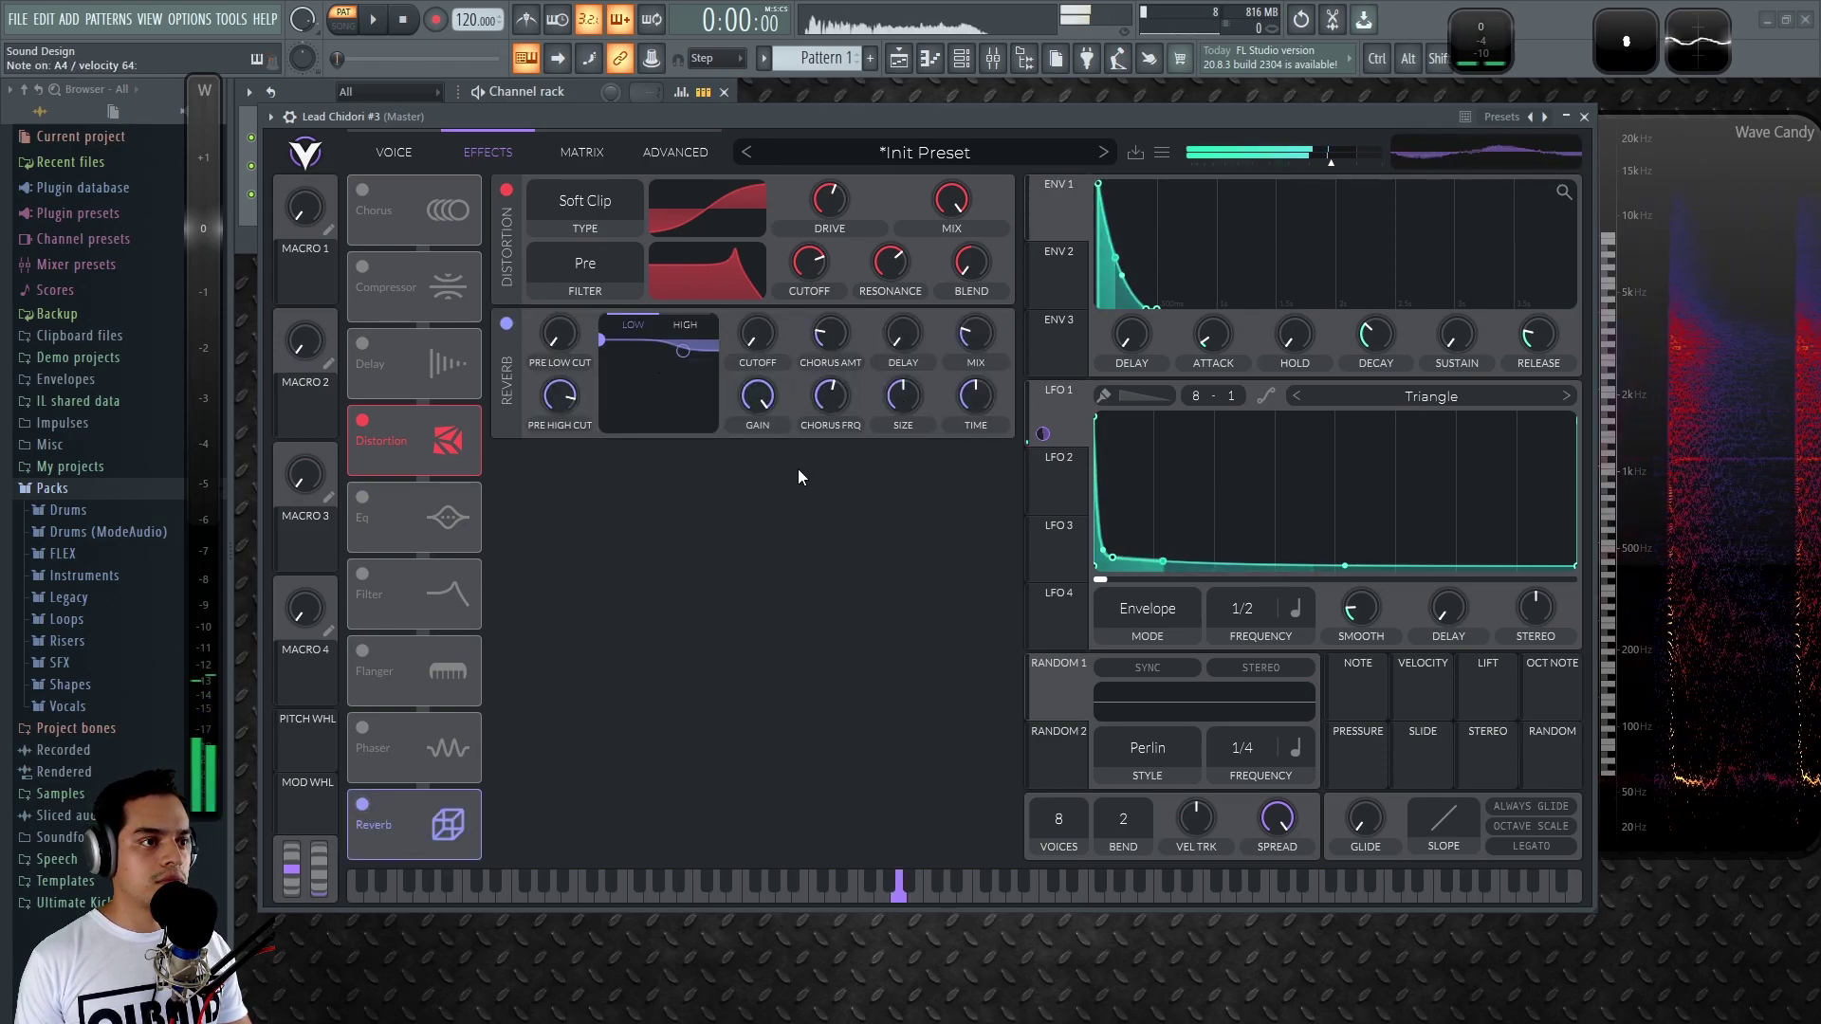
left_click(682, 326)
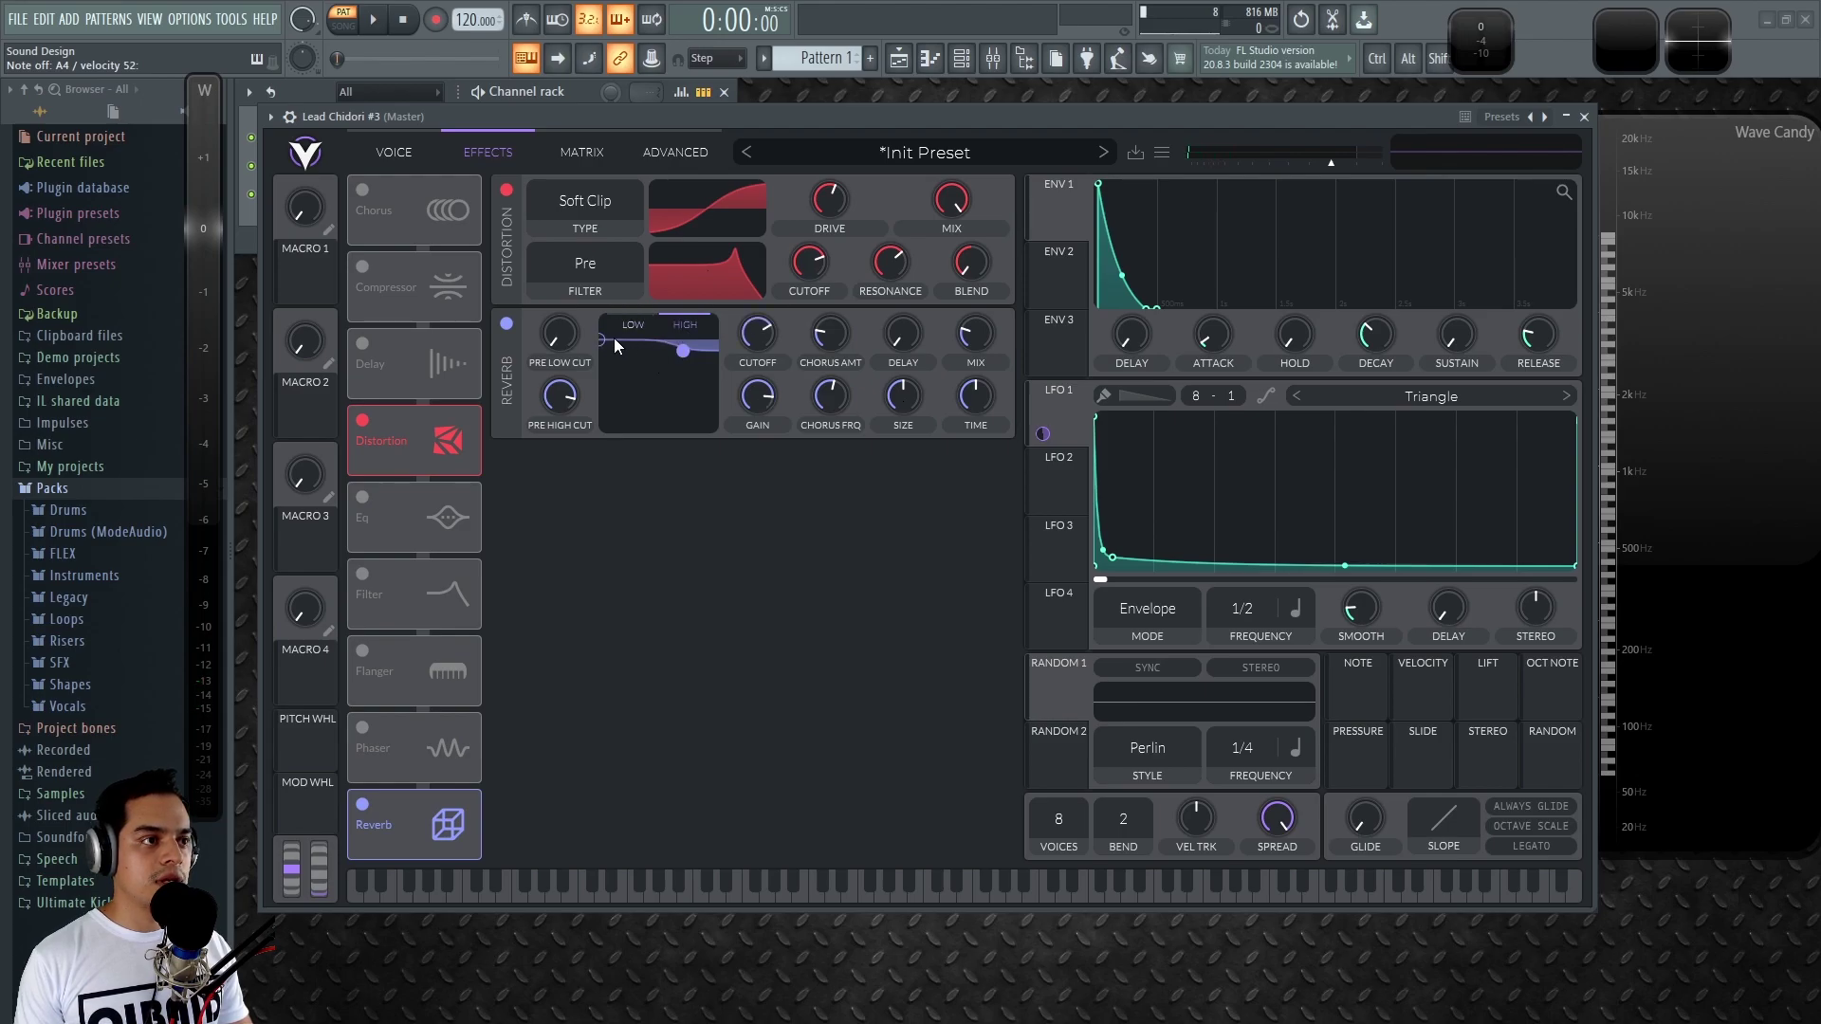
left_click_drag(635, 493, 665, 493)
left_click_drag(977, 336, 949, 120)
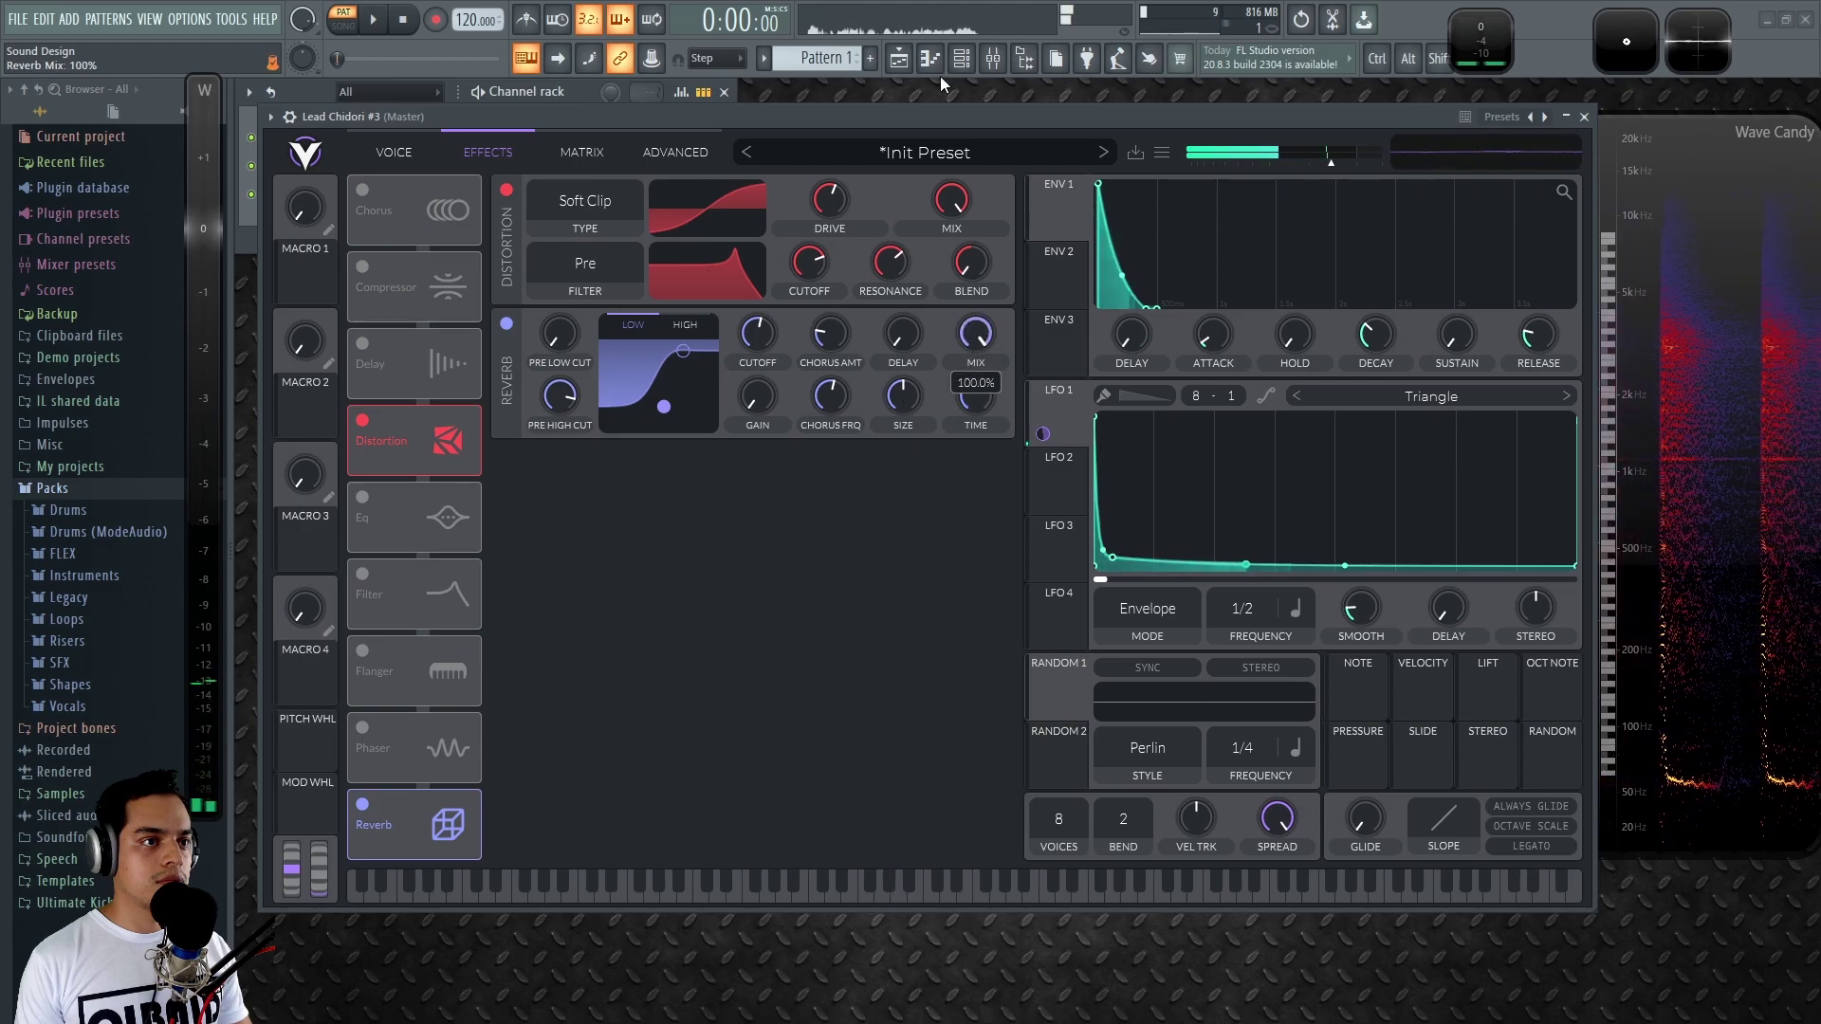
left_click_drag(668, 418, 661, 417)
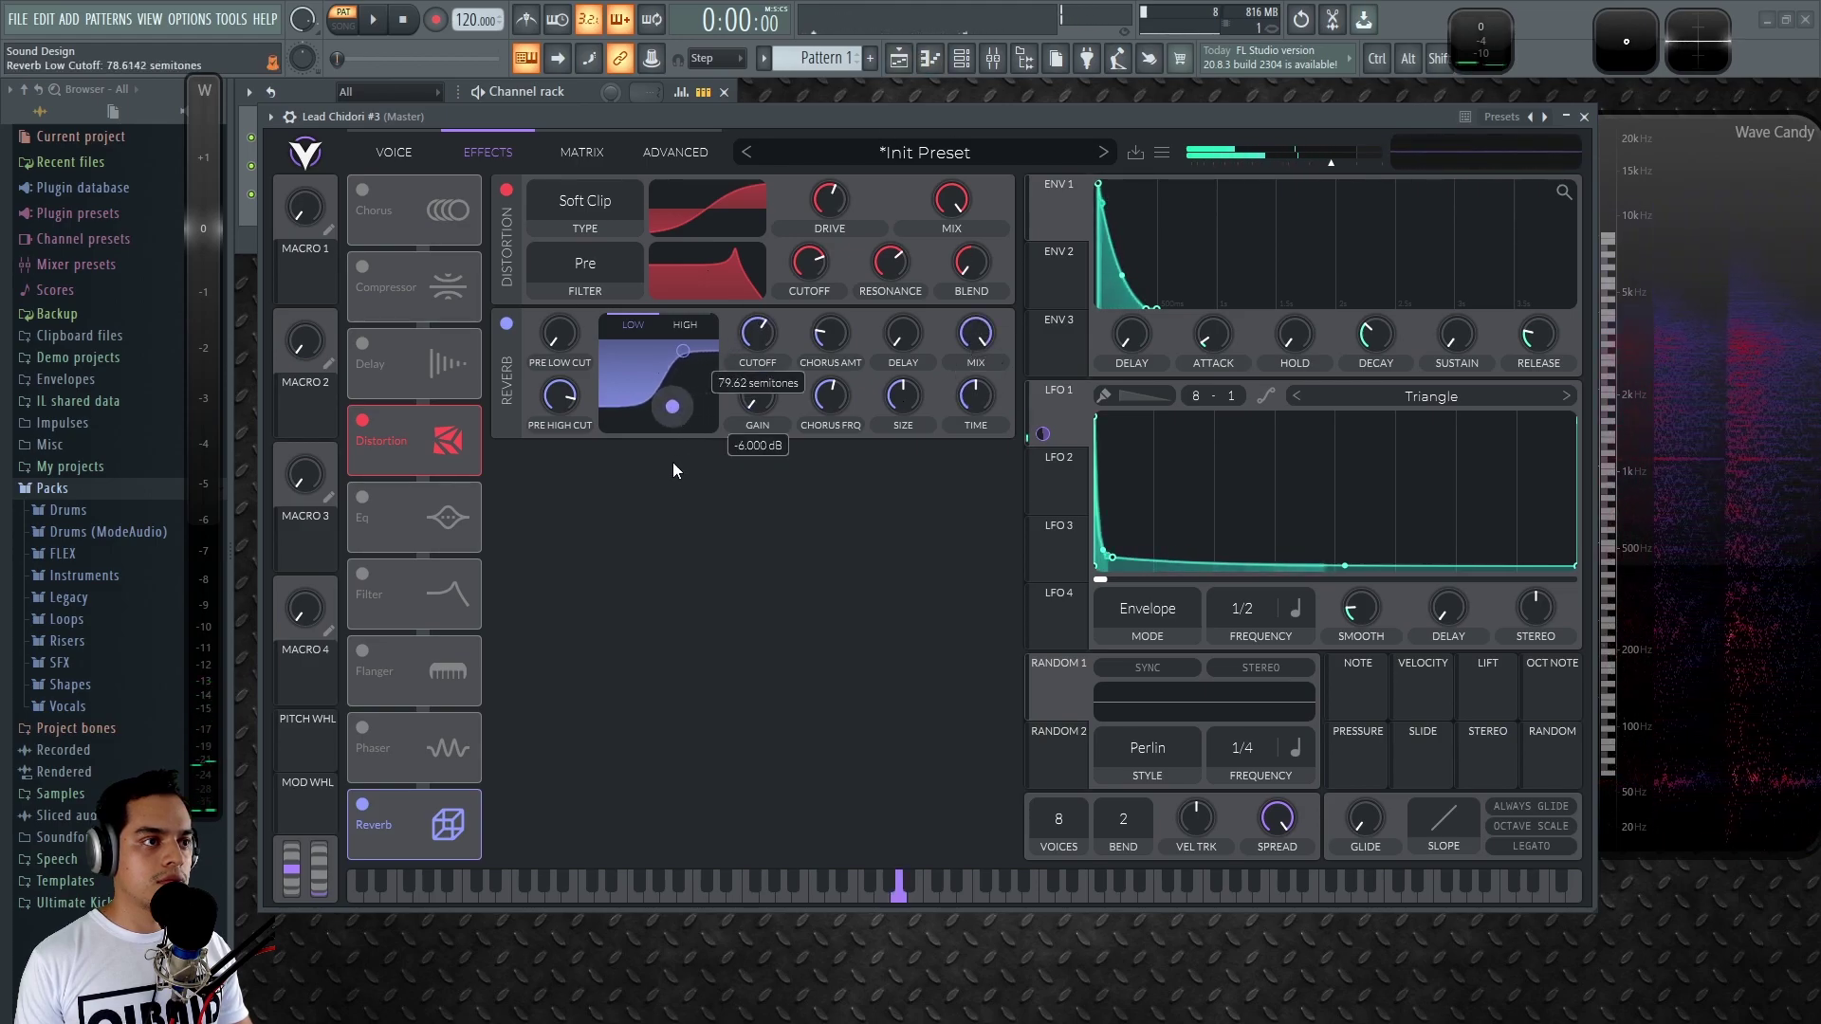
mouse_move(658, 483)
left_mouse_down()
mouse_move(613, 497)
mouse_move(675, 503)
left_mouse_up()
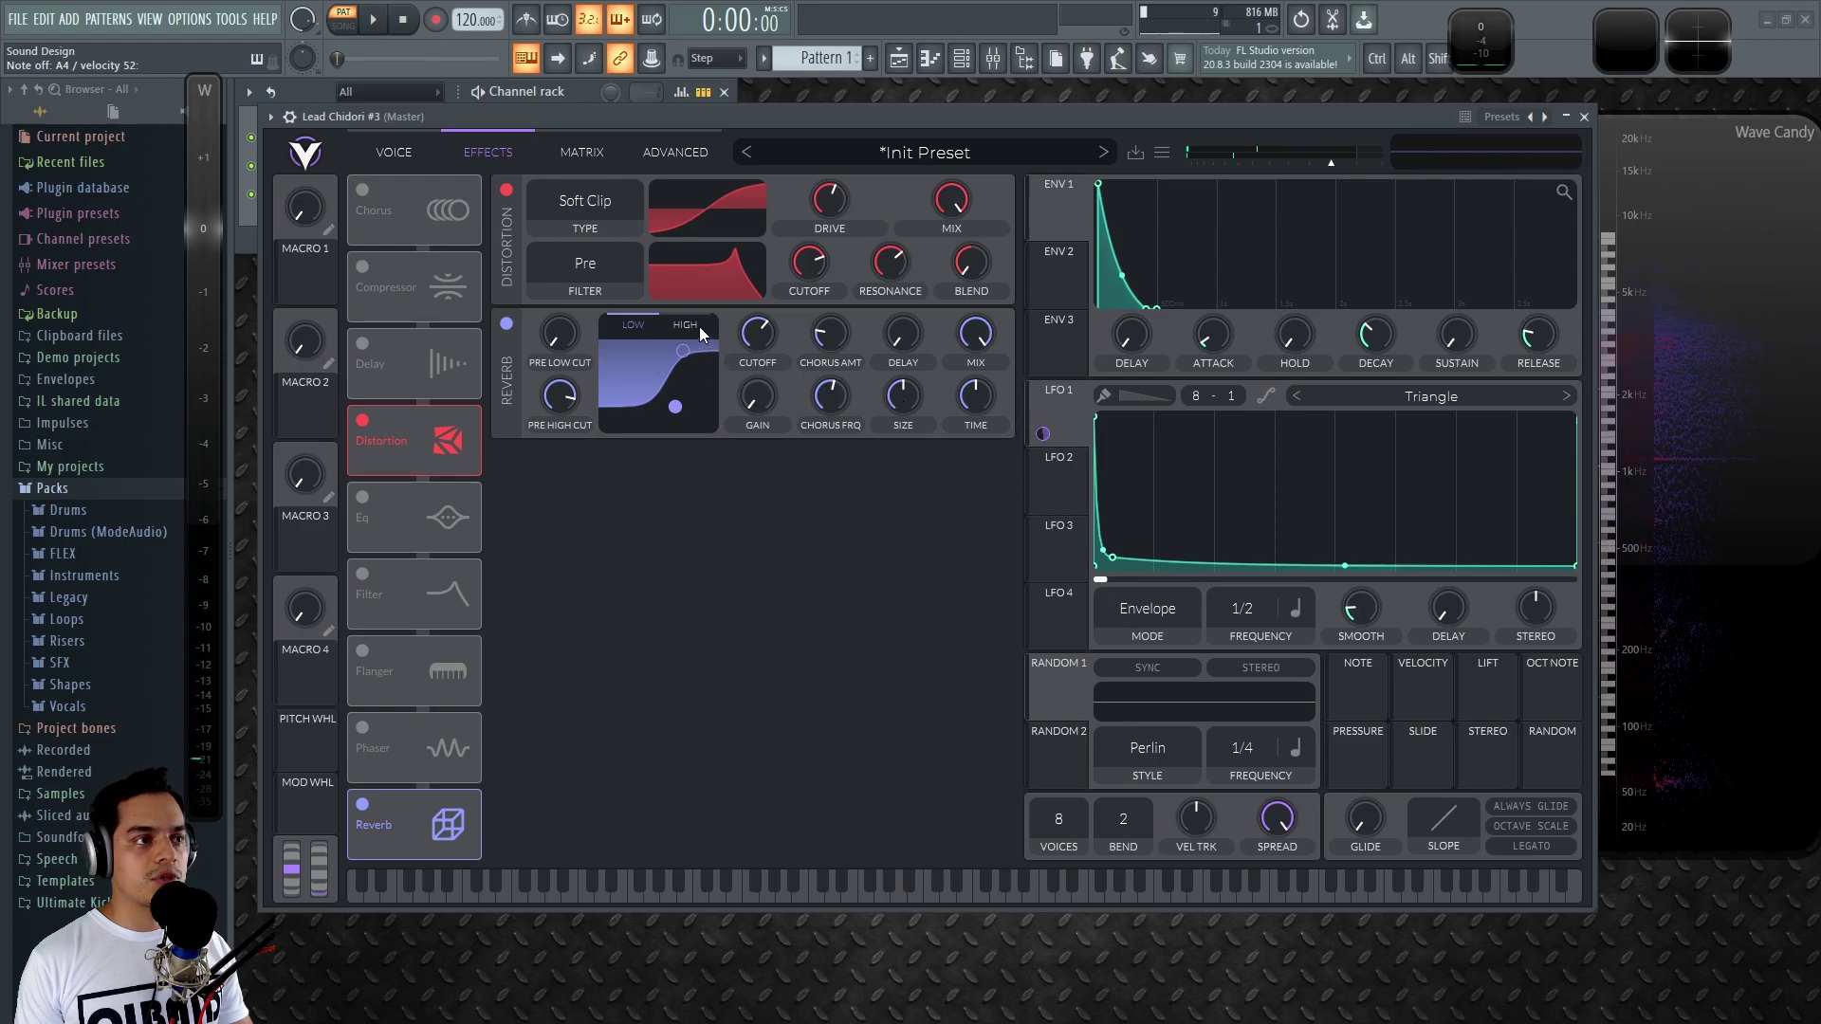
Lower the reverb mix to about 35%, add a little reverb delay, and reduce the reverb size.
mouse_move(983, 344)
left_mouse_down()
mouse_move(971, 469)
mouse_move(975, 327)
left_mouse_up()
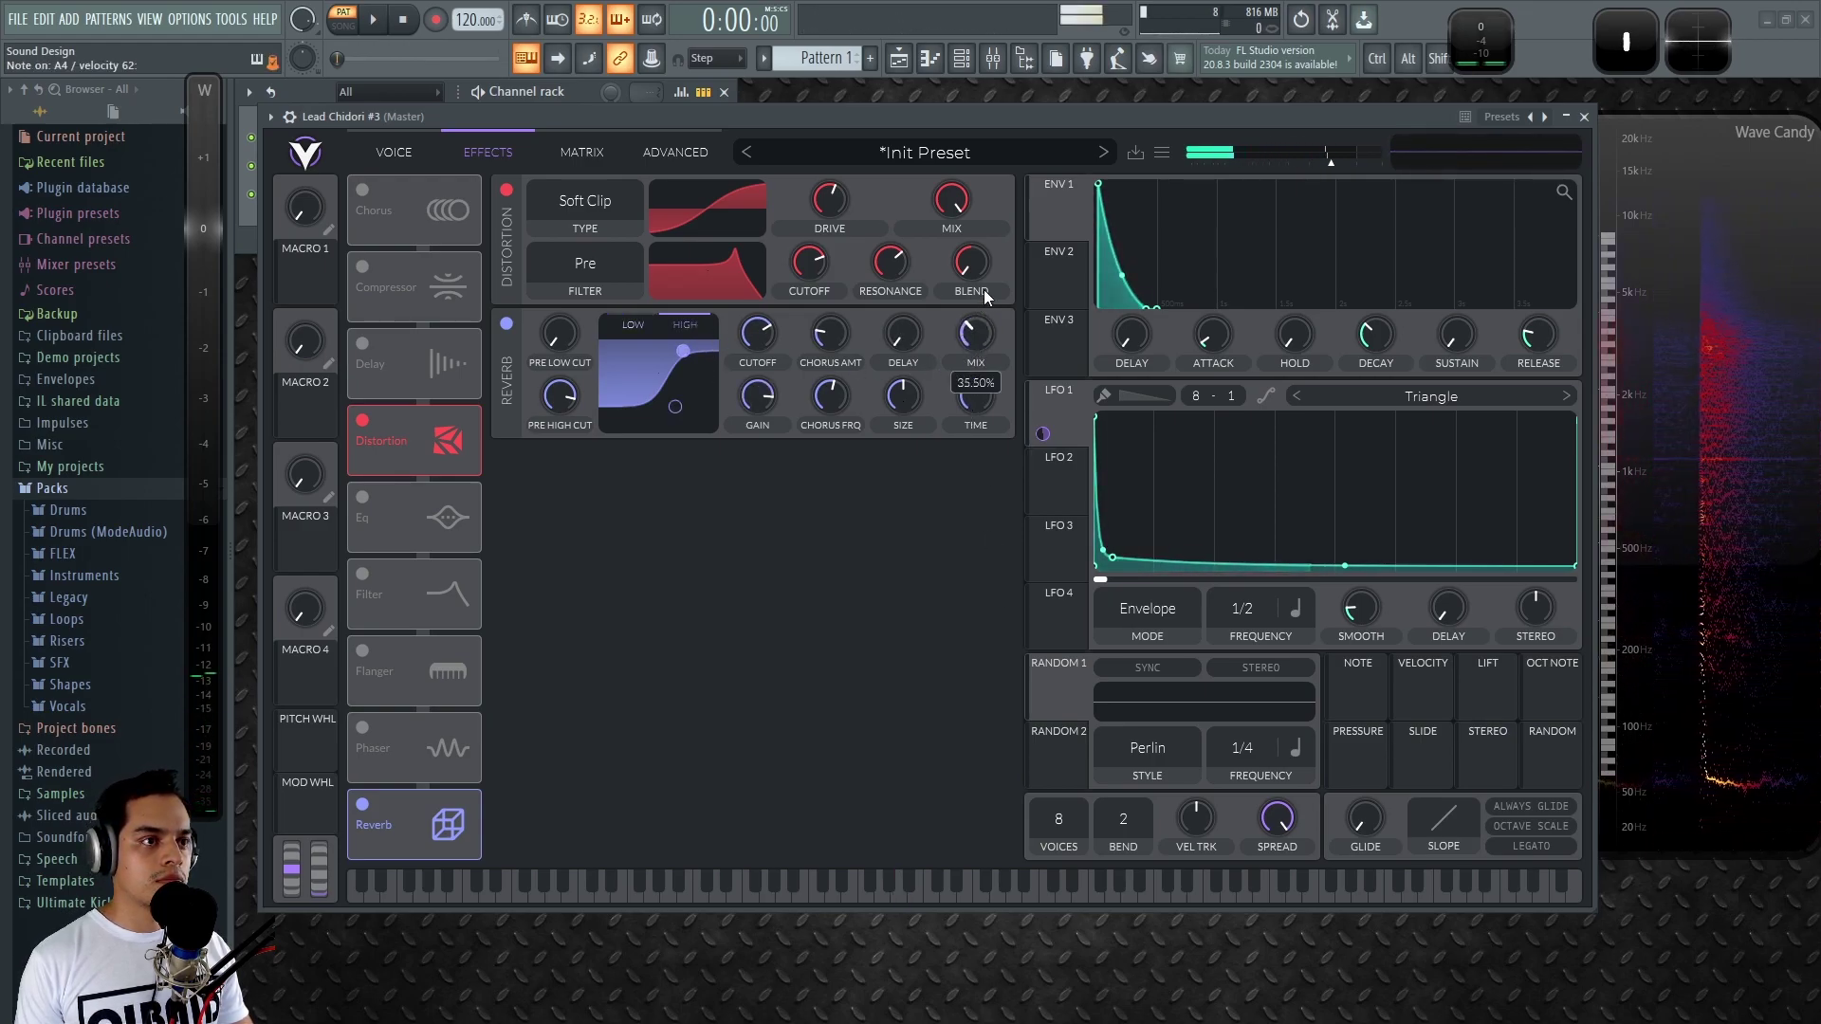
left_click_drag(916, 328, 920, 322)
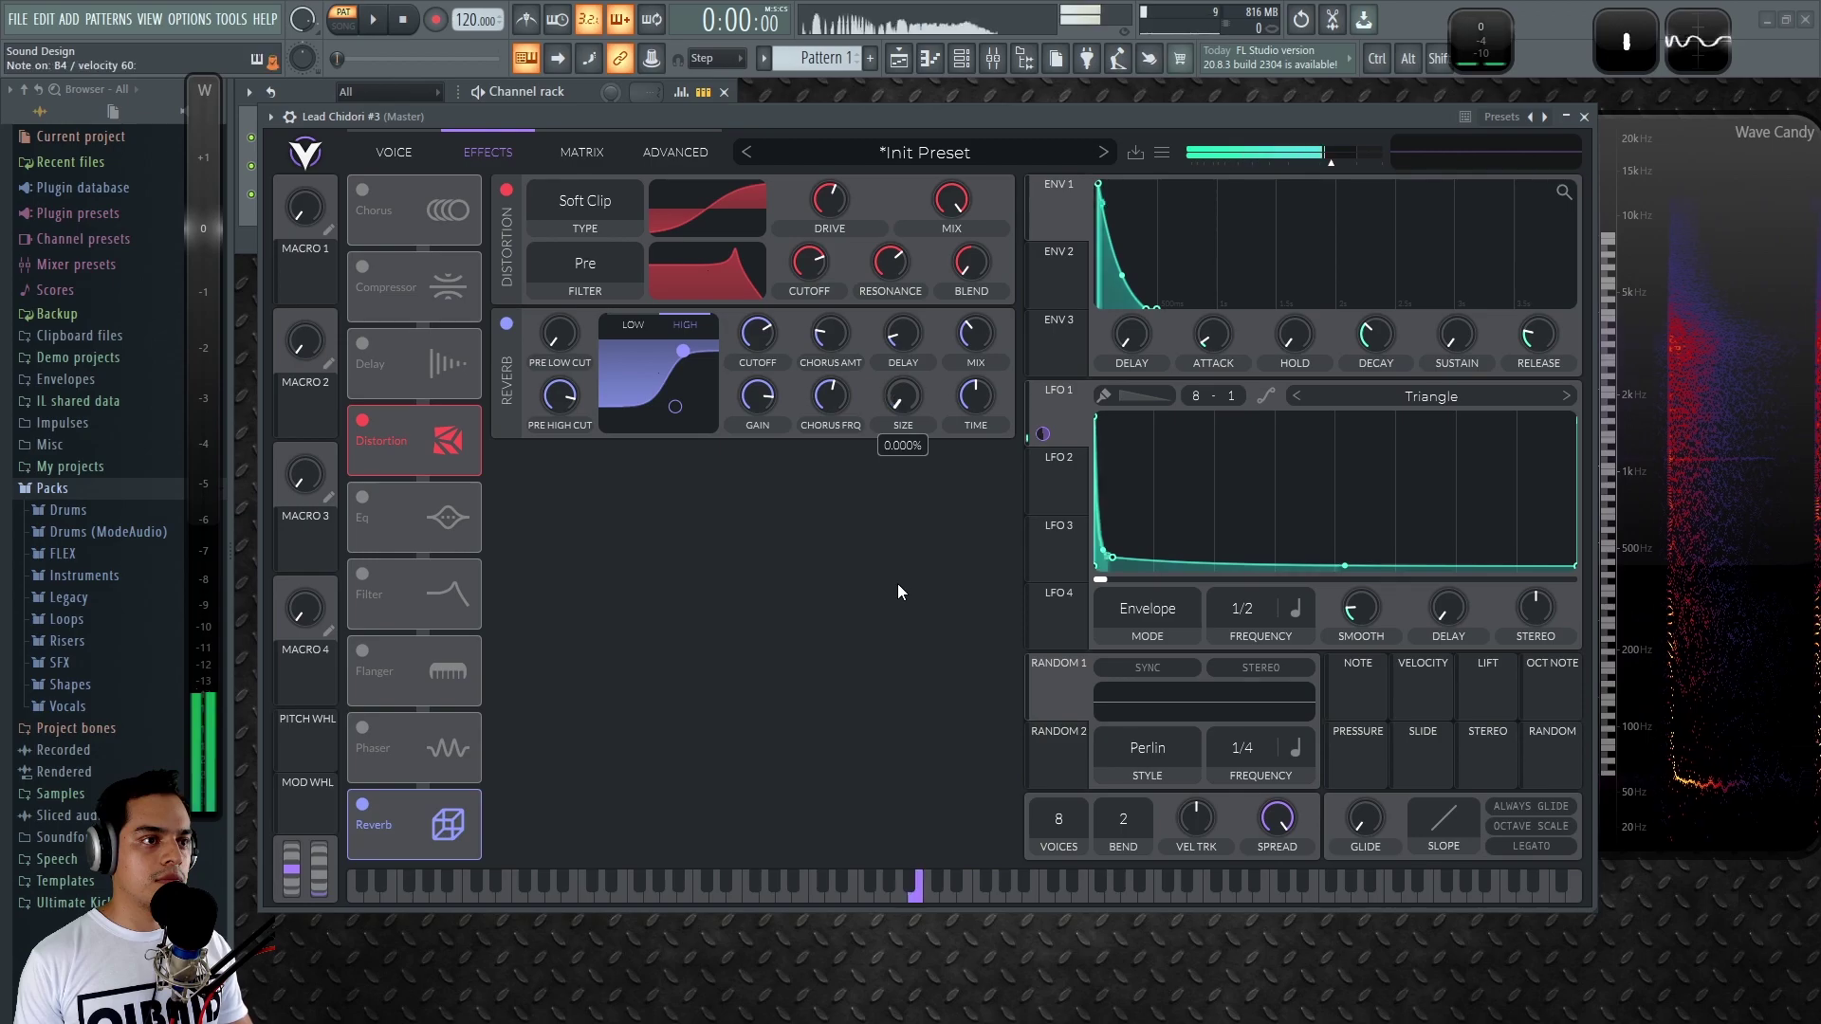
left_click_drag(901, 402, 912, 349)
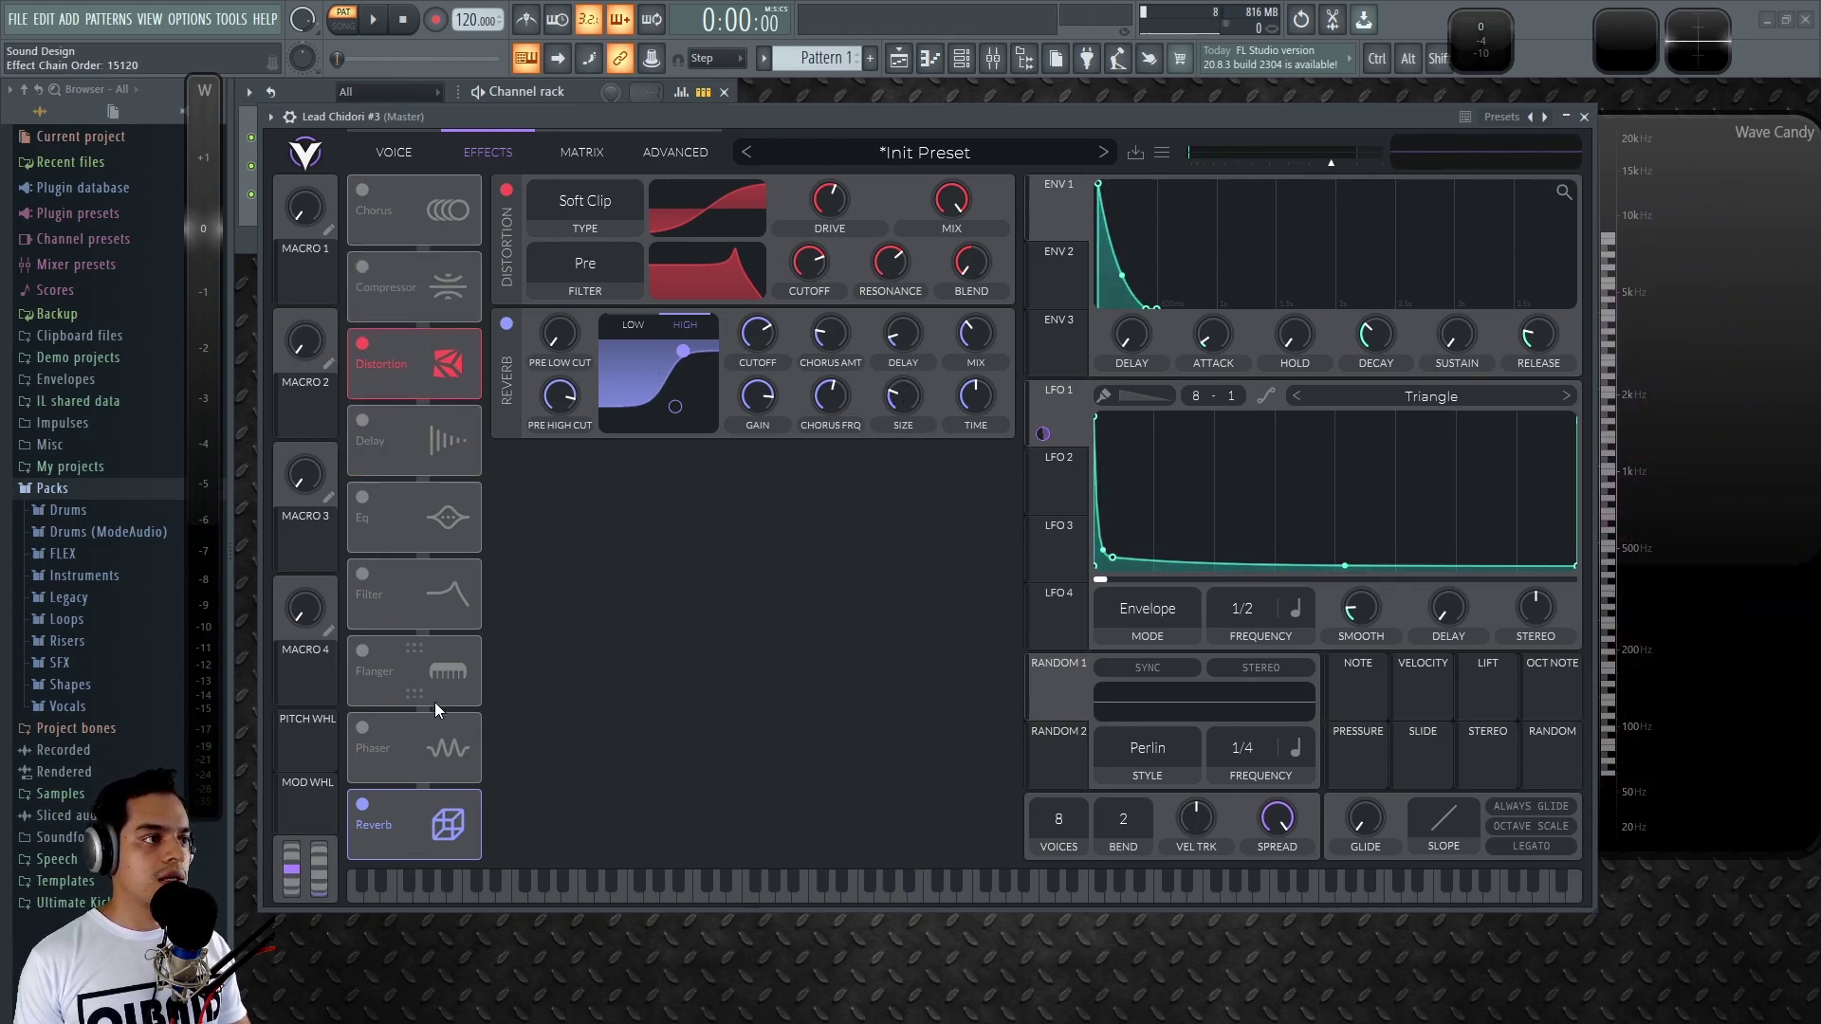
Move Reverb ahead of Distortion and add a Multiband compressor after Distortion, adjusting its low band thresholds, attack and release.
left_click_drag(422, 804, 427, 342)
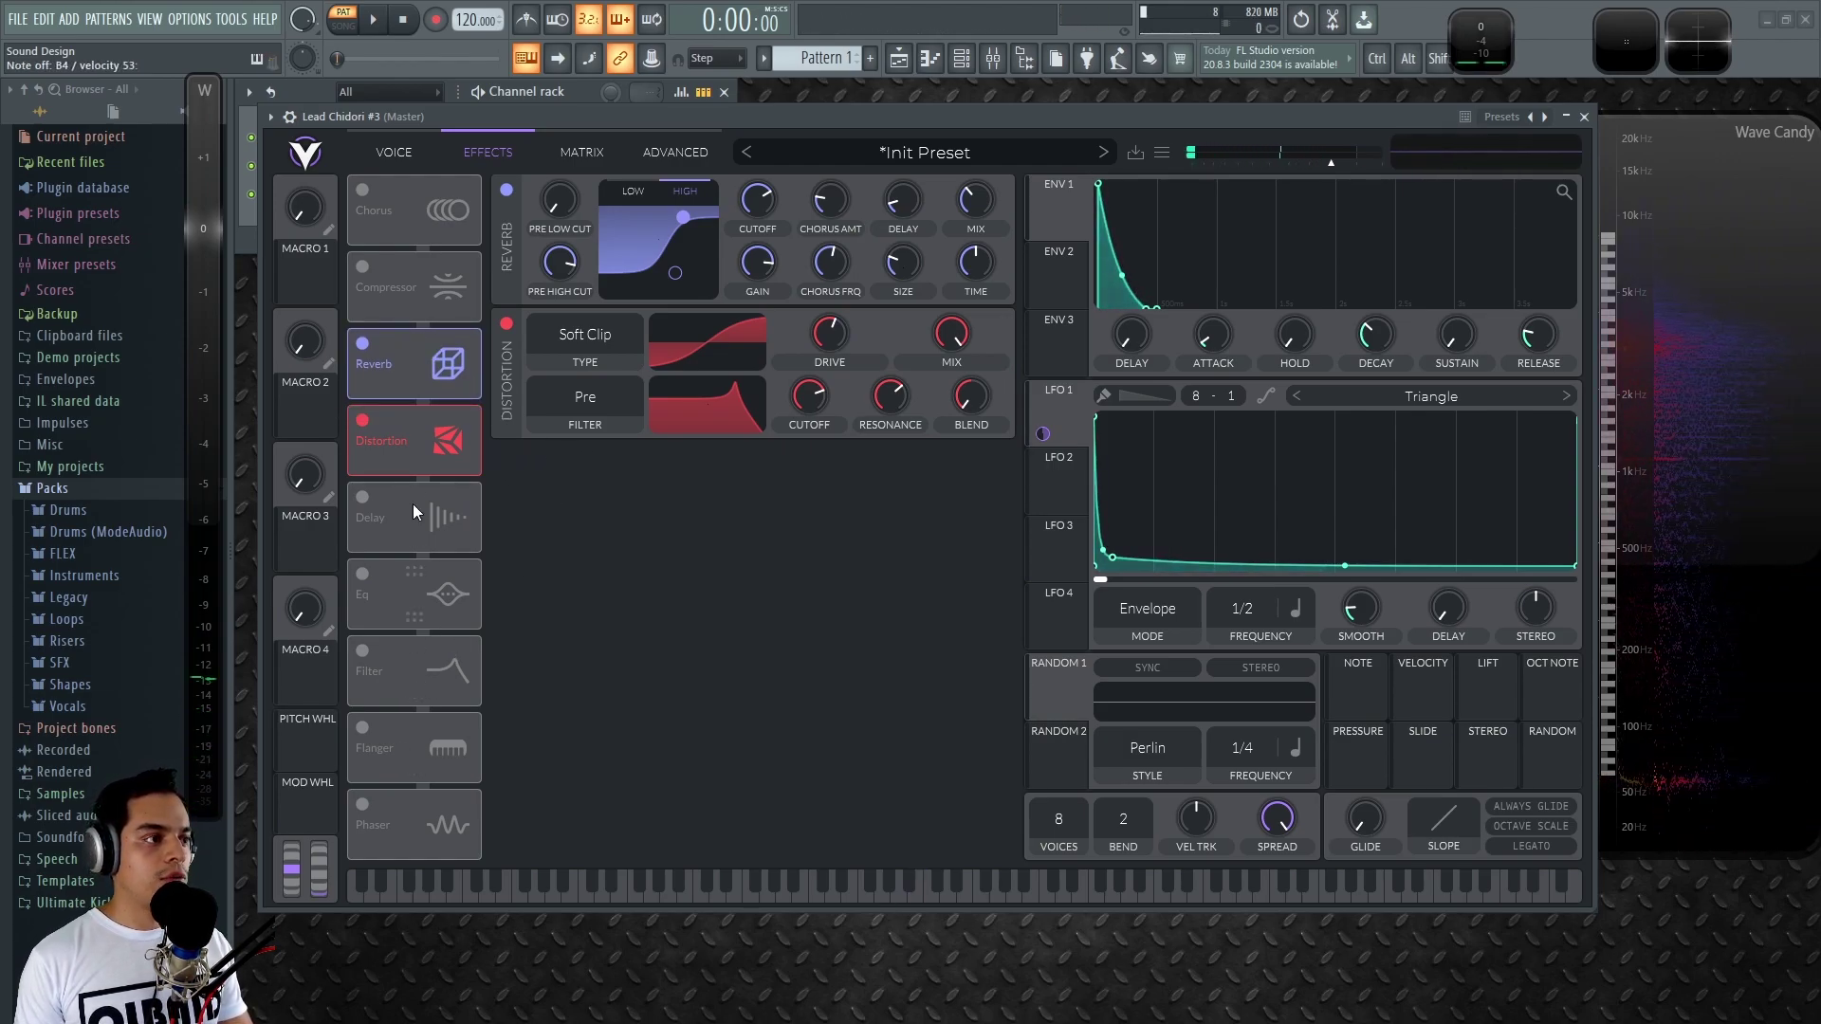
left_click(359, 271)
left_click_drag(411, 277, 417, 482)
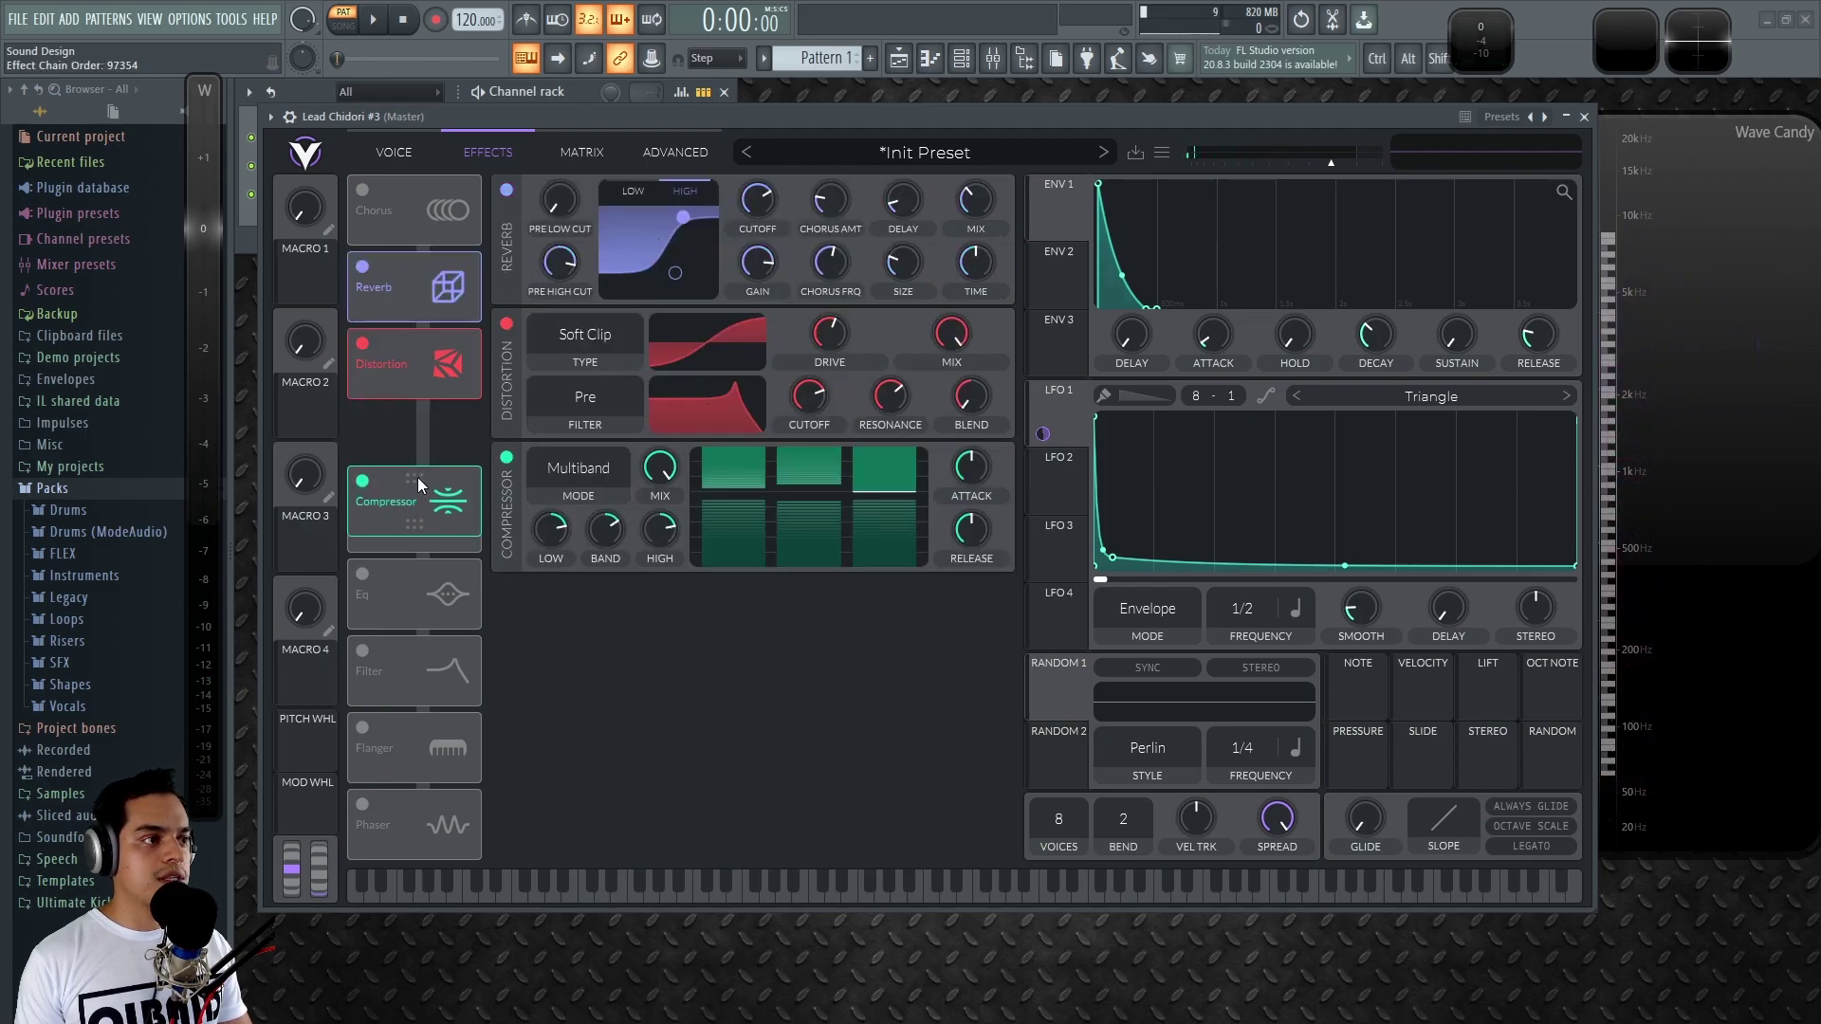
left_click_drag(824, 501, 747, 471)
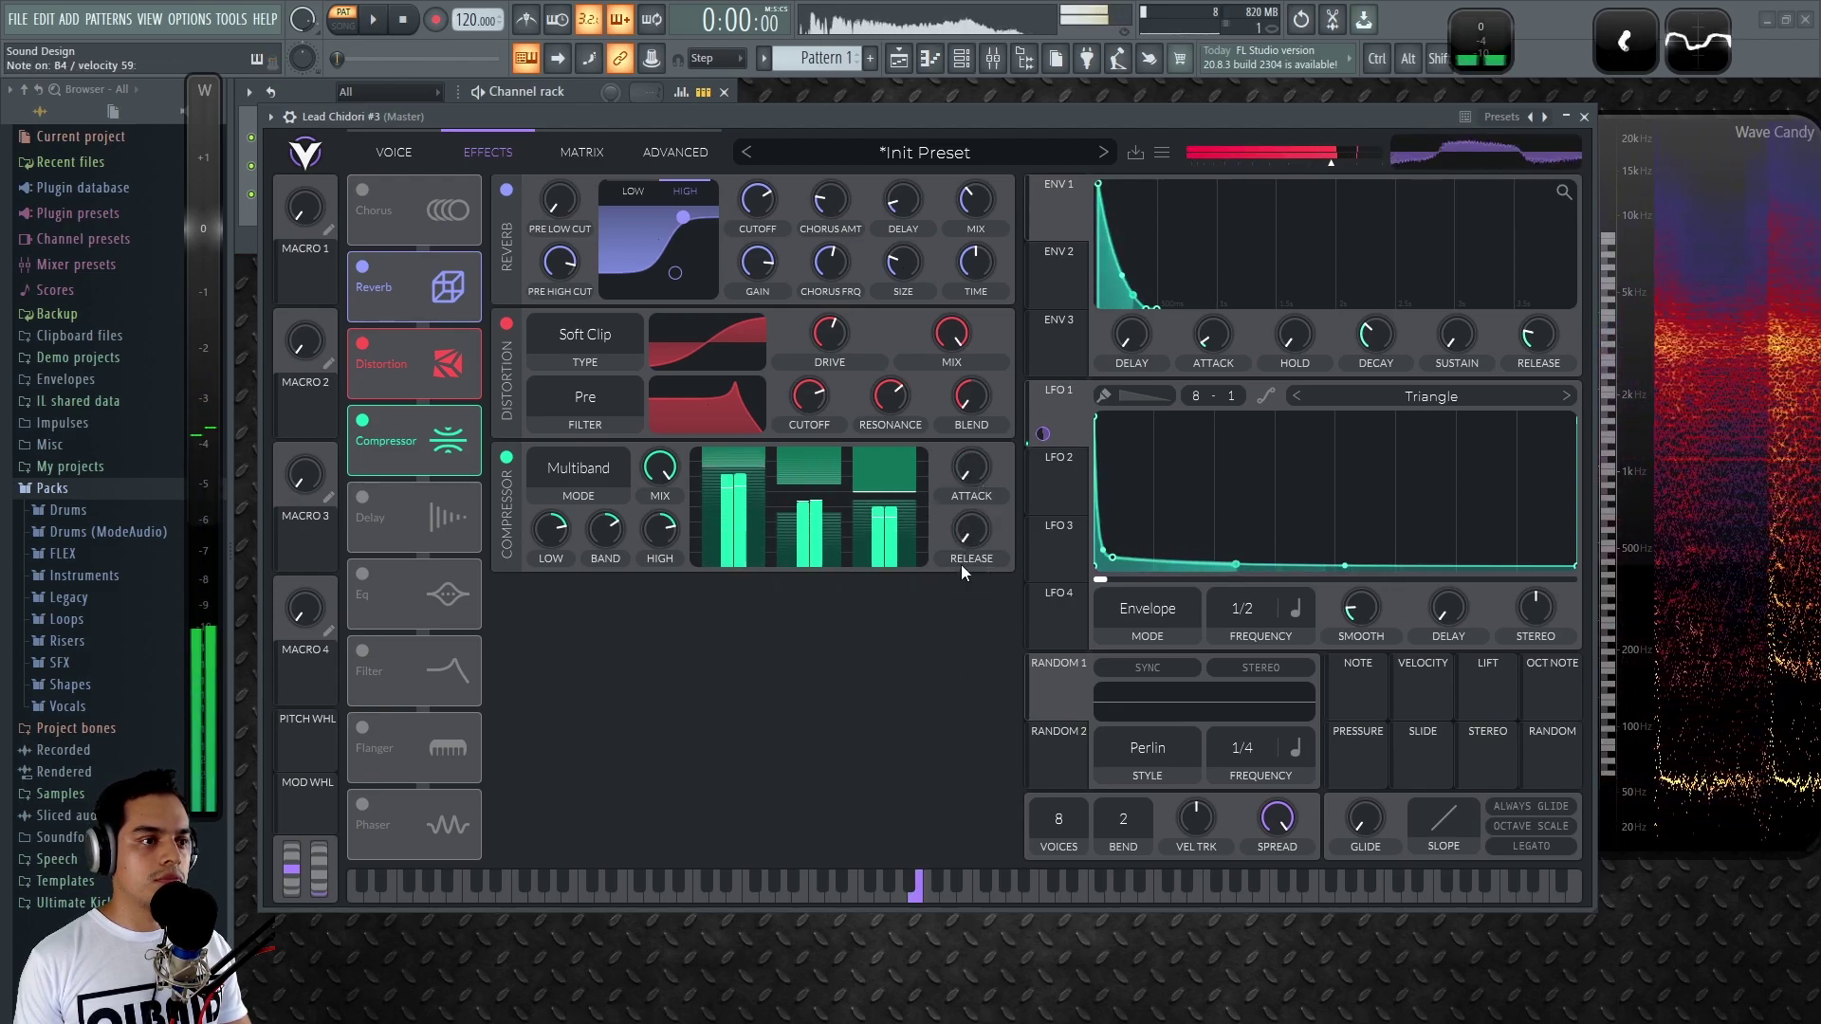
left_click_drag(981, 486, 977, 362)
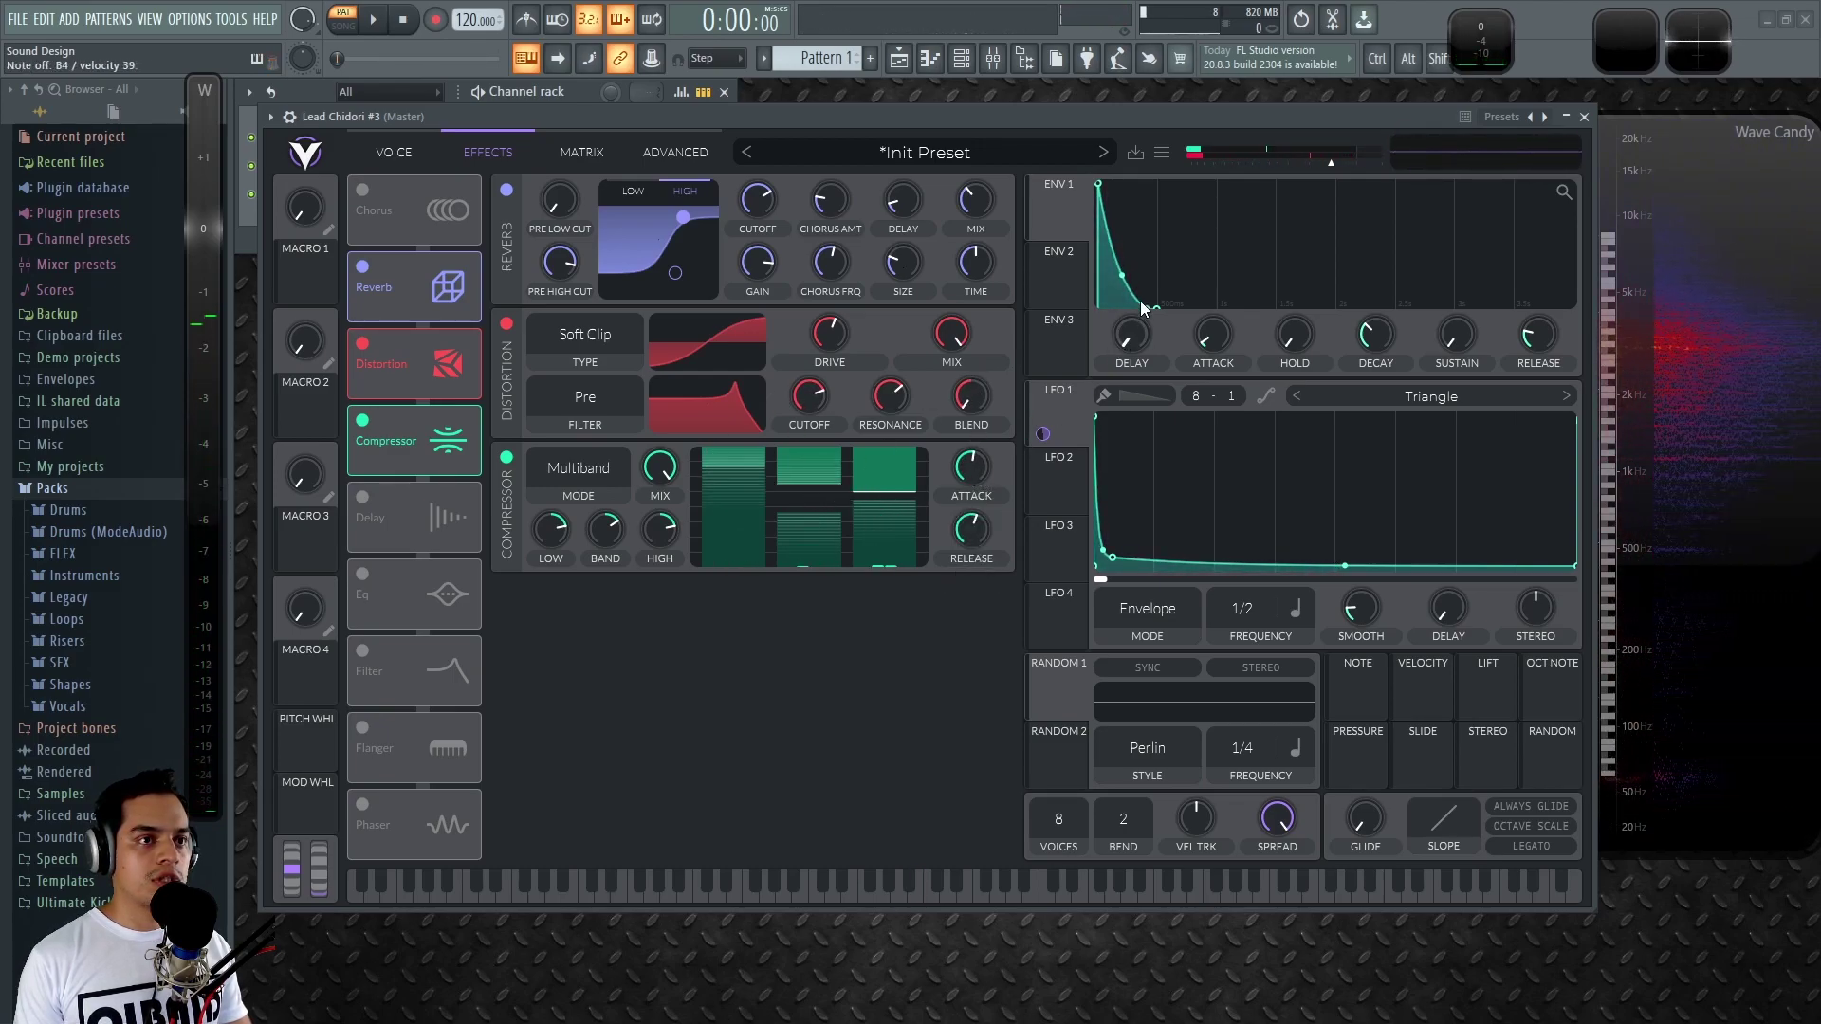
Steepen envelope 1's decay curve and tighten the reverb with a shorter time, a high-shelf cut and less mix.
left_click_drag(1128, 286, 1112, 318)
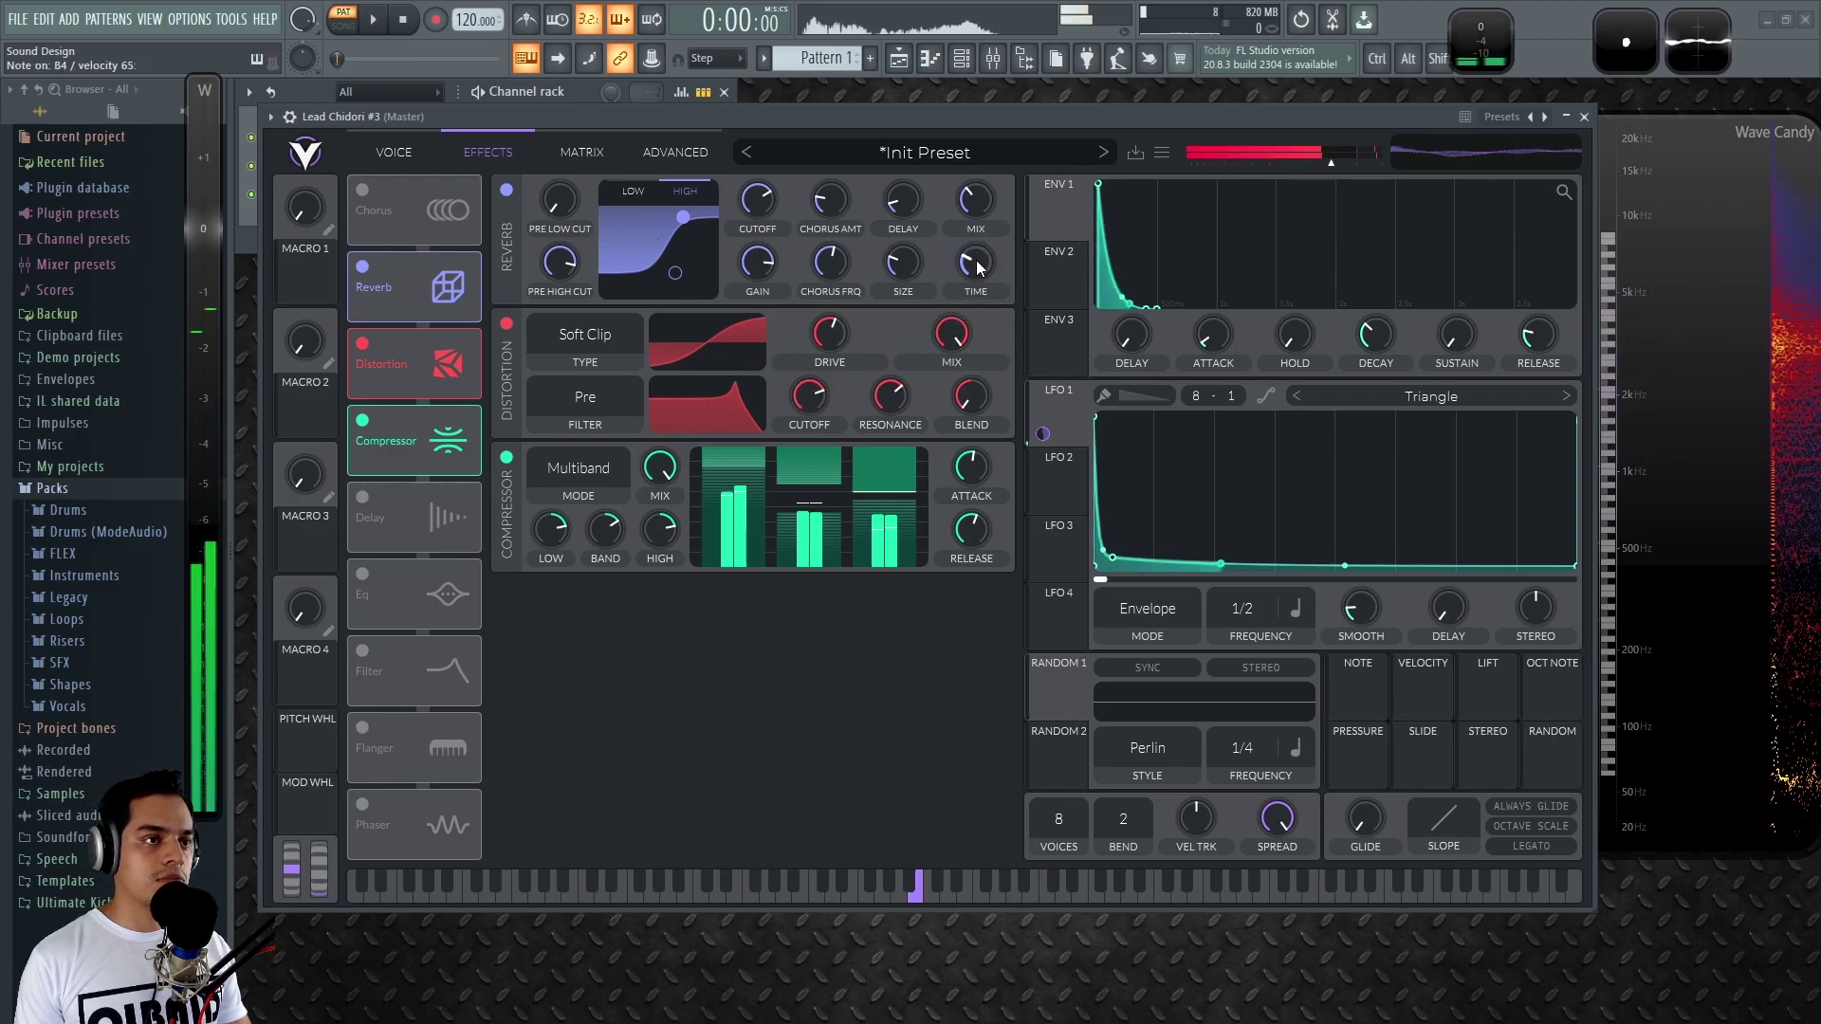
left_click_drag(975, 265, 973, 283)
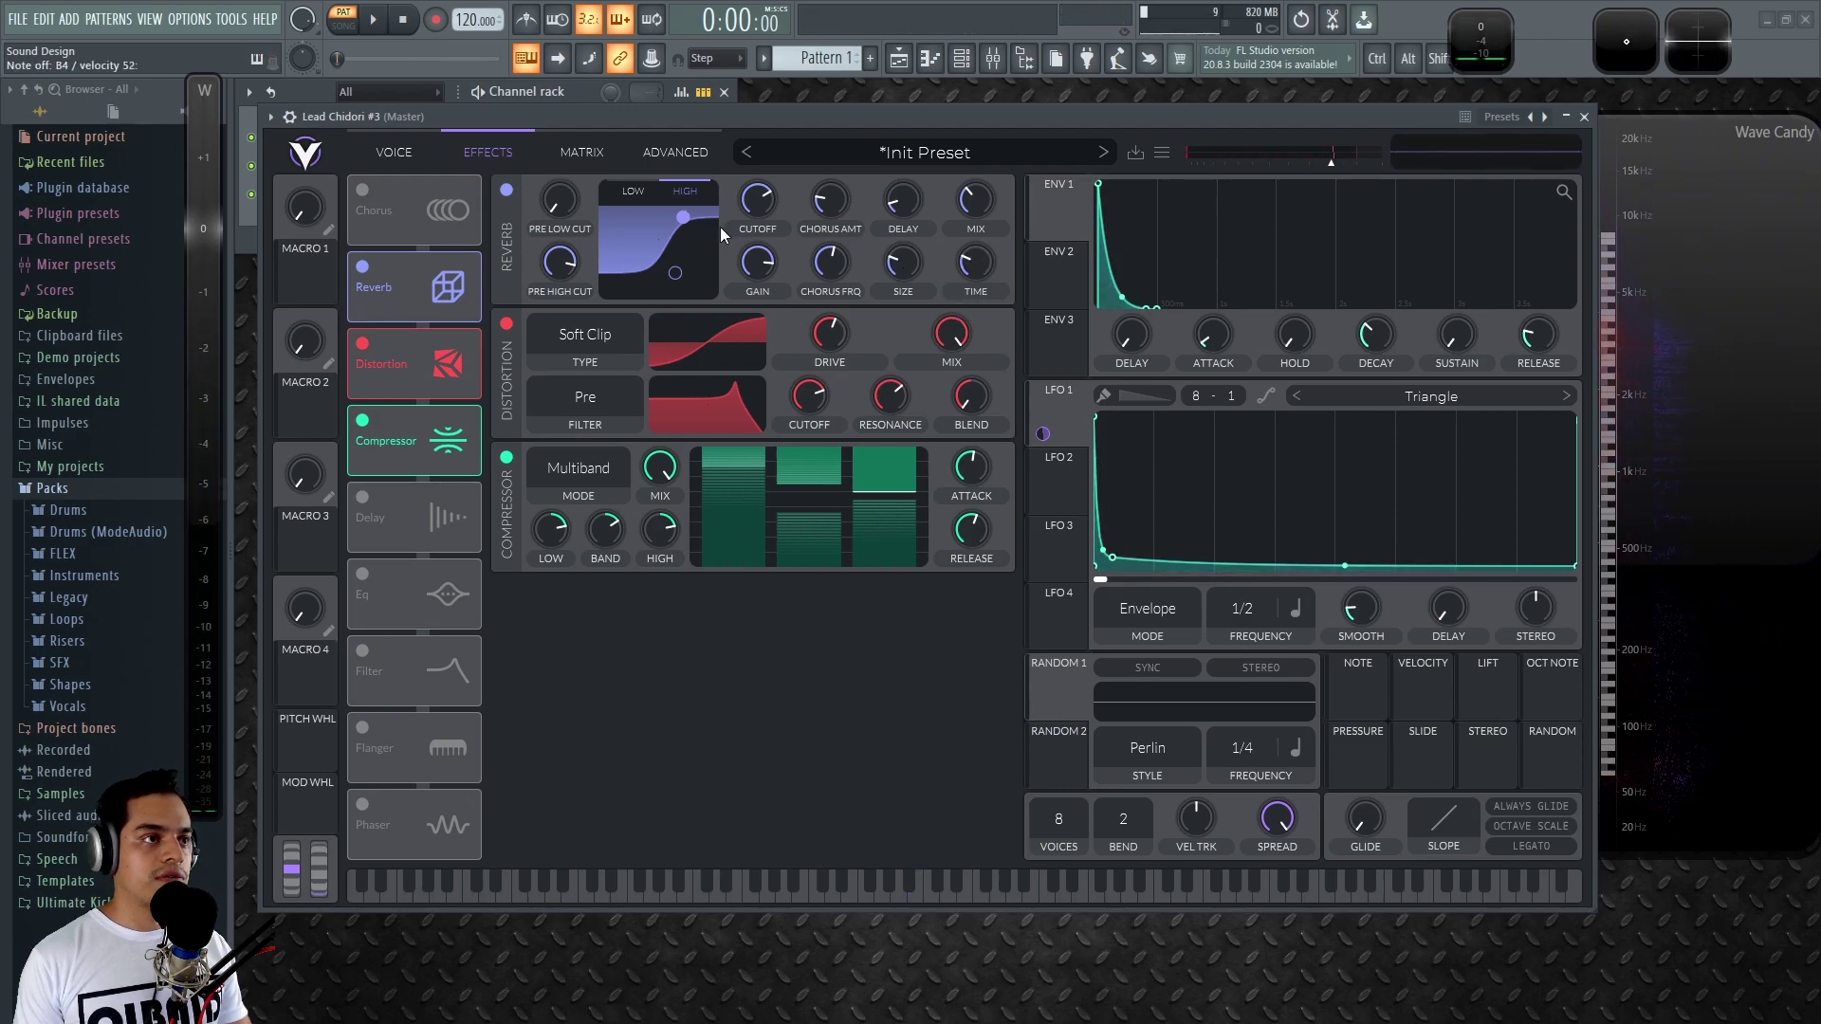
left_click_drag(694, 291, 705, 300)
left_click_drag(975, 263, 975, 281)
left_click_drag(986, 201, 966, 328)
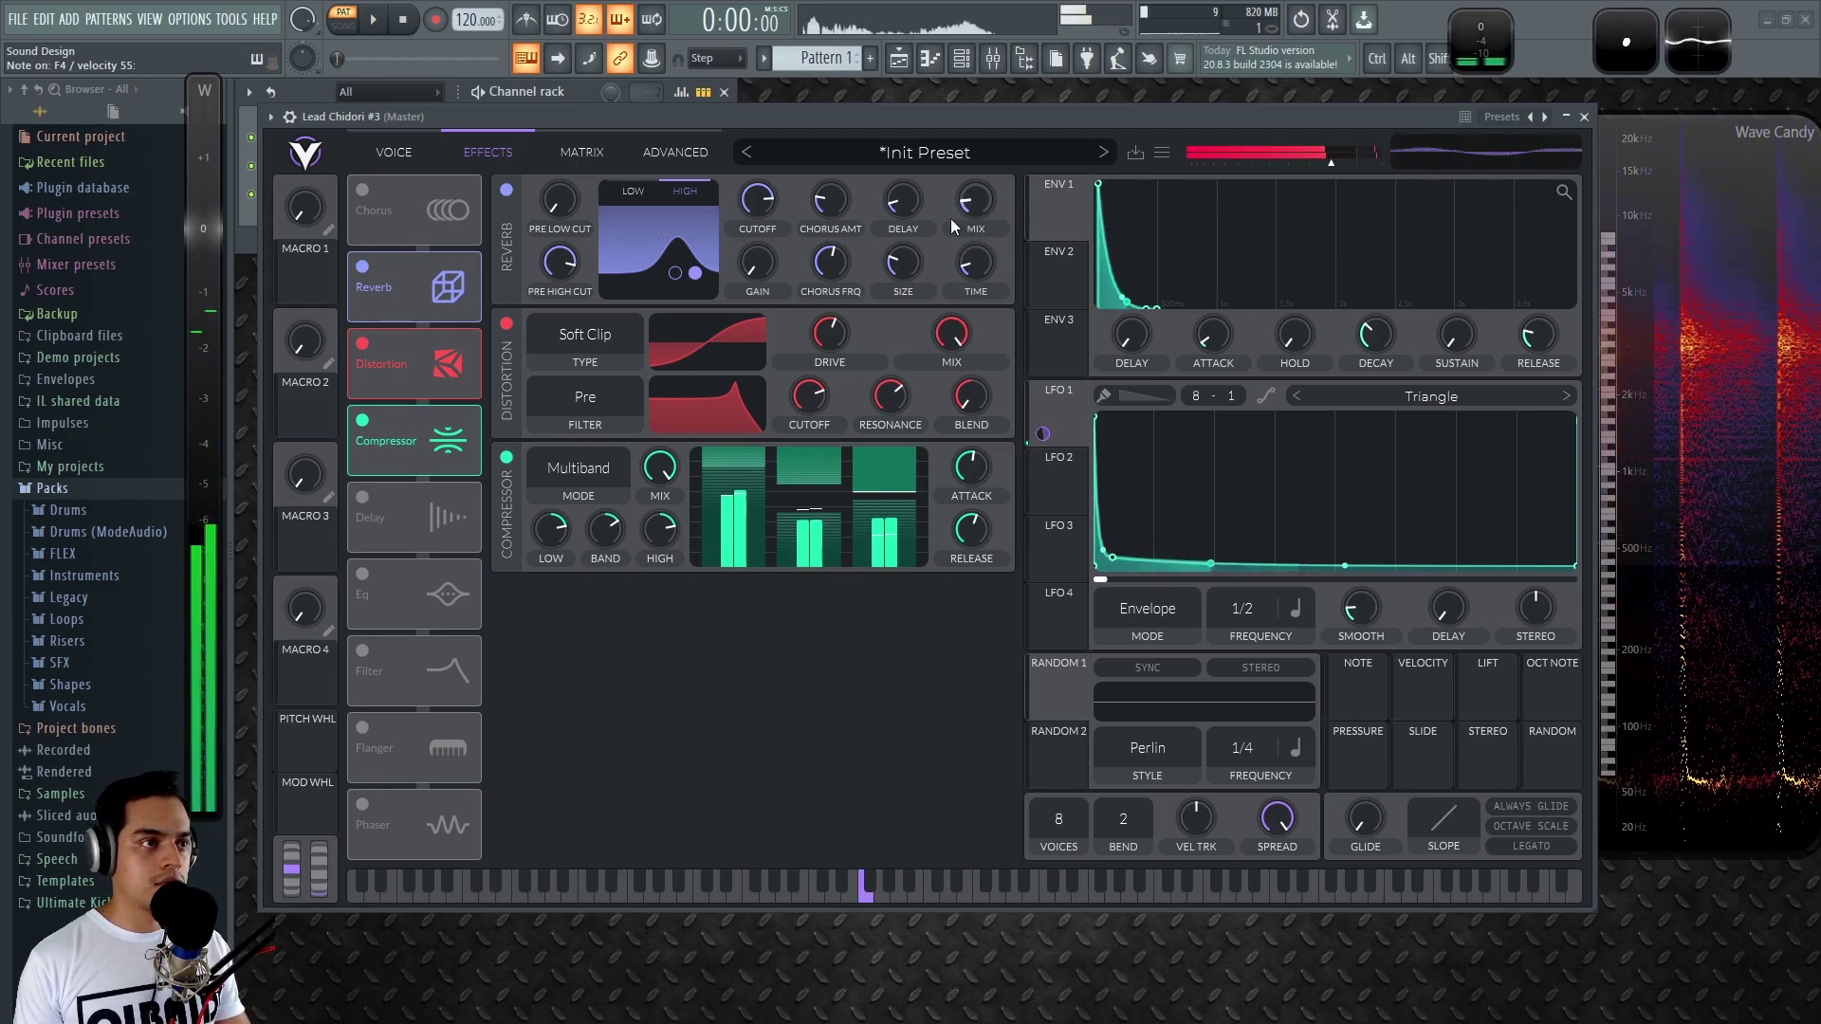
Add an EQ before the compressor with a resonant low cut, a mid boost of about 6.3 dB and a high-shelf cut.
left_click(363, 574)
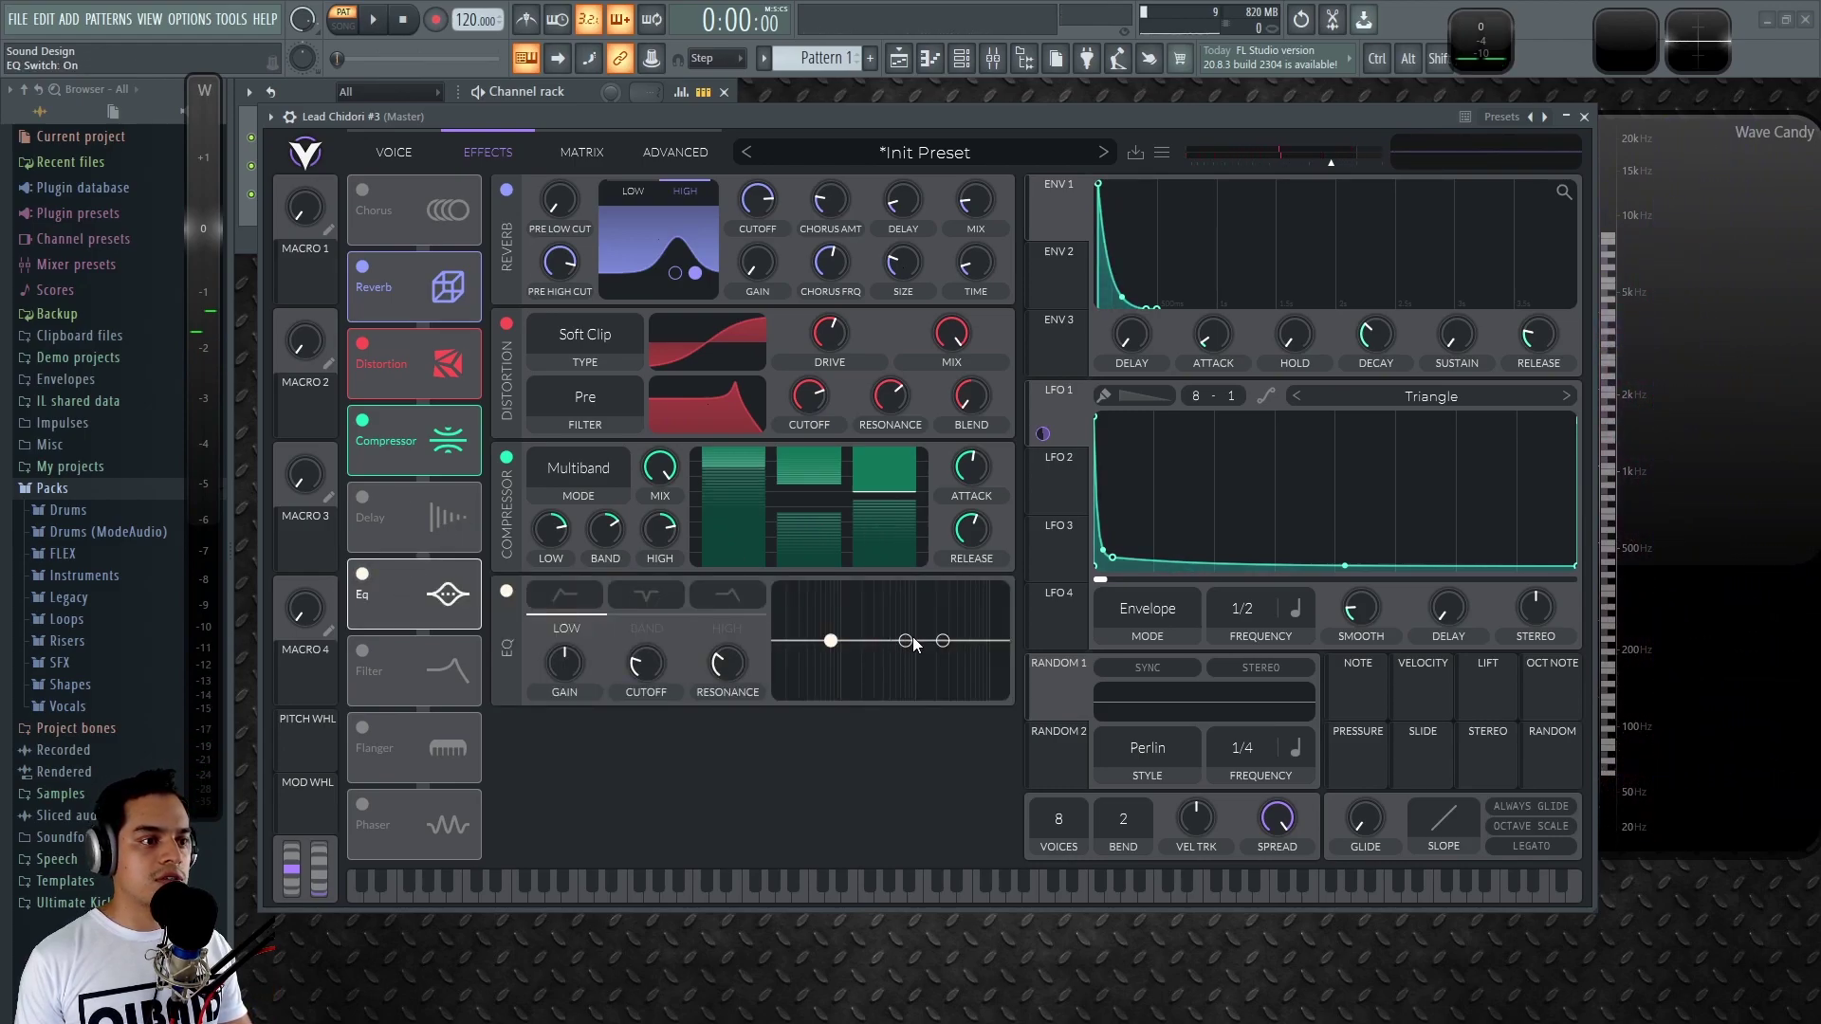
left_click_drag(967, 696, 896, 625)
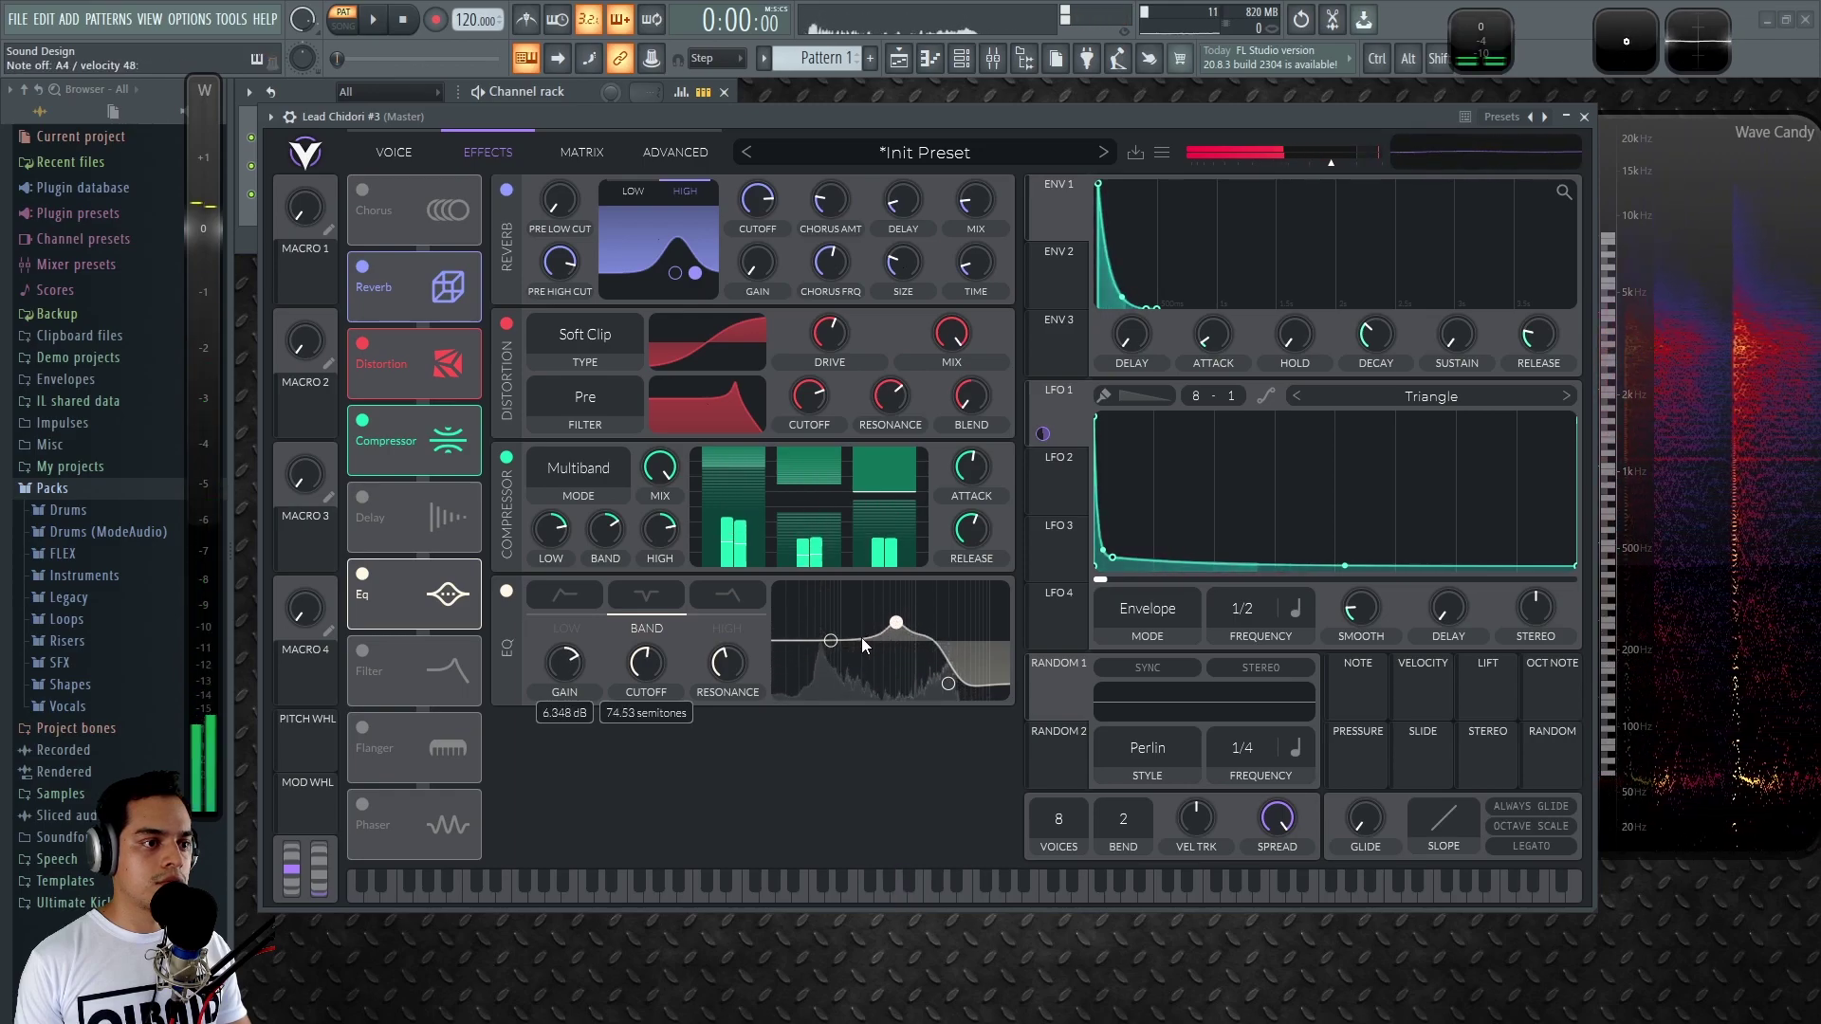
left_click(562, 593)
left_click_drag(640, 664, 720, 598)
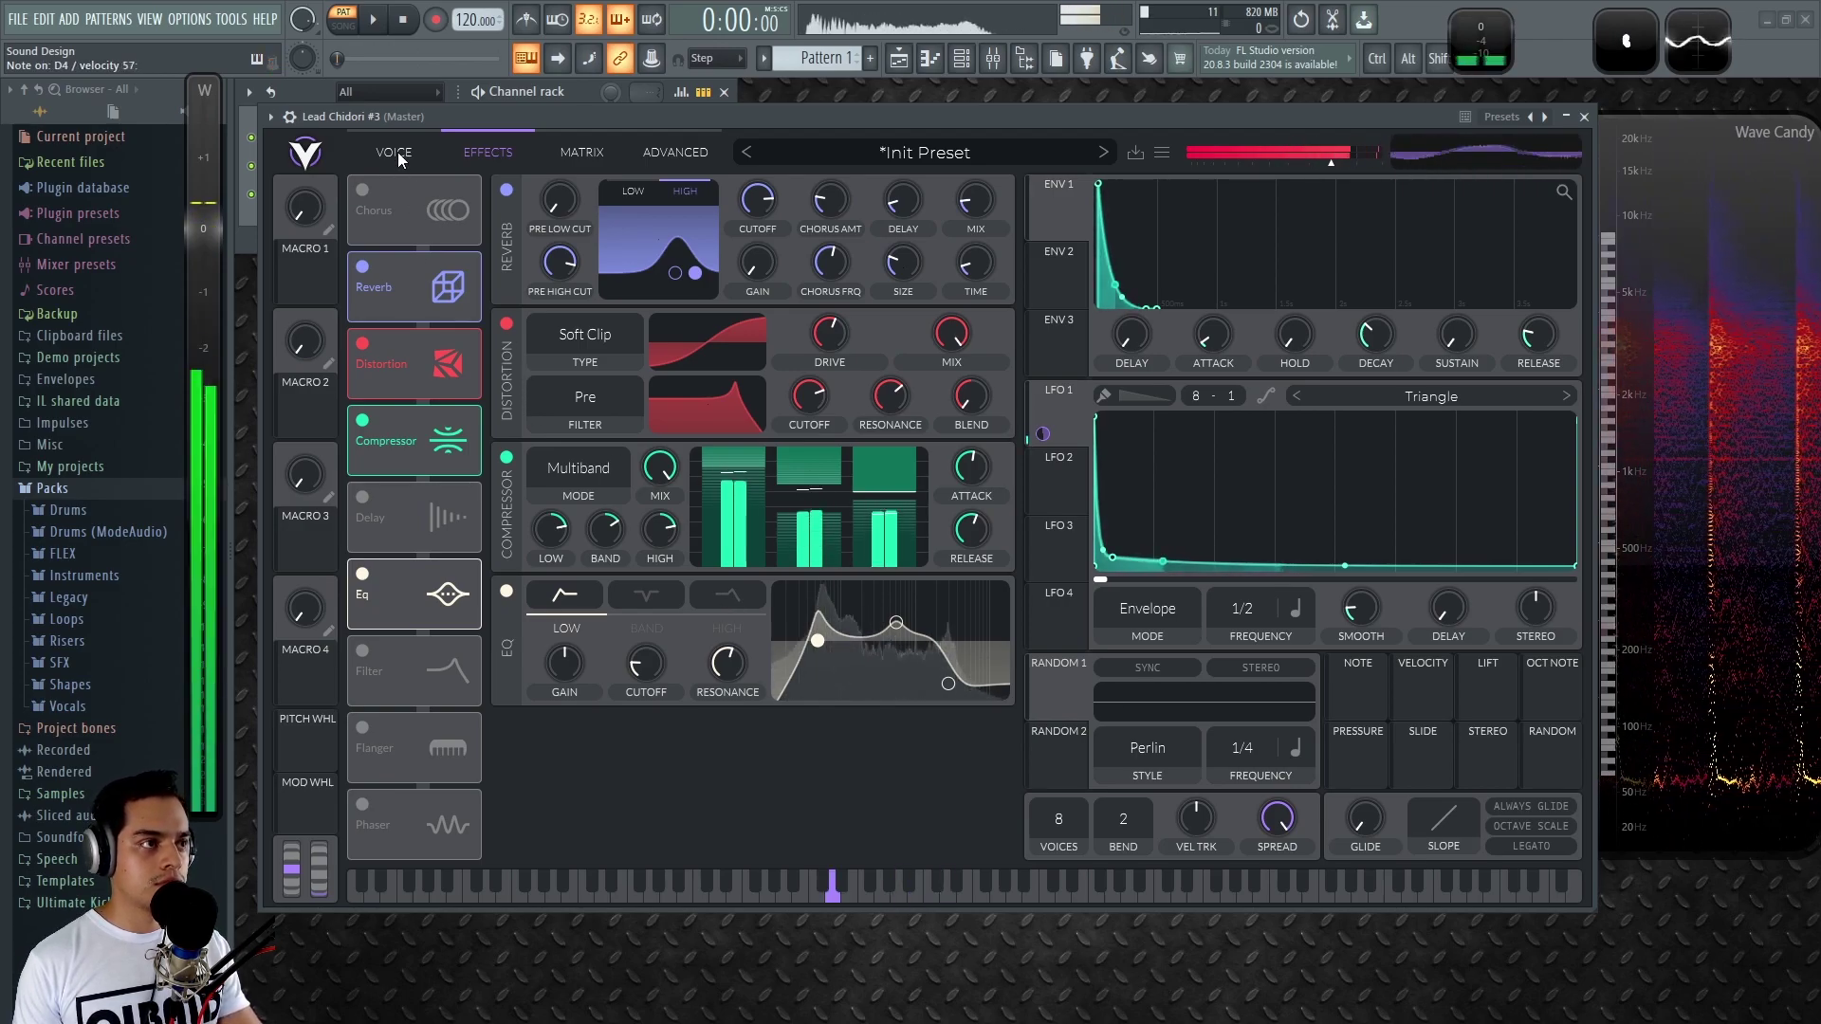
left_click_drag(420, 575, 426, 443)
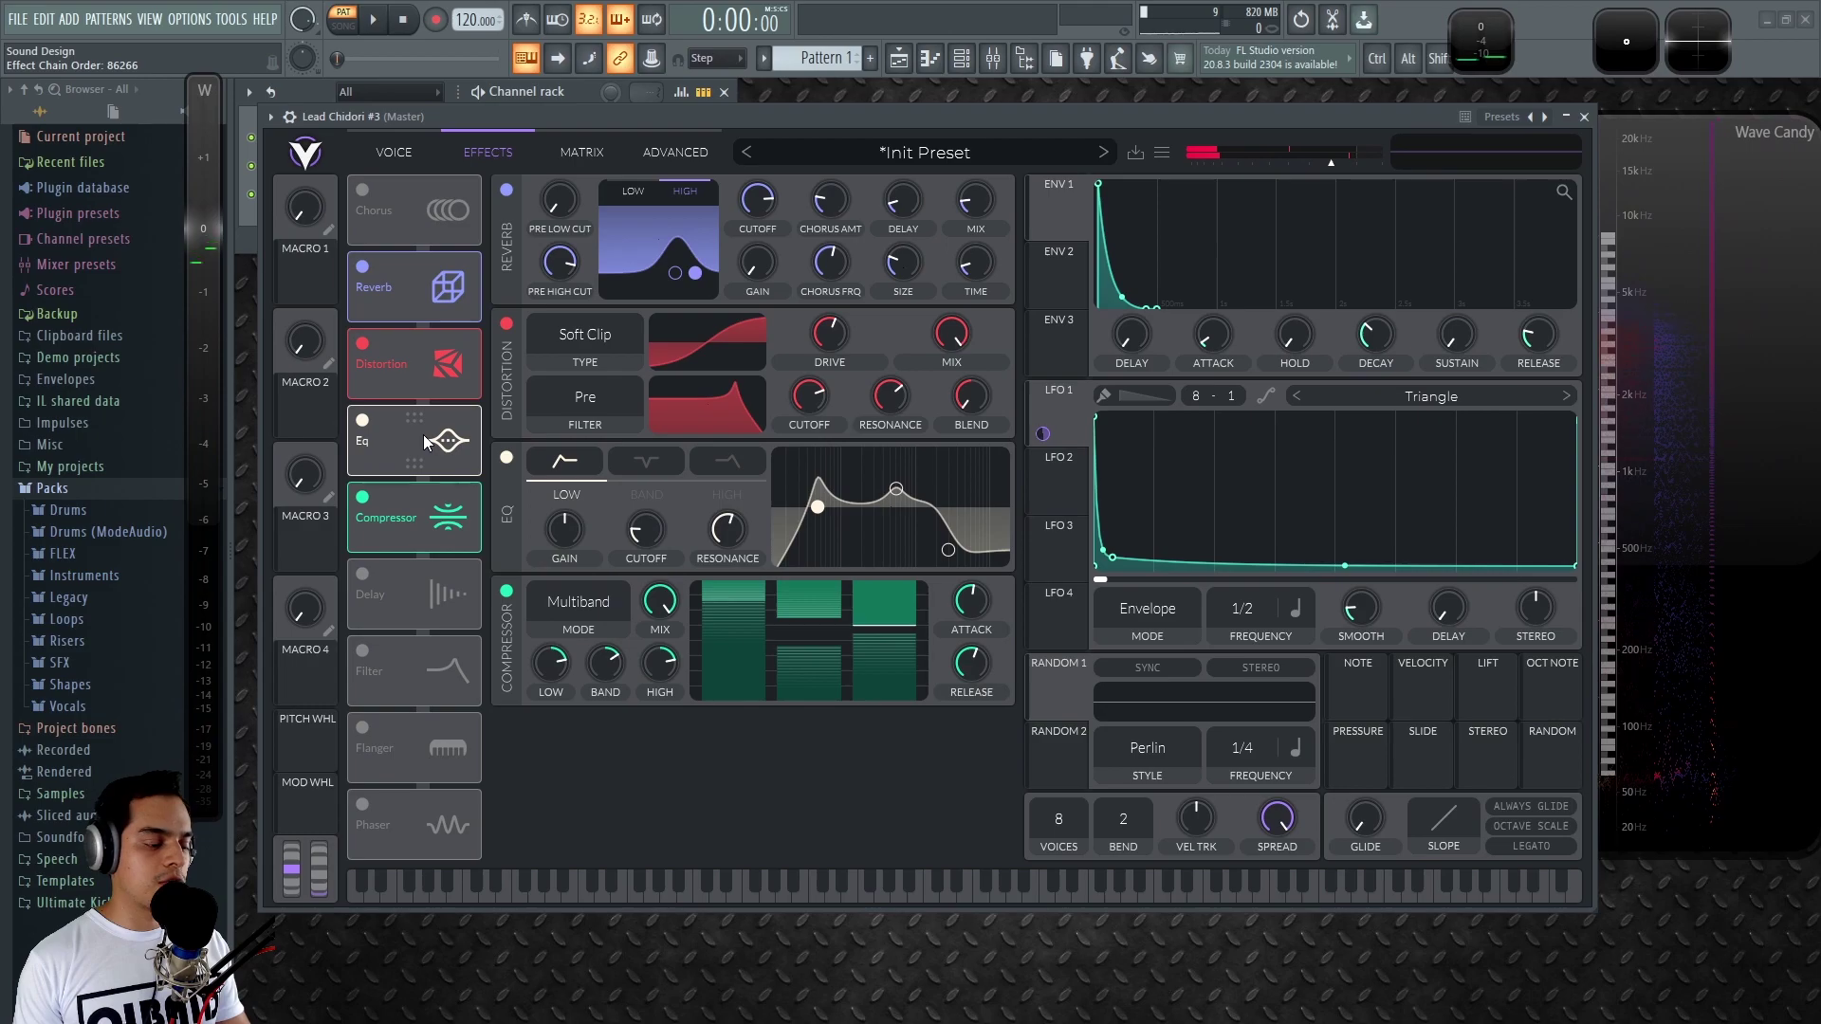